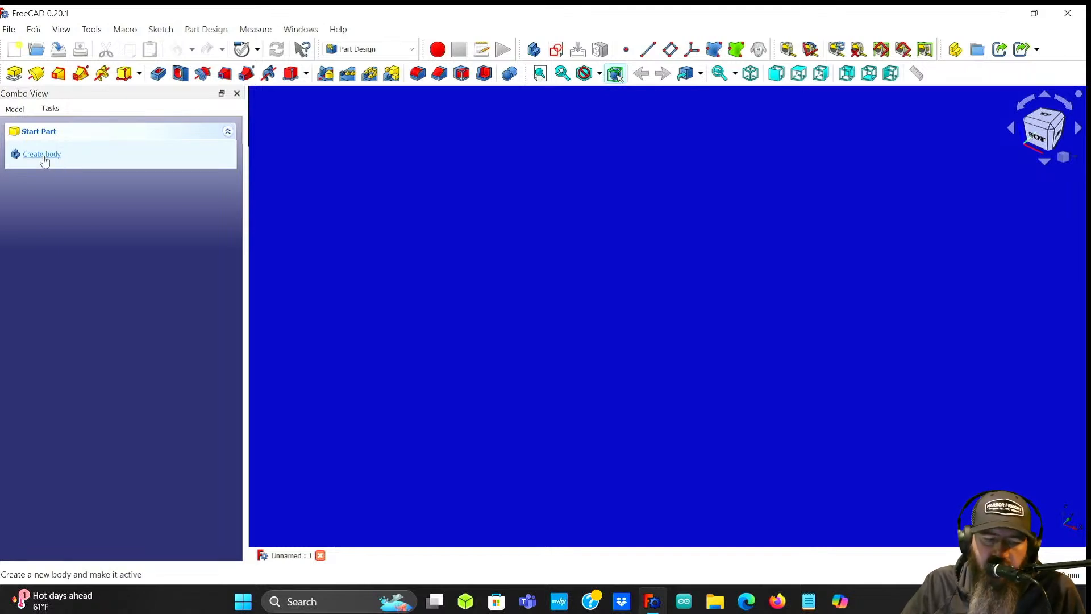
- Create a new body and start a sketch on its XY plane
left_click(43, 155)
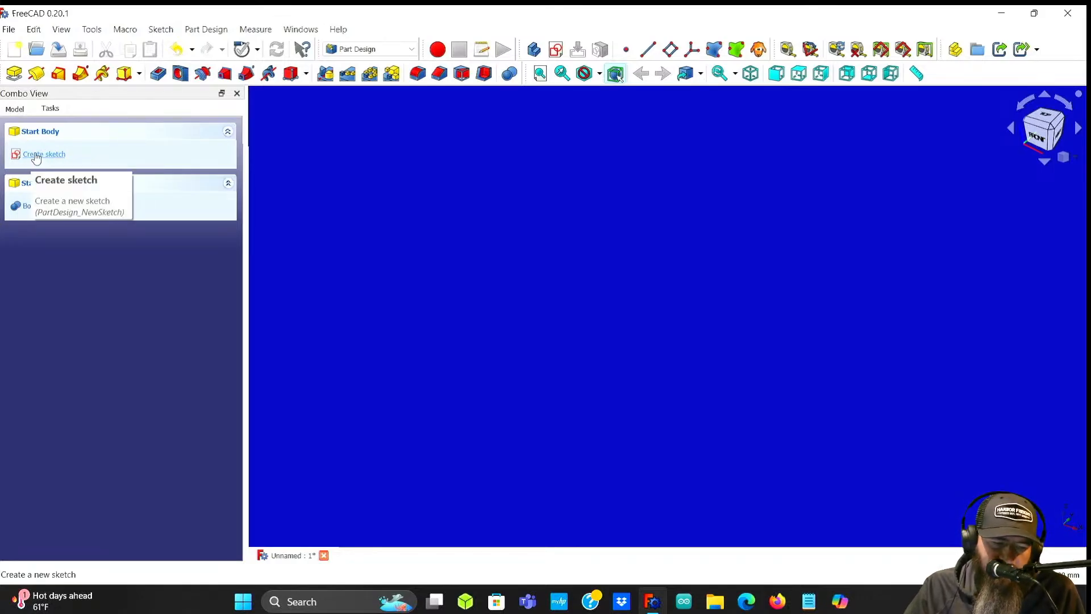
left_click(40, 154)
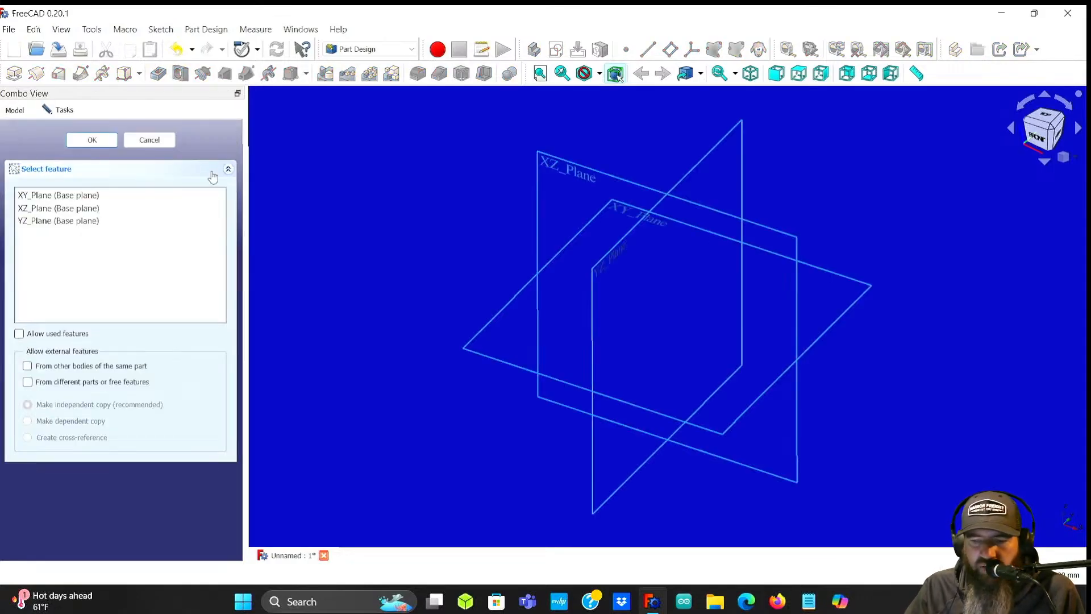
left_click(481, 332)
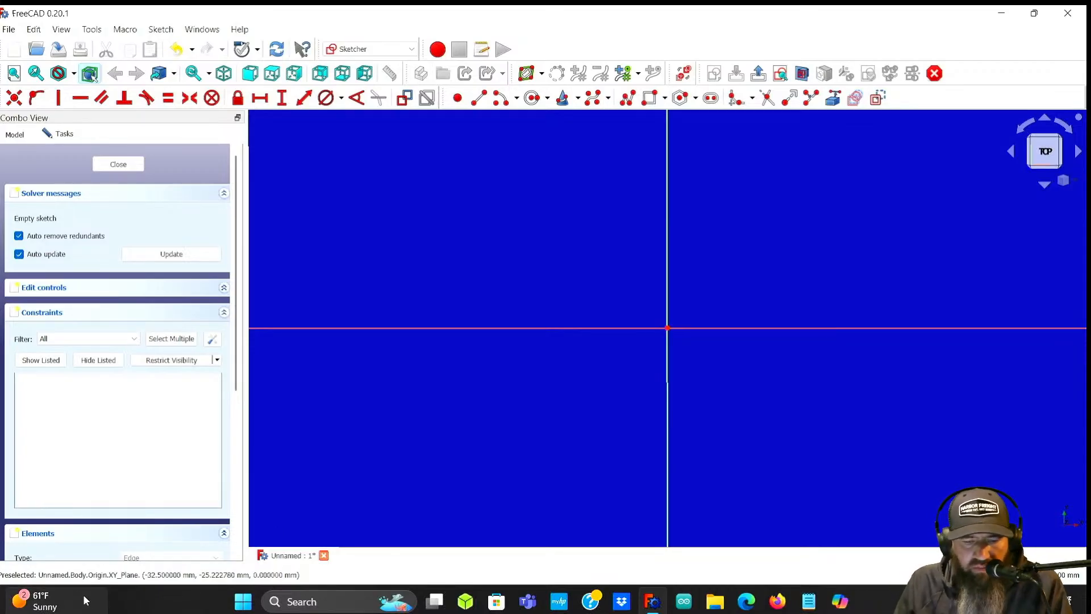
mouse_move(45, 601)
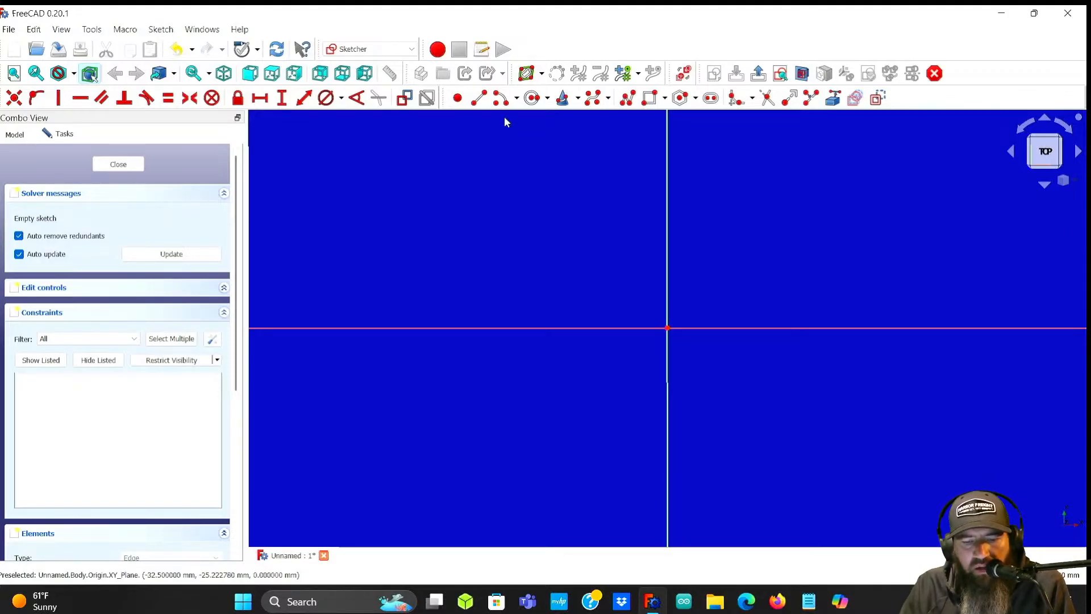
- Start a polyline with a horizontal top line, a small tangent corner arc, a slanted right side and a tangent lower-right arc
left_click(627, 98)
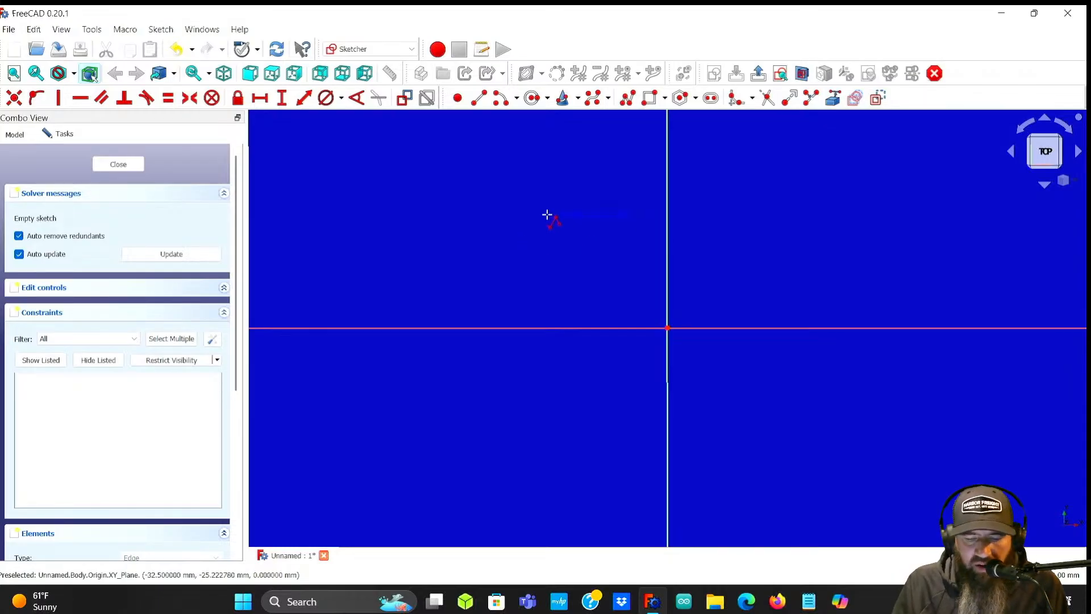
left_click(527, 211)
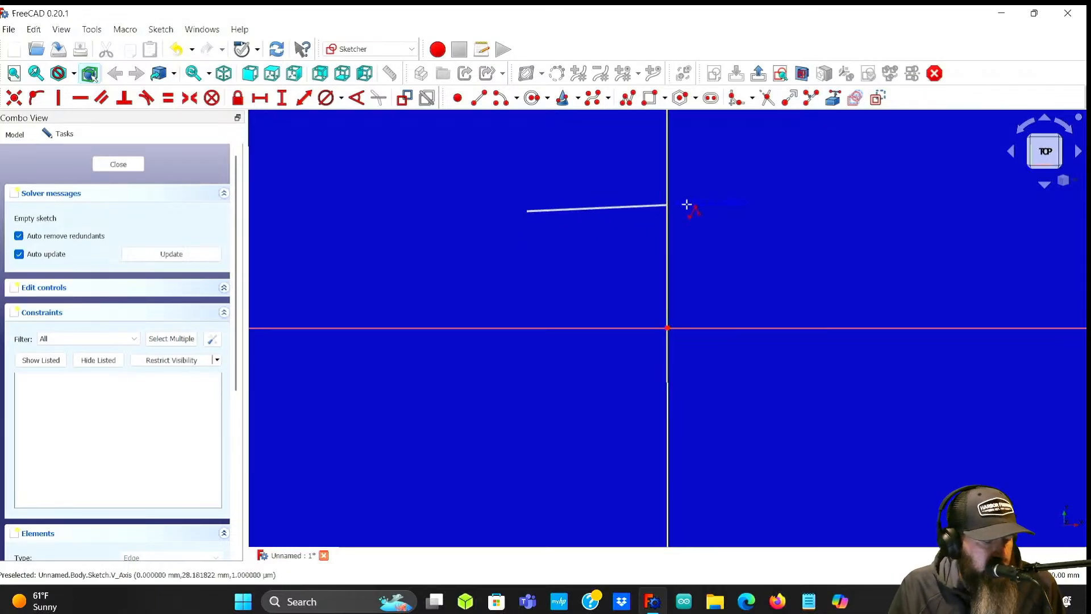
left_click(762, 211)
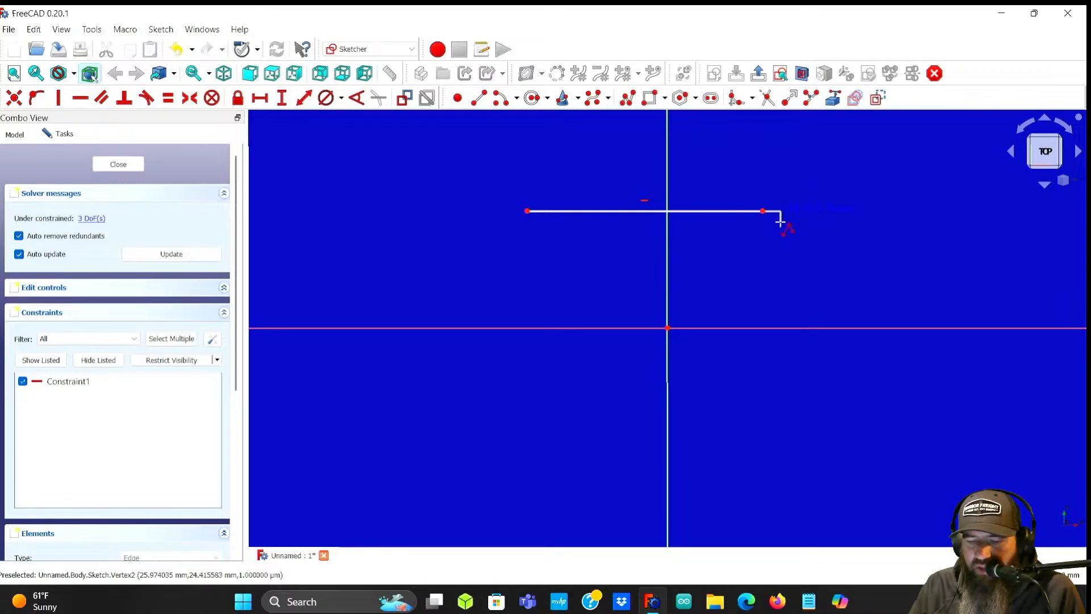
left_click(776, 220)
left_click(834, 372)
key("m")
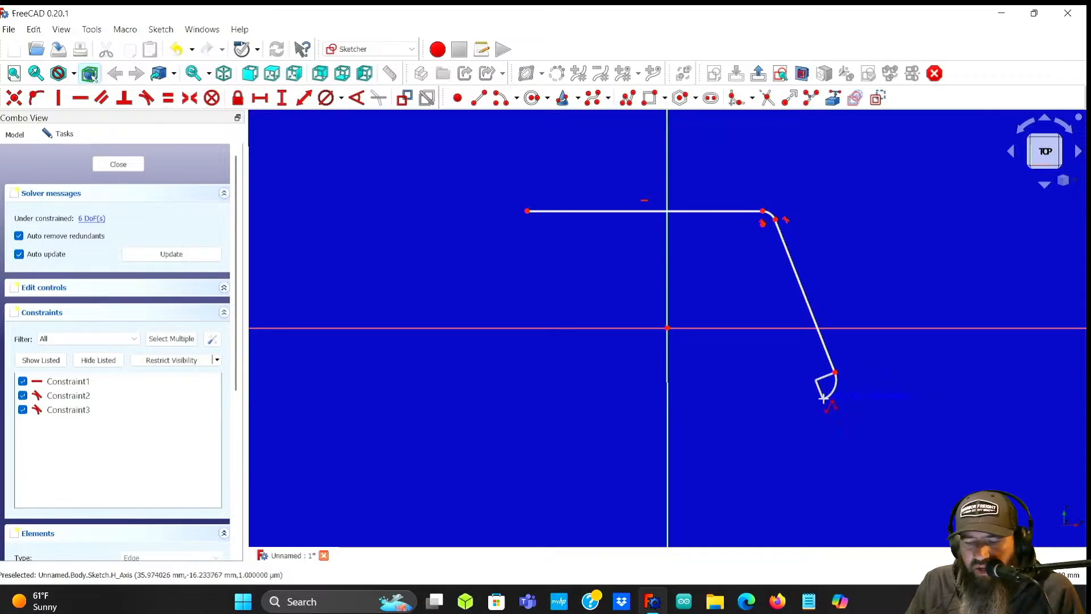
left_click(822, 398)
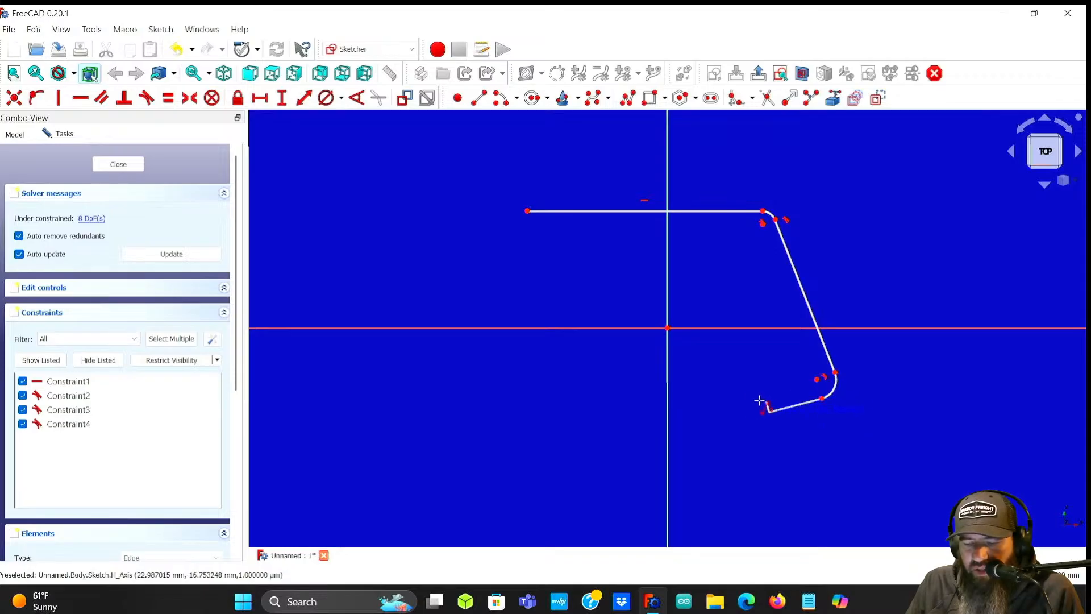
- Continue the polyline with a slanted bottom line, lower-left arc and slanted left side, closing it with an upper-left arc at the start point
left_click(617, 452)
key("m")
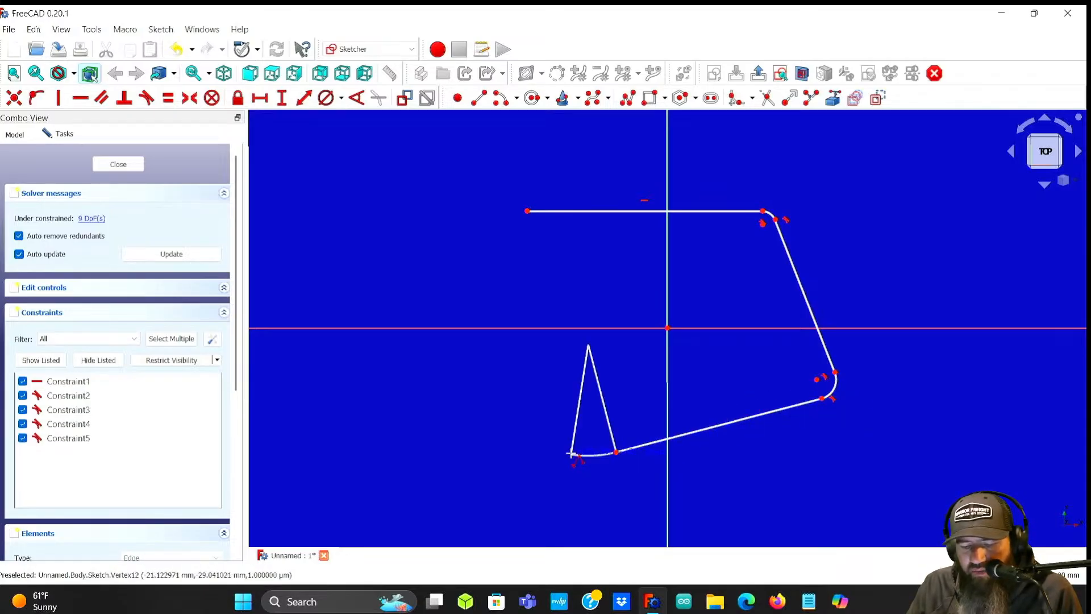
left_click(551, 416)
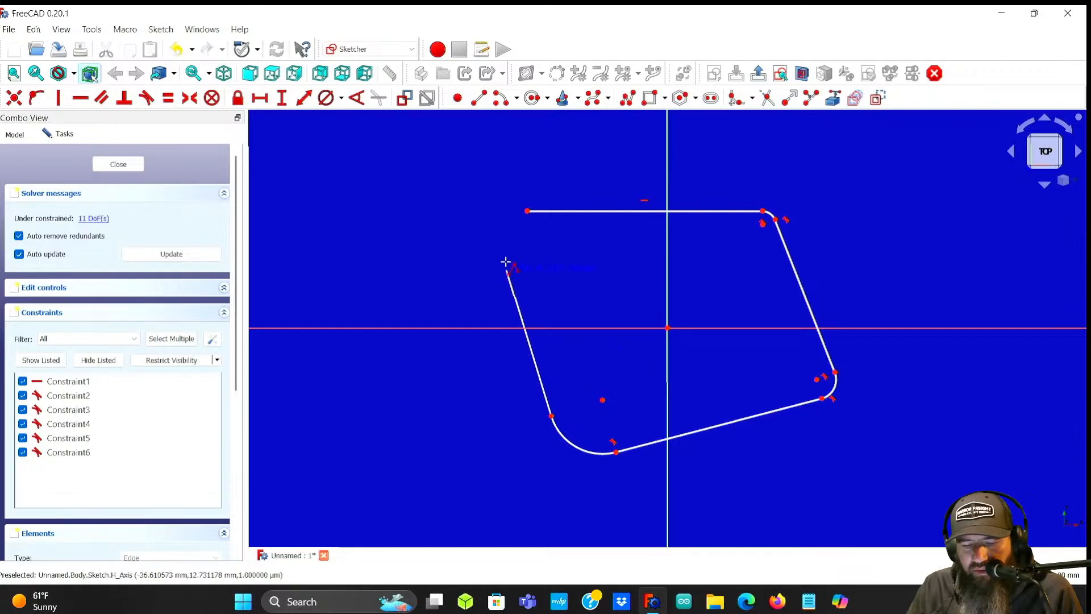
left_click(497, 233)
key("m")
left_click(527, 211)
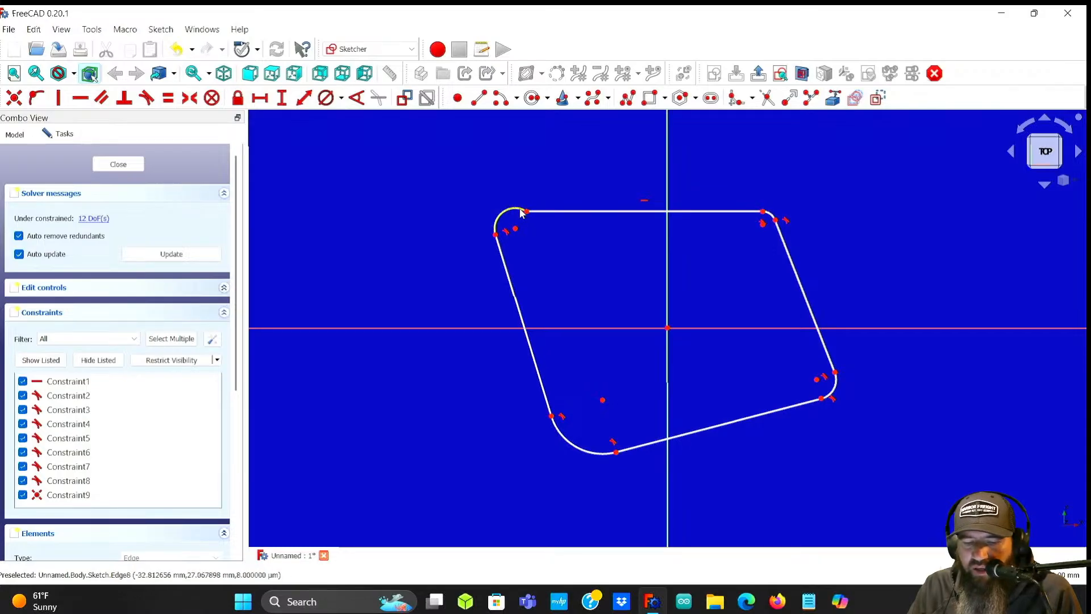
- Try to join the upper-left arc and the top line with a point-on-object constraint
left_click(522, 213)
left_click(543, 212)
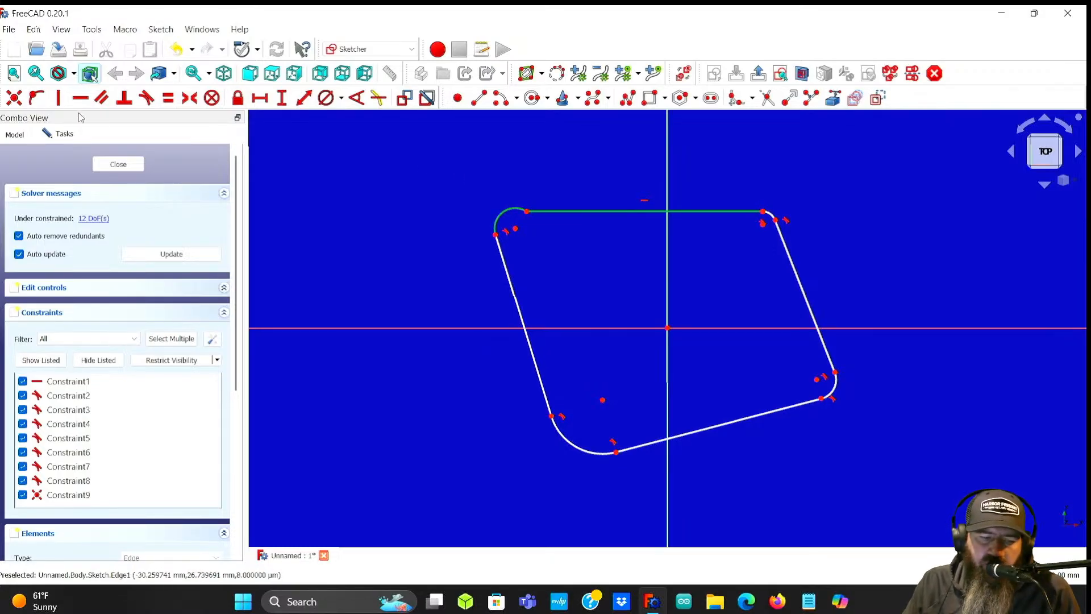
left_click(38, 98)
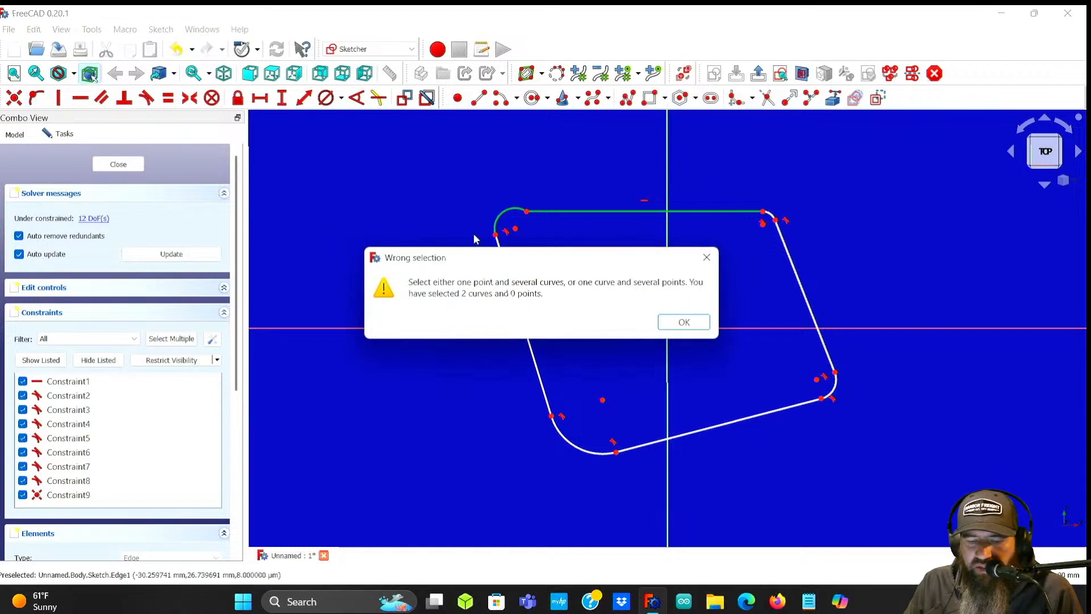
left_click(684, 322)
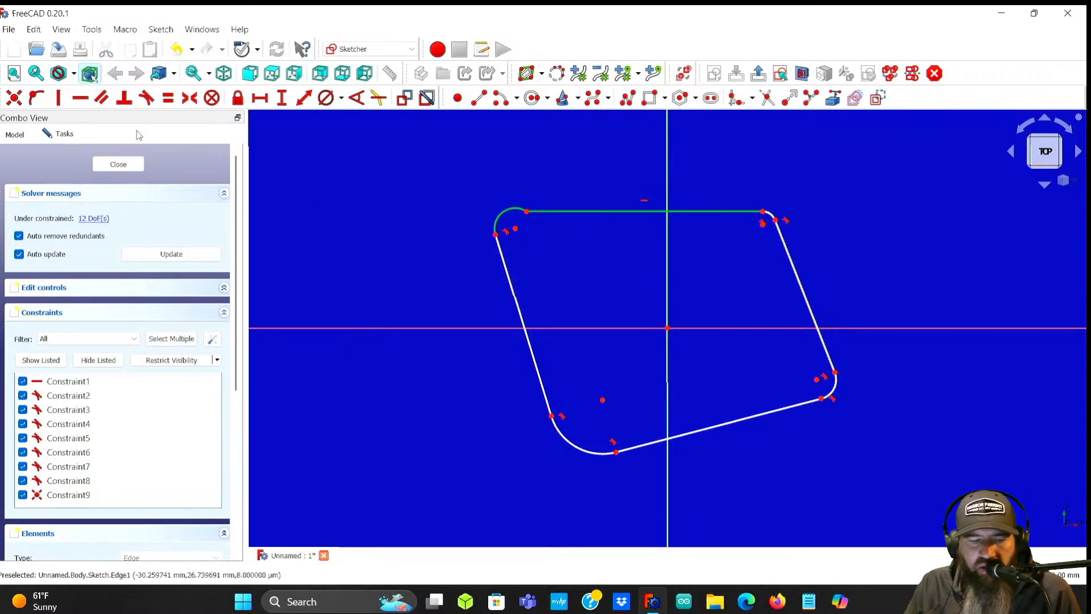
left_click(322, 191)
left_click(527, 212)
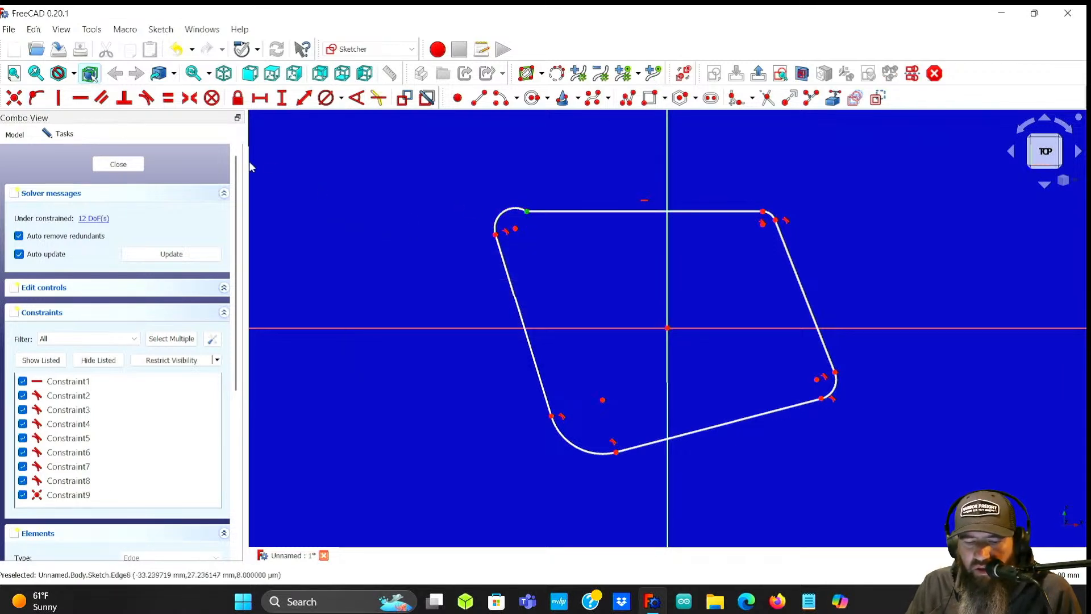
left_click(39, 99)
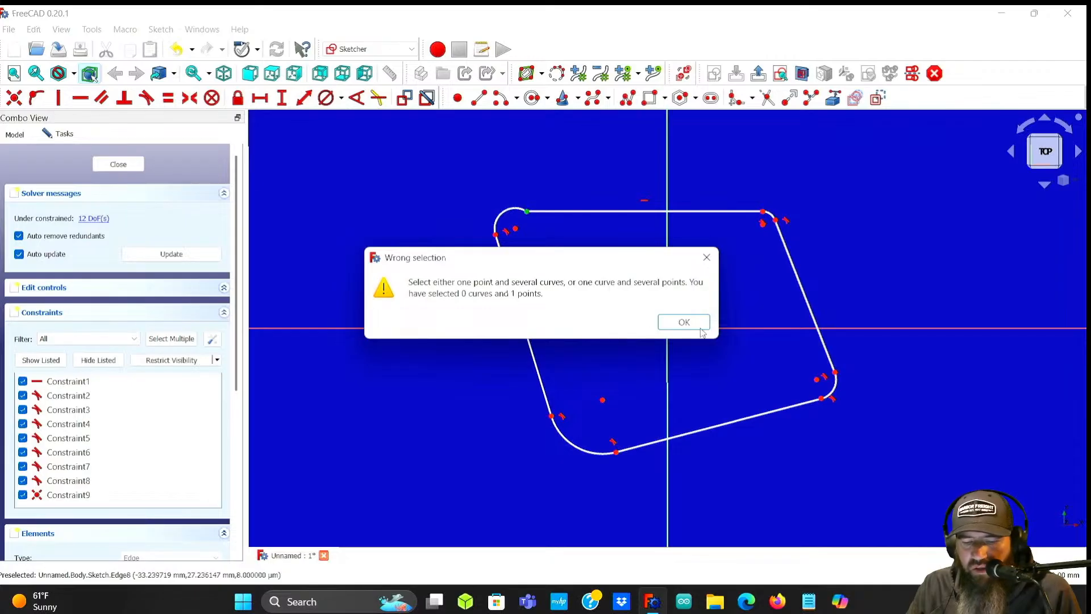
left_click(685, 322)
left_click(458, 194)
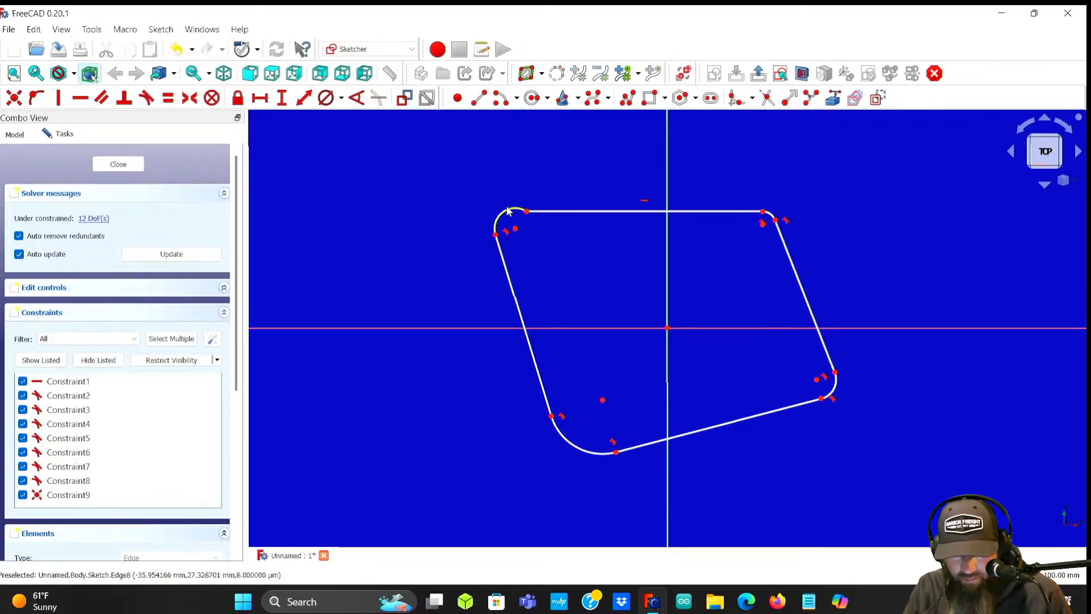
- Make the upper-left corner arc tangent to the top line
left_click(524, 212)
left_click(565, 213)
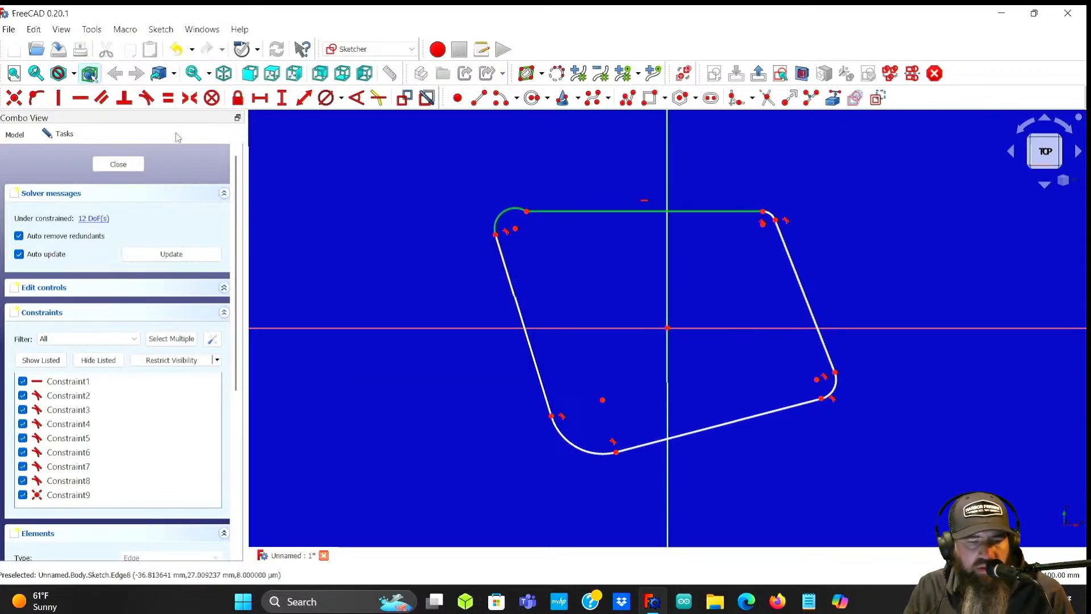
left_click(146, 98)
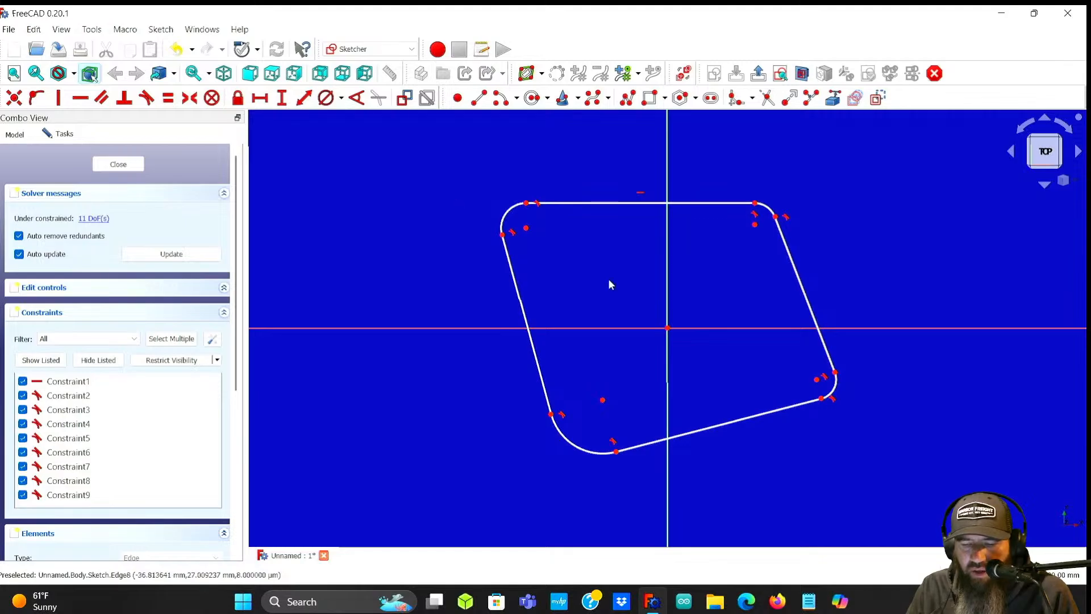
- Constrain the profile's left and right sides to vertical and its bottom line to horizontal
left_click(532, 344)
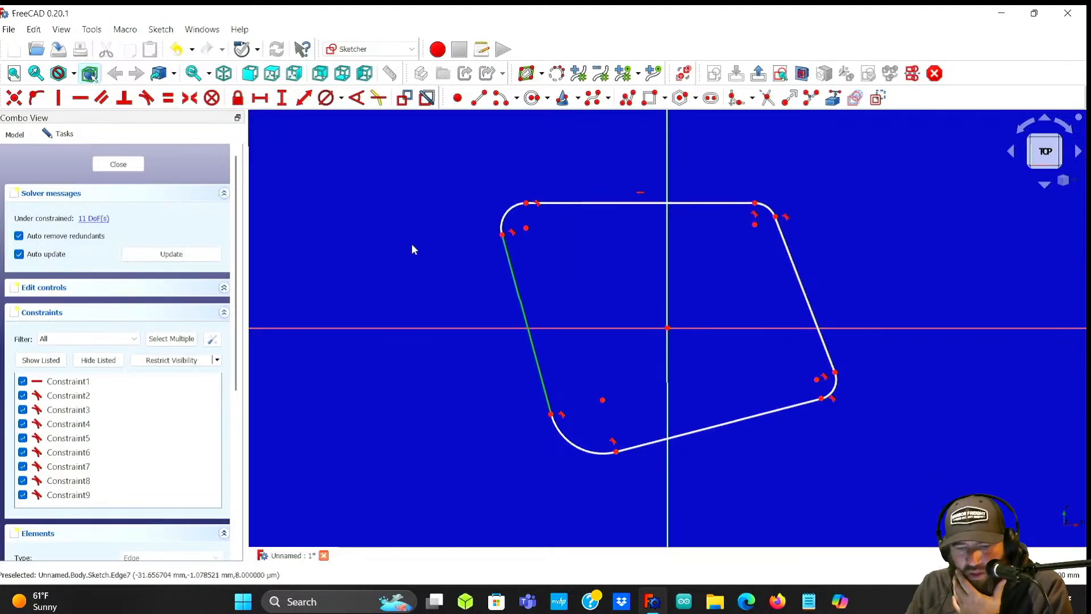
left_click(37, 98)
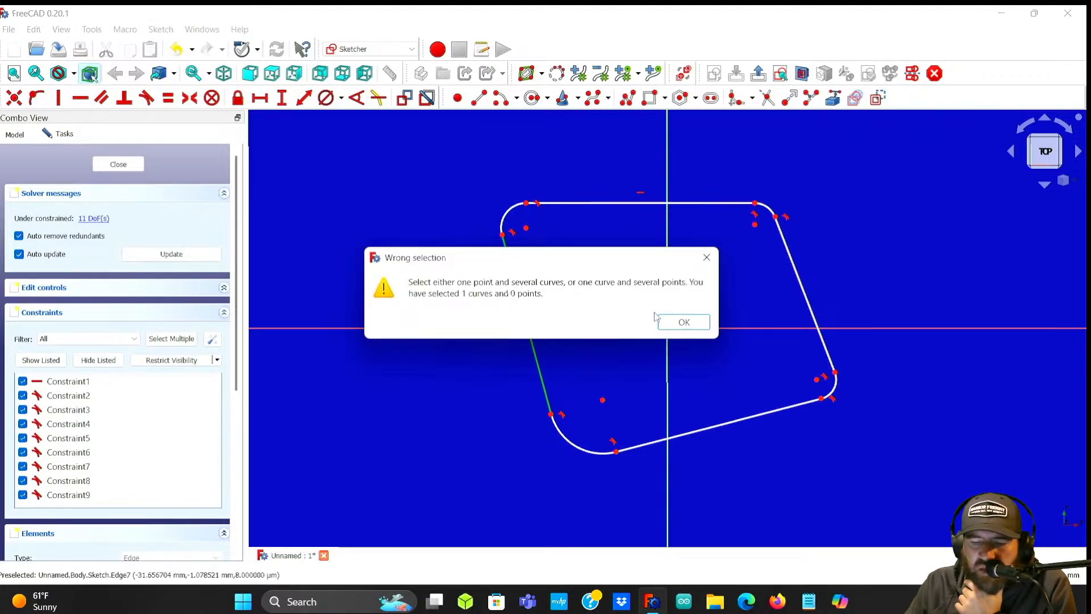
left_click(684, 323)
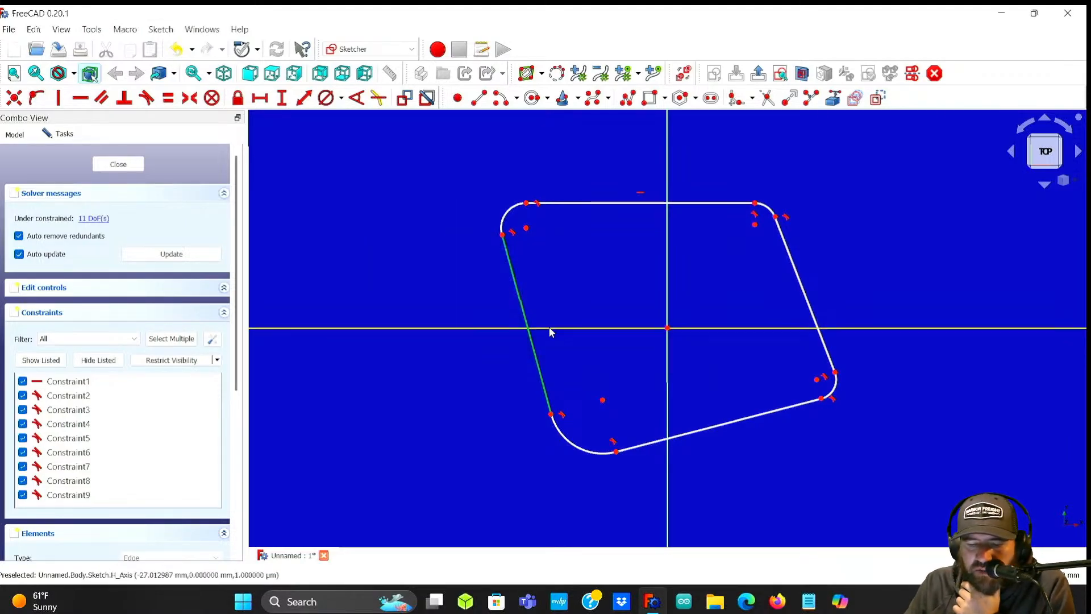
left_click(58, 98)
left_click(807, 296)
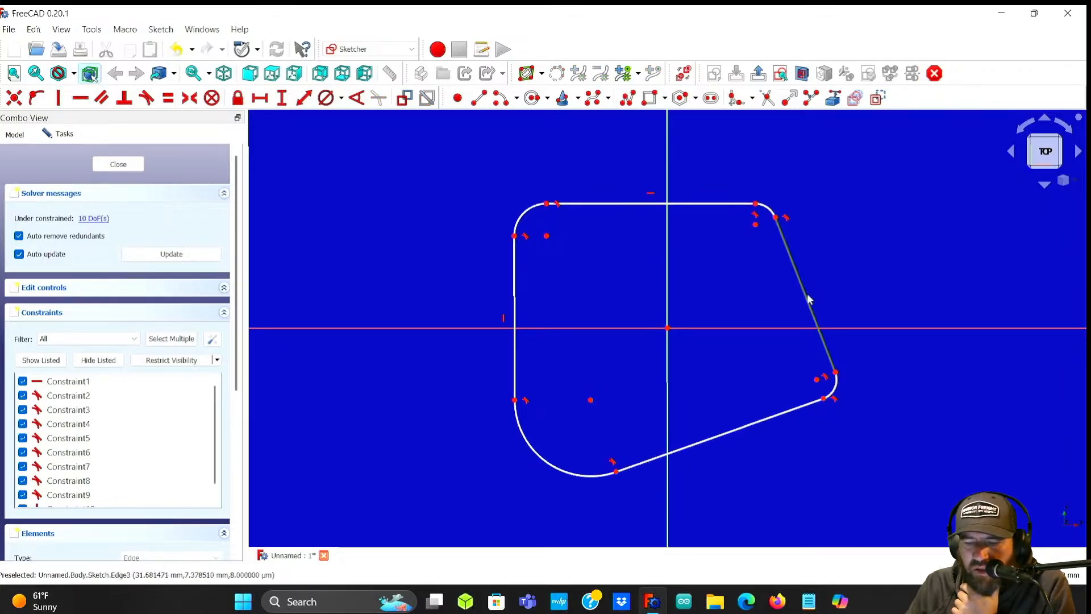
left_click(57, 98)
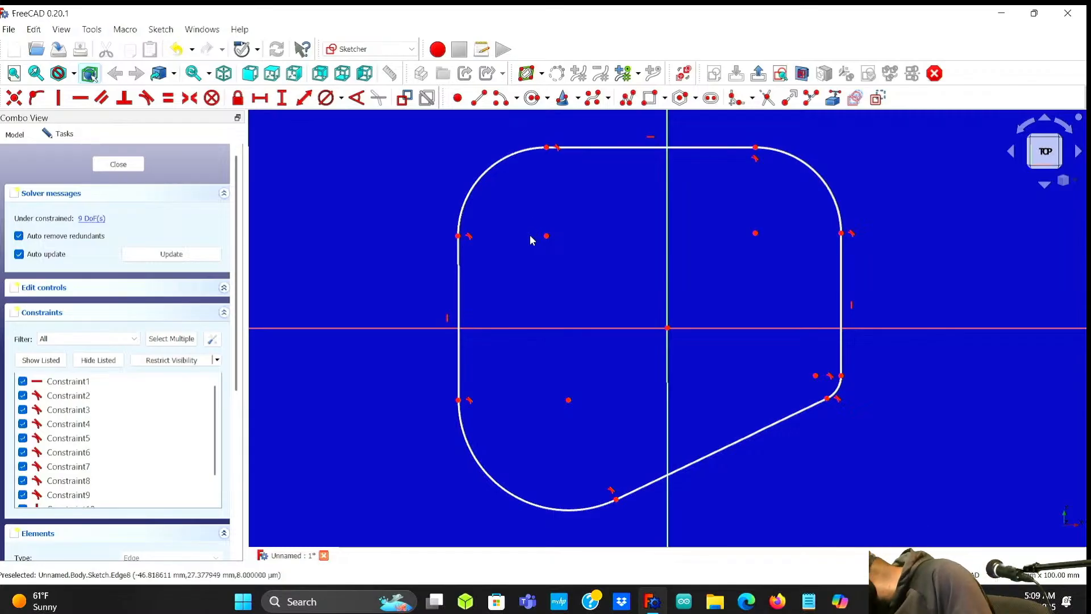
left_click(711, 454)
left_click(87, 100)
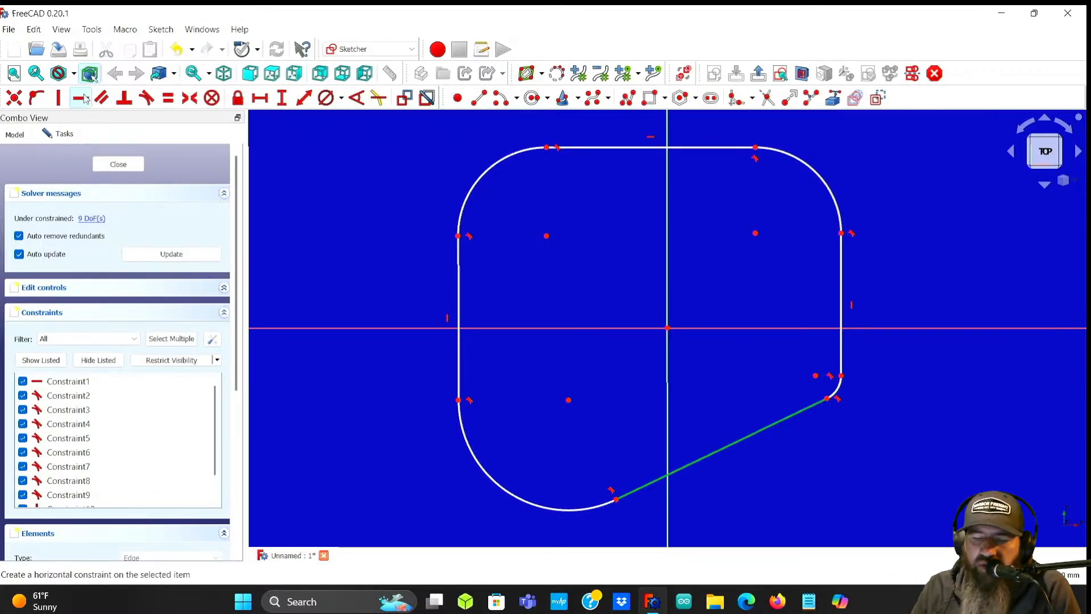
- Reshape the profile by moving its corner arc endpoints until it forms a roughly even rounded rectangle around the origin
mouse_move(988, 376)
left_mouse_down()
mouse_move(847, 276)
mouse_move(785, 250)
left_mouse_up()
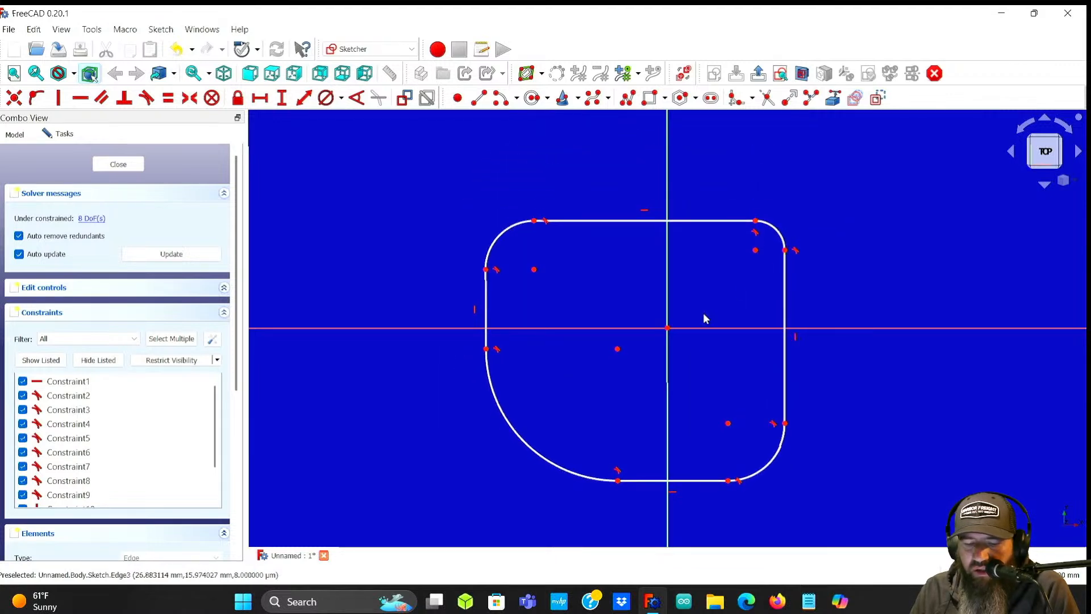
mouse_move(488, 354)
left_mouse_down()
mouse_move(497, 429)
mouse_move(487, 387)
left_mouse_up()
left_click_drag(618, 520, 486, 497)
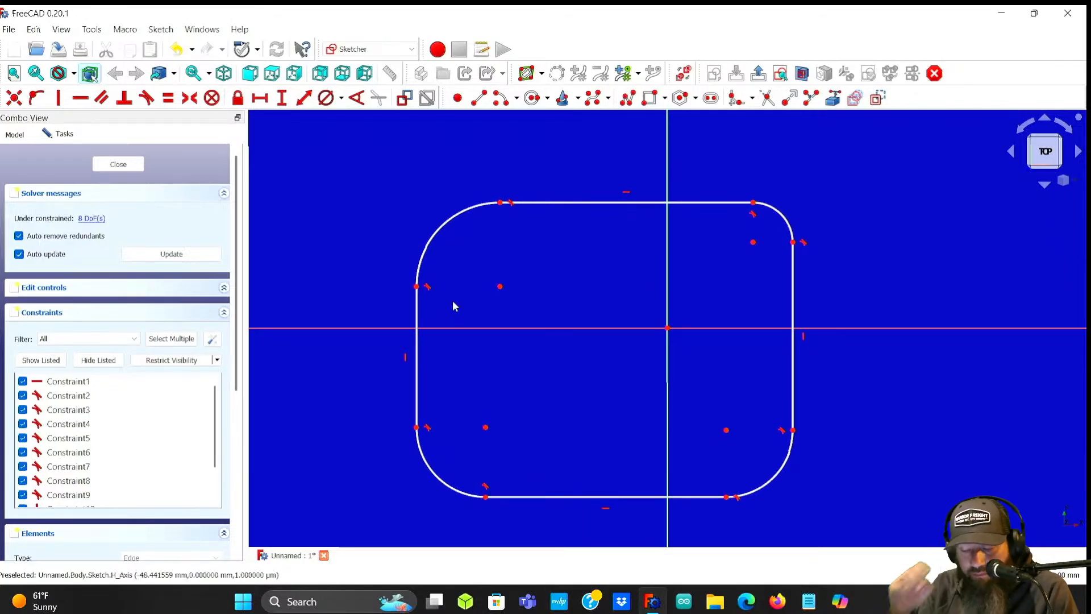
left_click_drag(418, 287, 463, 211)
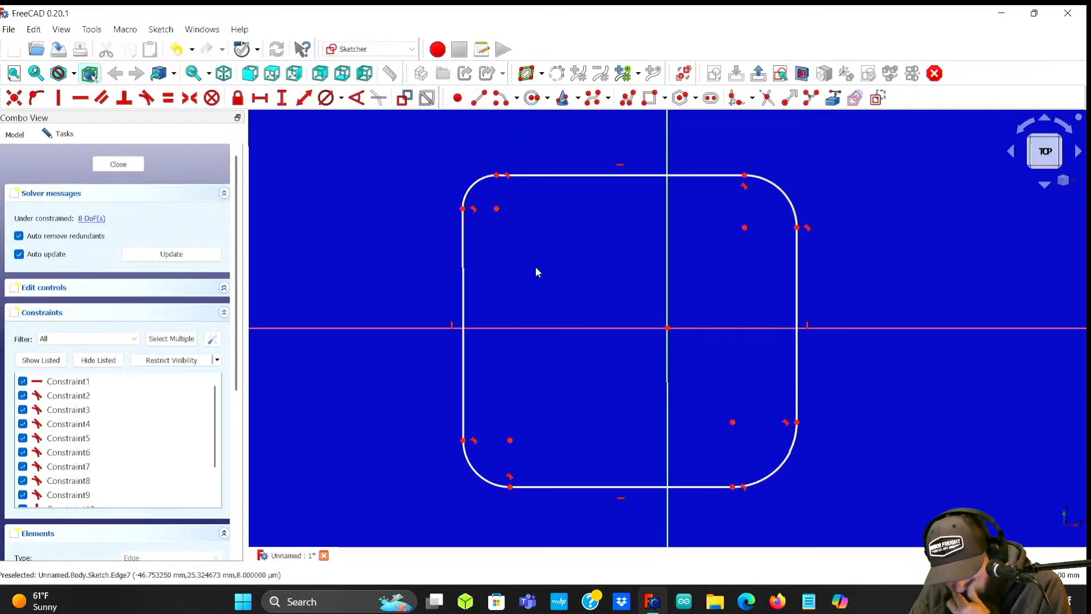
- Try an equal-length constraint on all four straight sides of the profile, and undo it
left_click(463, 298)
left_click(796, 289)
left_click(624, 176)
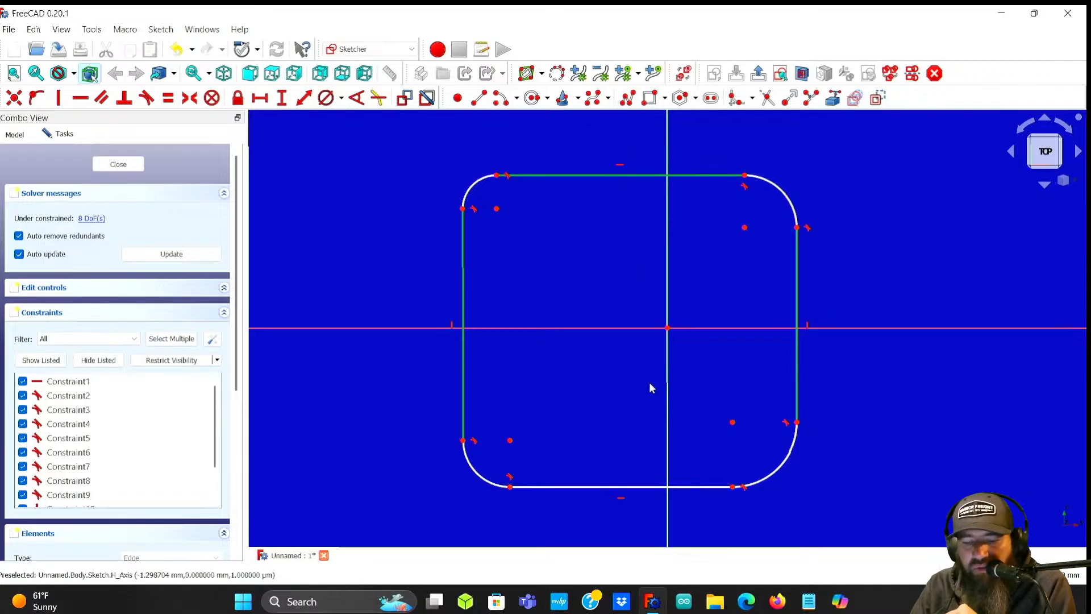
left_click(631, 486)
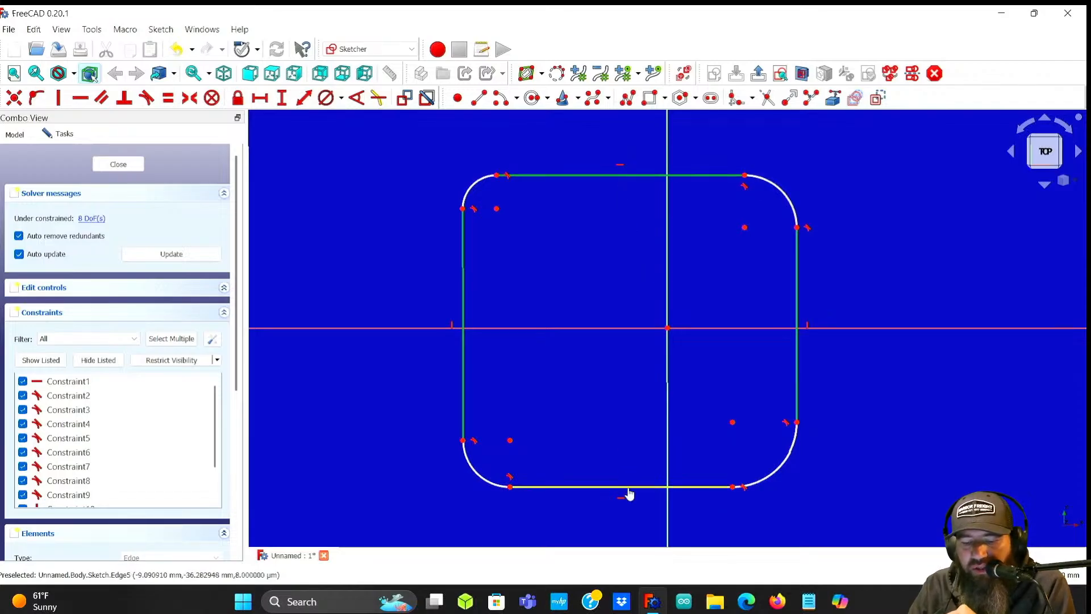
left_click(168, 99)
left_click(38, 30)
left_click(50, 46)
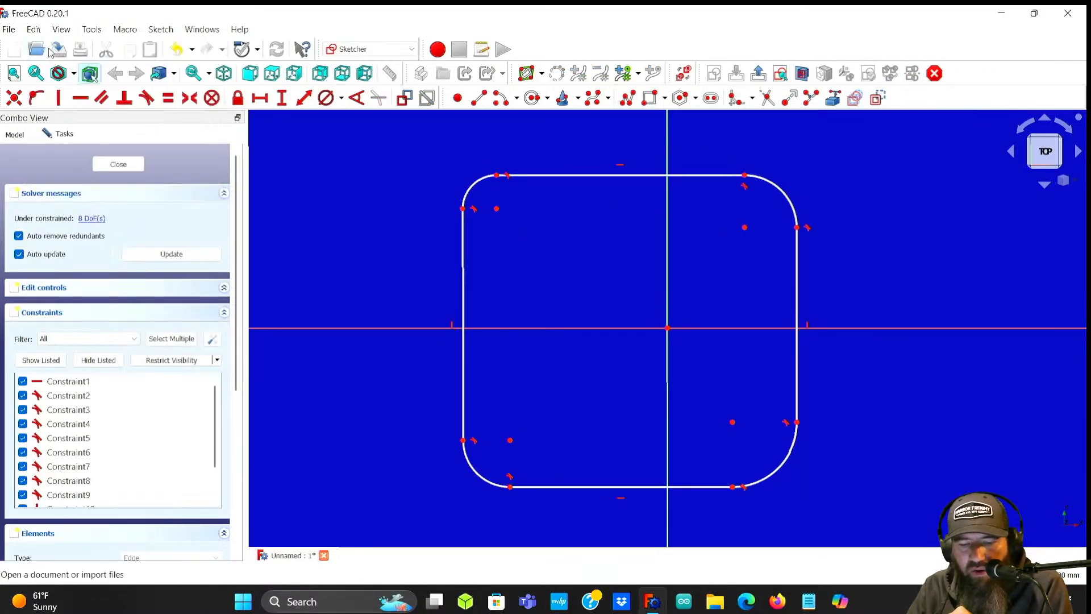
- Make the top and bottom lines of the profile equal in length
left_click(547, 176)
left_click(579, 487)
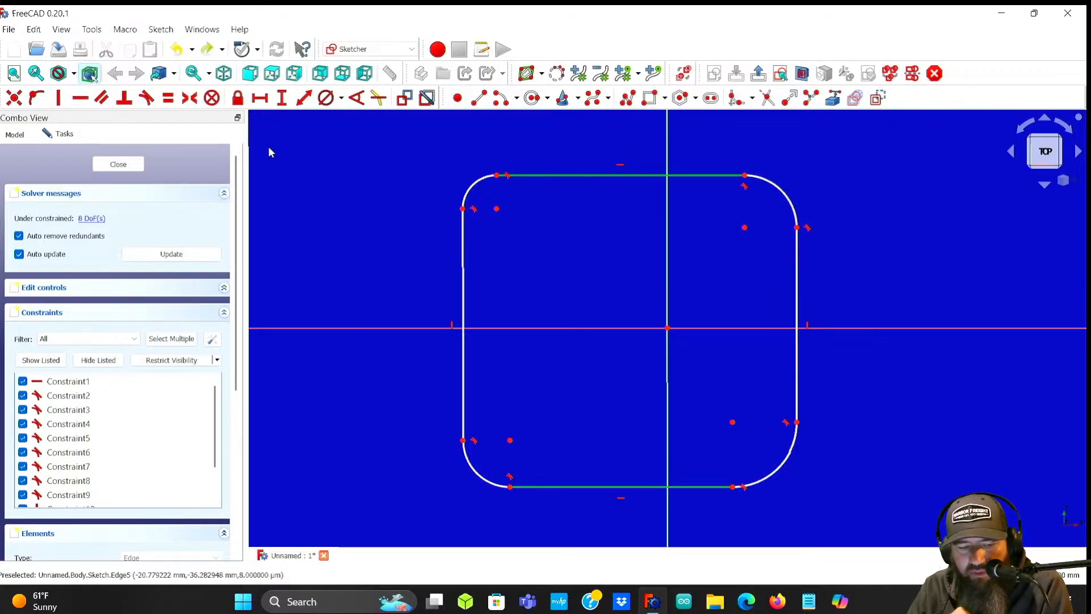
left_click(171, 100)
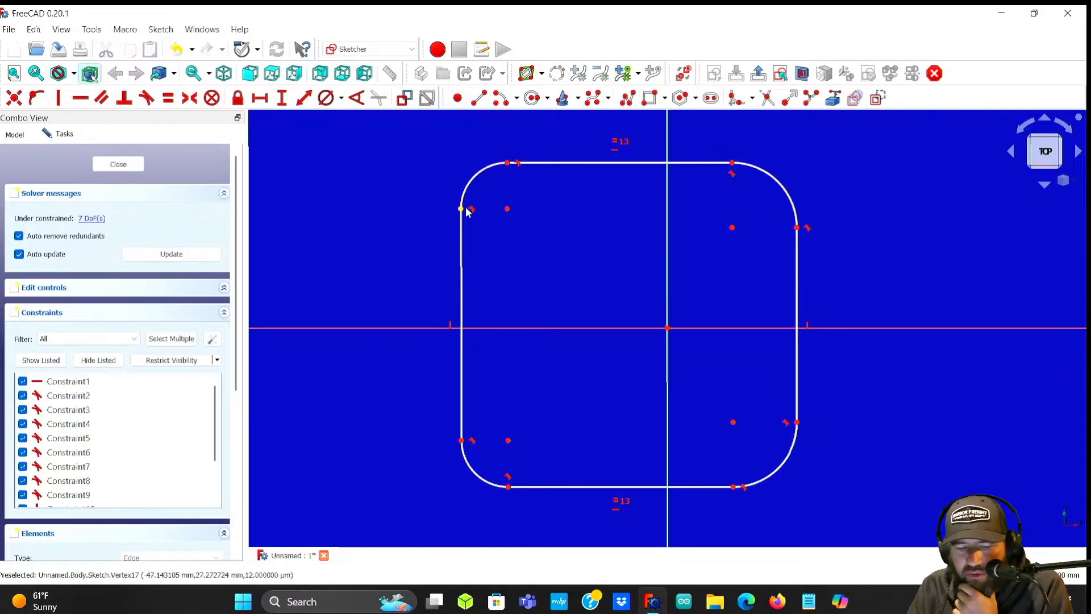
- Set the horizontal distance between the profile's left and right sides to 97 mm
left_click(797, 227)
left_click(302, 97)
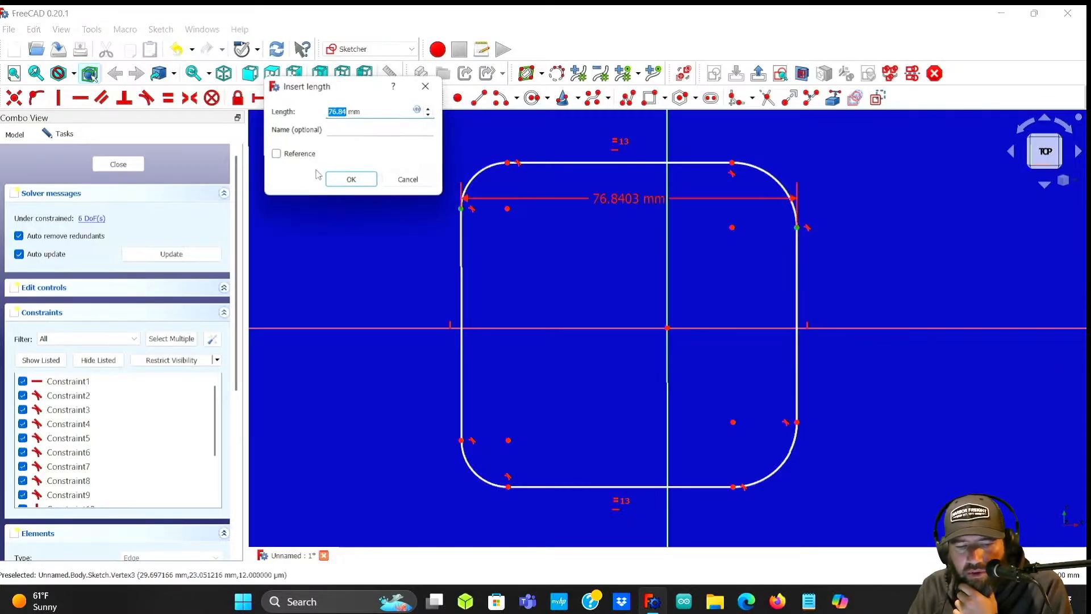
type("97")
key("Return")
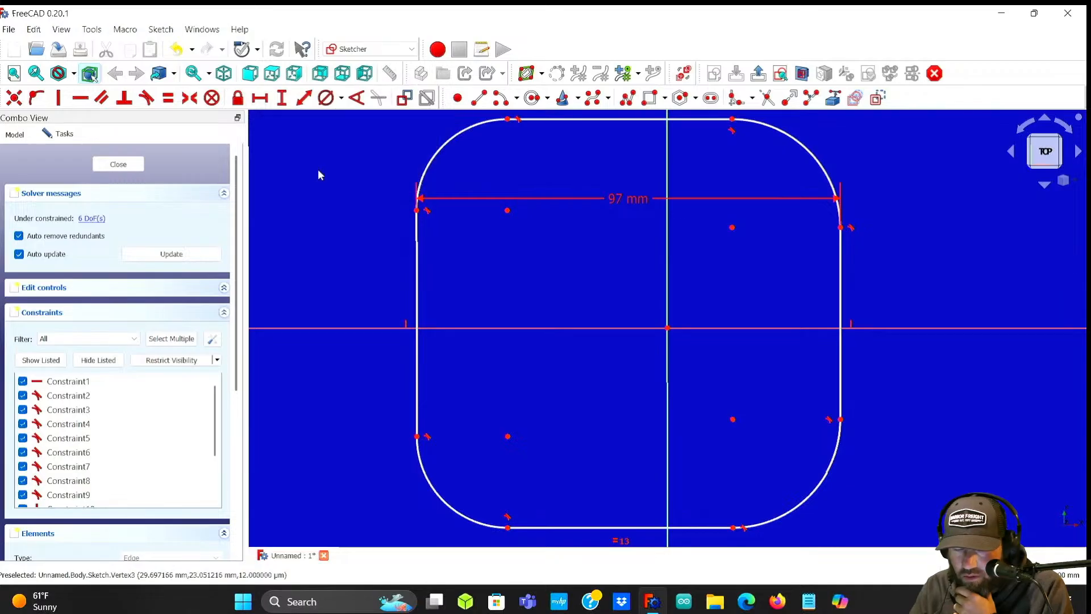
- Set the vertical distance between the profile's top and bottom lines to 80 mm
scroll(460, 289, "down", 2)
left_click(492, 176)
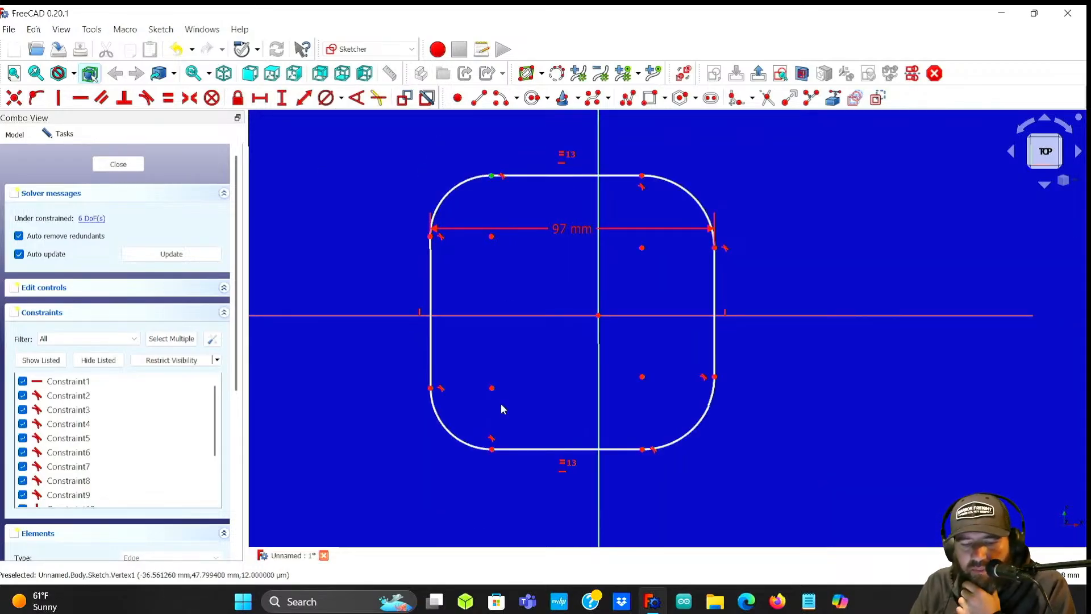
left_click(492, 450)
left_click(281, 98)
type("80")
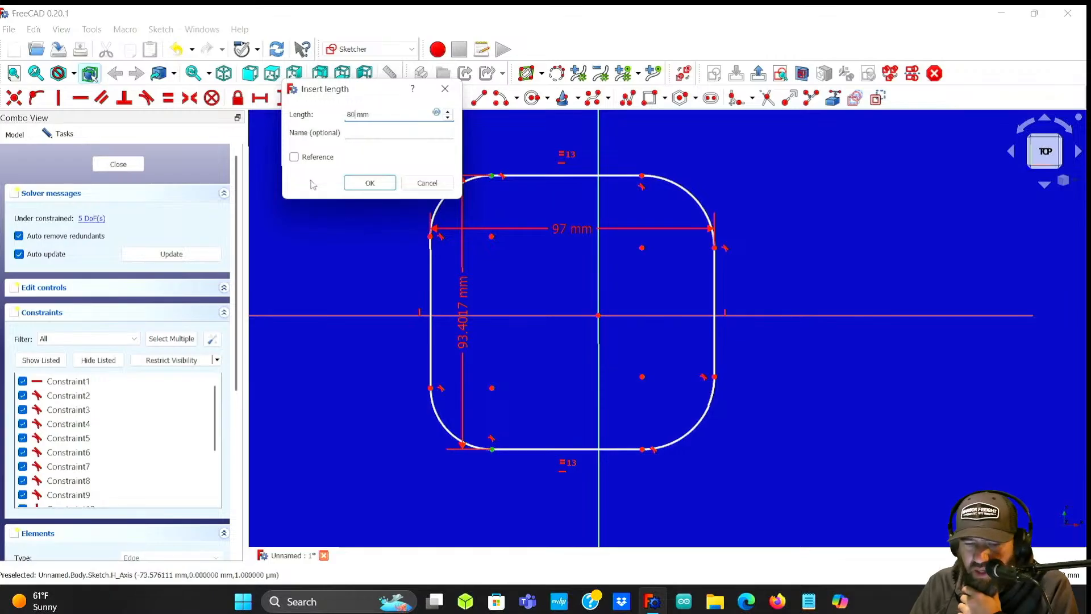
left_click(366, 183)
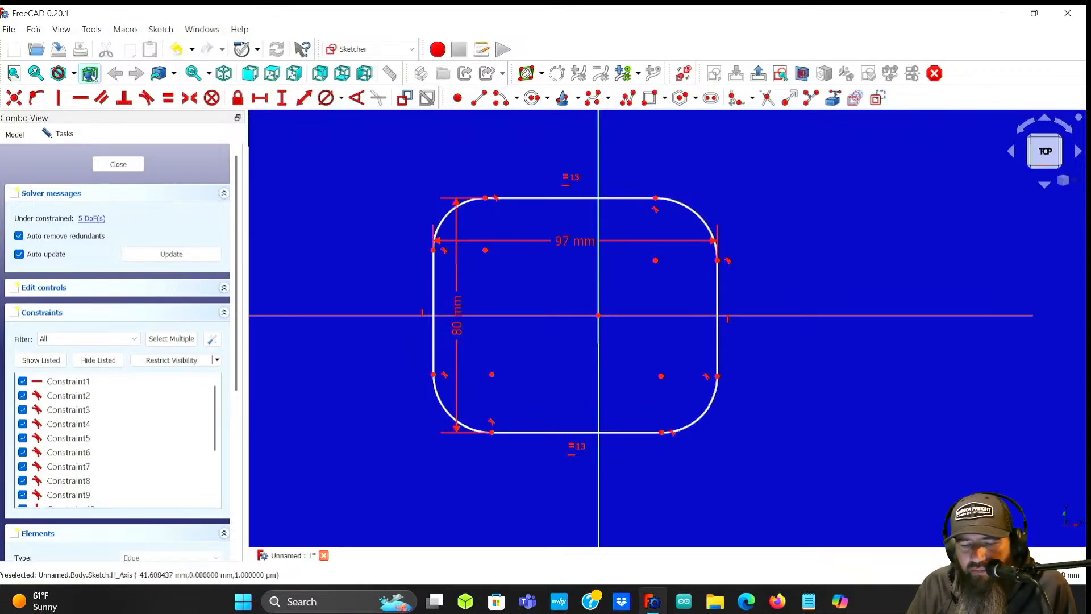
- Make all four corner arcs of the profile equal with an equality constraint
left_click(444, 221)
left_click(682, 205)
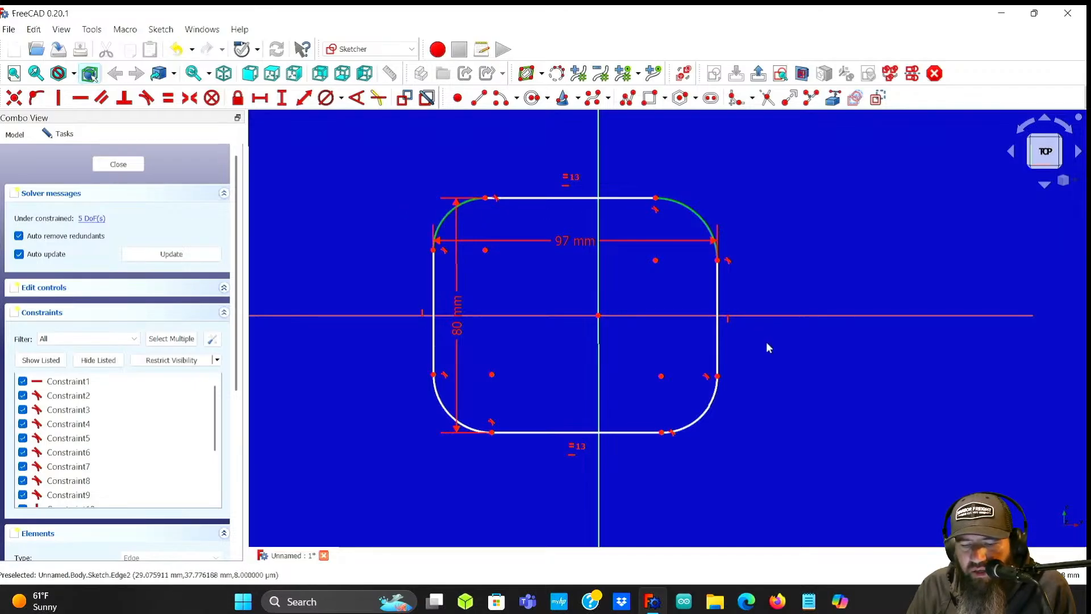
left_click(701, 415)
left_click(449, 419)
left_click(168, 98)
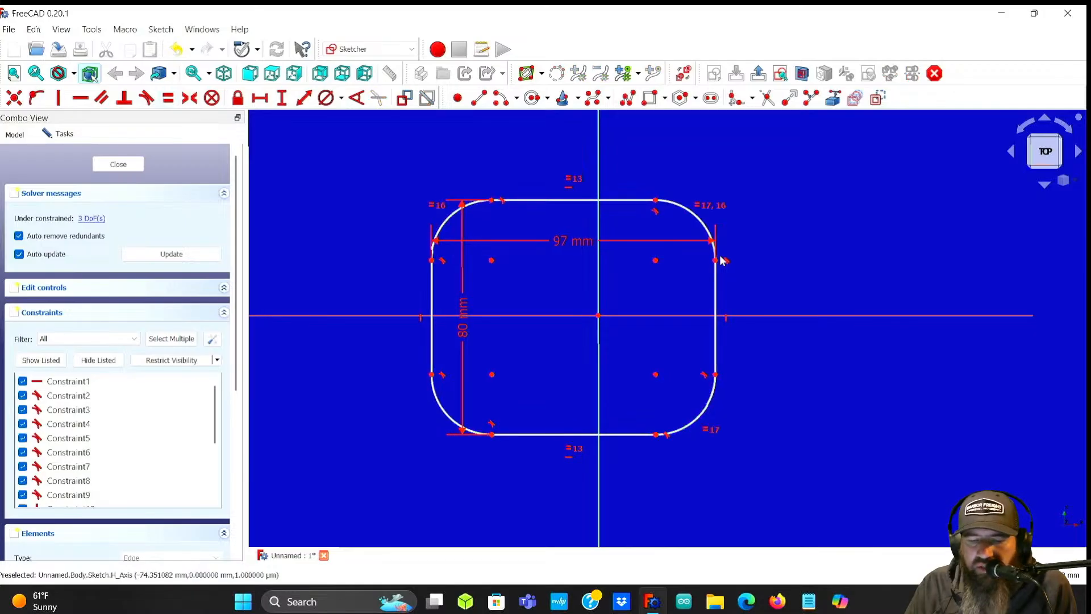
- Shrink the corner arcs by moving an arc endpoint outward, and set the upper-right arc's diameter to 3 mm
mouse_move(655, 202)
left_mouse_down()
mouse_move(723, 206)
mouse_move(698, 202)
left_mouse_up()
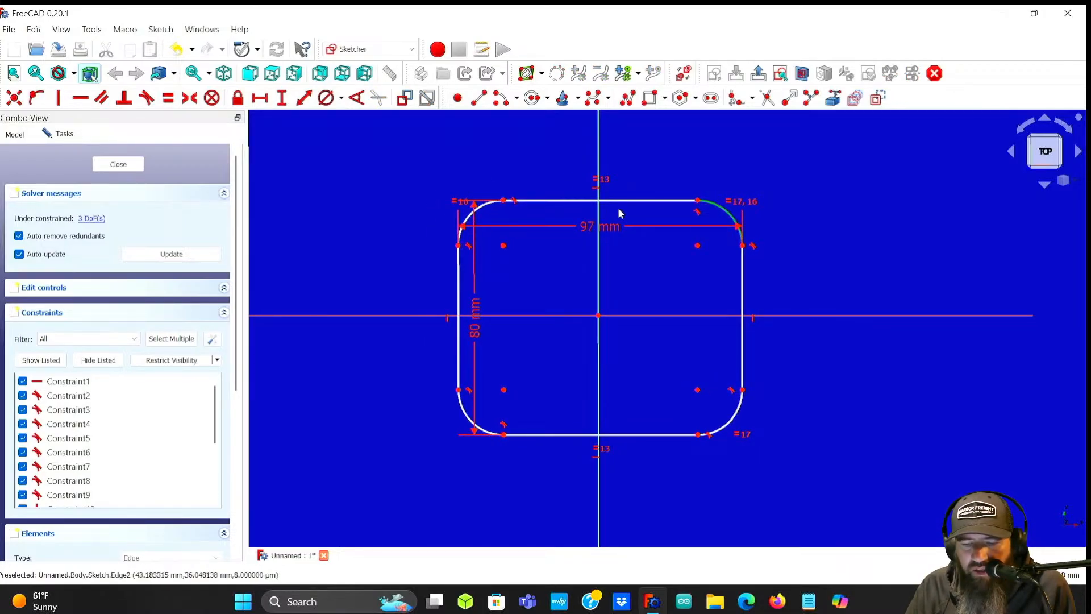
left_click(326, 97)
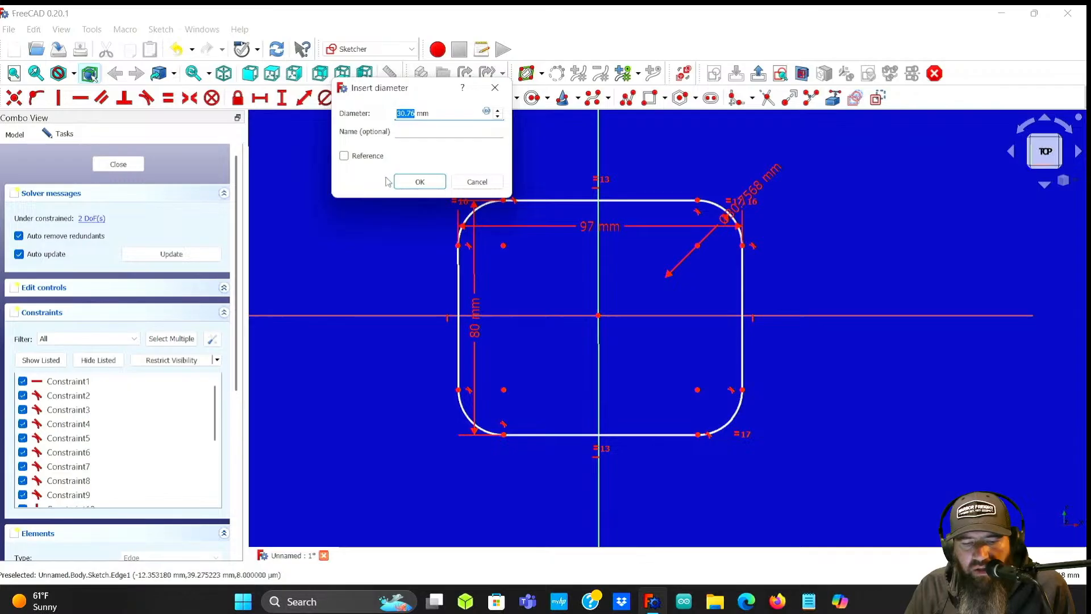
type("3")
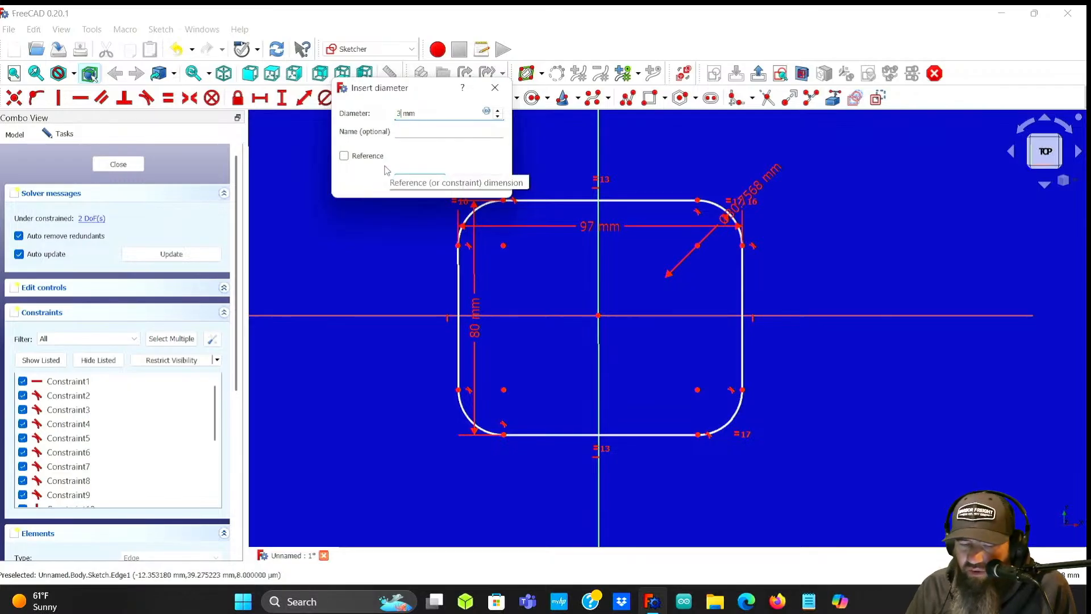
left_click(421, 180)
- Move the whole profile up and left so its lower-right corner sits just beside the sketch origin
scroll(678, 191, "up", 2)
scroll(678, 193, "down", 2)
middle_click_drag(675, 237, 624, 246)
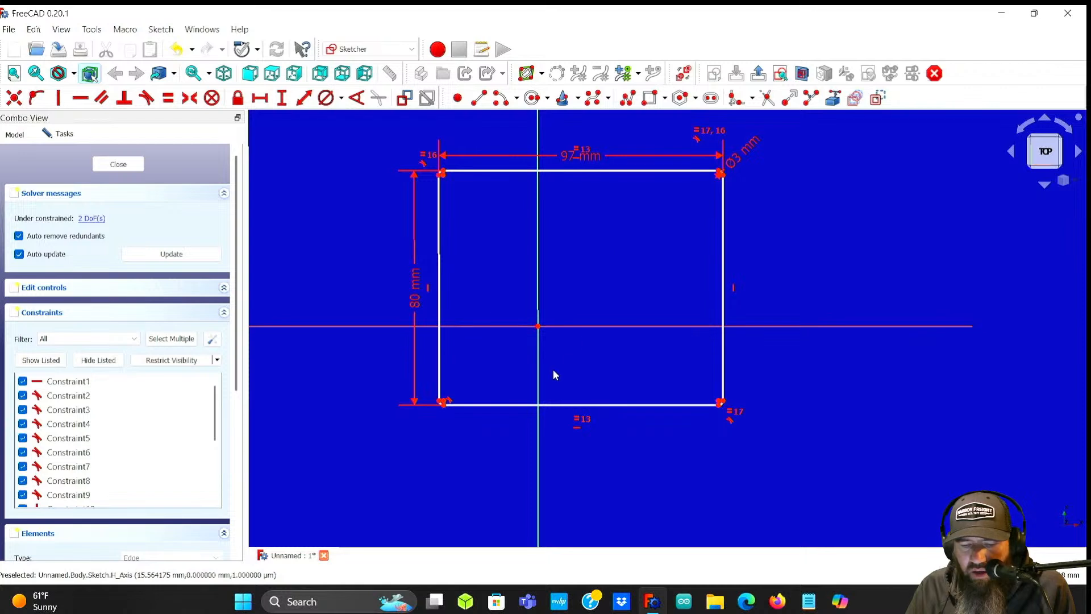
mouse_move(524, 405)
left_mouse_down()
mouse_move(487, 407)
mouse_move(478, 433)
left_mouse_up()
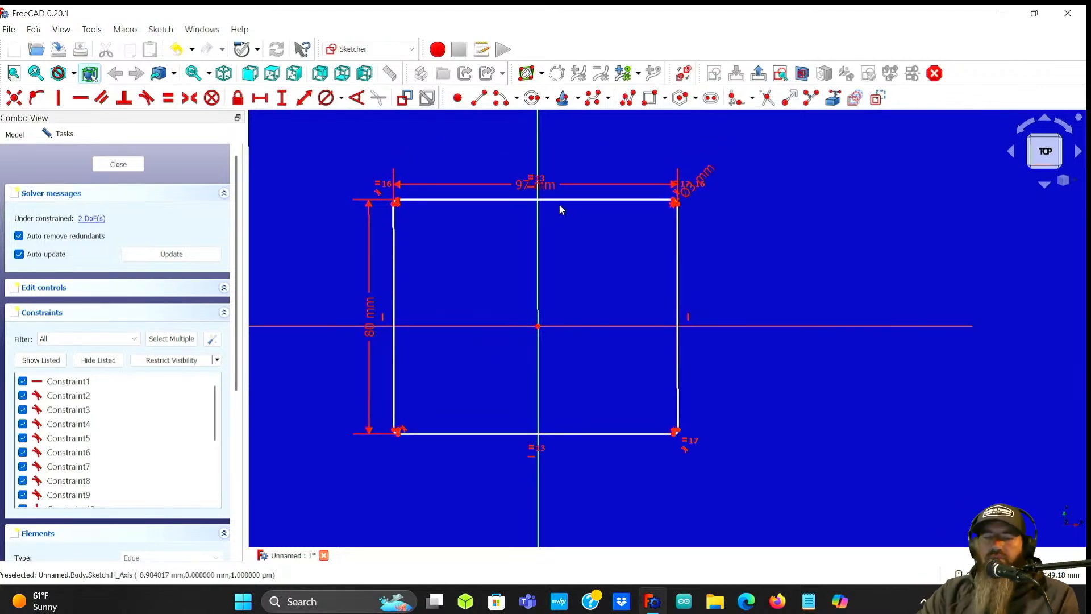
left_click_drag(562, 200, 556, 194)
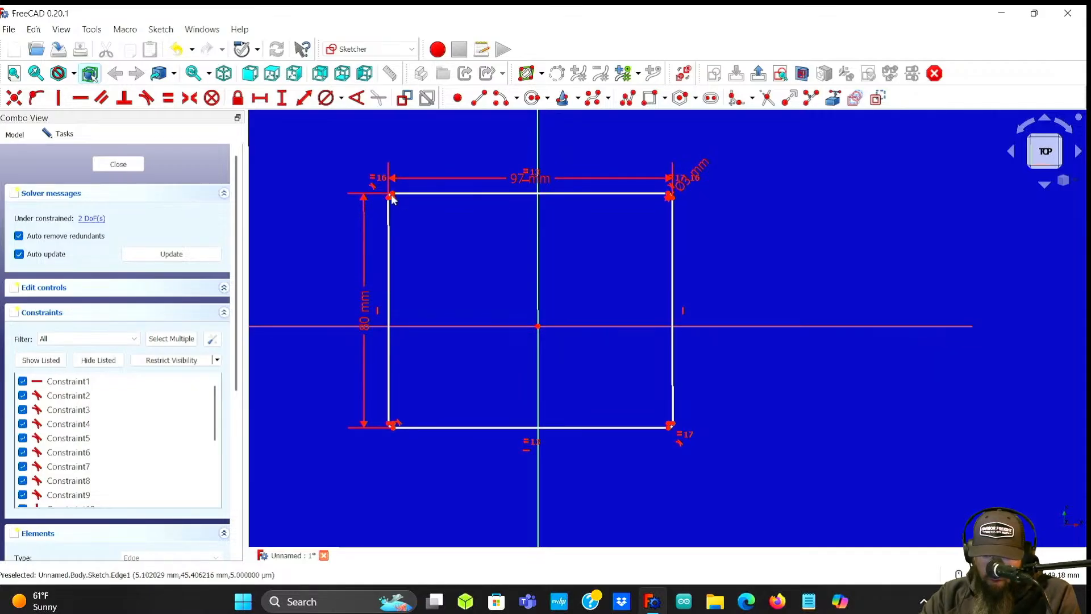
left_click_drag(427, 195, 320, 117)
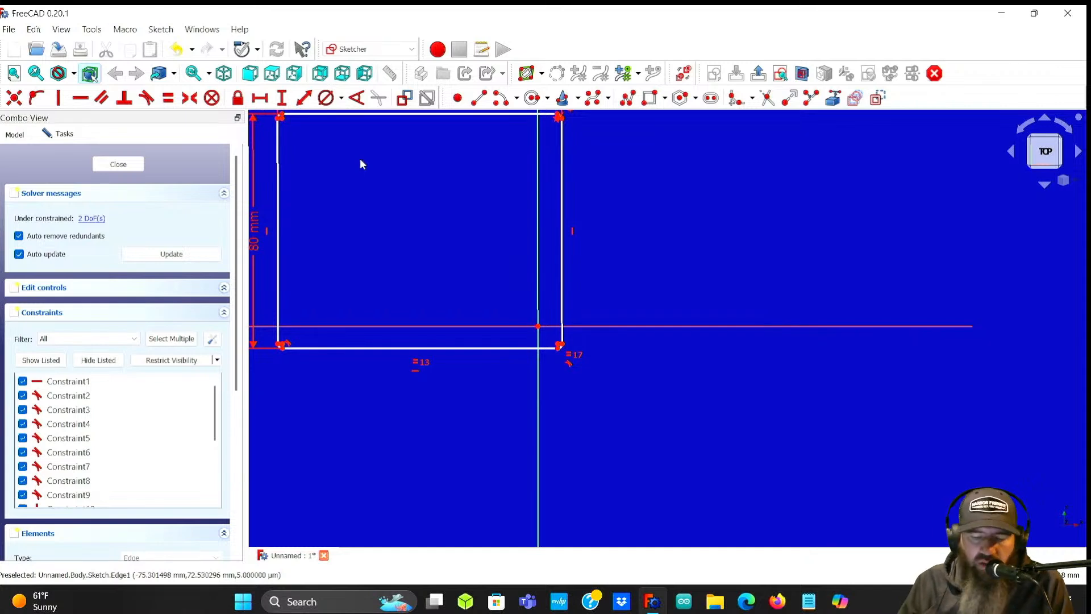
scroll(407, 199, "down", 3)
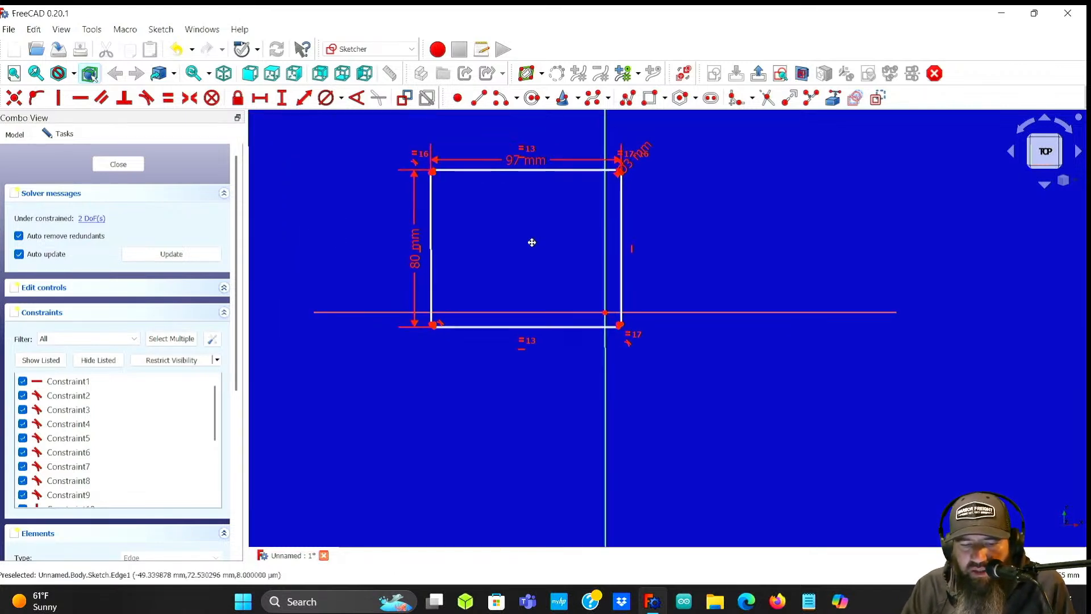
scroll(475, 250, "up", 4)
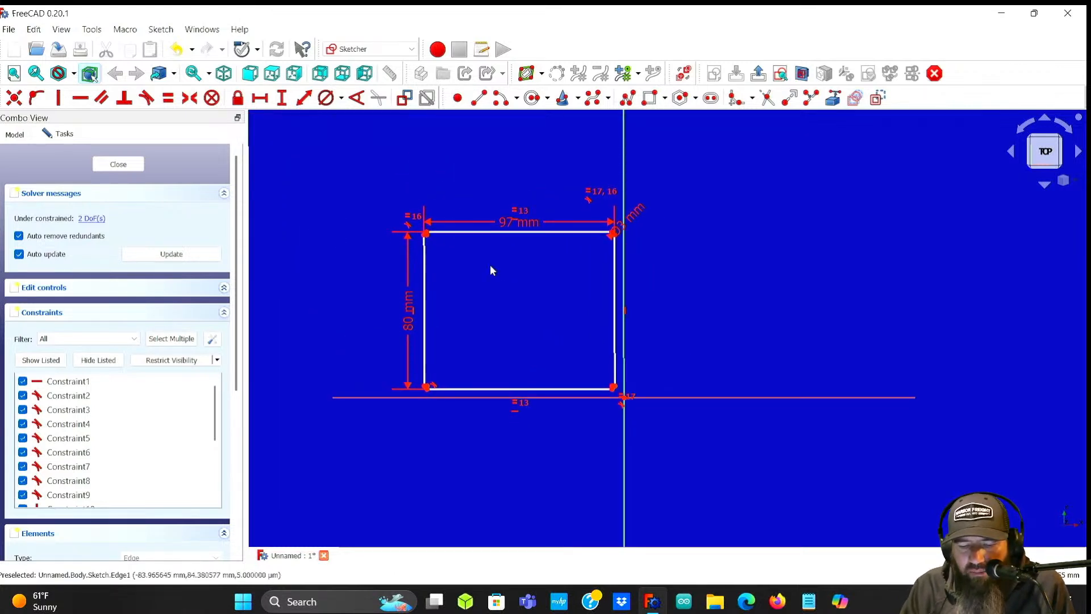
middle_click_drag(524, 294, 592, 295)
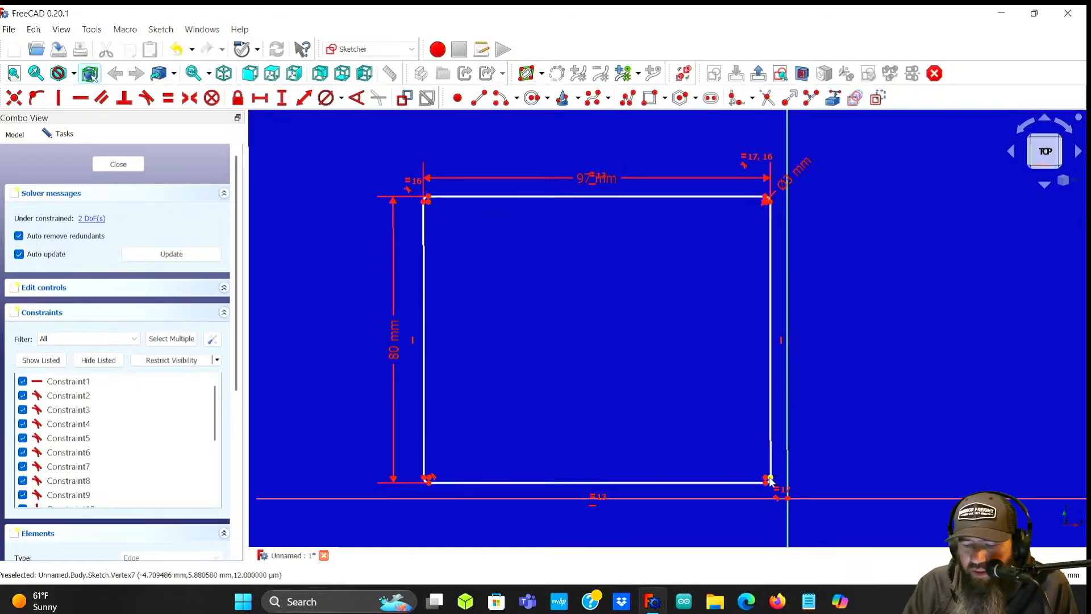
middle_click_drag(729, 455, 684, 398)
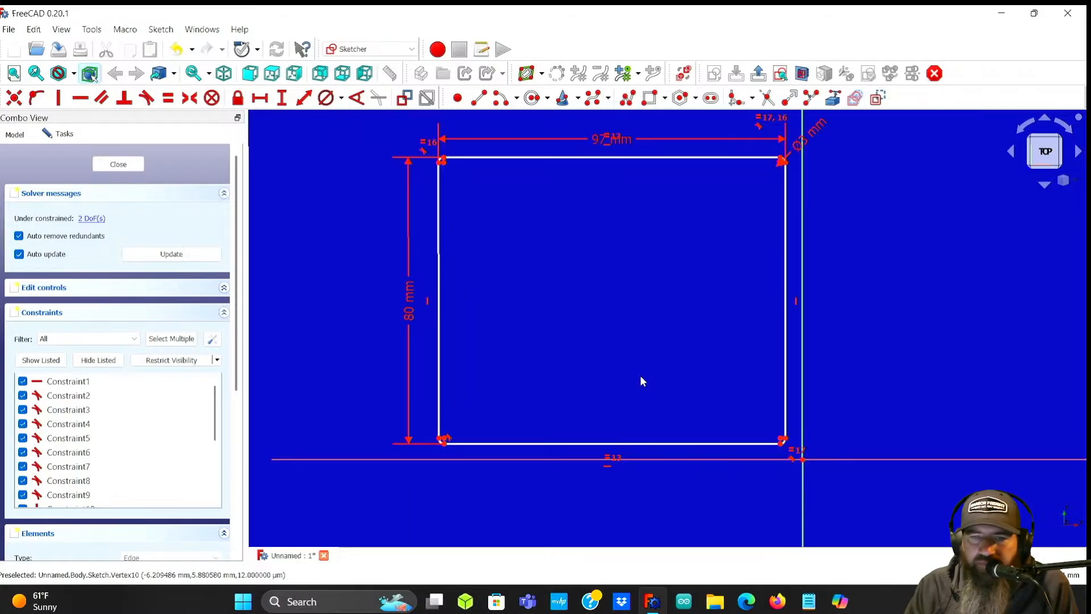
middle_click_drag(649, 347, 664, 360)
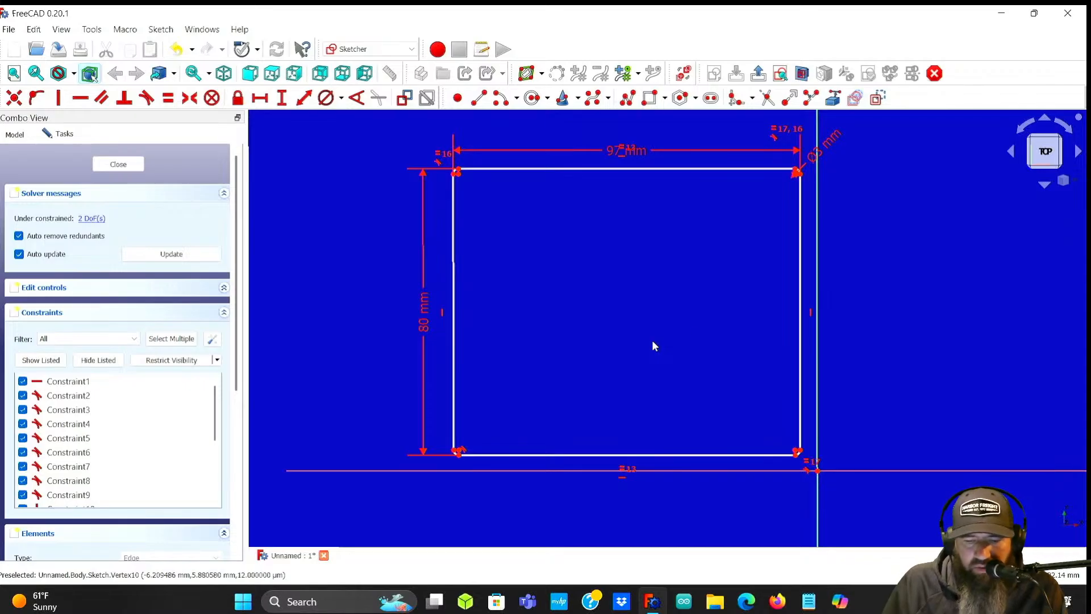
- Constrain the lower-right corner arc's endpoints with point-on-object, one onto the vertical axis and the other onto the horizontal axis
scroll(522, 321, "up", 1)
scroll(523, 317, "down", 1)
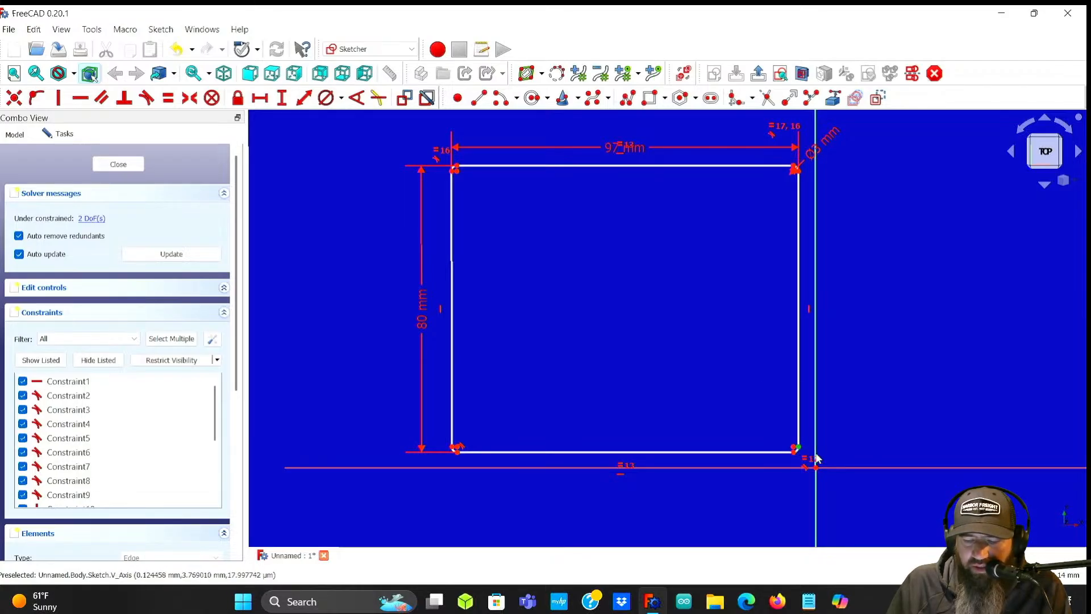
left_click(799, 447)
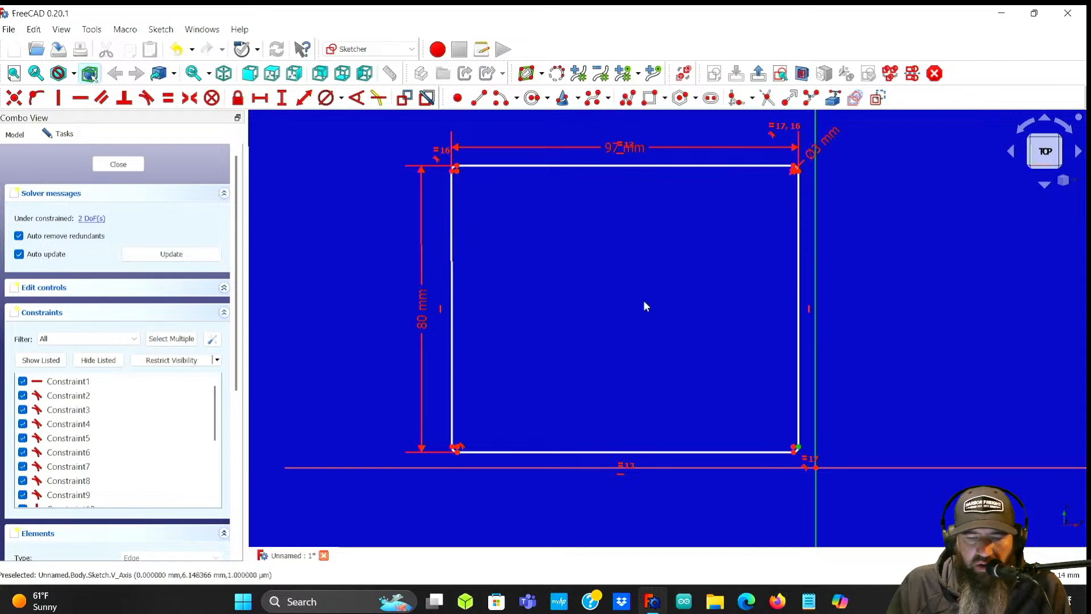
left_click(33, 101)
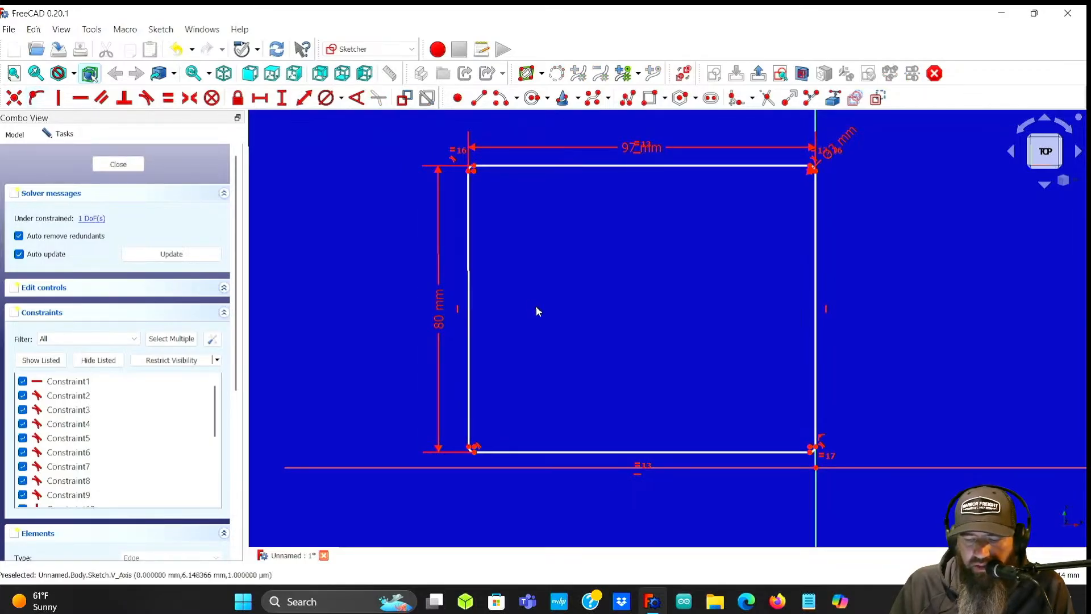
left_click(811, 451)
left_click(811, 468)
left_click(37, 98)
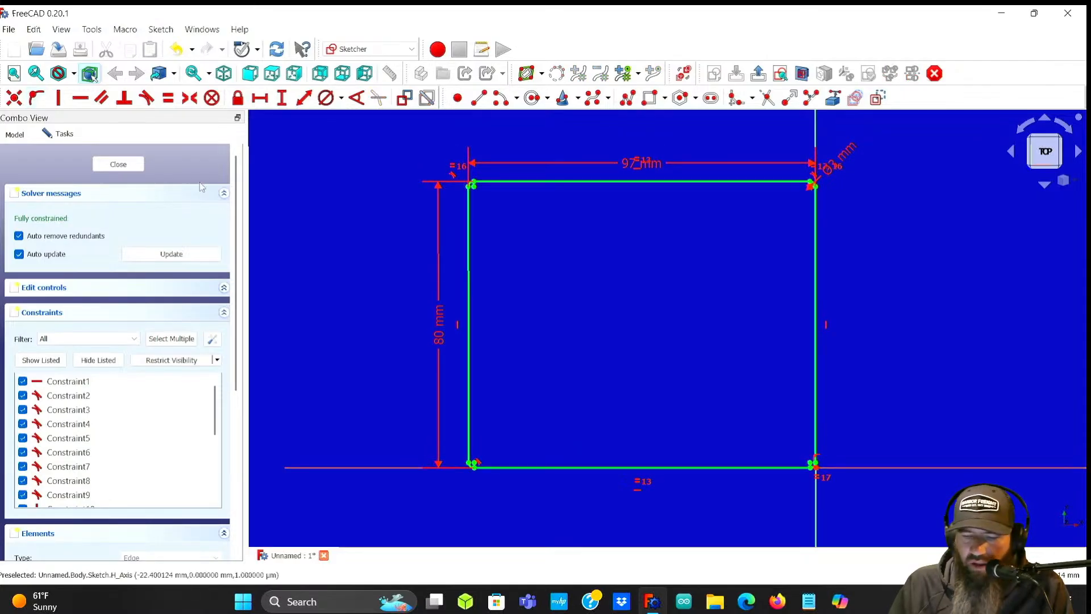
- Close the sketch and pad the profile to a length of 135 mm
scroll(625, 293, "down", 2)
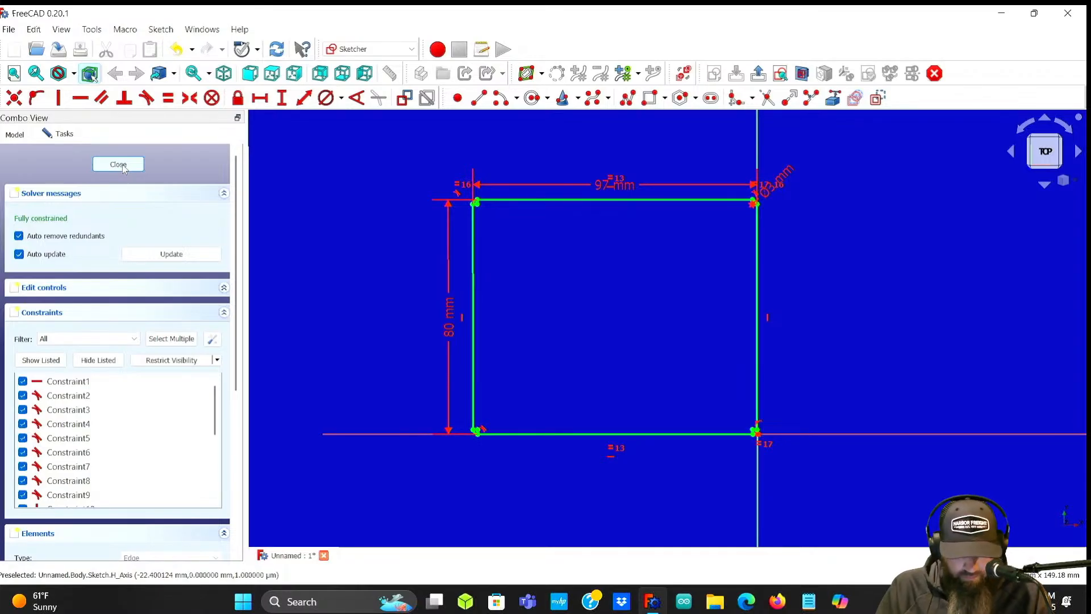
scroll(653, 314, "up", 1)
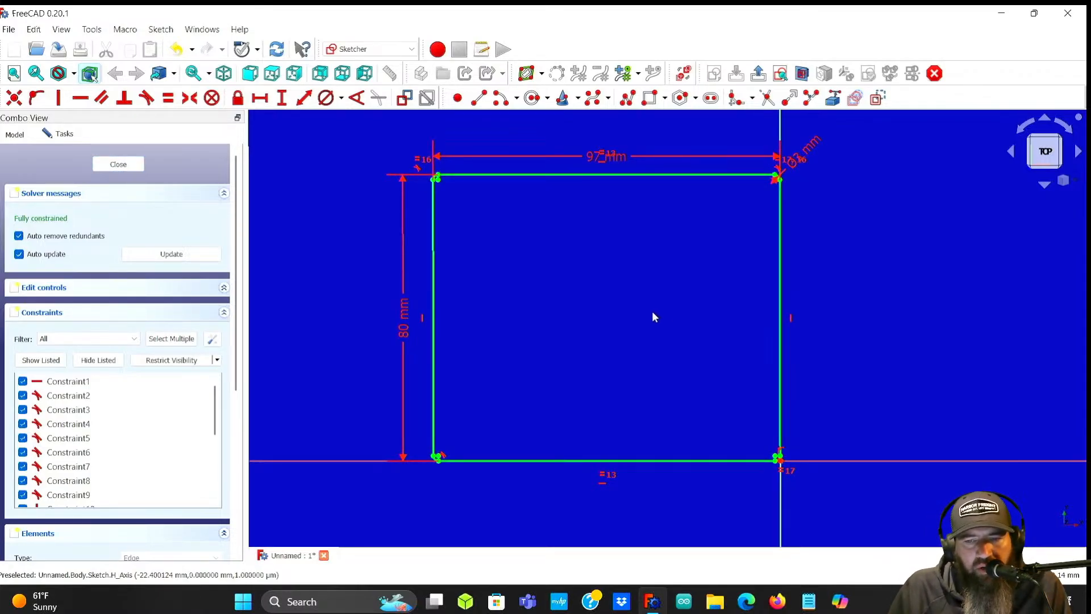
scroll(652, 312, "up", 1)
scroll(652, 311, "down", 1)
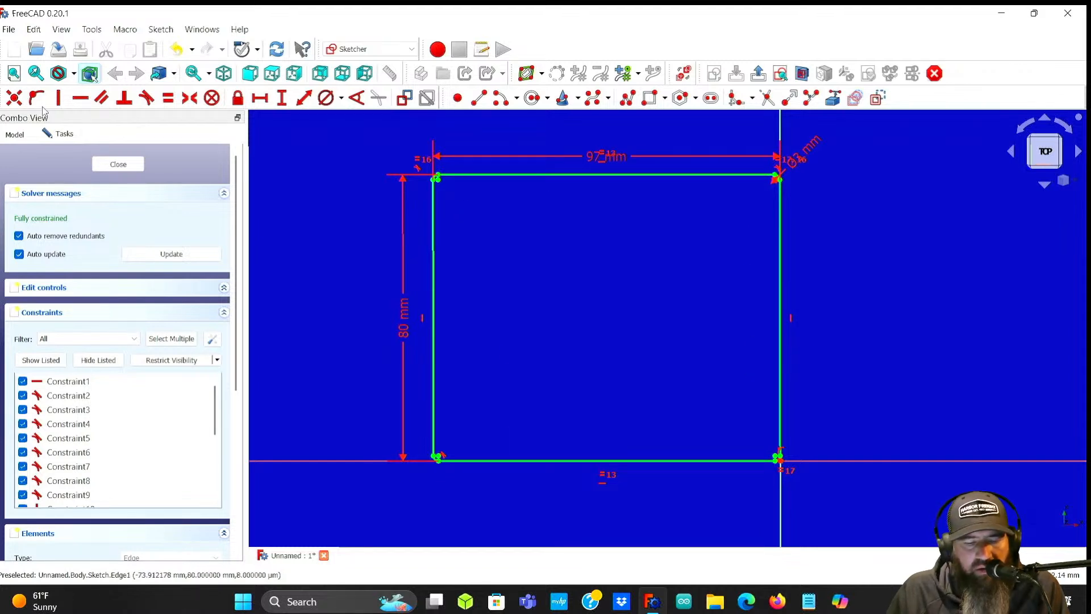
left_click(131, 163)
scroll(563, 250, "down", 2)
middle_click_drag(561, 236, 597, 336)
scroll(601, 331, "up", 2)
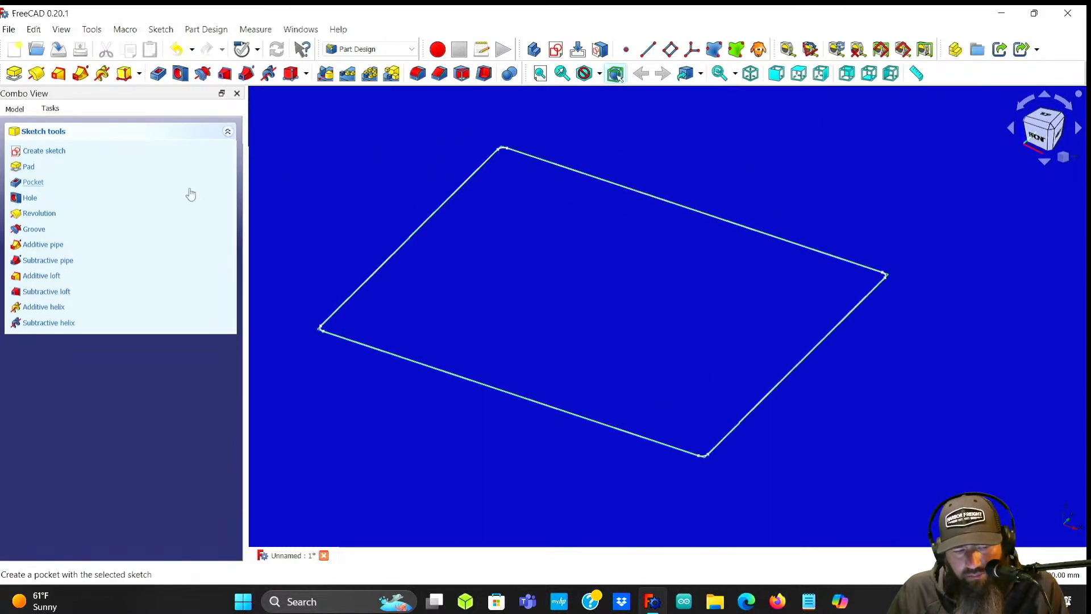
left_click(17, 108)
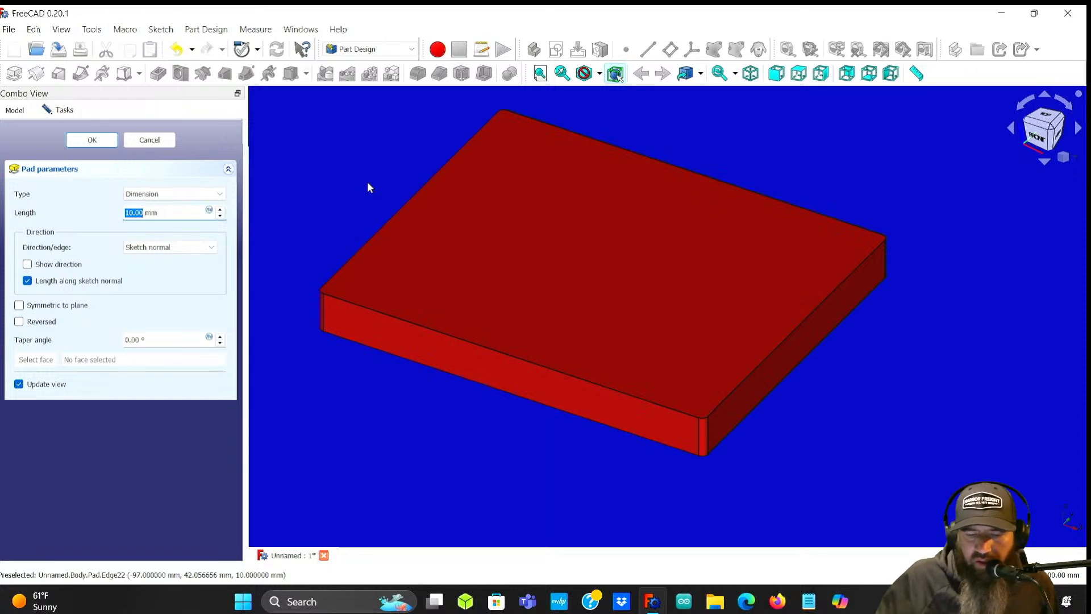
type("135")
key("Return")
- Create a new sketch on the XY plane of the padded body
scroll(281, 221, "down", 5)
middle_click_drag(275, 217, 340, 275)
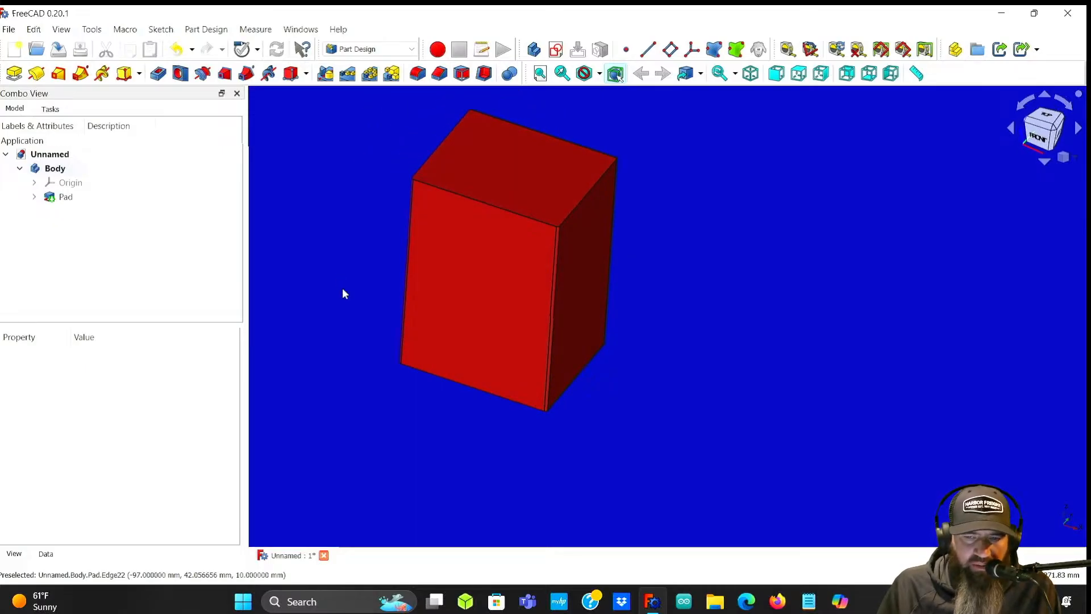
middle_click_drag(663, 284, 681, 348)
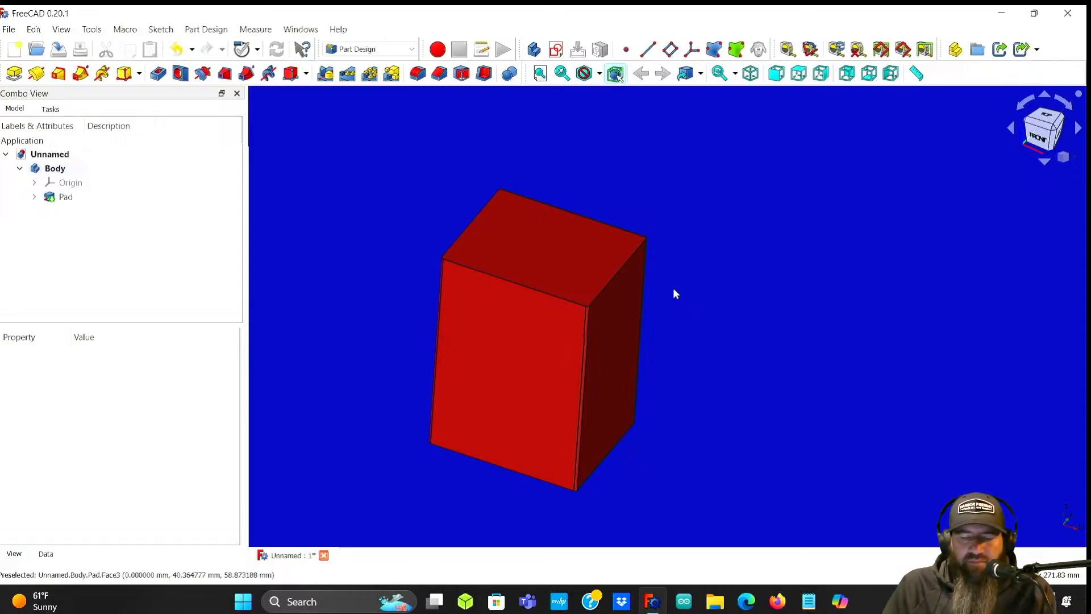
middle_click_drag(387, 278, 399, 309)
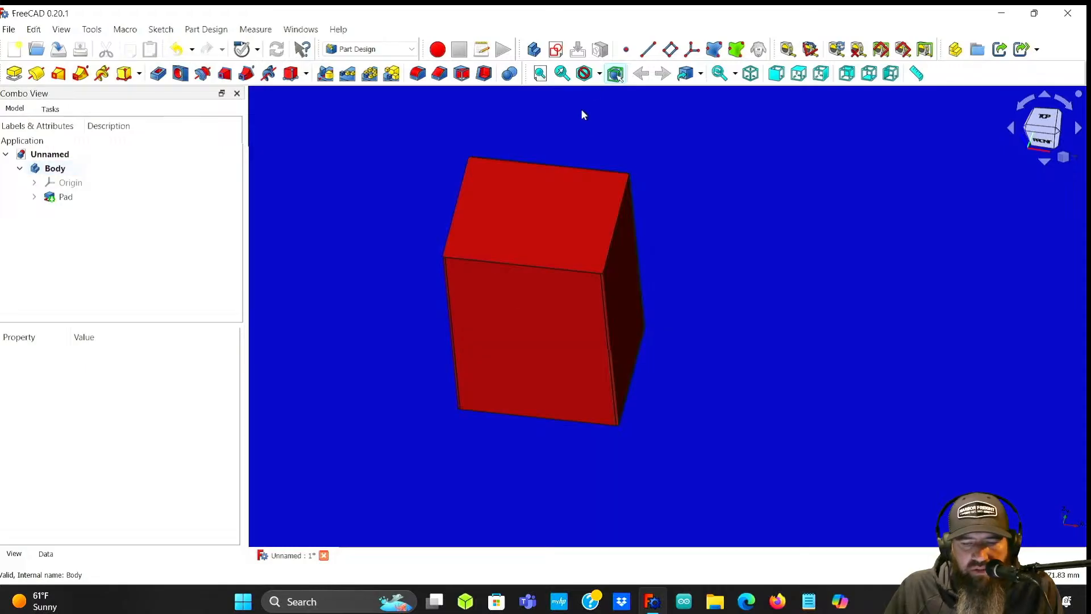
left_click(552, 50)
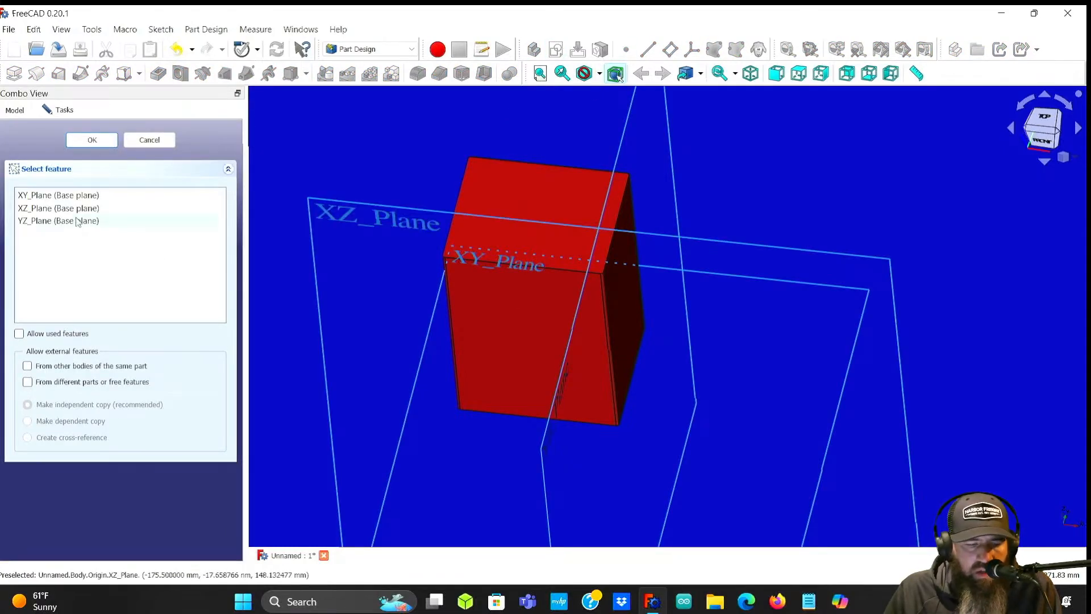
scroll(342, 284, "down", 2)
left_click(392, 342)
scroll(450, 368, "up", 4)
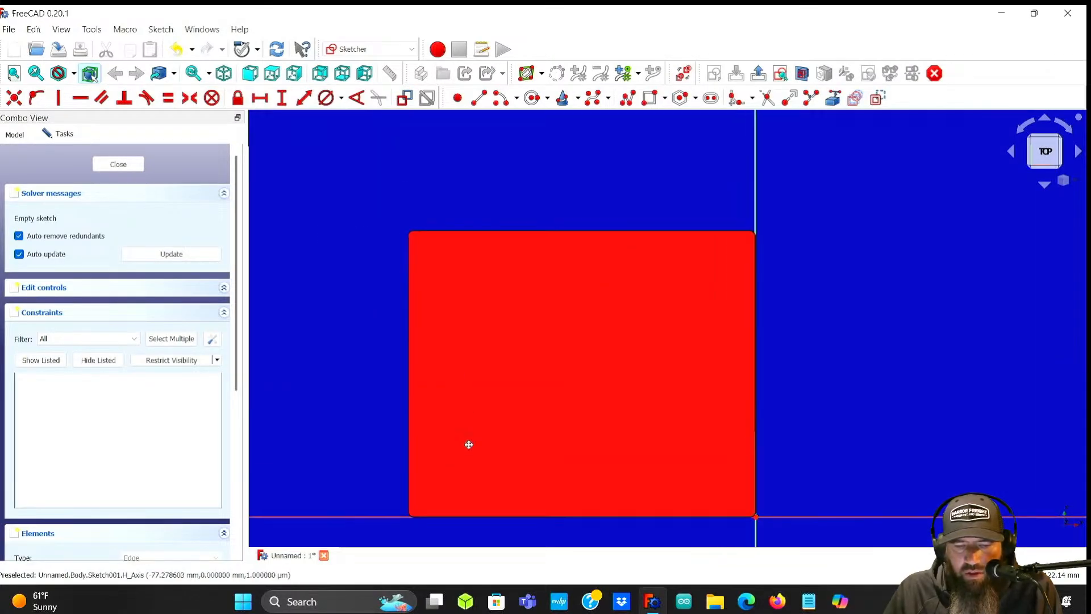
middle_click_drag(475, 421, 485, 365)
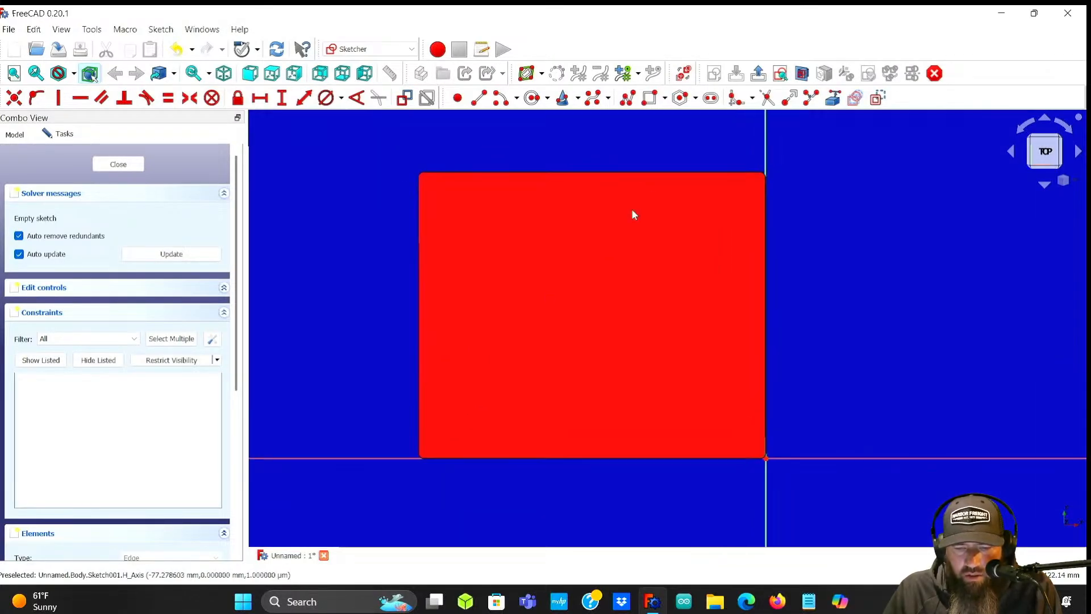
- Draw a polyline above the block with a horizontal top edge, a tangent upper-right arc, a right edge and a lower-right arc
left_click(649, 99)
scroll(464, 206, "down", 2)
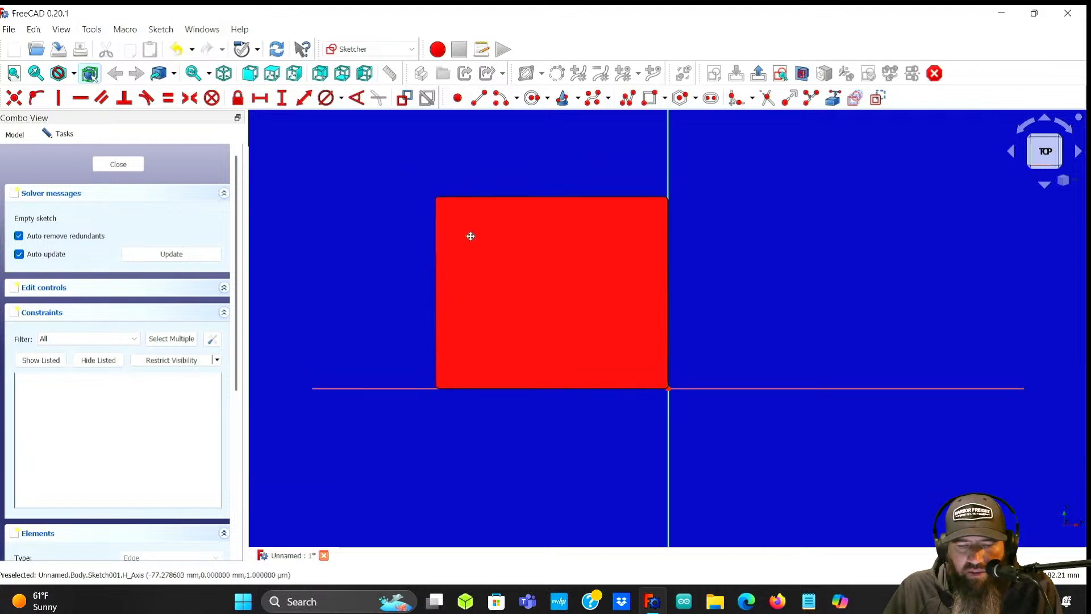
middle_click_drag(466, 208, 480, 391)
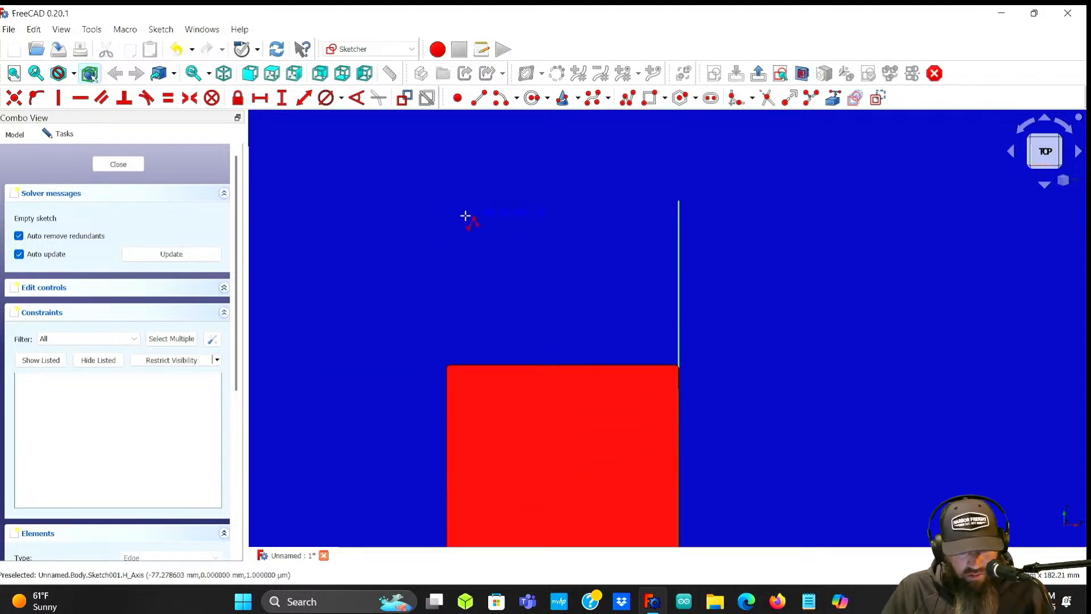
left_click(467, 217)
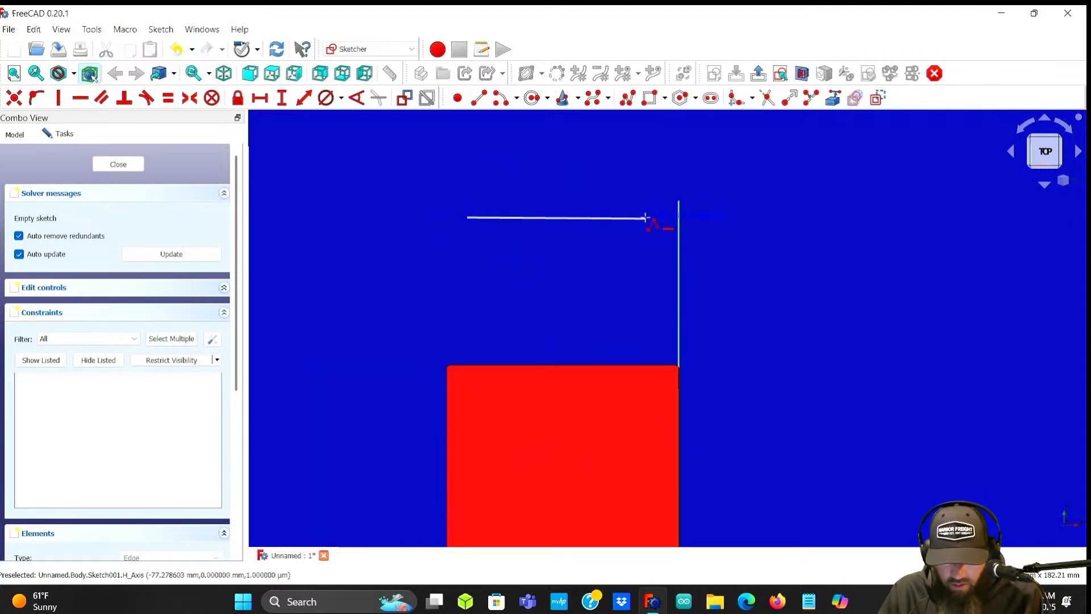
left_click(645, 217)
key("m")
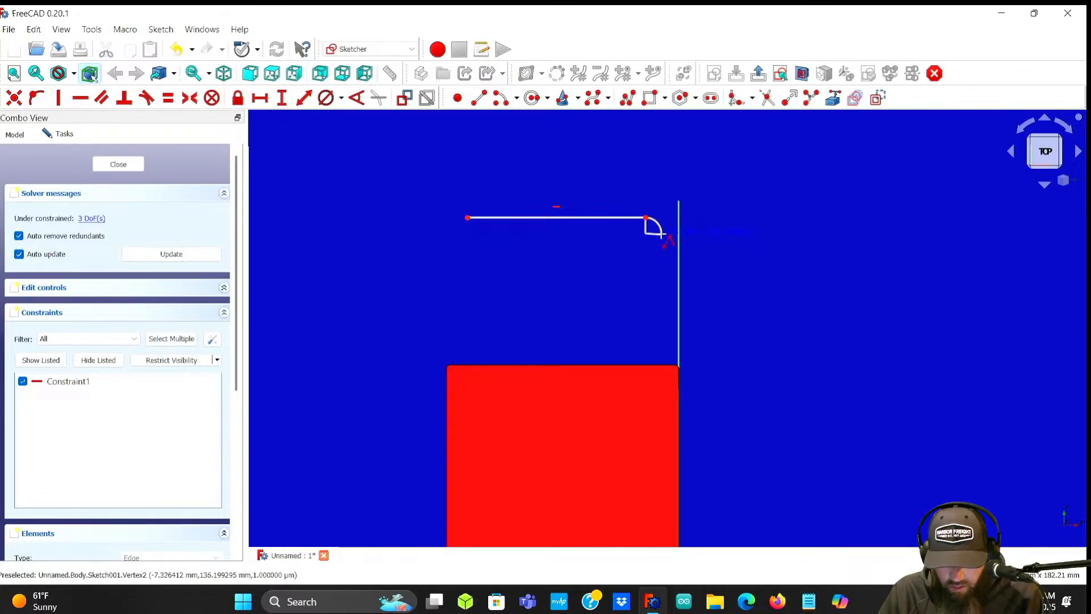
left_click(662, 233)
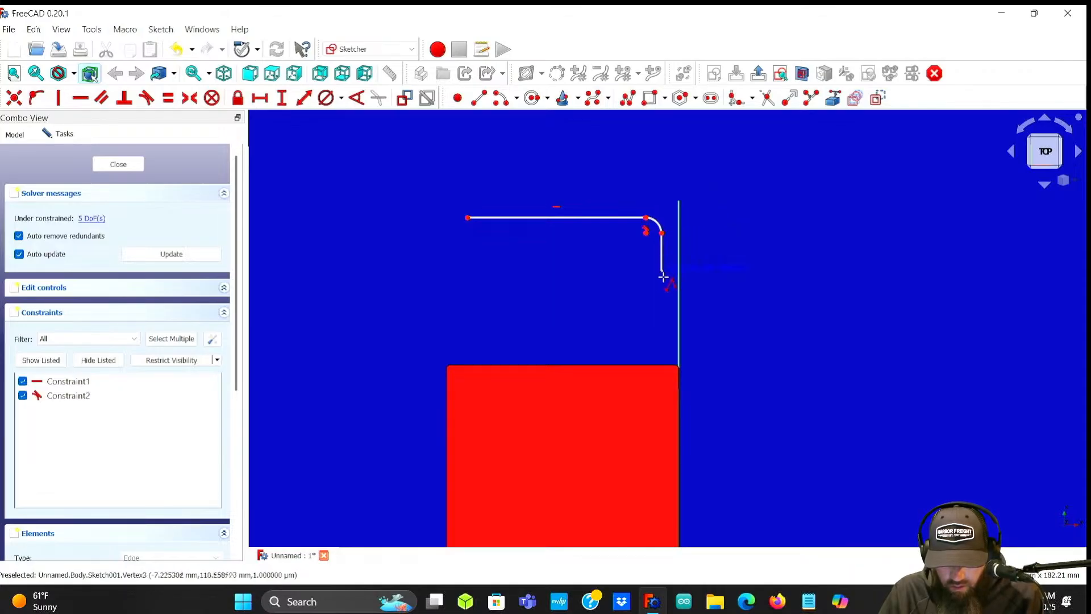
left_click(662, 342)
key("m")
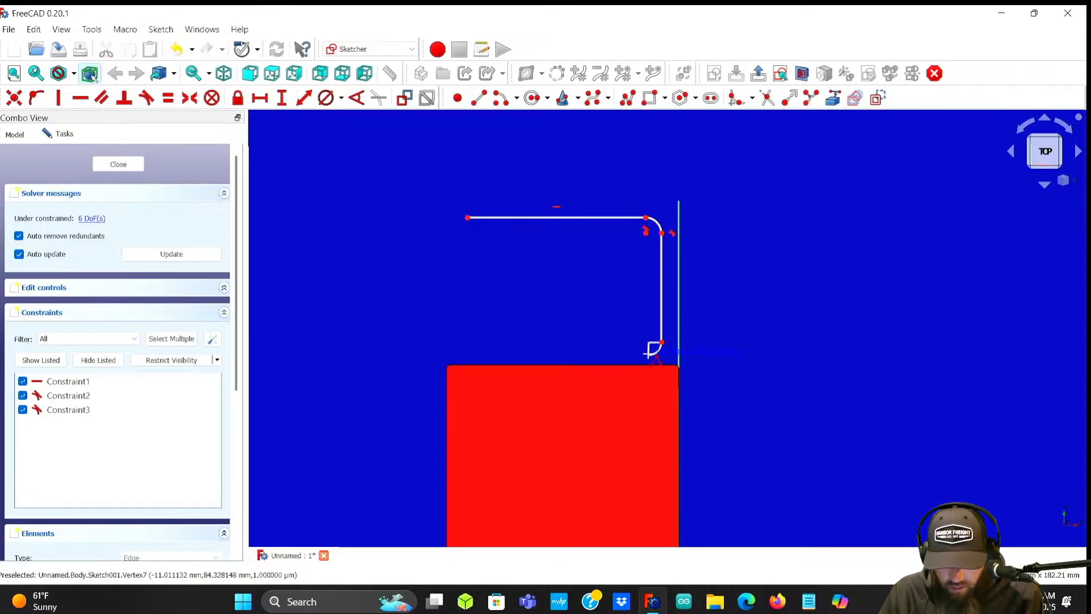
left_click(649, 353)
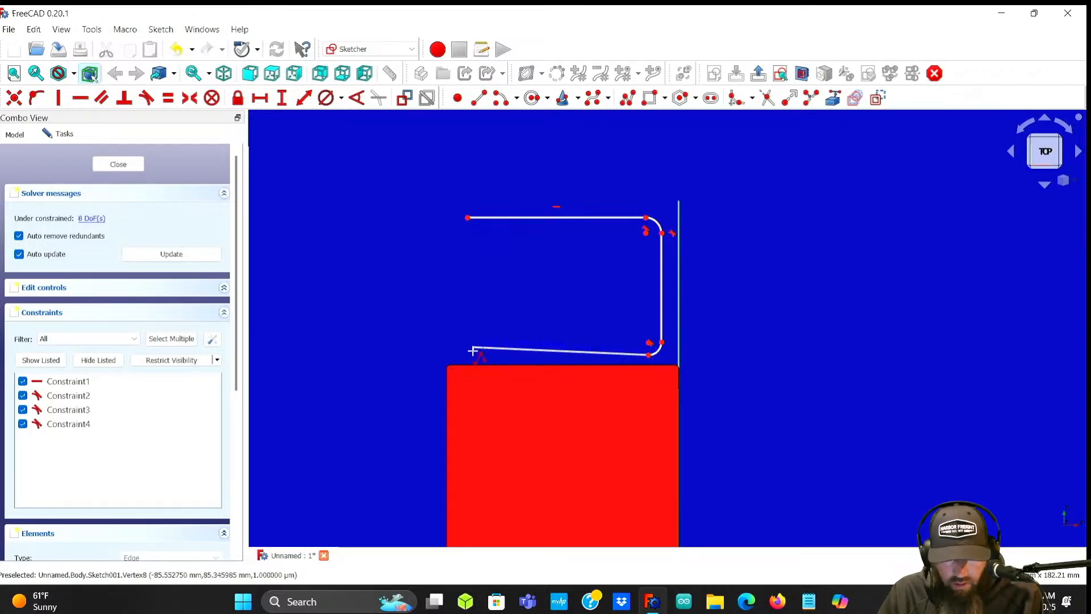
- Continue the polyline with a bottom edge, lower-left arc and left edge, closing it with an upper-left arc at the start point
left_click(462, 346)
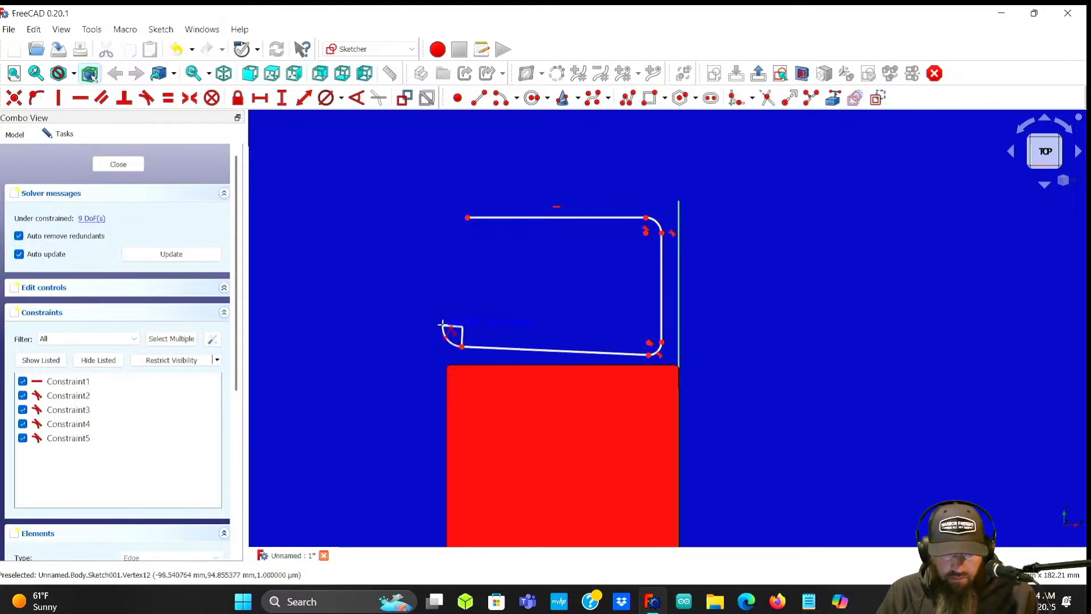
left_click(442, 328)
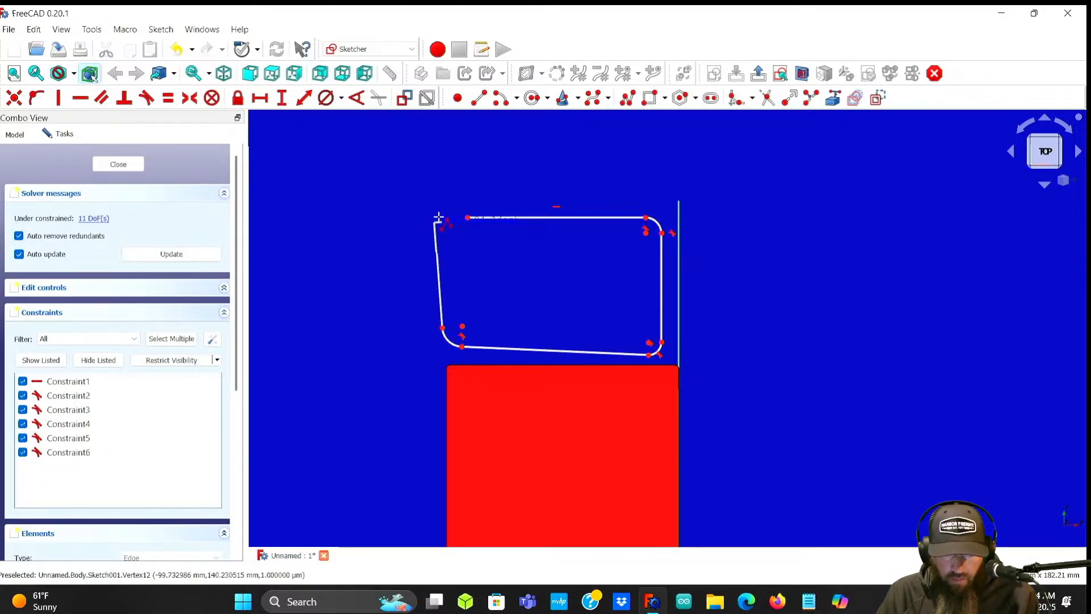
key("m")
key("m")
key("m")
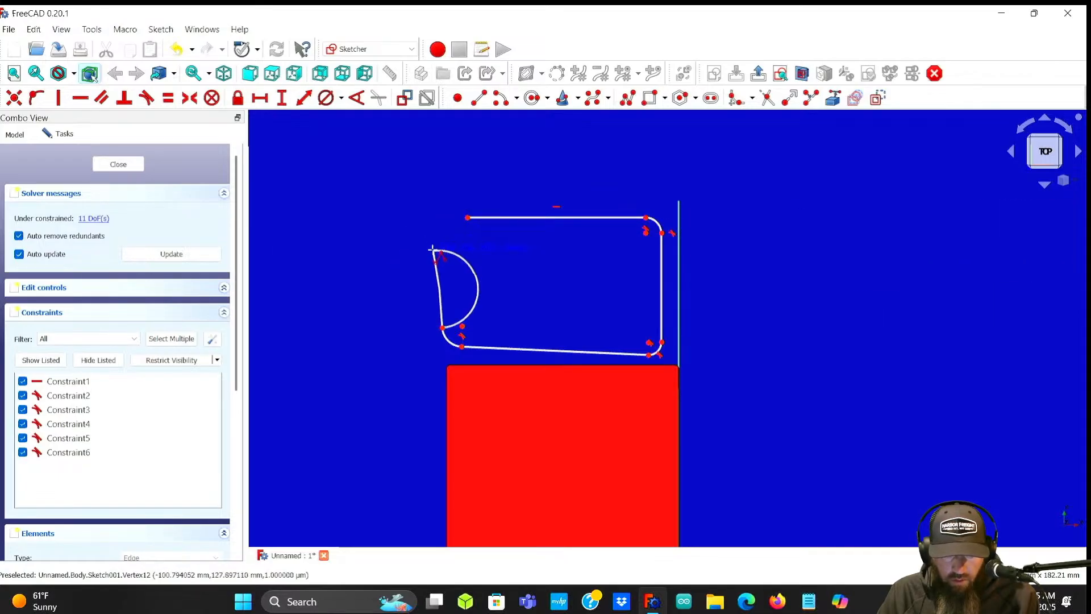
left_click(435, 232)
key("m")
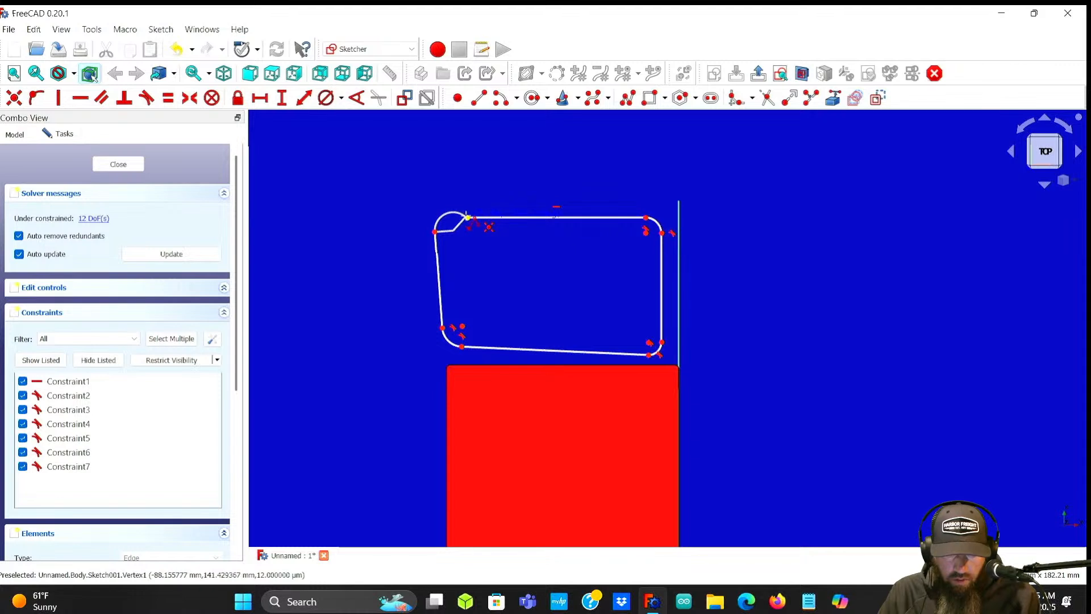
left_click(468, 217)
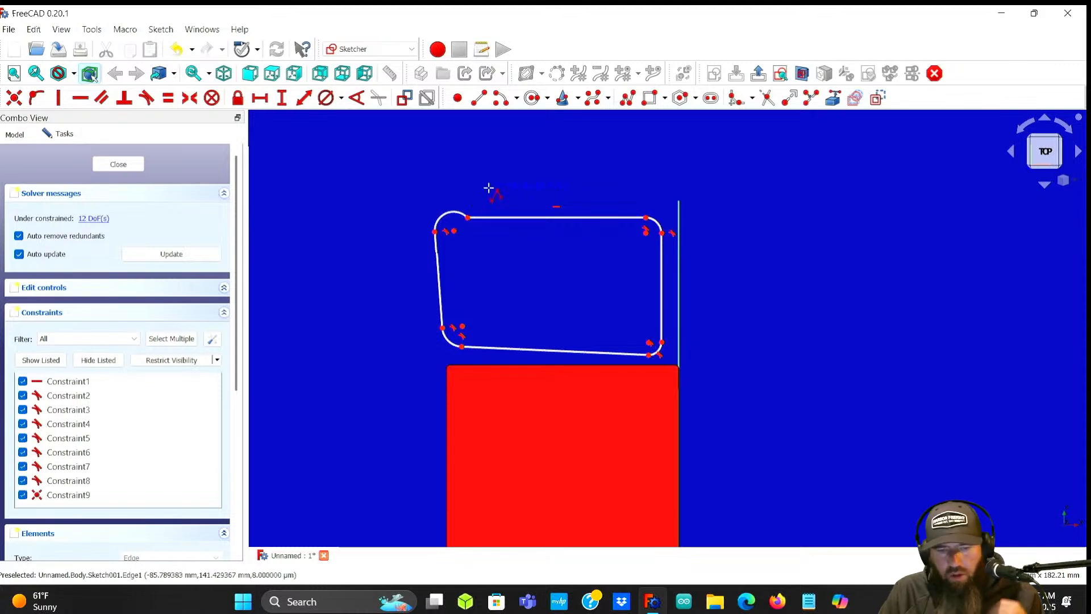
- Make the upper-left corner arc tangent to the profile's top edge
left_click(453, 213)
left_click(488, 216)
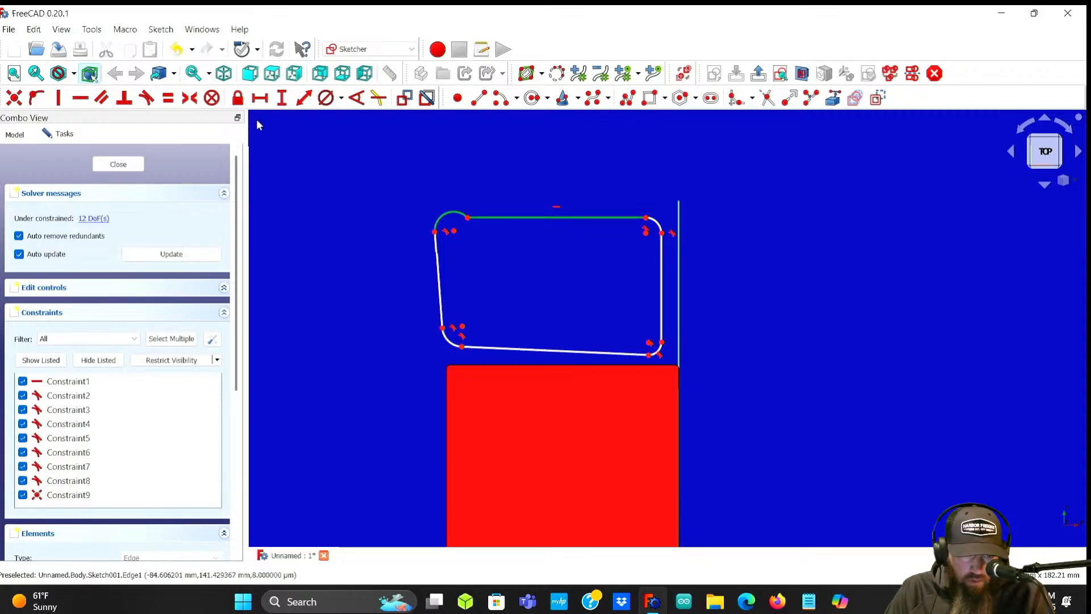
left_click(146, 98)
- Constrain the profile's left and right edges vertical and its bottom edge horizontal
scroll(472, 317, "up", 1)
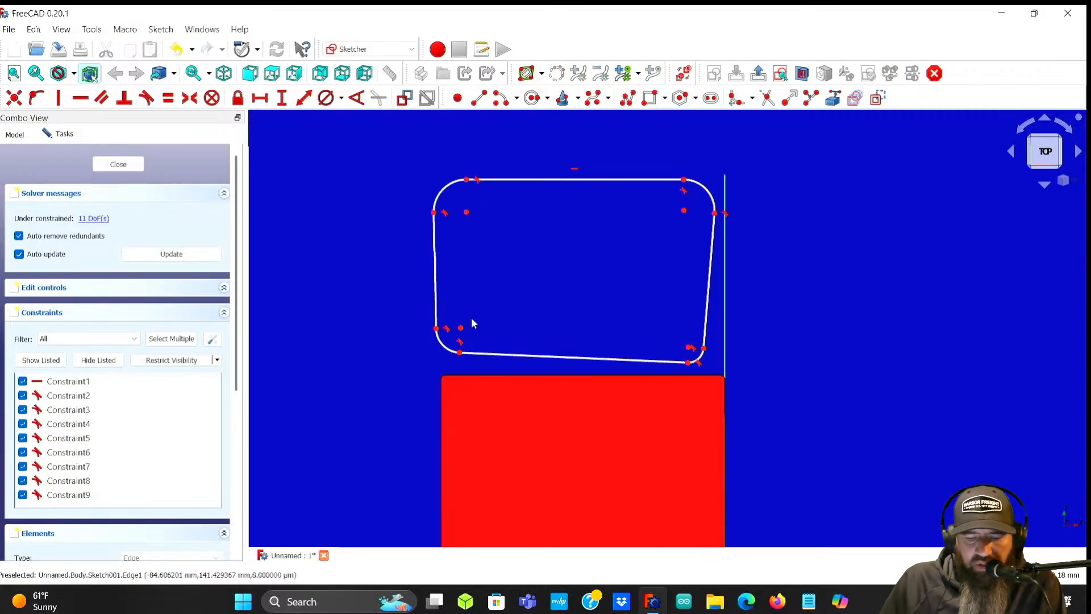
left_click(438, 279)
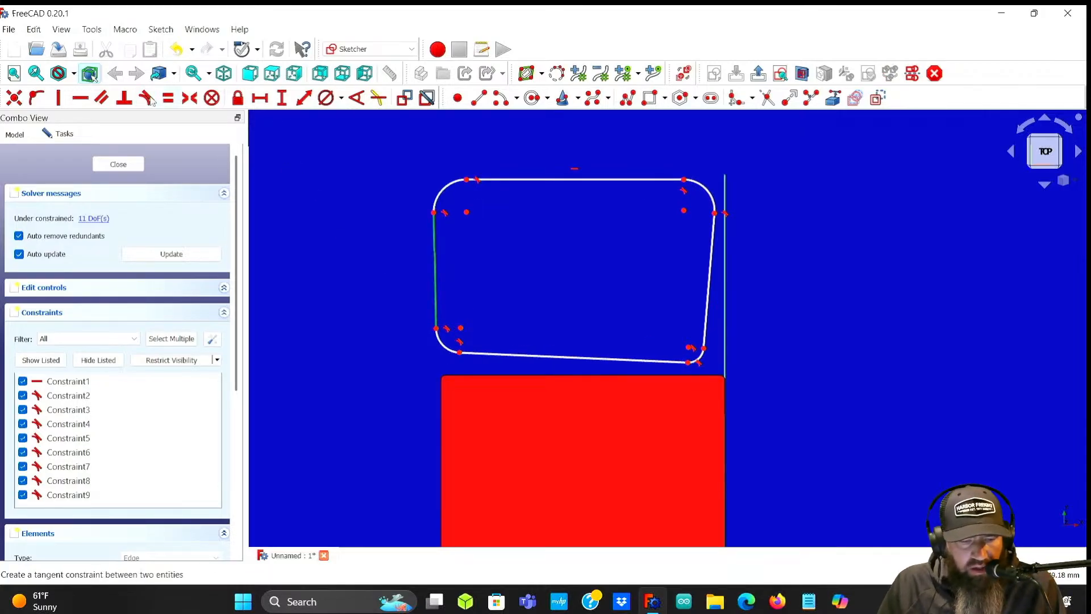
left_click(59, 98)
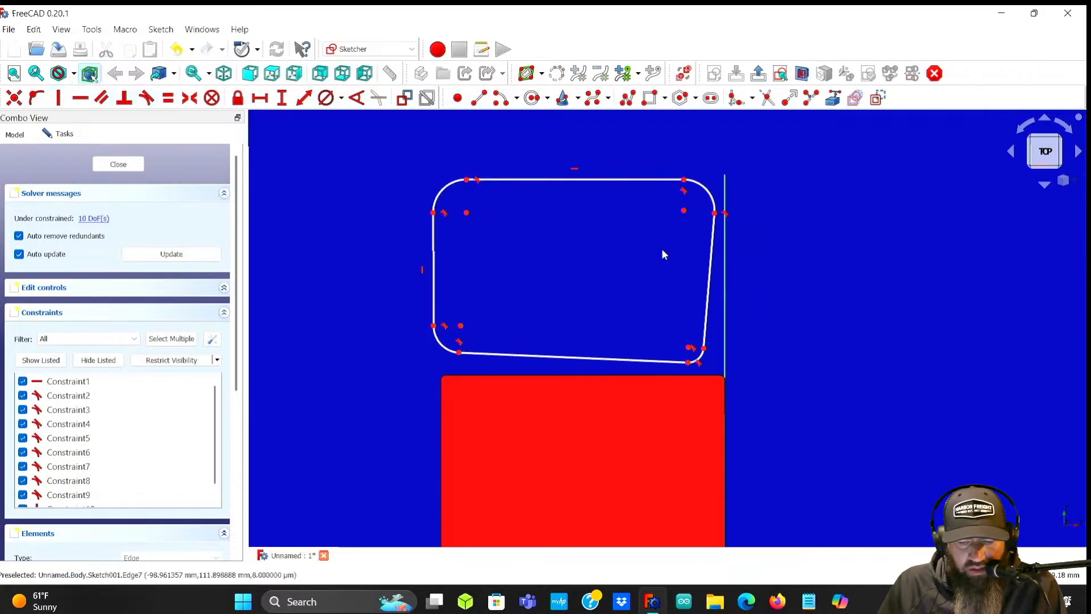
left_click(710, 276)
left_click(59, 98)
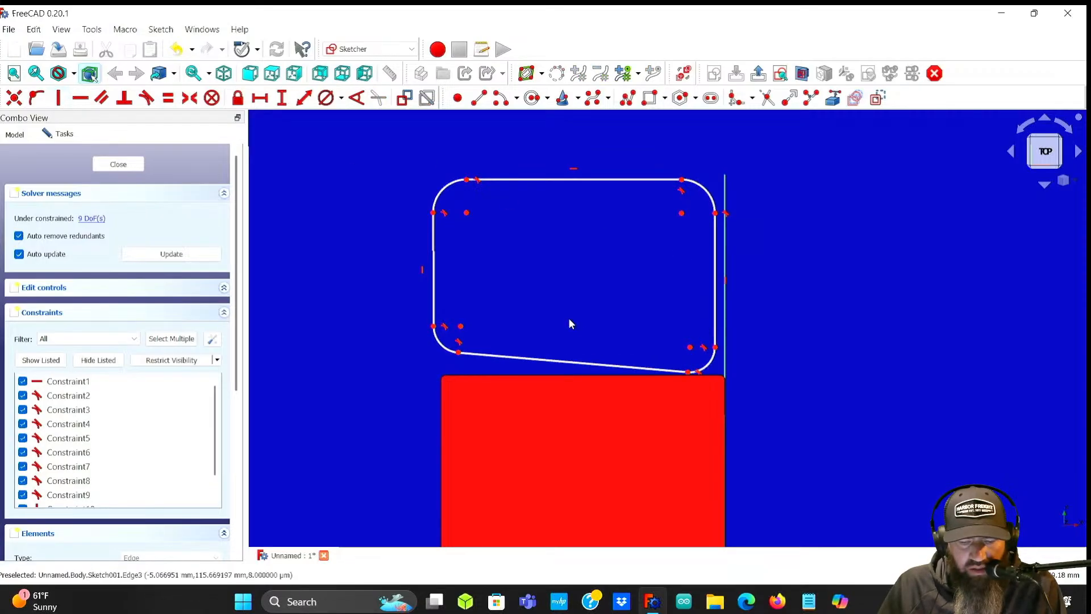
left_click(537, 351)
left_click(81, 98)
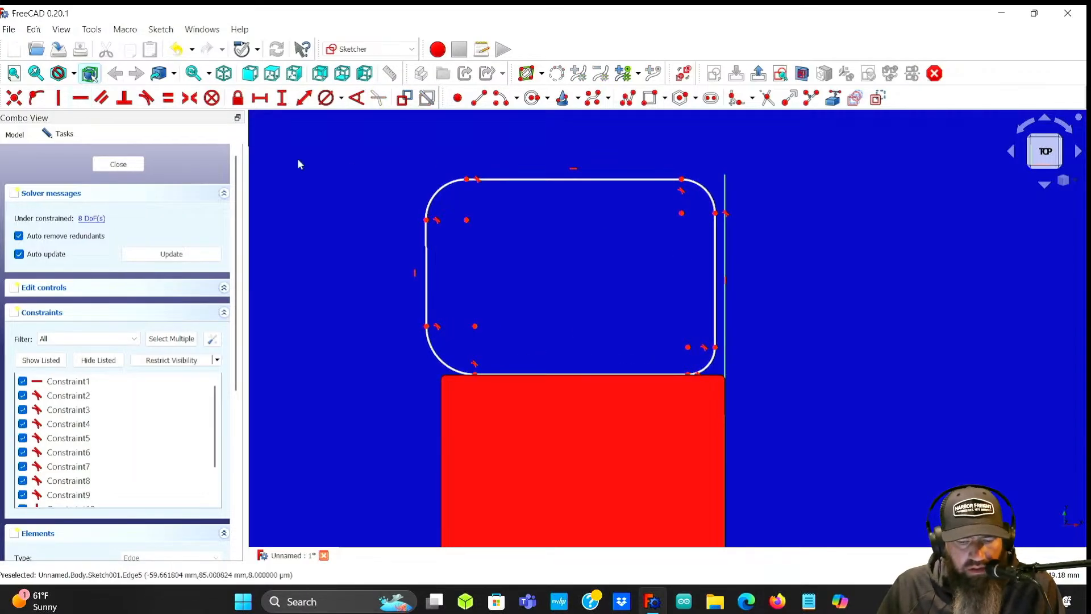
- Apply an equal constraint to all four corner arcs of the profile
scroll(582, 231, "down", 1)
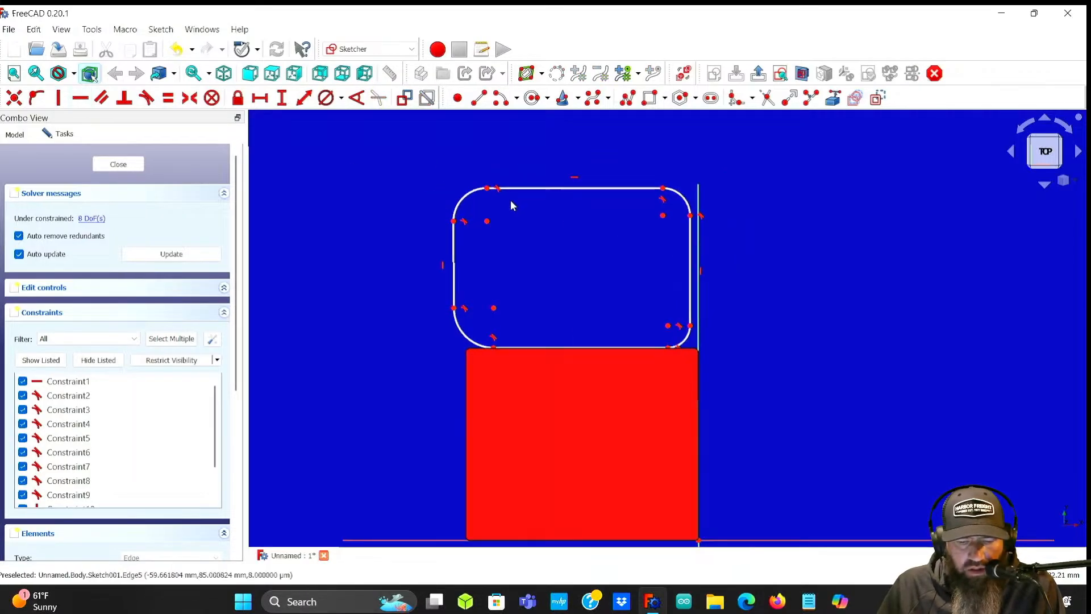
left_click(467, 195)
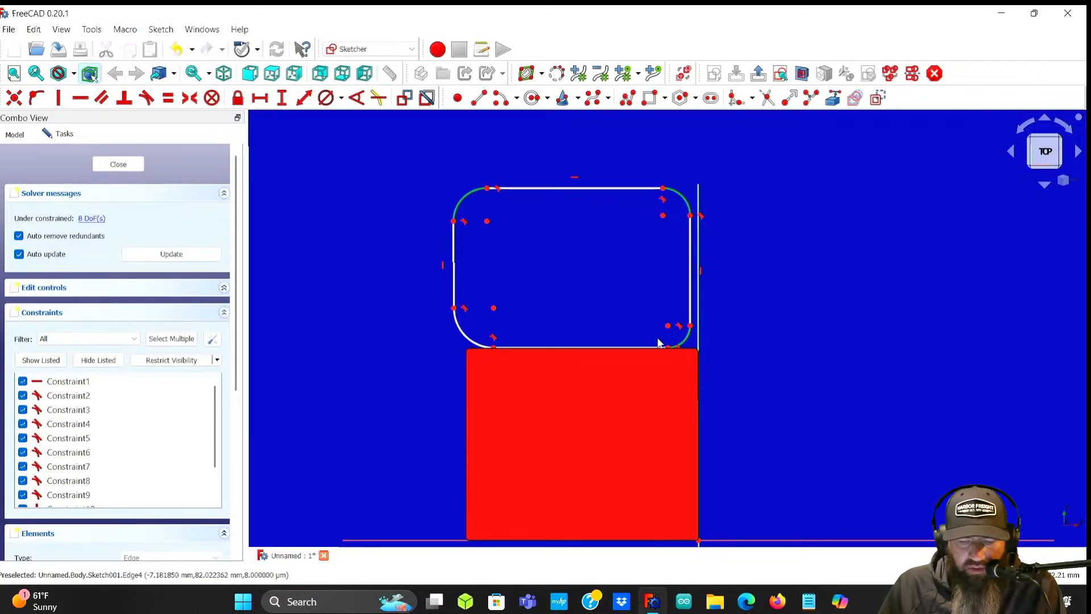
left_click(464, 339)
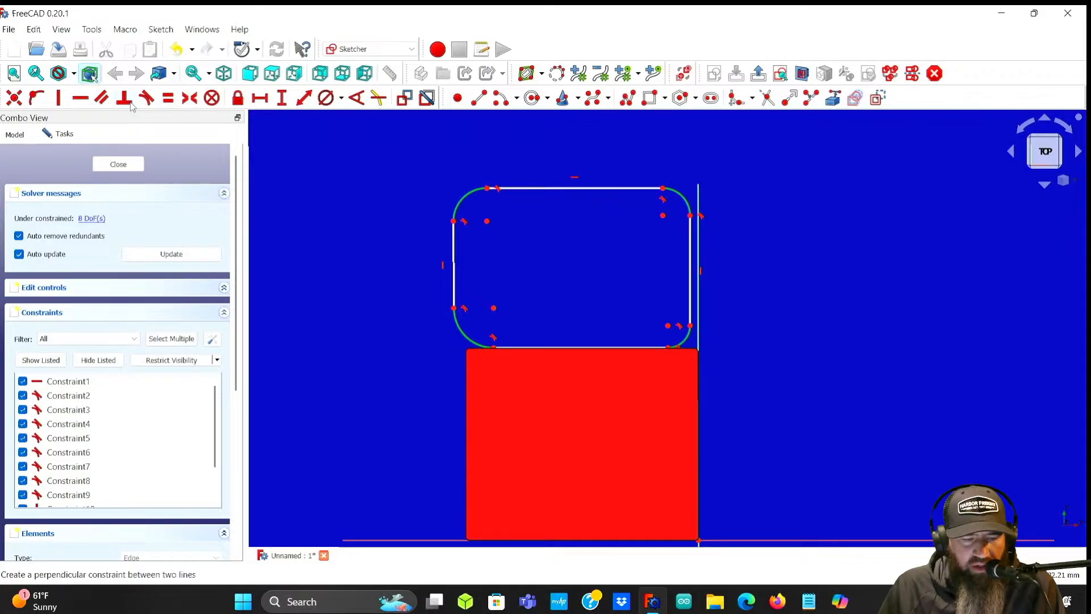
left_click(167, 97)
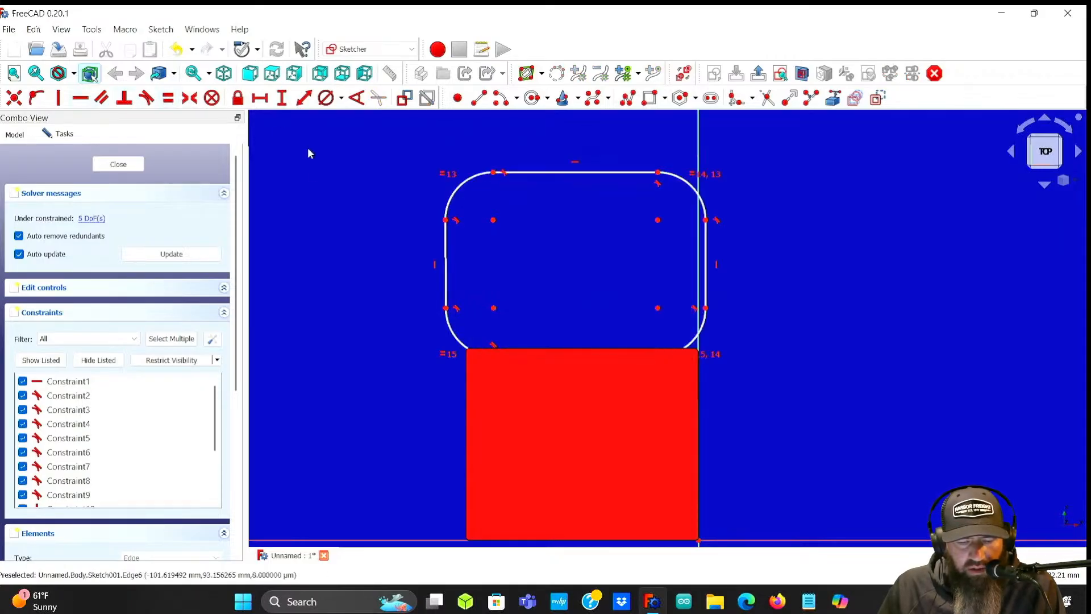
- Constrain the upper-left corner arc's diameter to 1.5 mm
left_click(463, 188)
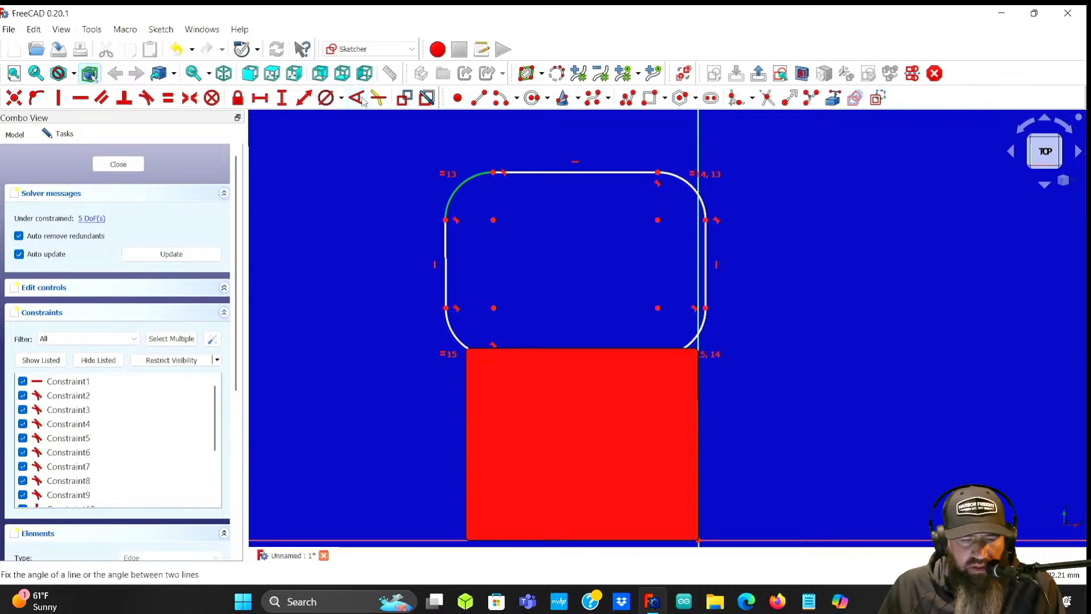
left_click(326, 98)
type("1.25")
key("BackSpace")
key("BackSpace")
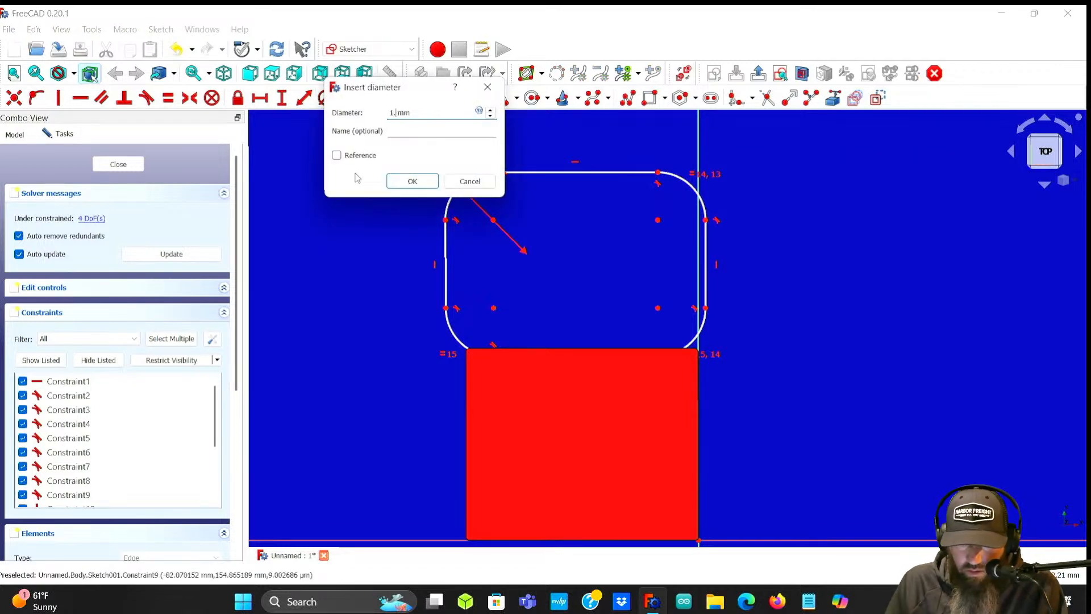
type("5")
key("Return")
- Move the profile's bottom edge down and its right edge outward so the profile is about 75 mm wide
scroll(601, 309, "up", 3)
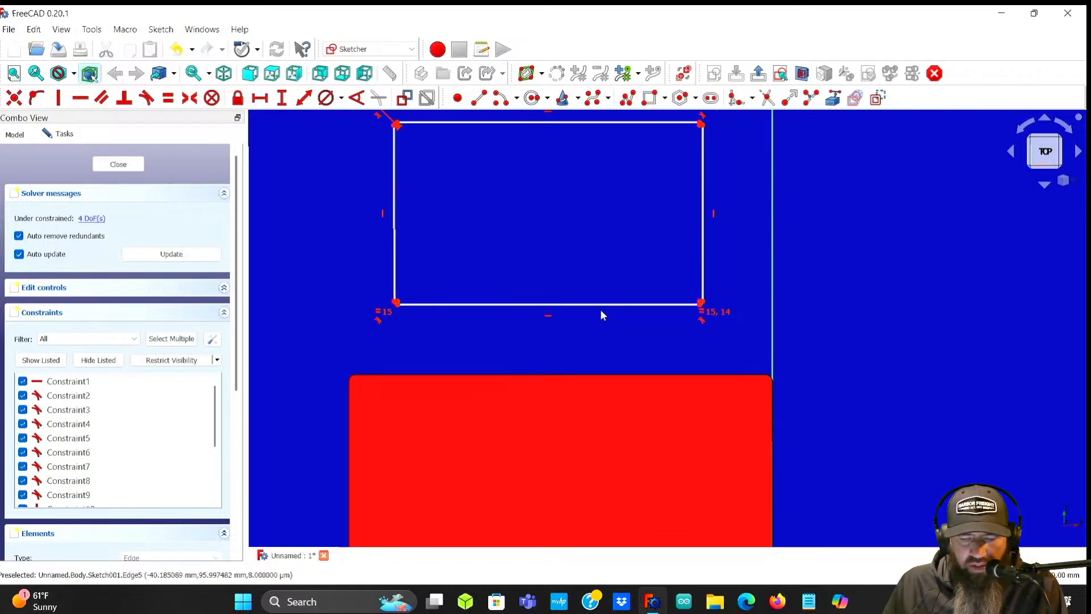
scroll(574, 273, "down", 2)
mouse_move(574, 296)
left_mouse_down()
mouse_move(577, 316)
mouse_move(587, 311)
left_mouse_up()
left_click_drag(666, 260, 681, 259)
- Set the horizontal distance between the upper endpoints of the left and right edges to 83 mm, and move the profile left of the vertical axis
left_click(576, 171)
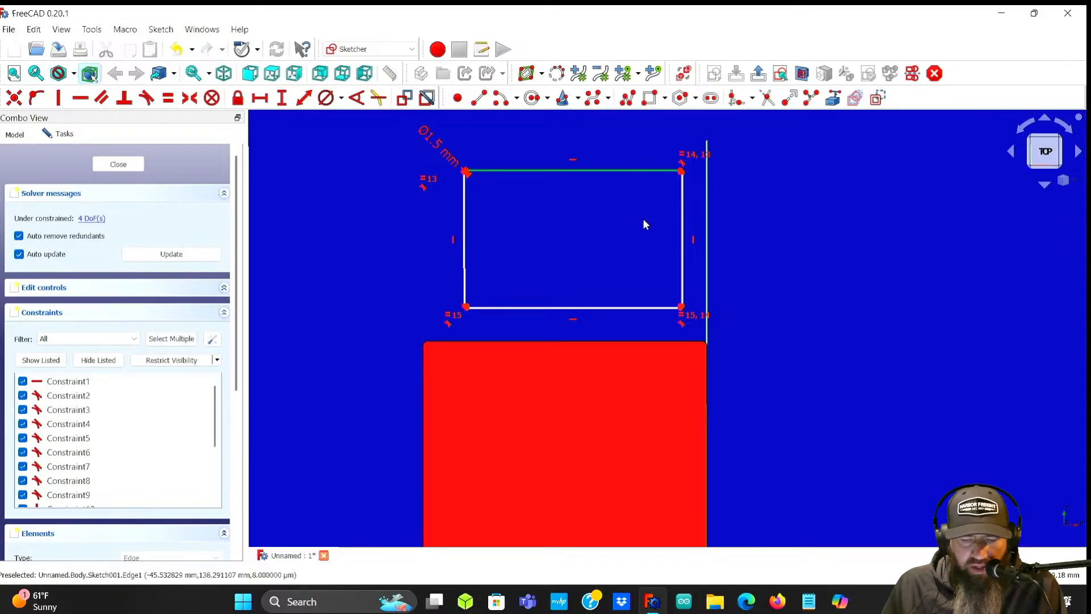
left_click(550, 193)
scroll(557, 182, "up", 4)
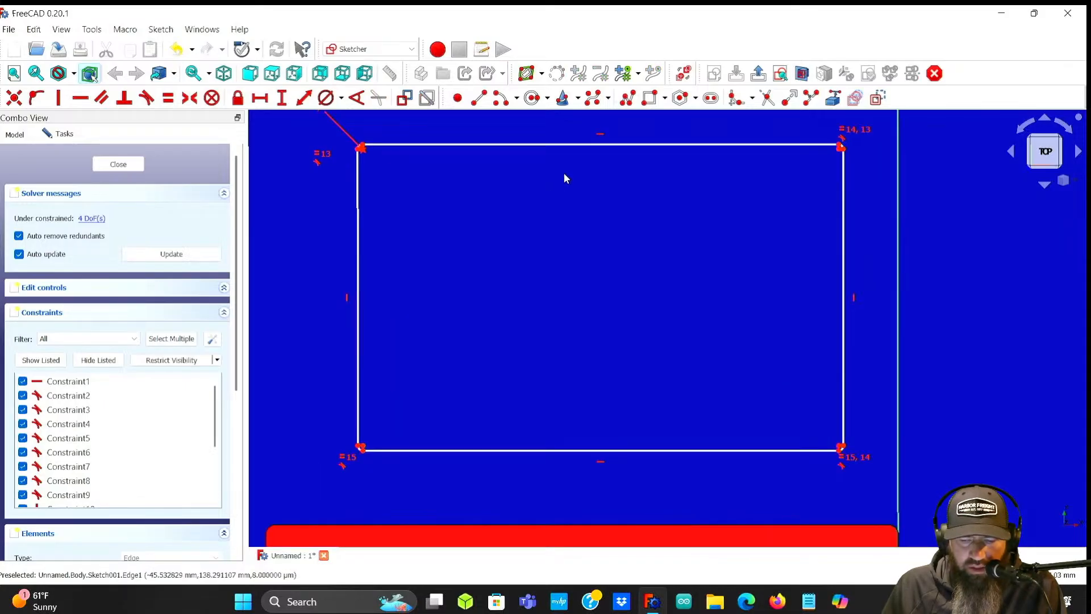
left_click(374, 178)
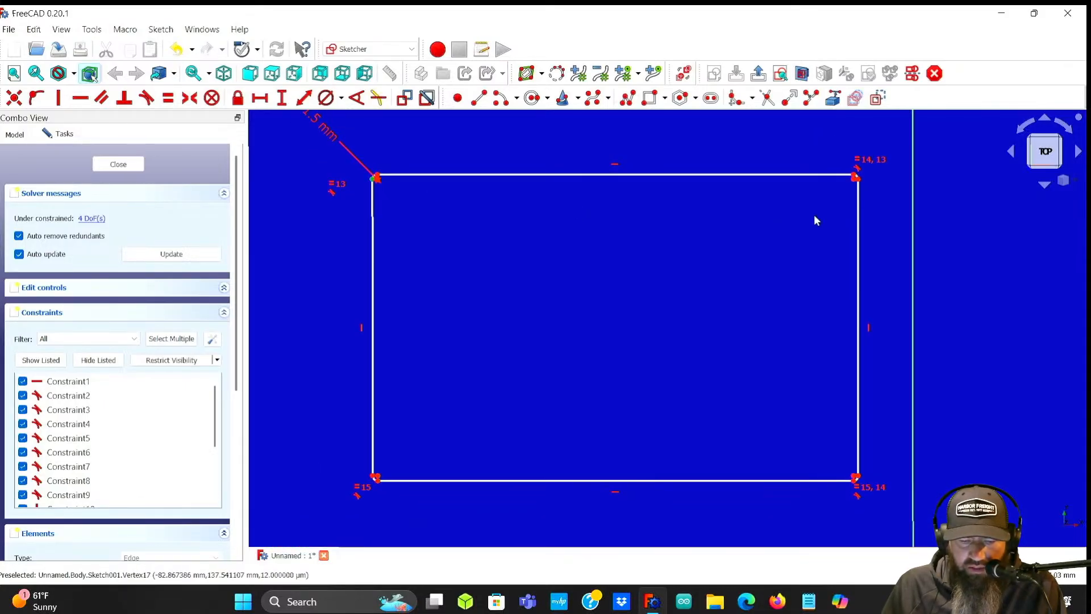
left_click(857, 180)
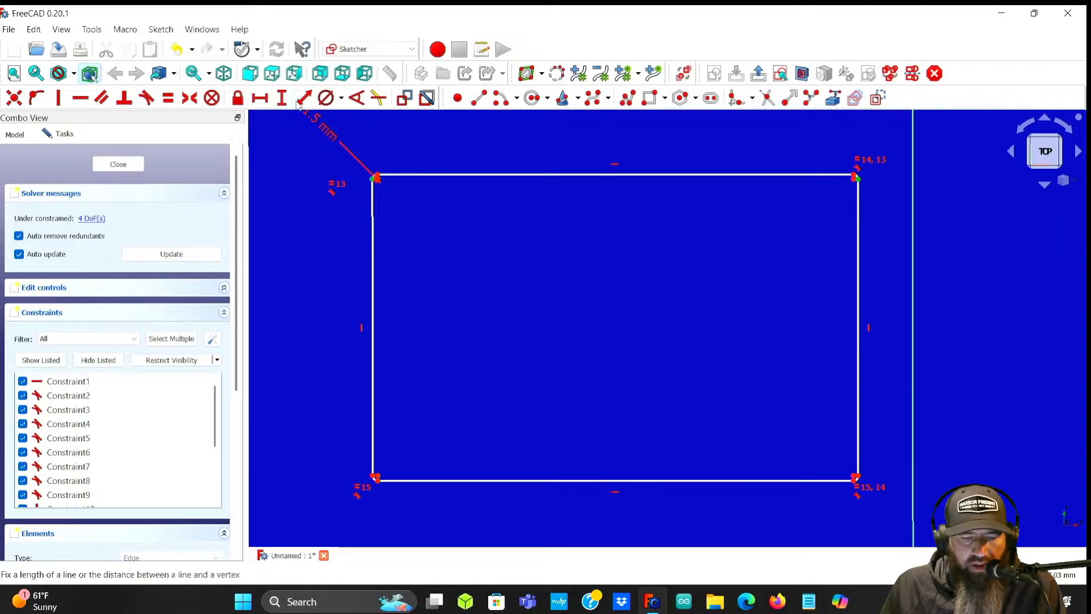
left_click(266, 99)
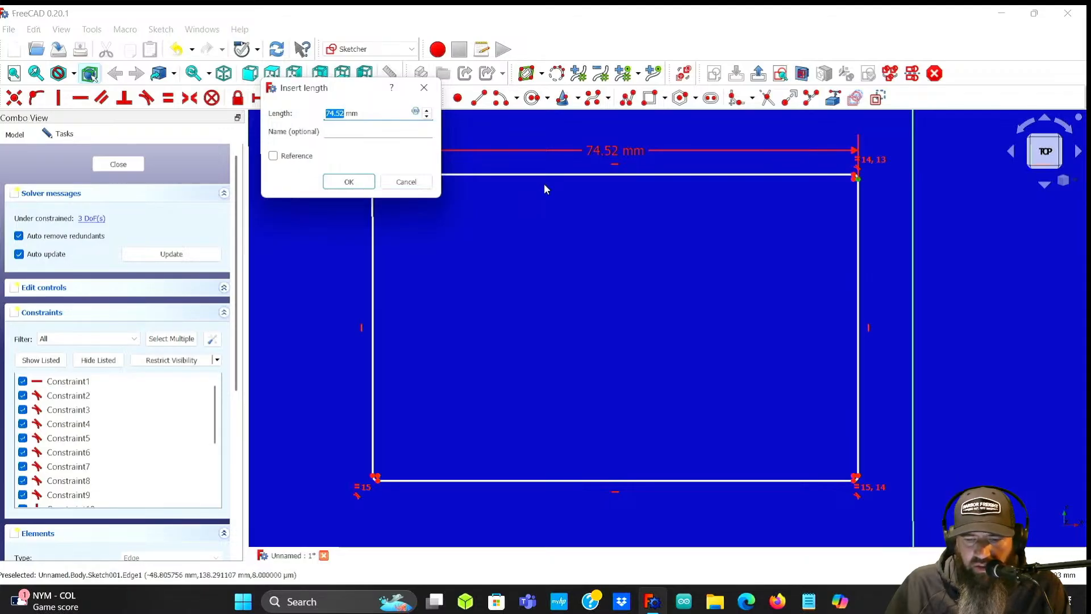
type("83")
key("Return")
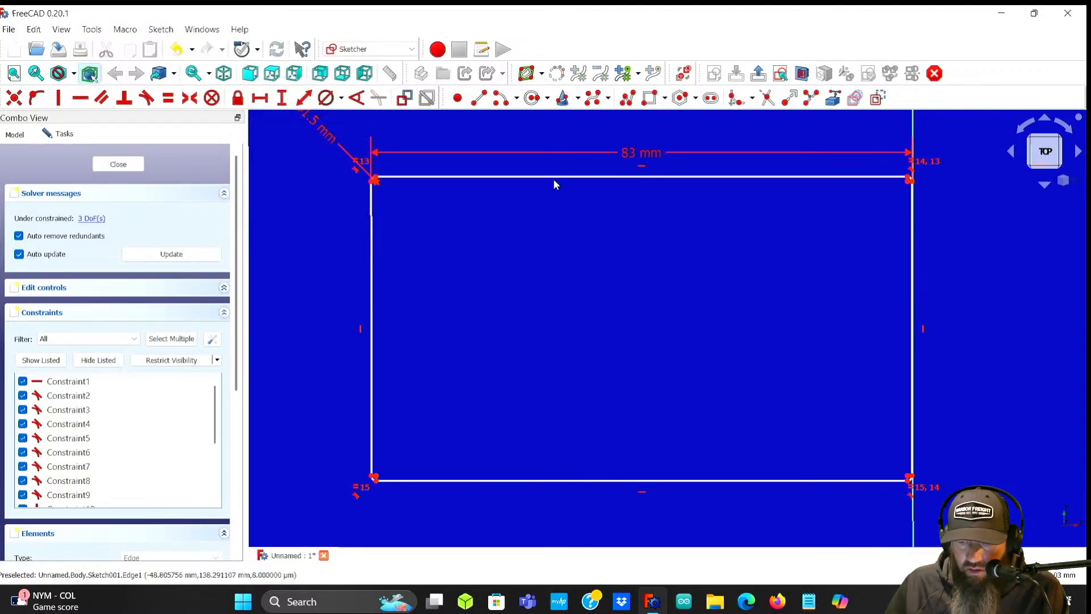
left_click_drag(658, 179, 610, 168)
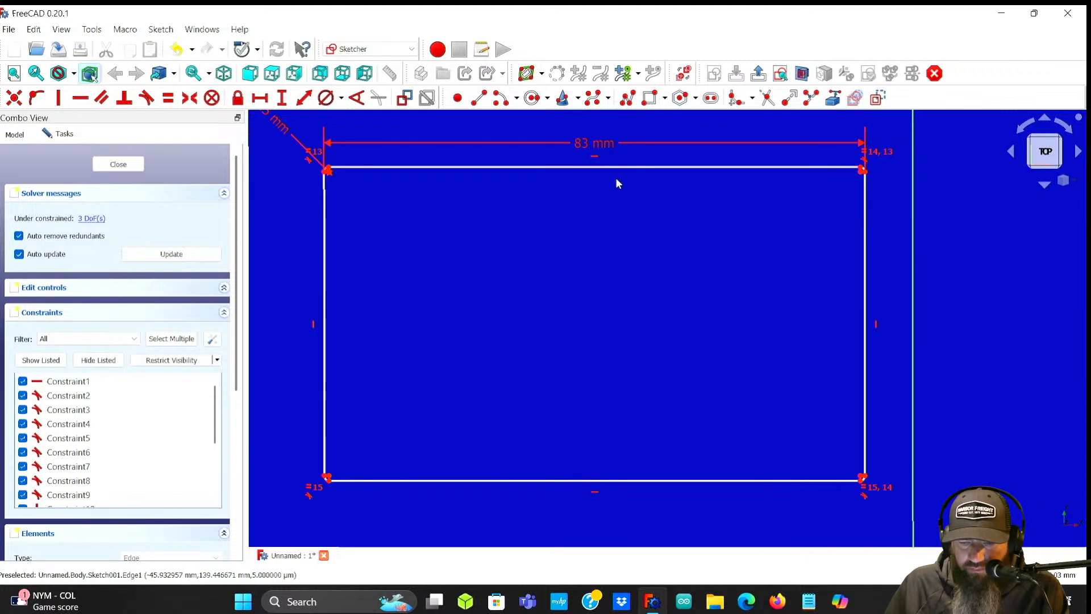
- Set the vertical distance between the upper and lower endpoints of the profile's right edge to 66 mm
scroll(732, 250, "down", 1)
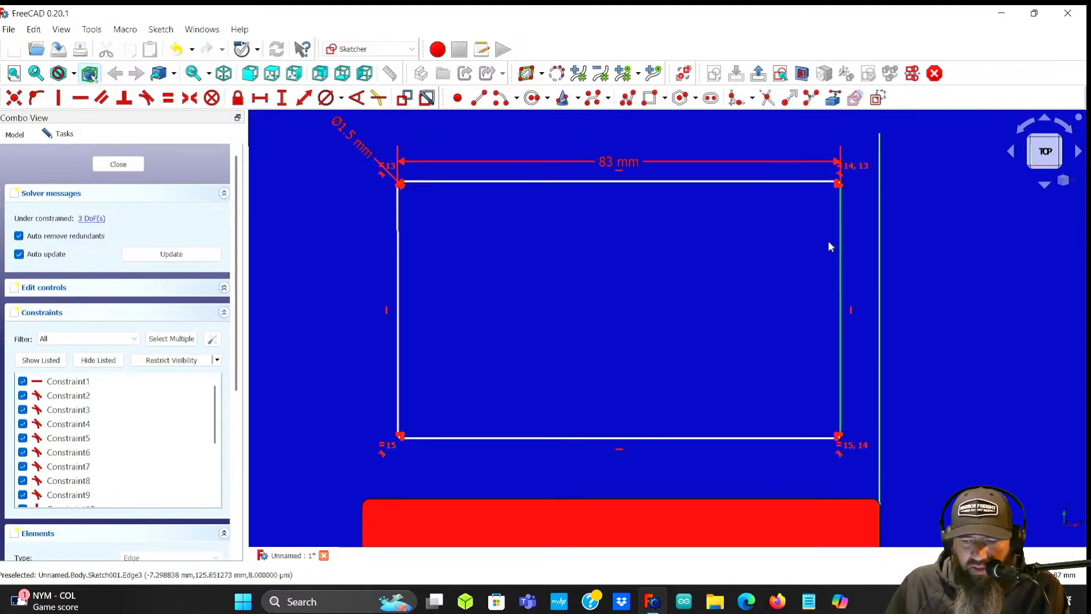
scroll(800, 244, "up", 3)
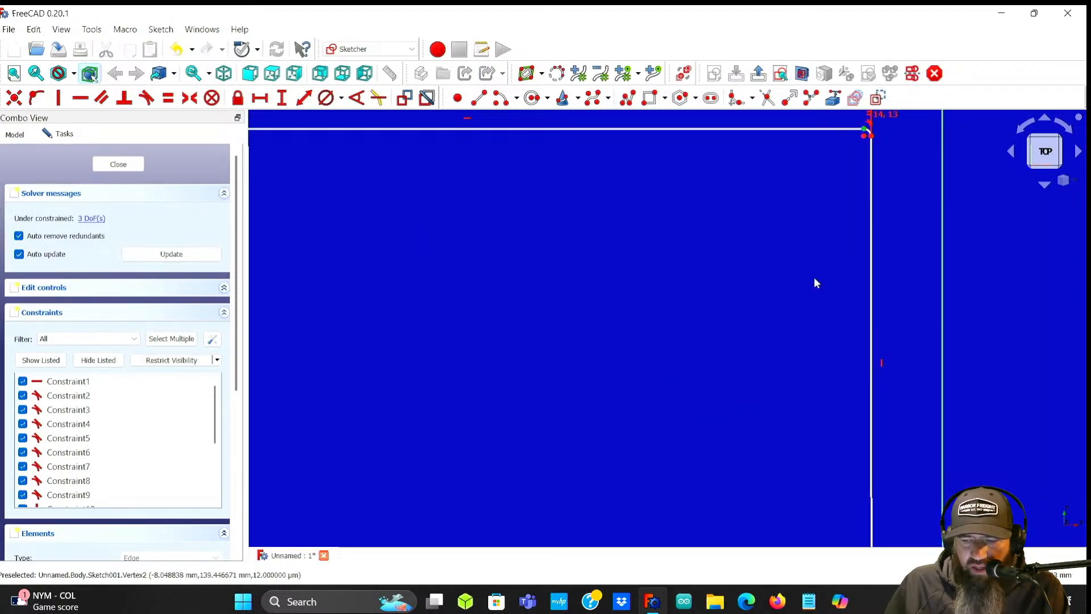
scroll(784, 307, "down", 3)
left_click(800, 398)
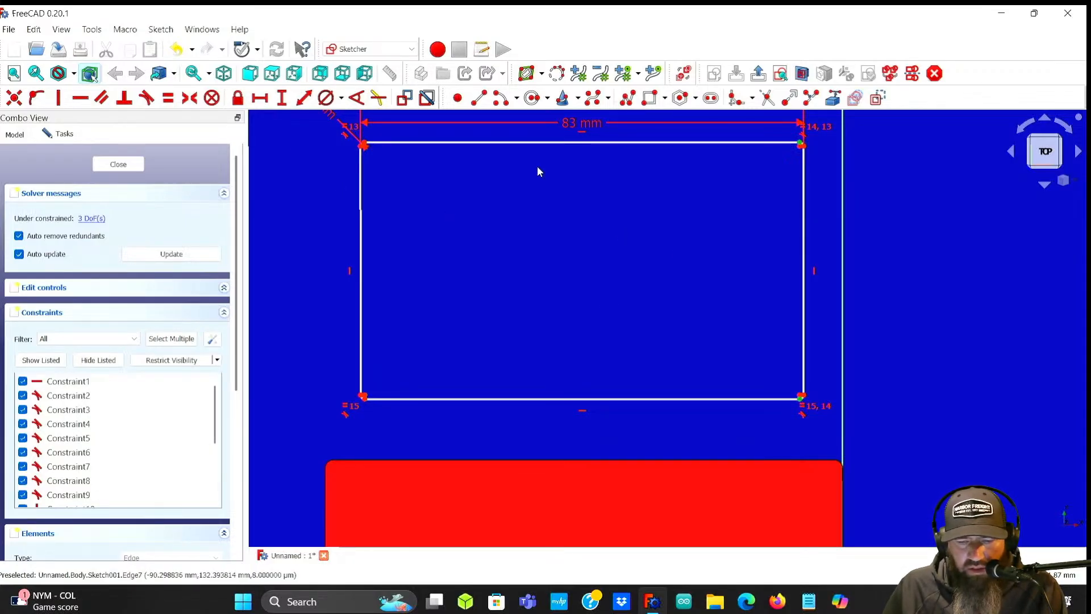
left_click(281, 98)
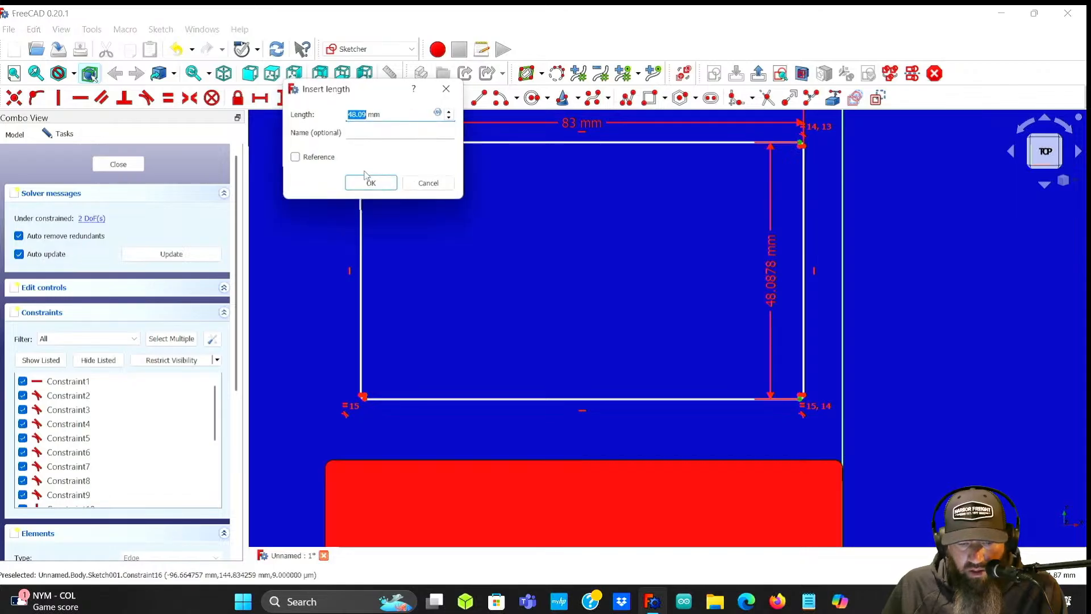
type("66")
left_click(368, 181)
- Hide the pad and show its base sketch as a reference for positioning the new profile
scroll(561, 239, "down", 3)
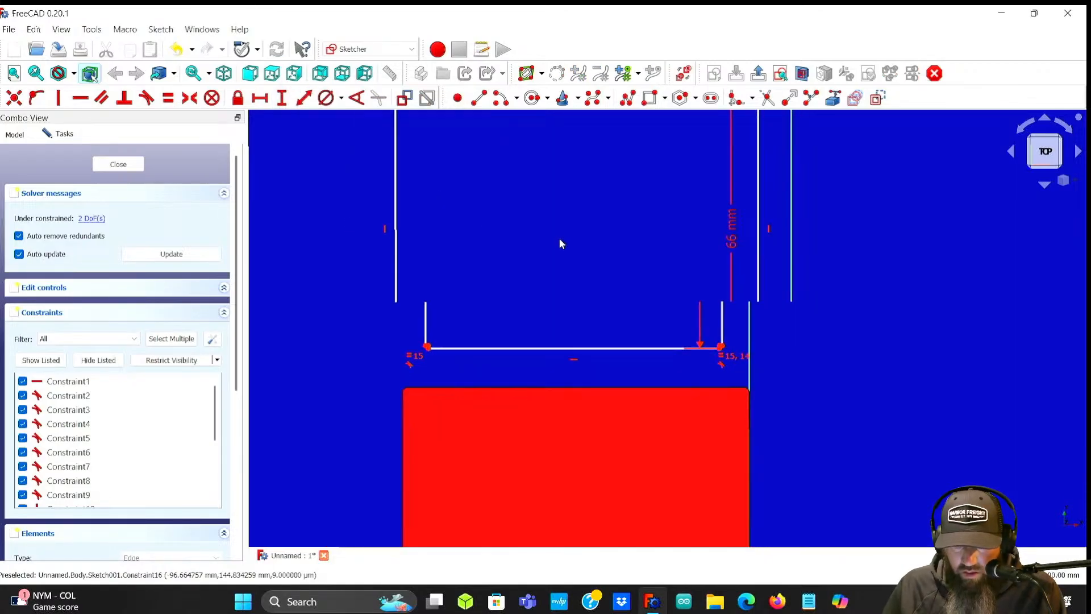
middle_click_drag(587, 279, 535, 245)
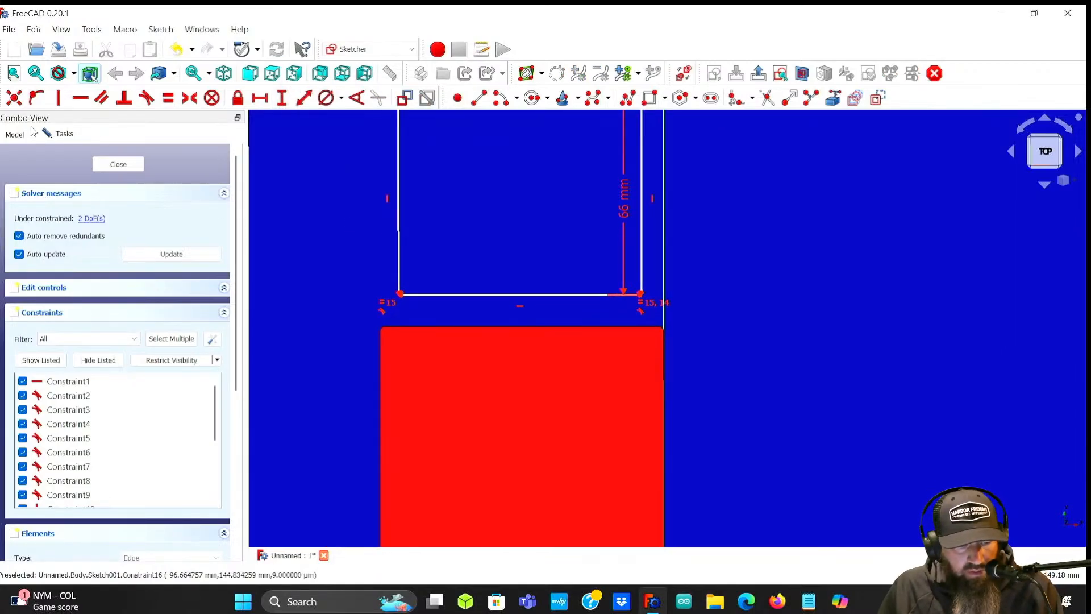
left_click(15, 134)
left_click(34, 223)
left_click(66, 224)
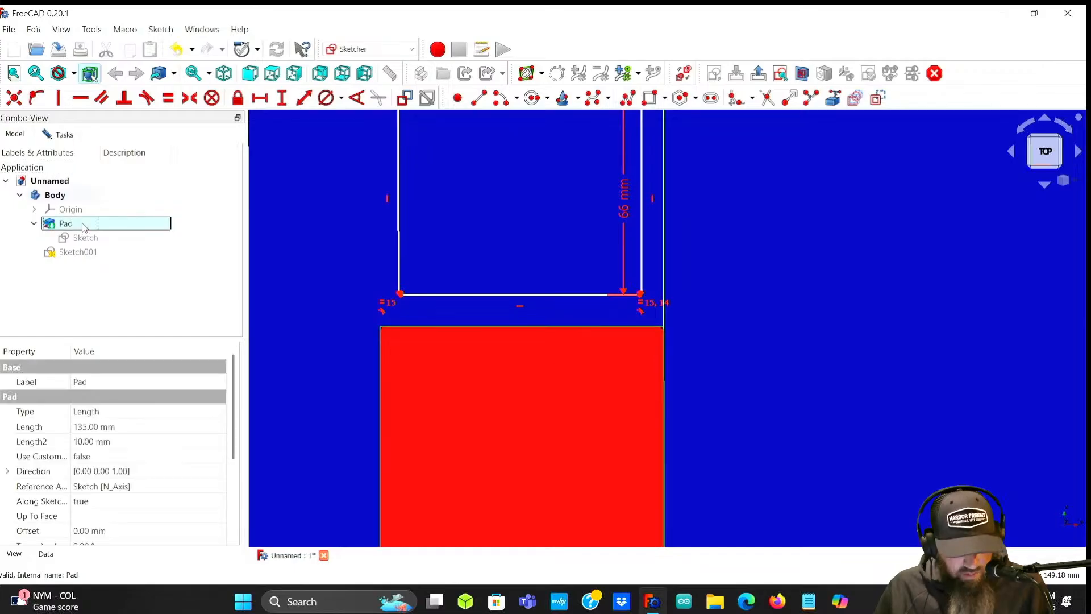
key("space")
left_click(84, 237)
key("space")
scroll(409, 209, "down", 2)
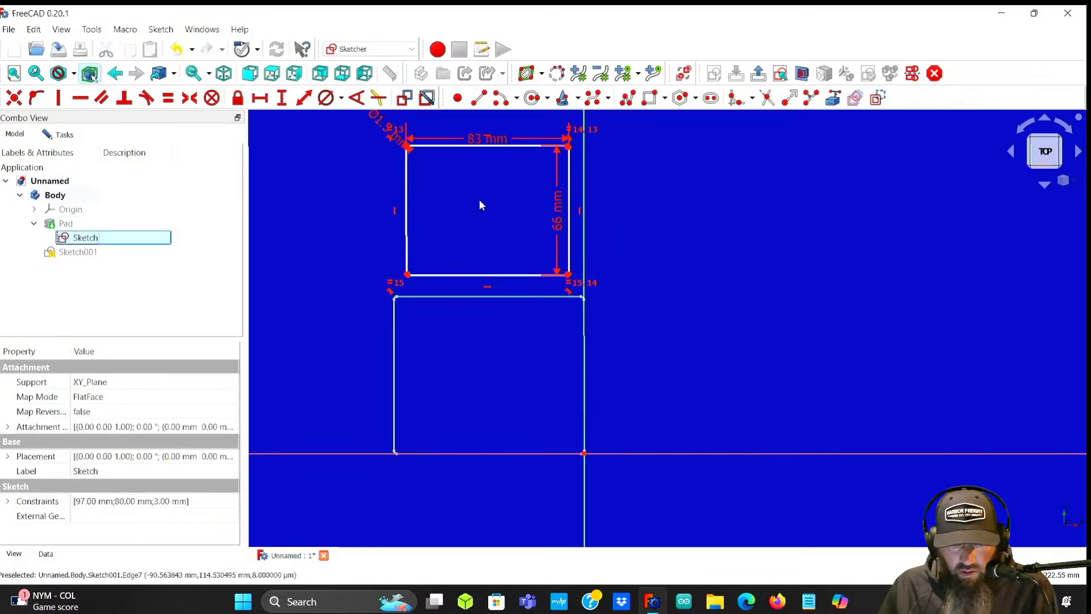
- Move the 83 x 66 mm profile inside the outline of the block's base sketch
mouse_move(485, 191)
left_mouse_down()
mouse_move(484, 382)
mouse_move(490, 358)
left_mouse_up()
scroll(490, 357, "up", 3)
middle_click_drag(597, 360, 733, 243)
scroll(650, 242, "up", 4)
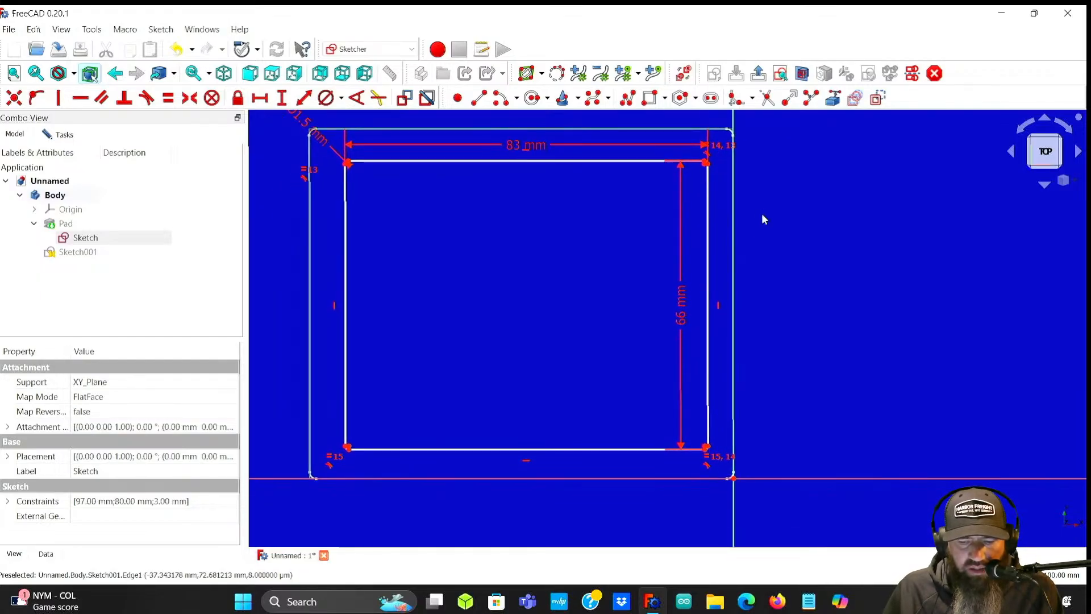
- Set the vertical distance from the profile's lower-right corner point to the horizontal axis to 7 mm
left_click(706, 448)
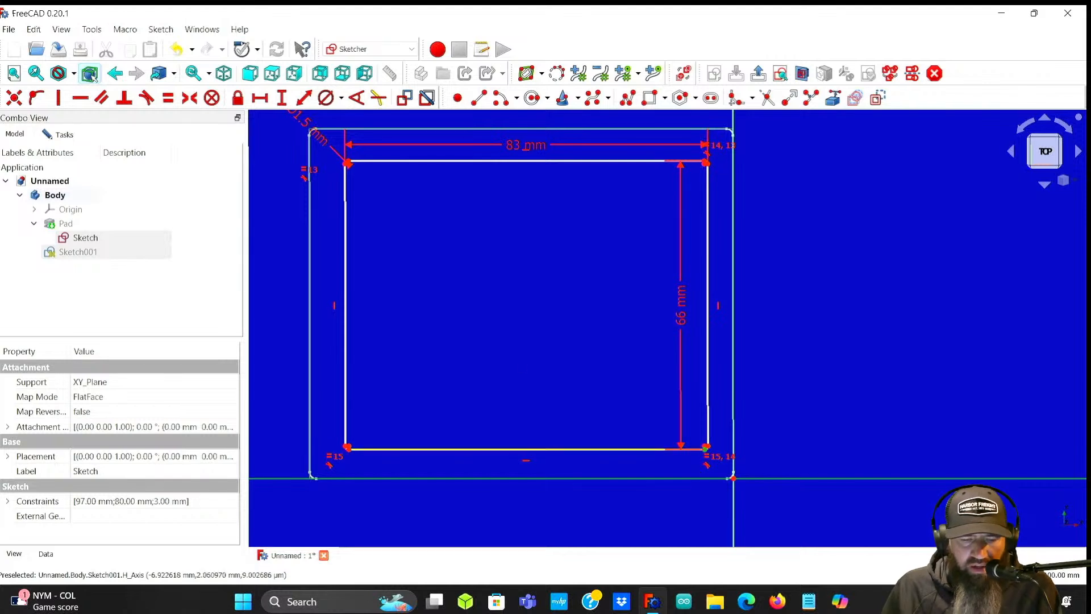
left_click(287, 165)
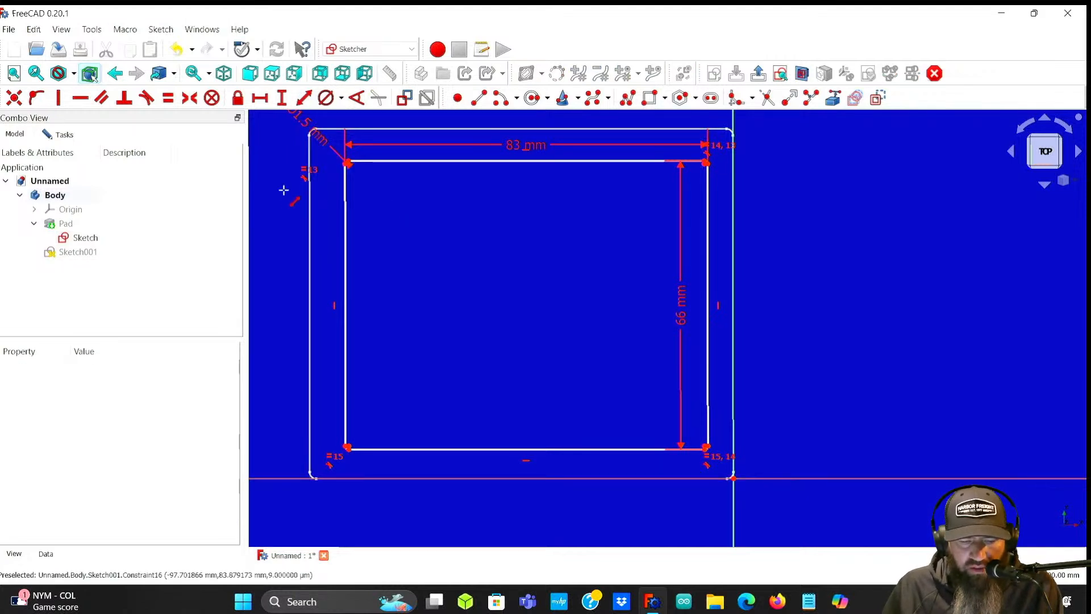
left_click(706, 447)
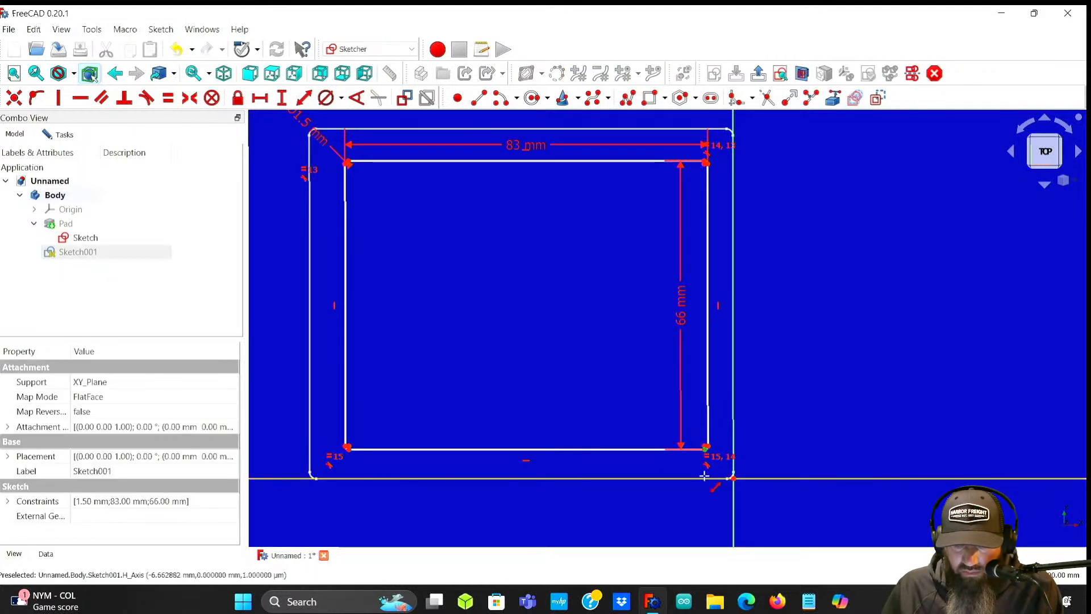
left_click(706, 485)
type("i")
type("7")
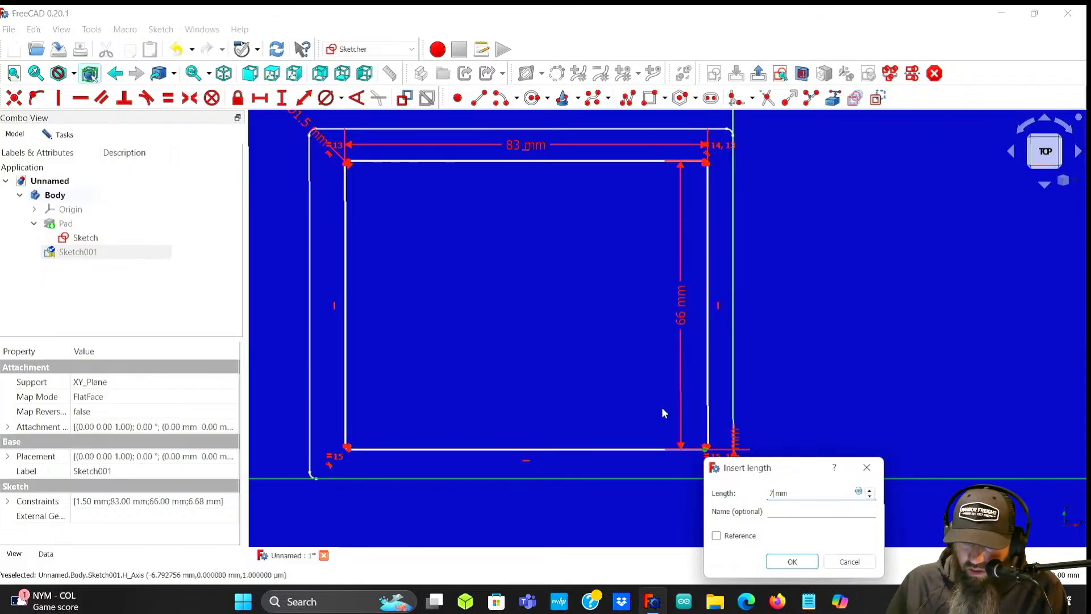
key("Return")
- Set the horizontal distance from the right edge's lower endpoint to the vertical axis to 7 mm
left_click(708, 445)
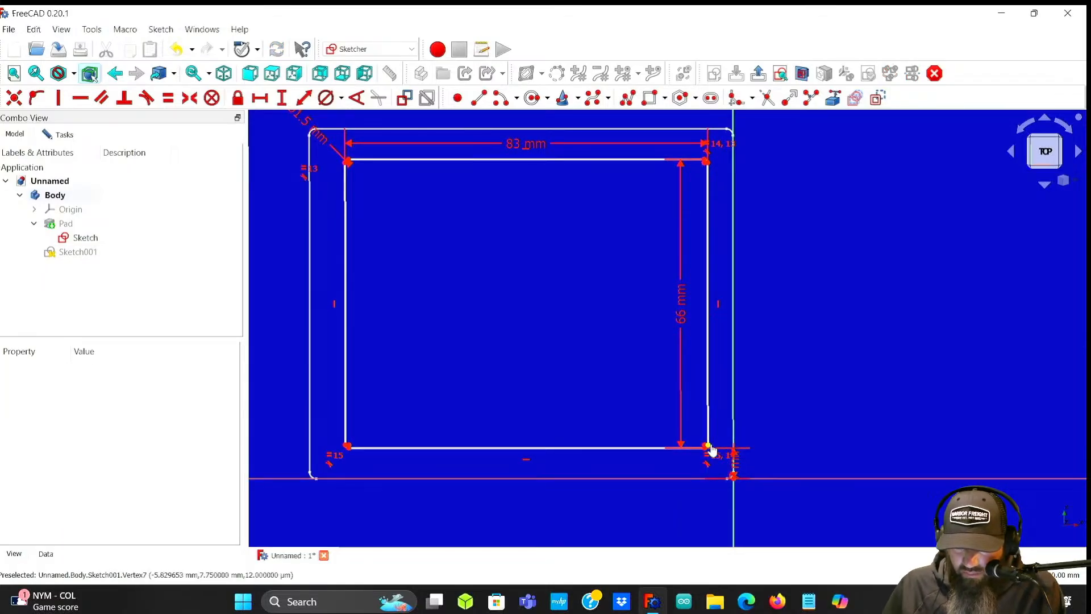
left_click(733, 443)
type("l")
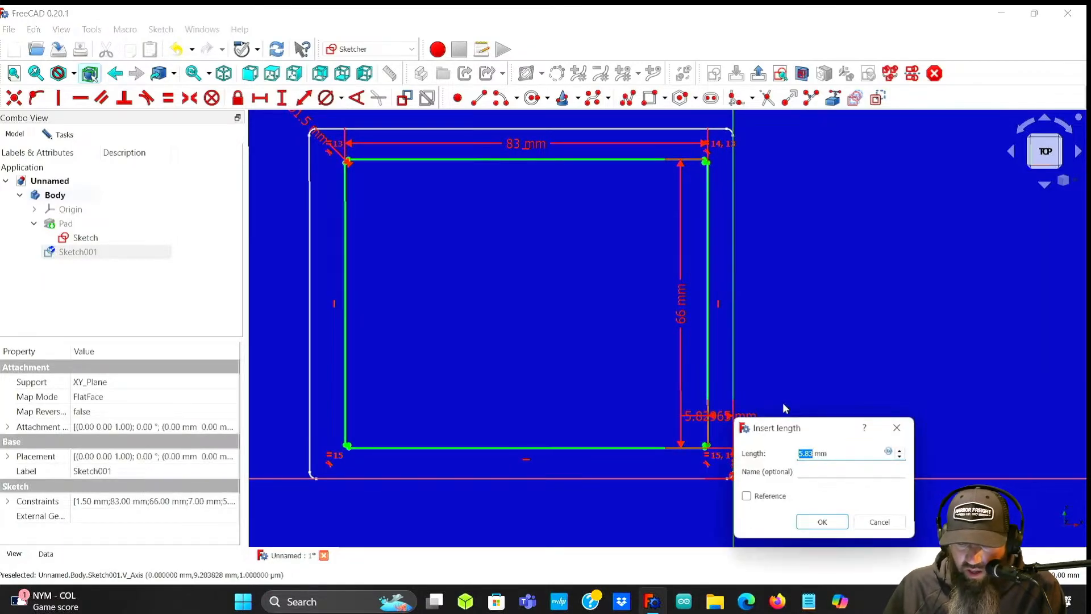
type("7")
key("Return")
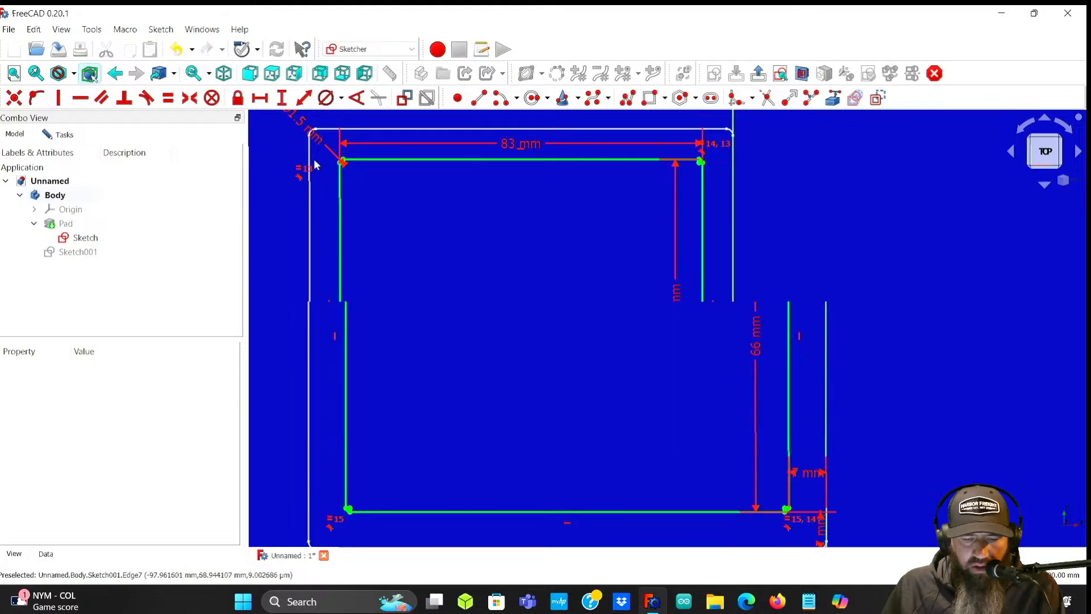
- Examine the inner and outer rounded corners at the upper left and the spacing between the two outlines
scroll(313, 163, "up", 4)
middle_click_drag(342, 138, 470, 251)
scroll(467, 246, "up", 3)
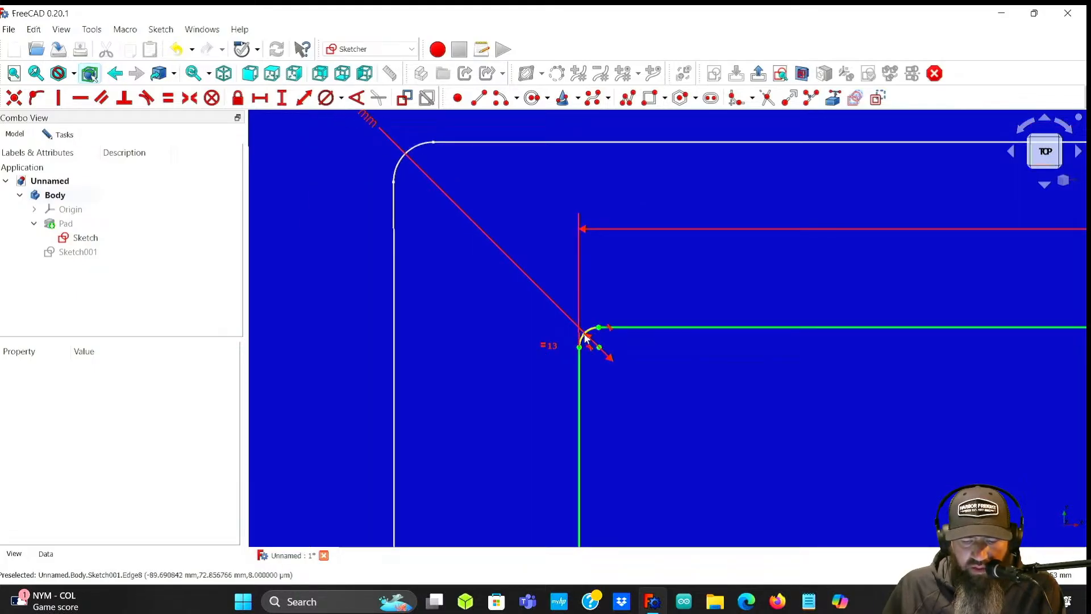
scroll(526, 291, "down", 2)
scroll(527, 291, "up", 2)
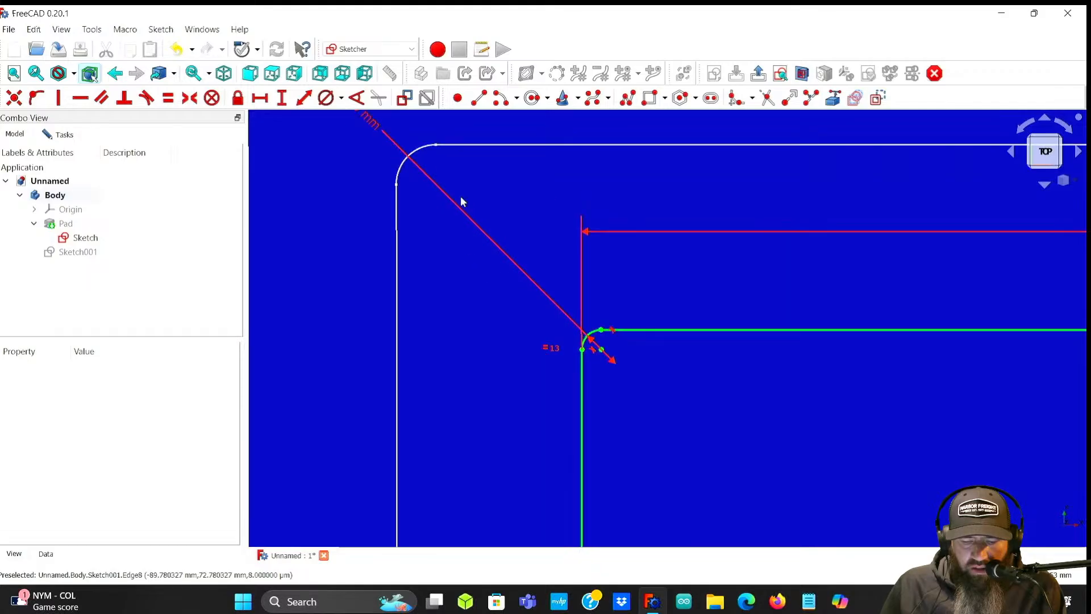
scroll(558, 375, "down", 5)
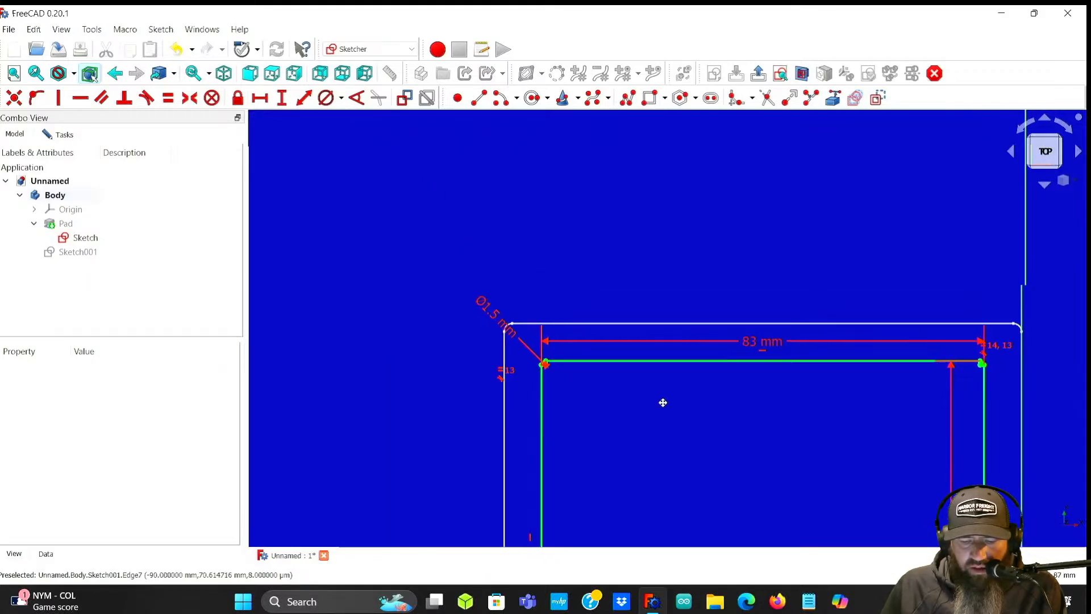
scroll(526, 301, "down", 3)
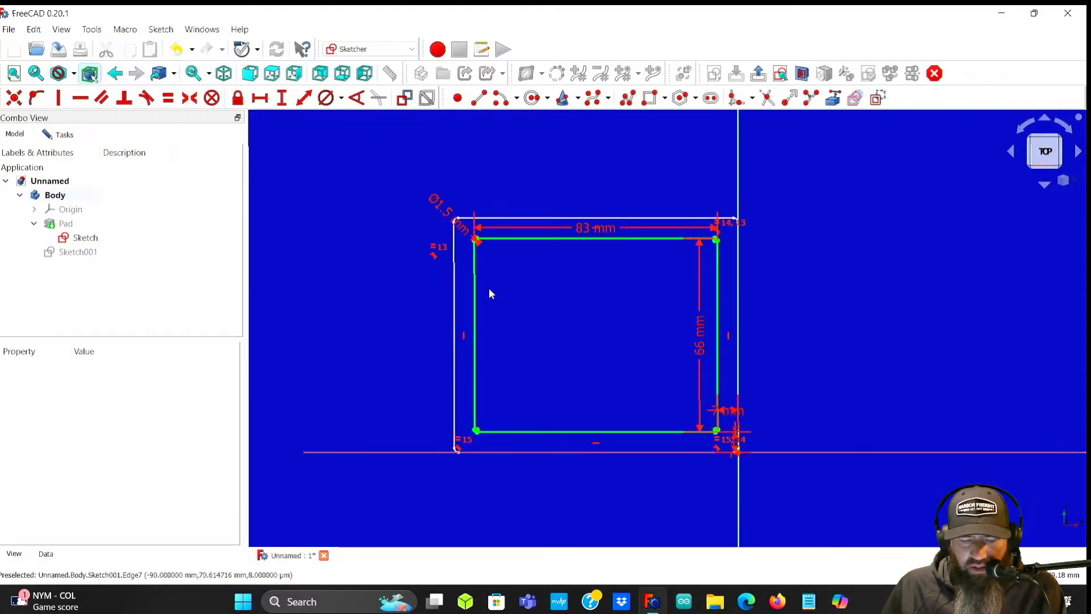
- Hide the base sketch, show the pad again and finish editing the second sketch
left_click(34, 224)
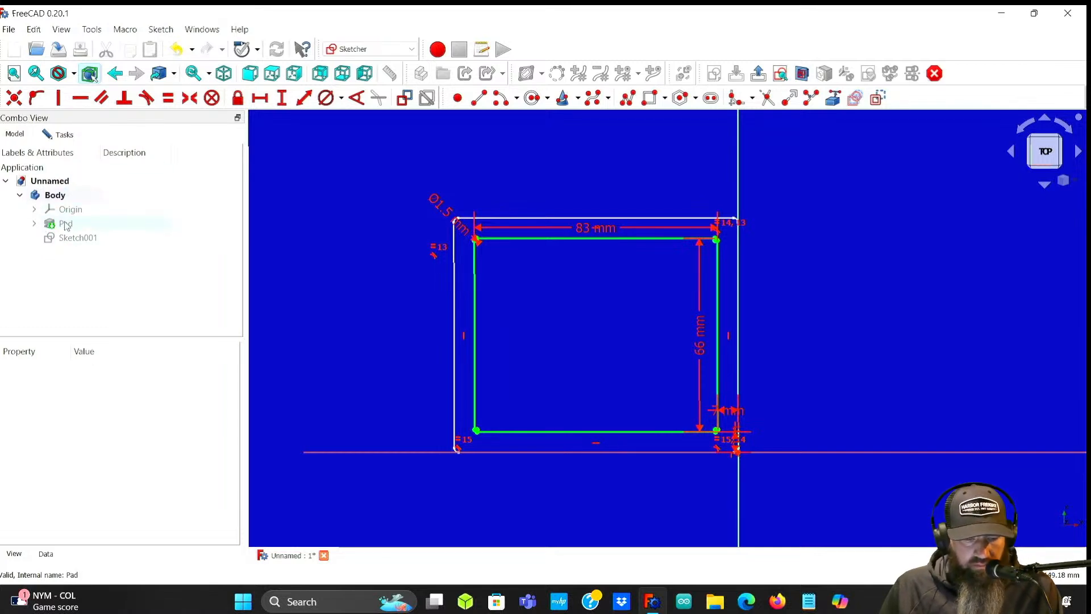
left_click(34, 223)
left_click(79, 237)
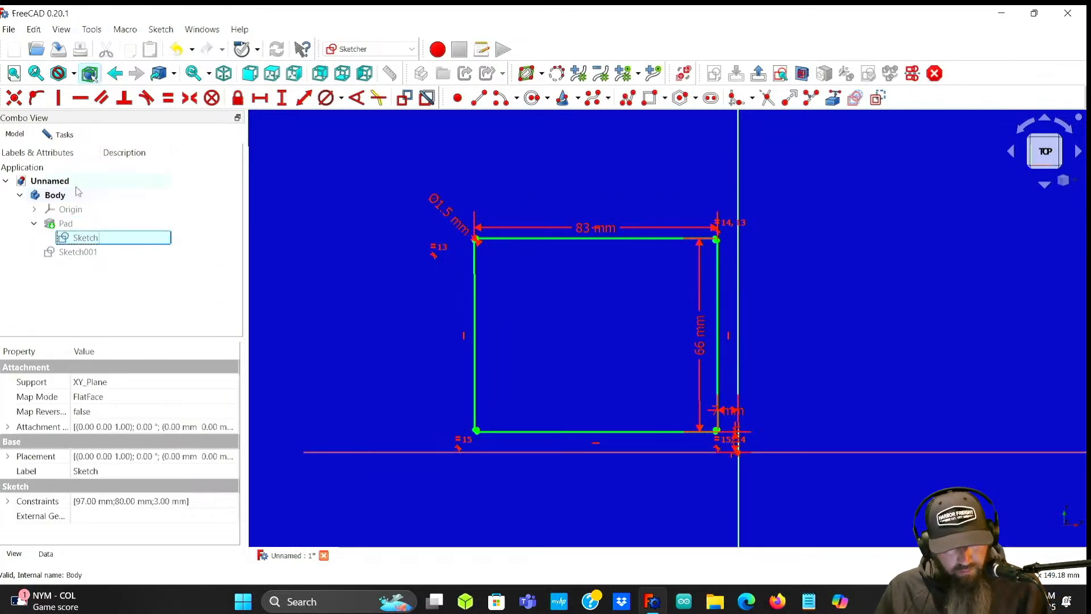
left_click(63, 225)
left_click(78, 252)
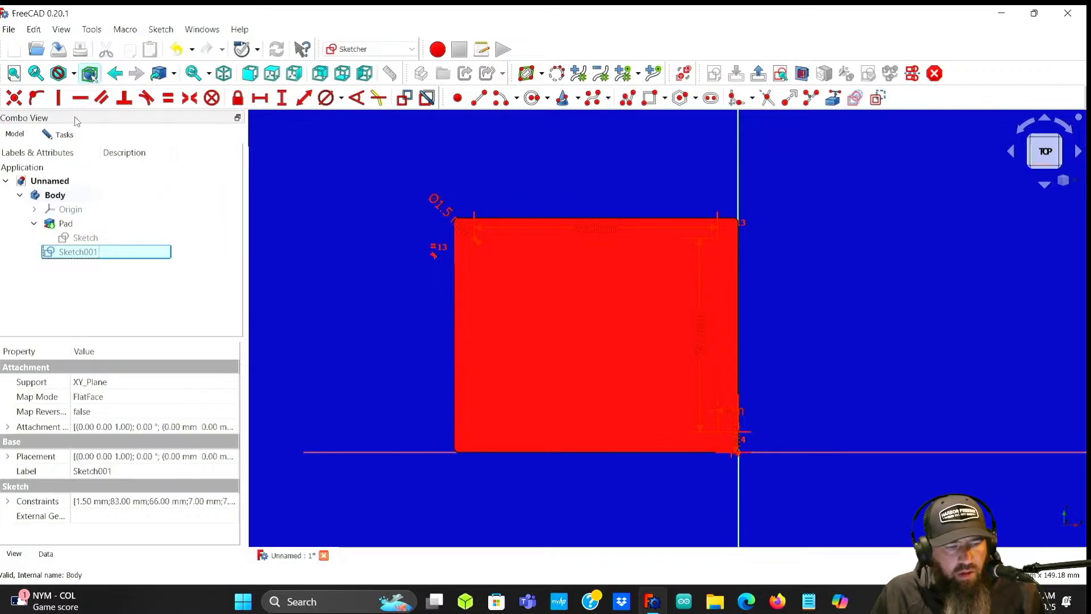
left_click(56, 137)
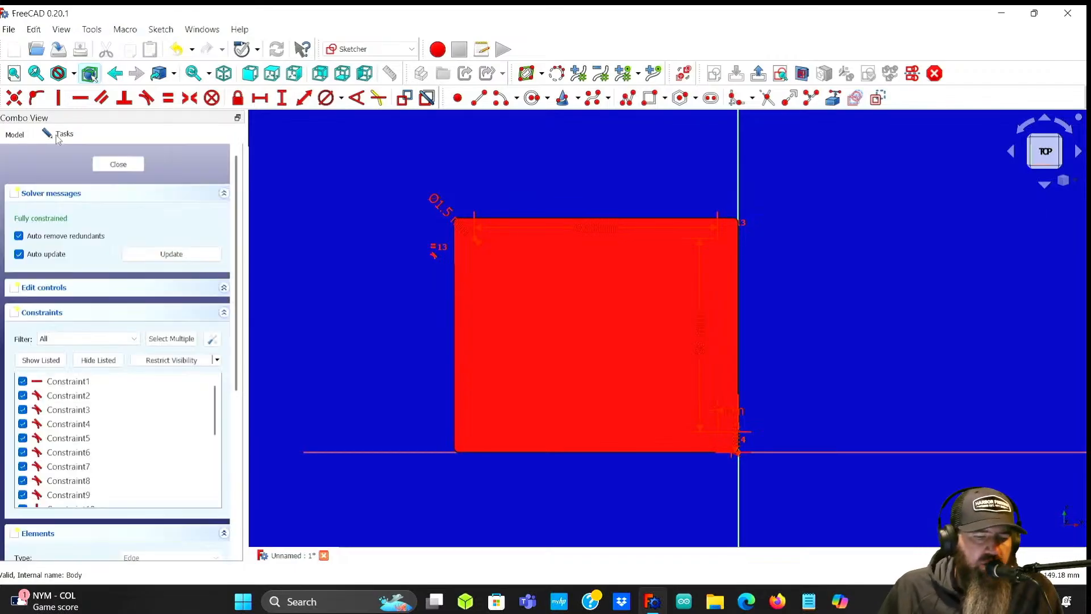
left_click(109, 165)
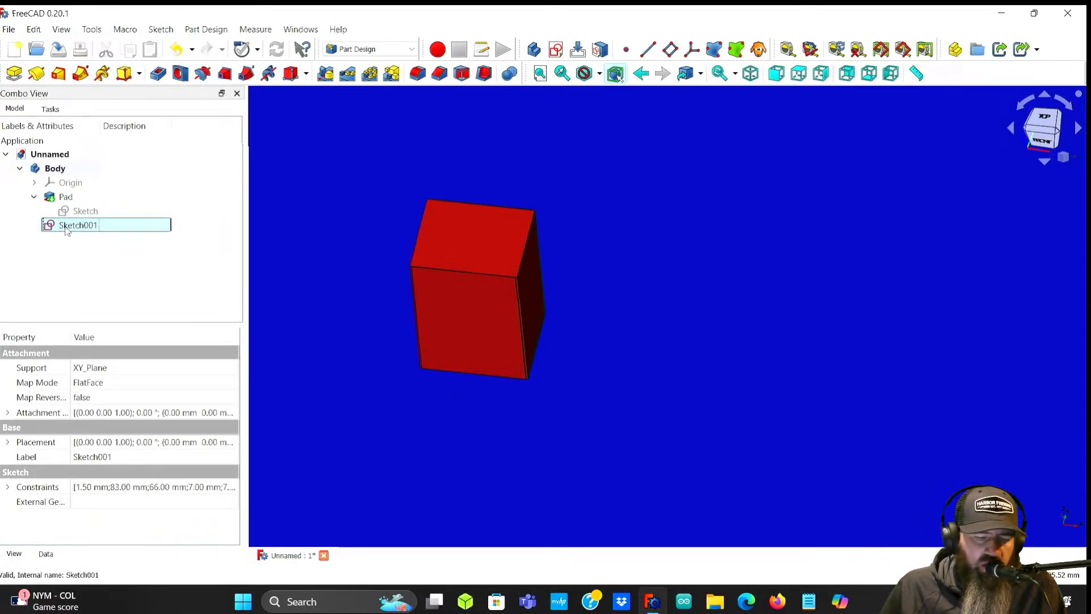
- Set the z position of Sketch001's attachment offset to 7 mm
left_click(34, 197)
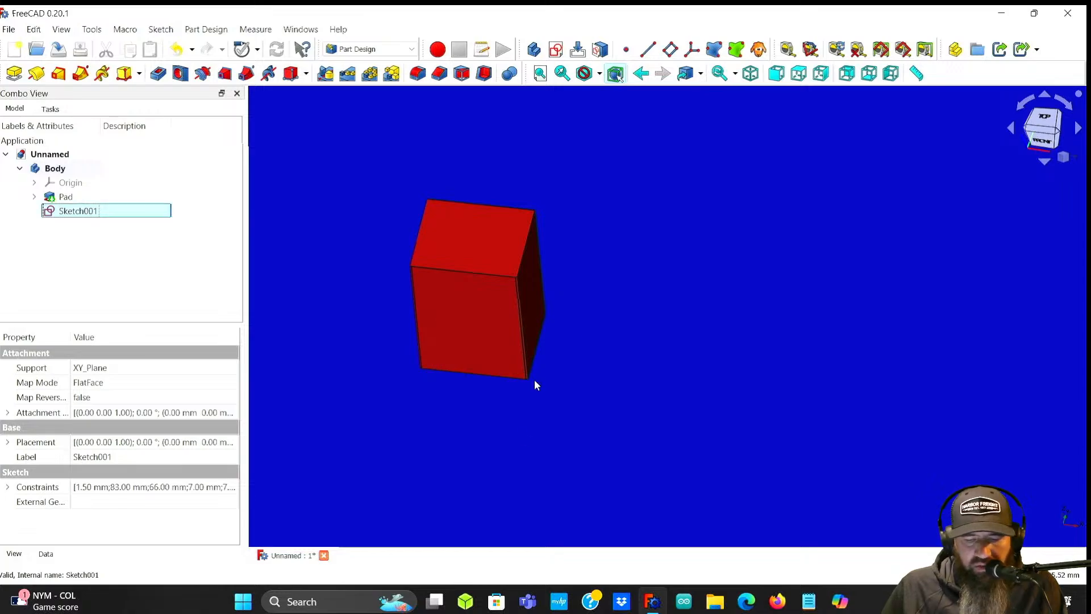
mouse_move(524, 387)
middle_mouse_down()
mouse_move(537, 328)
mouse_move(619, 261)
mouse_move(524, 301)
mouse_move(507, 363)
mouse_move(510, 296)
mouse_move(594, 269)
mouse_move(463, 309)
mouse_move(483, 385)
mouse_move(530, 275)
mouse_move(472, 386)
mouse_move(497, 395)
mouse_move(496, 329)
mouse_move(491, 341)
mouse_move(485, 331)
middle_mouse_up()
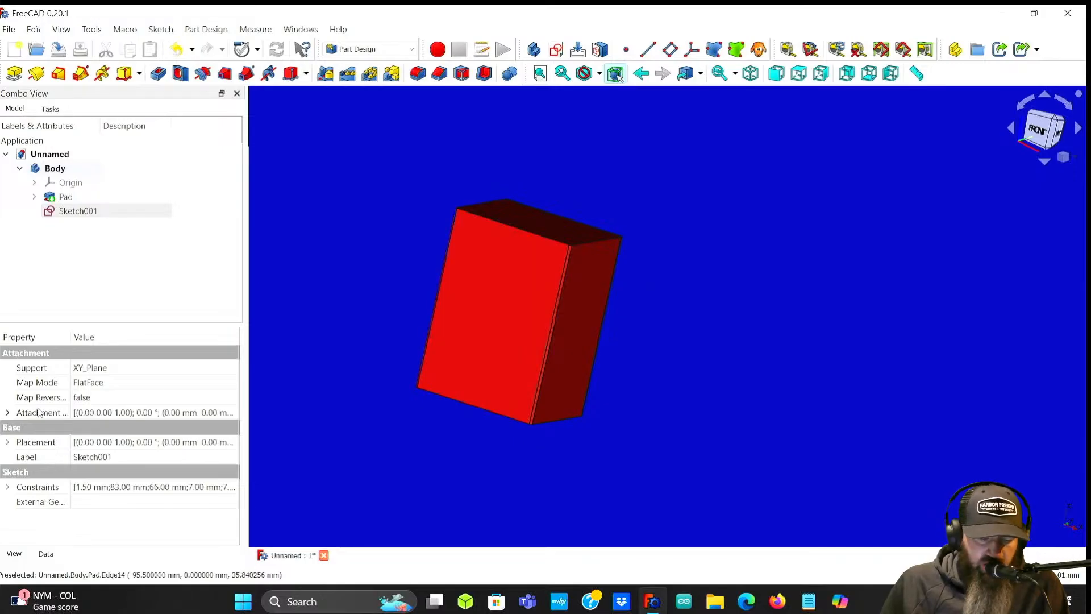
left_click(7, 412)
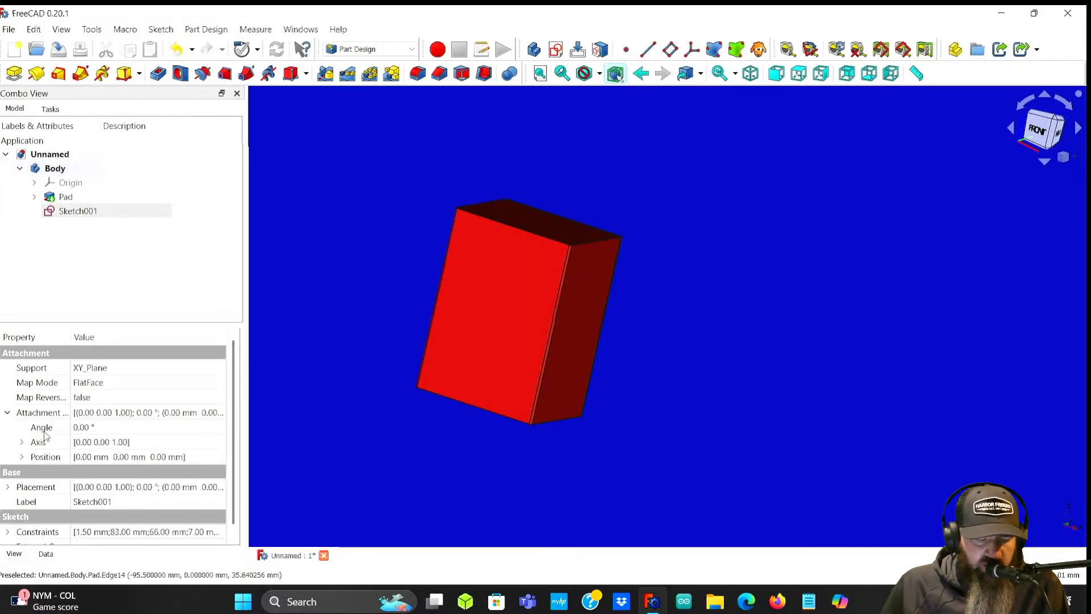
left_click(22, 457)
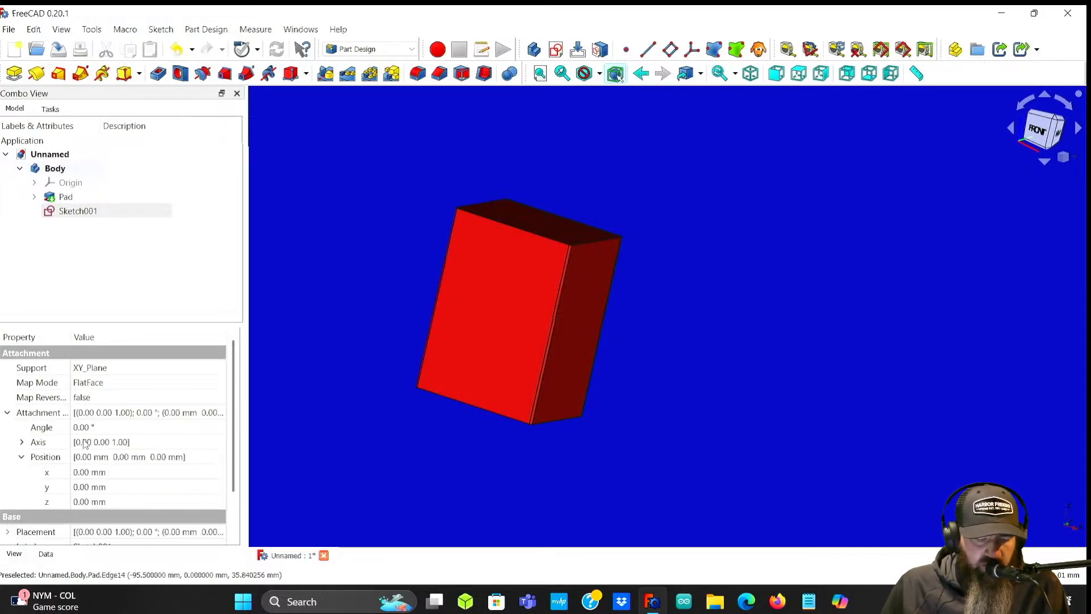
left_click(94, 502)
scroll(78, 499, "down", 1)
scroll(83, 504, "up", 7)
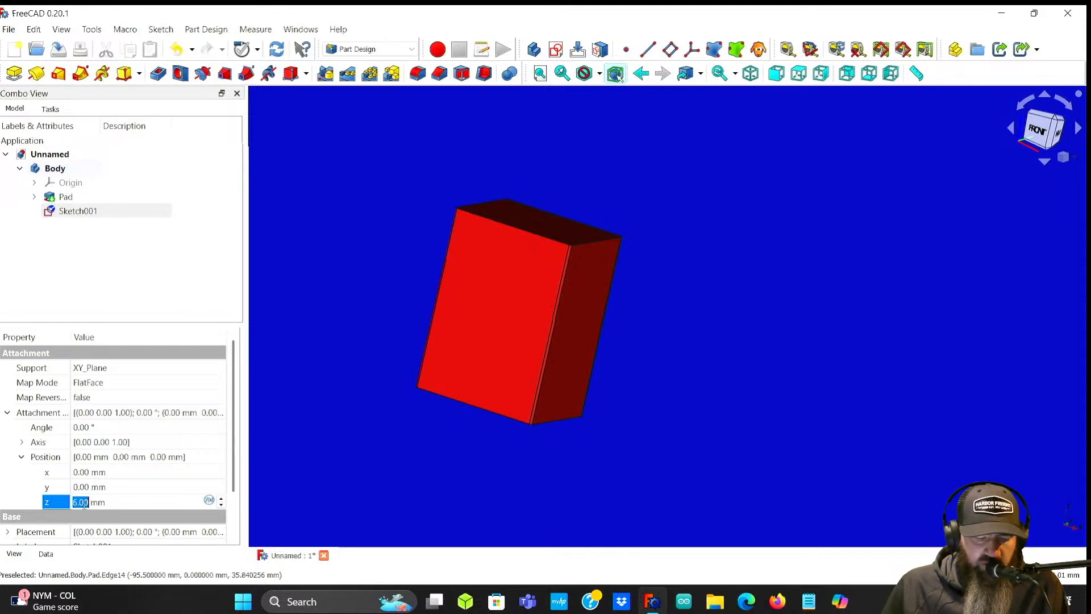
scroll(84, 503, "up", 1)
key("Return")
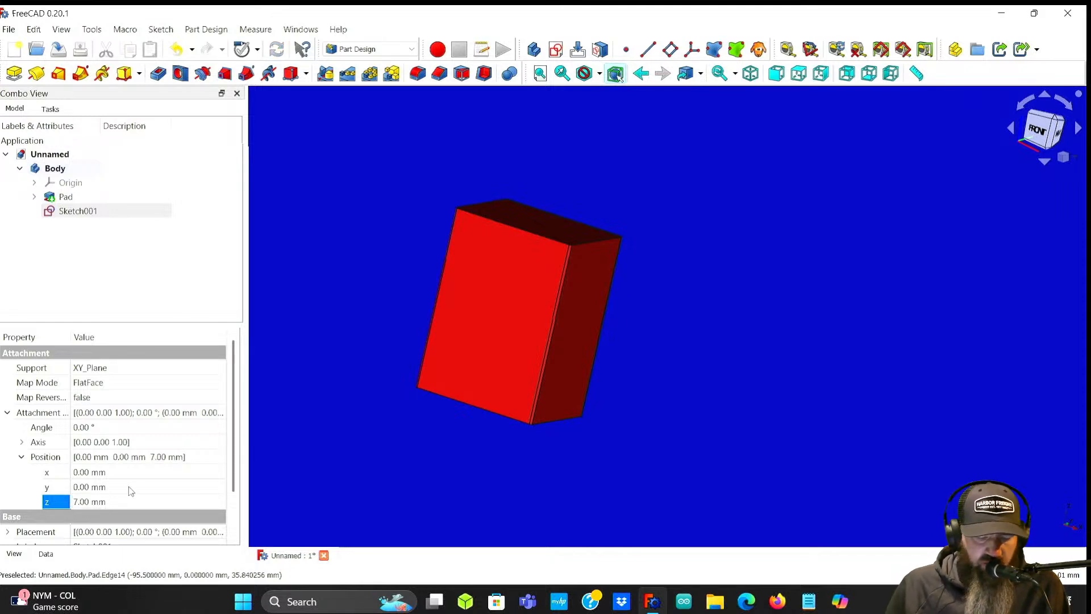
- Inspect the block from several angles with the sketch offset applied, and collapse Sketch001's position values
middle_click_drag(307, 456, 319, 477)
scroll(403, 437, "up", 3)
middle_click_drag(652, 393, 646, 328)
scroll(426, 312, "down", 3)
middle_click_drag(426, 312, 456, 324)
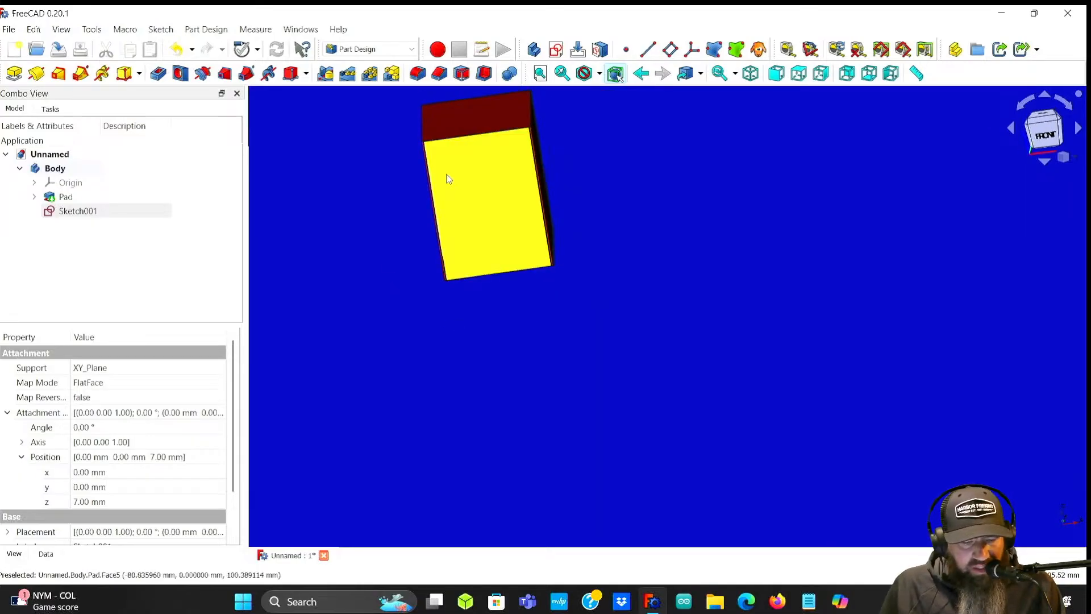
left_click(21, 458)
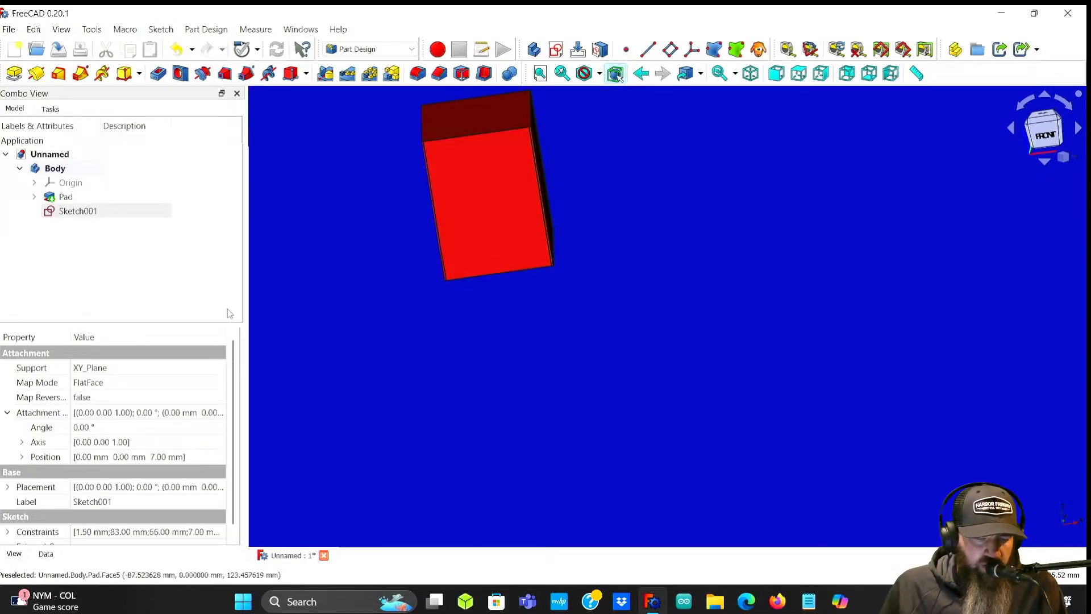
left_click(71, 214)
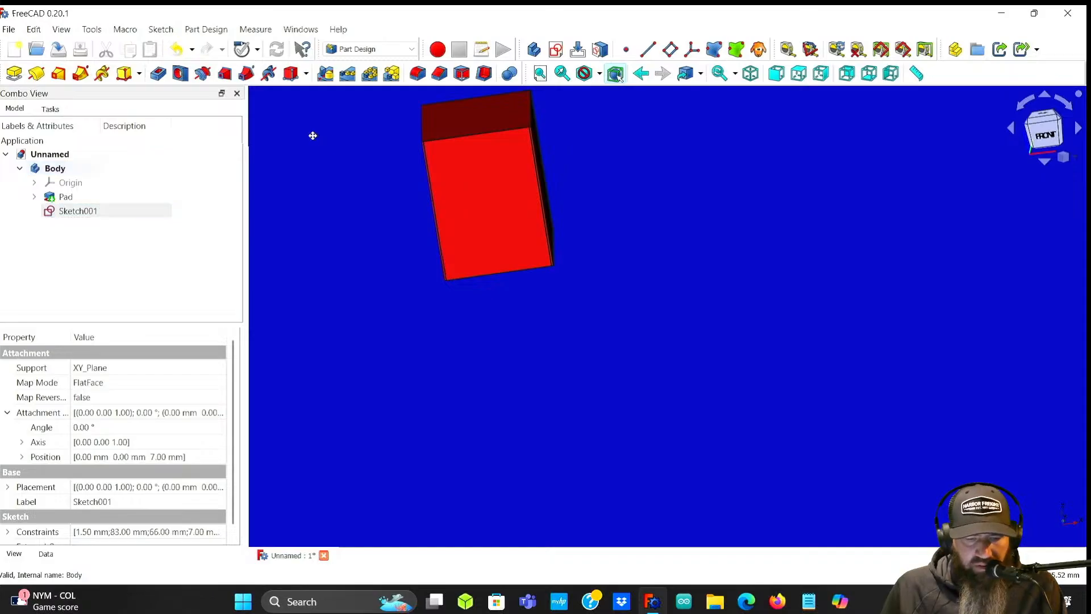
middle_click_drag(312, 136, 412, 183)
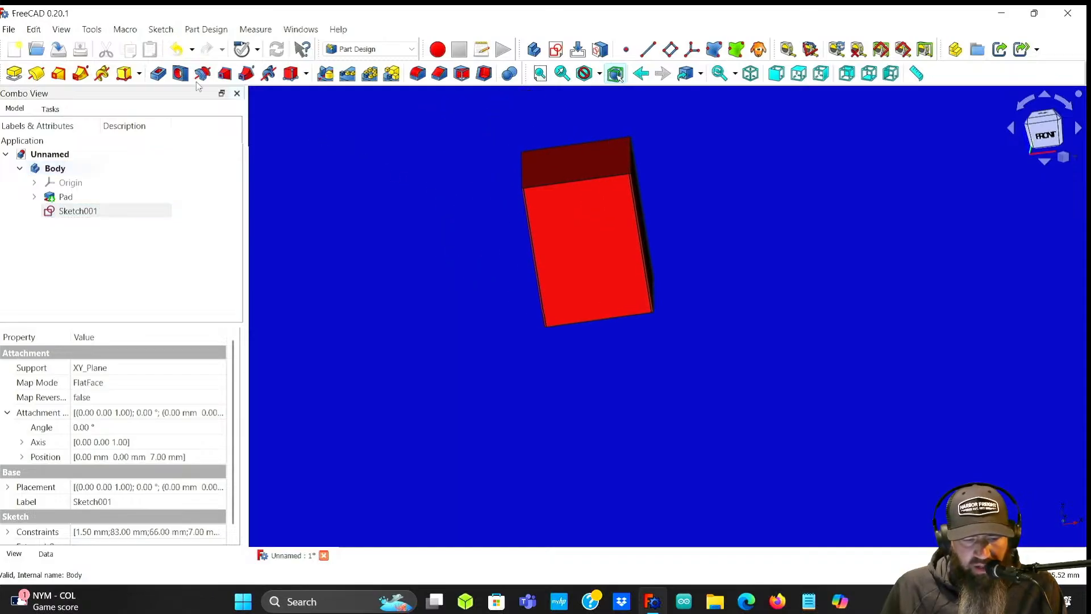
- Cut a reversed 128 mm deep pocket from the inner profile sketch into the block
left_click(159, 74)
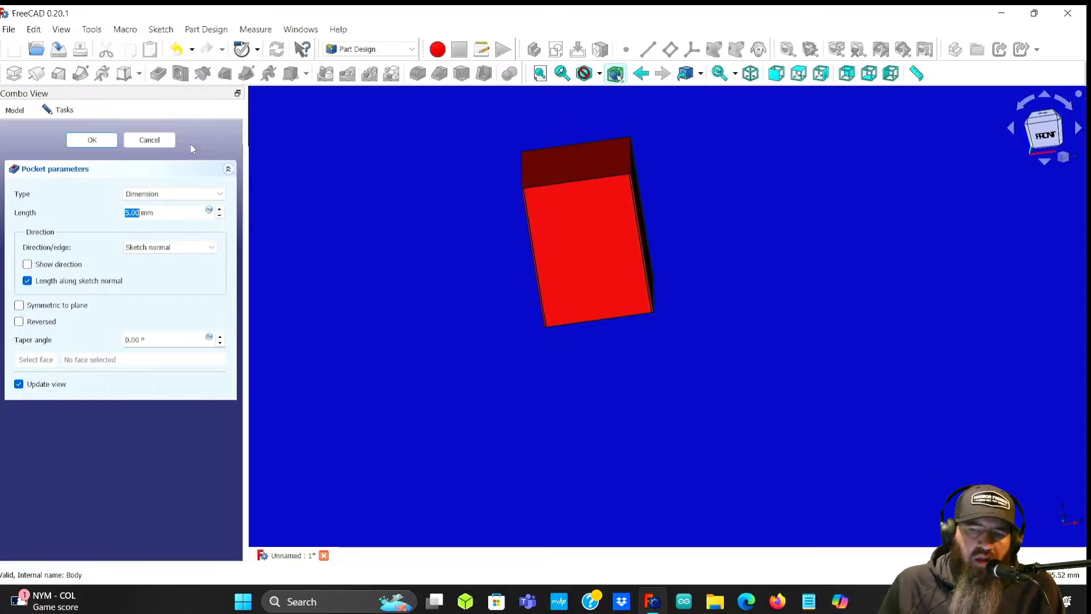
type("128")
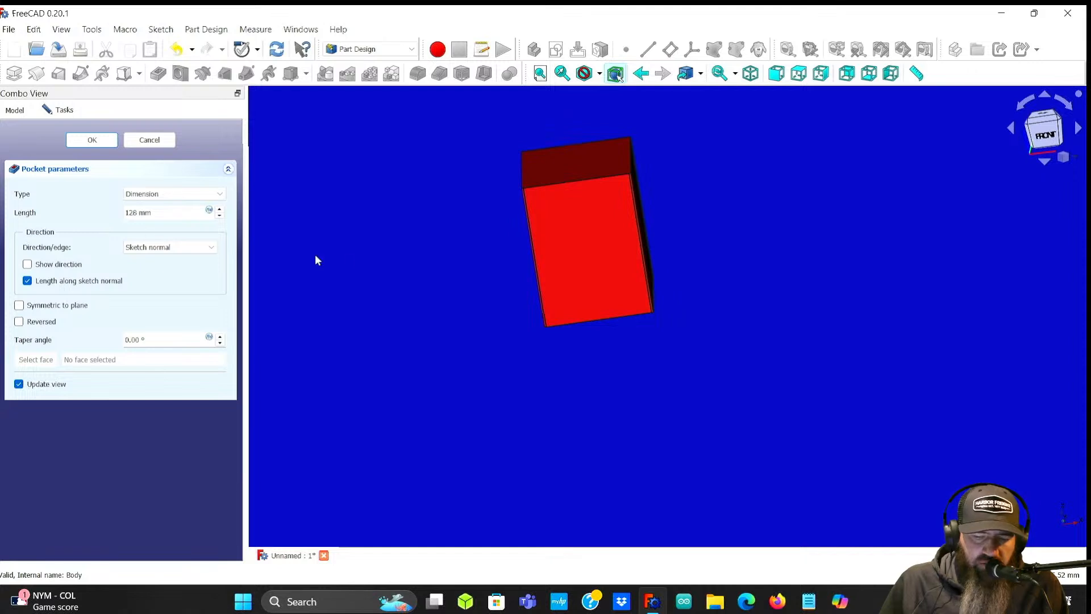
left_click(21, 323)
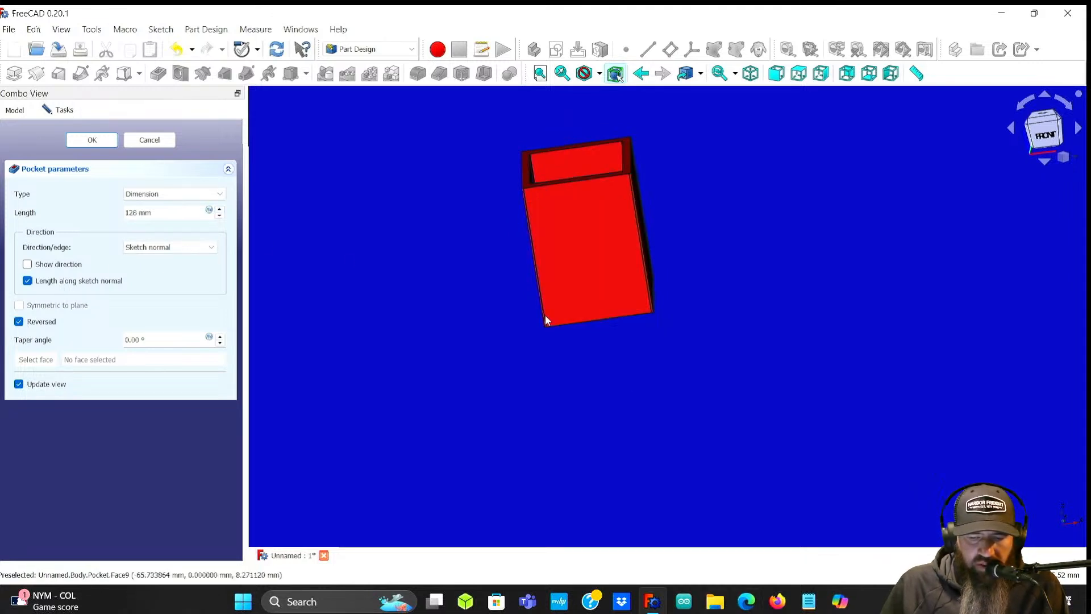
left_click(89, 140)
middle_click_drag(547, 316, 627, 225)
scroll(606, 202, "down", 3)
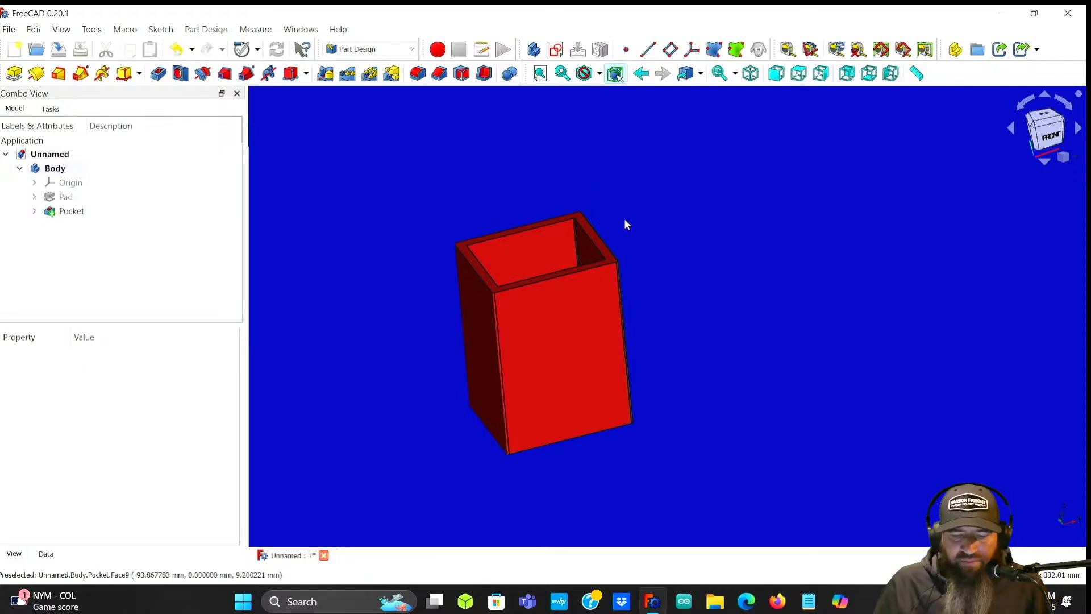
- Set the vertical dimension of the pocket's profile in Sketch001 to 52 mm and finish editing the sketch
left_click(47, 211)
left_click(34, 211)
double_click(64, 222)
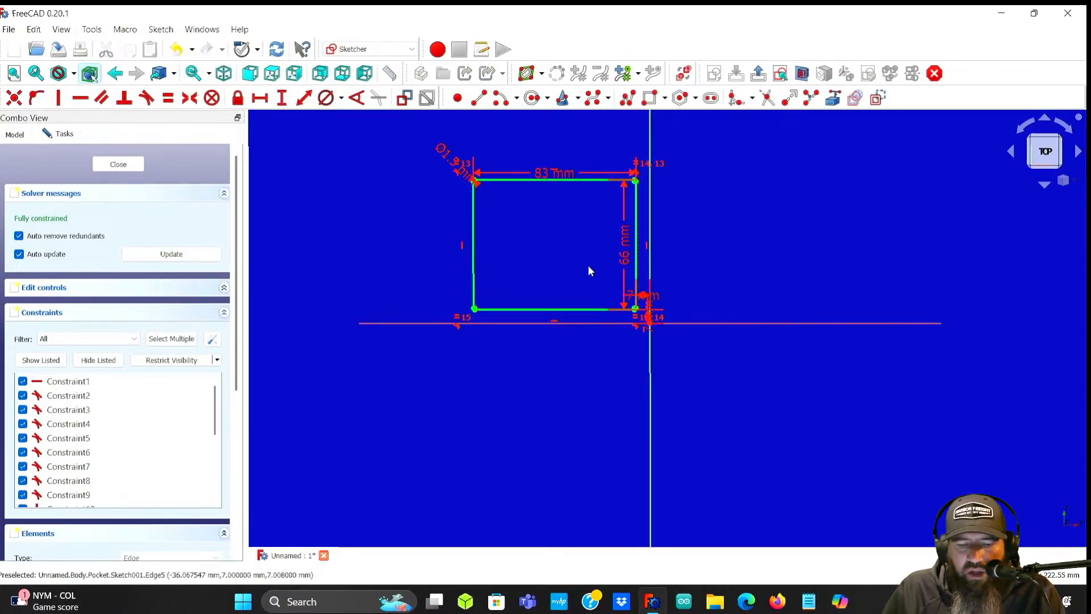
scroll(605, 306, "up", 2)
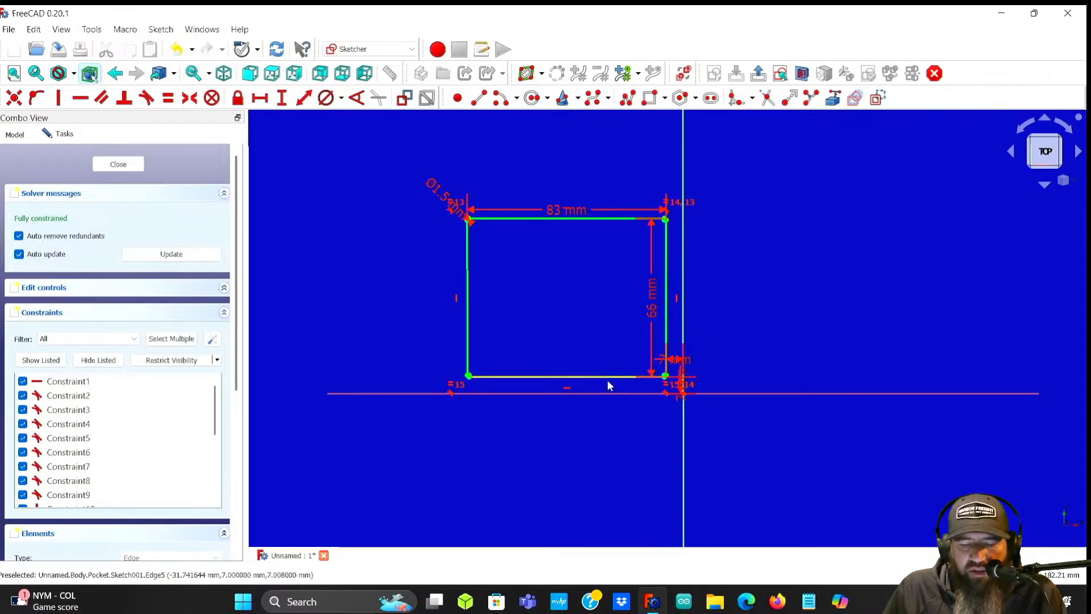
double_click(652, 310)
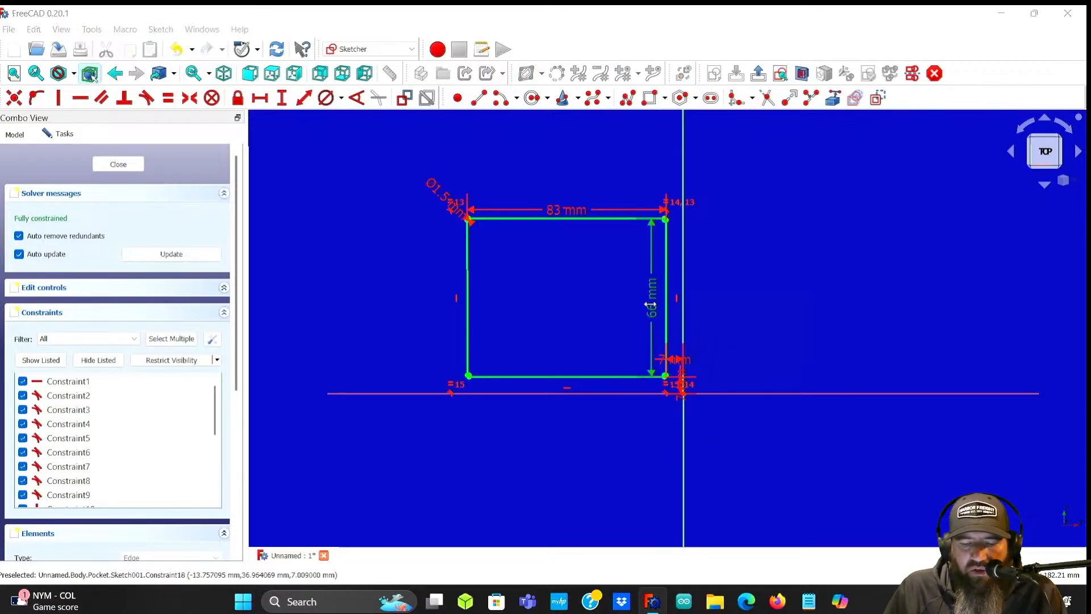
type("52")
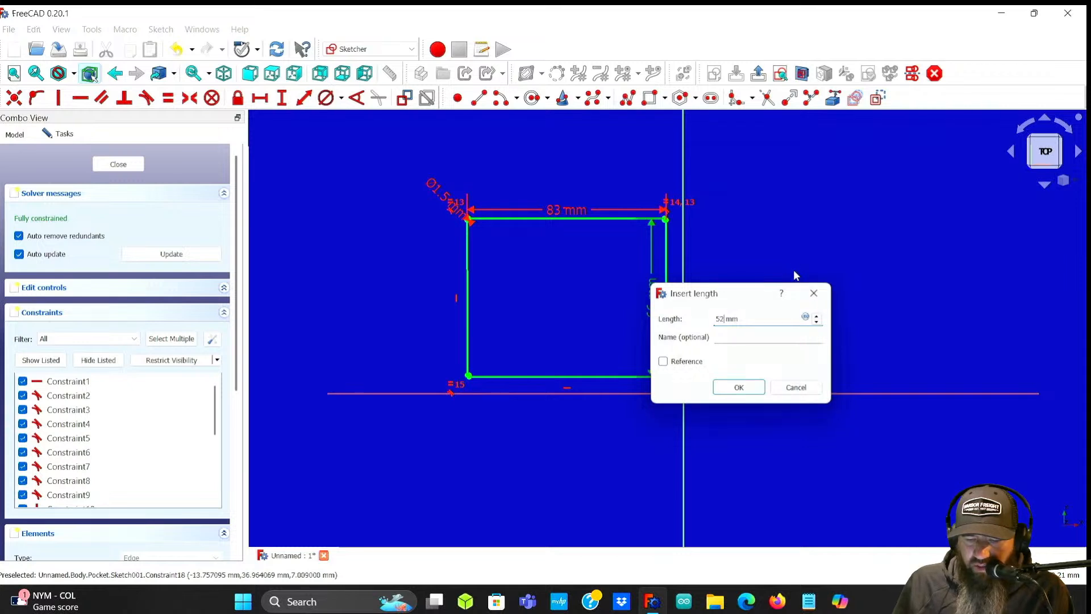
key("Return")
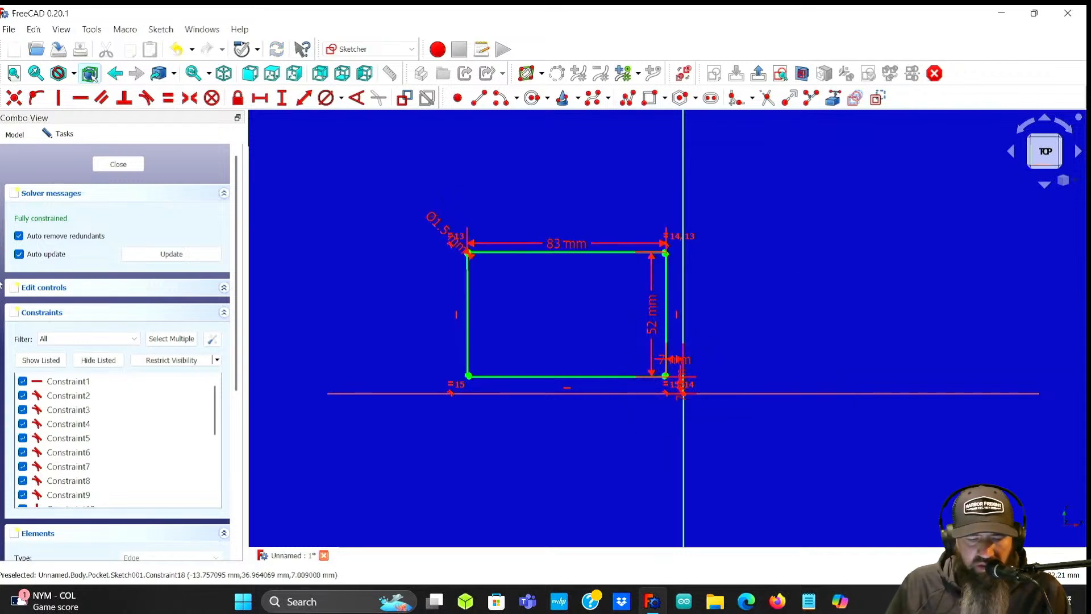
left_click(102, 164)
- Check the narrowed pocket from several angles and create a new sketch on the YZ plane
middle_click_drag(675, 305, 563, 331)
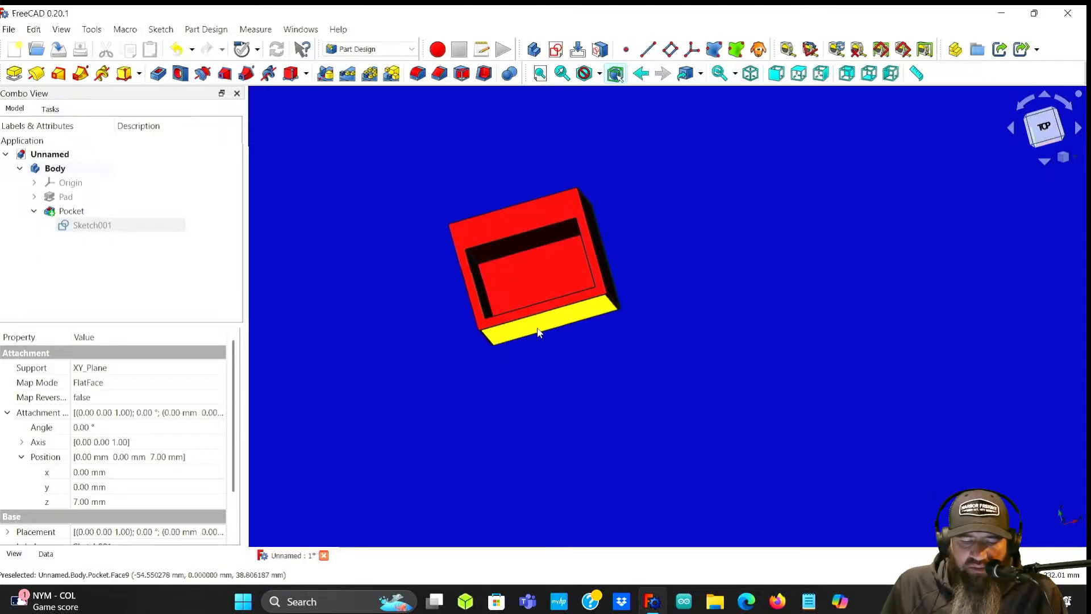
middle_click_drag(684, 295, 677, 270)
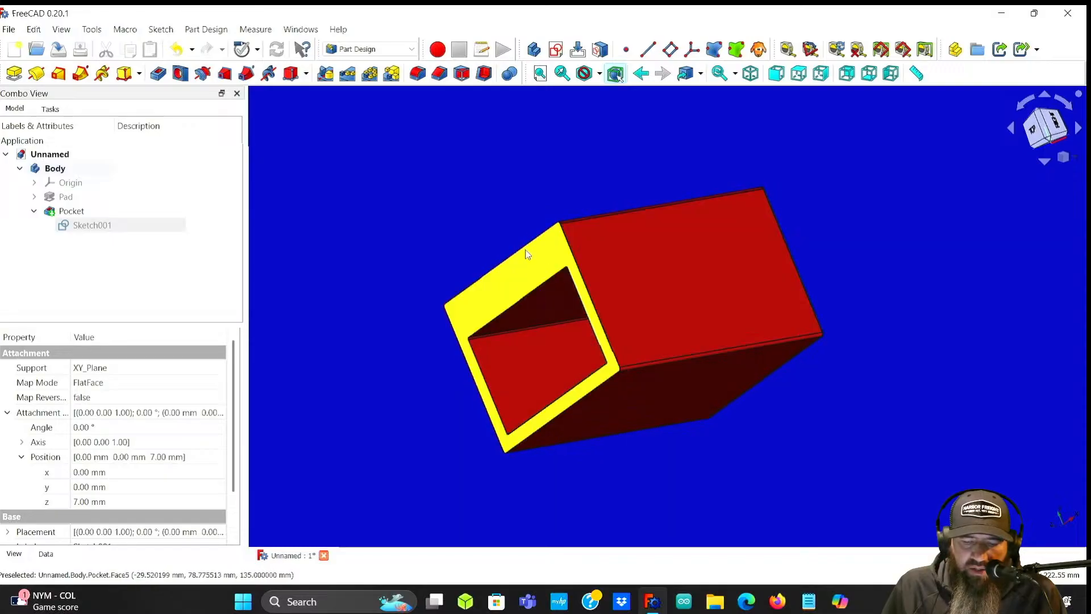
middle_click_drag(616, 245, 658, 290)
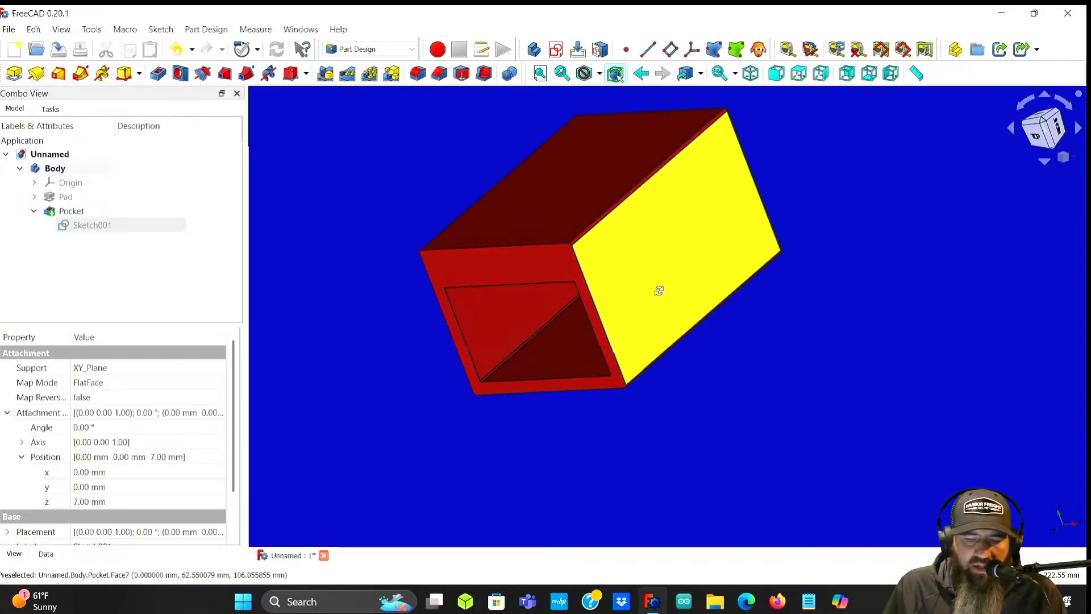
middle_click_drag(684, 192, 619, 228)
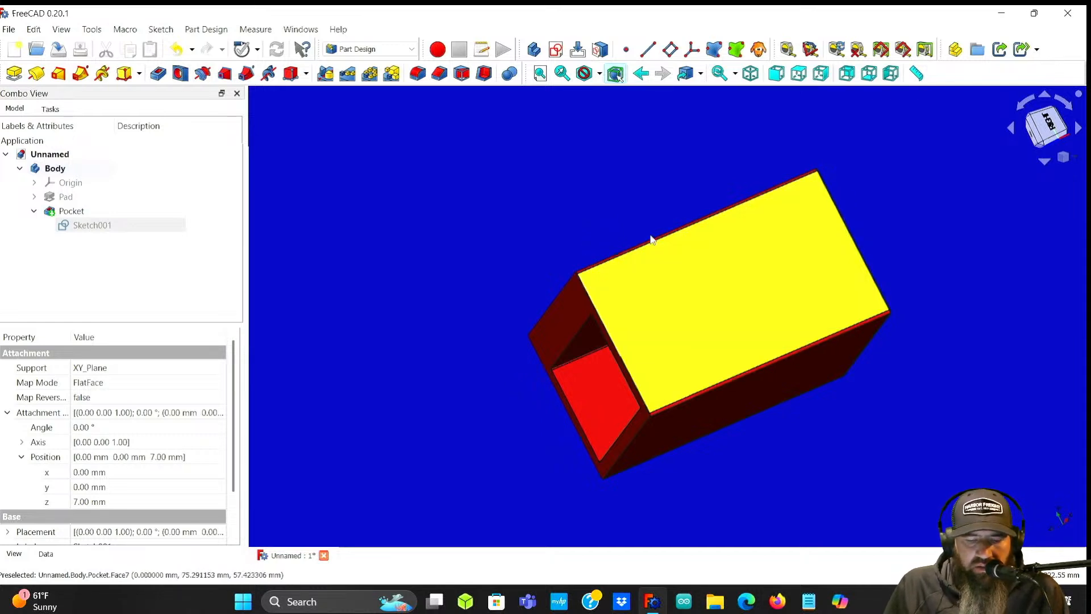
left_click(36, 212)
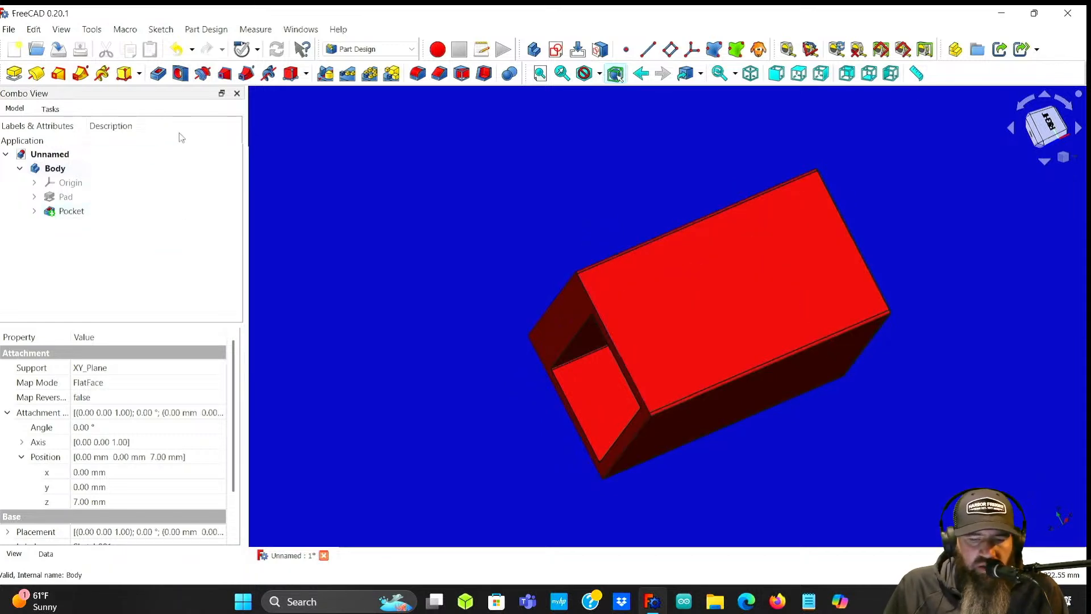
left_click(71, 211)
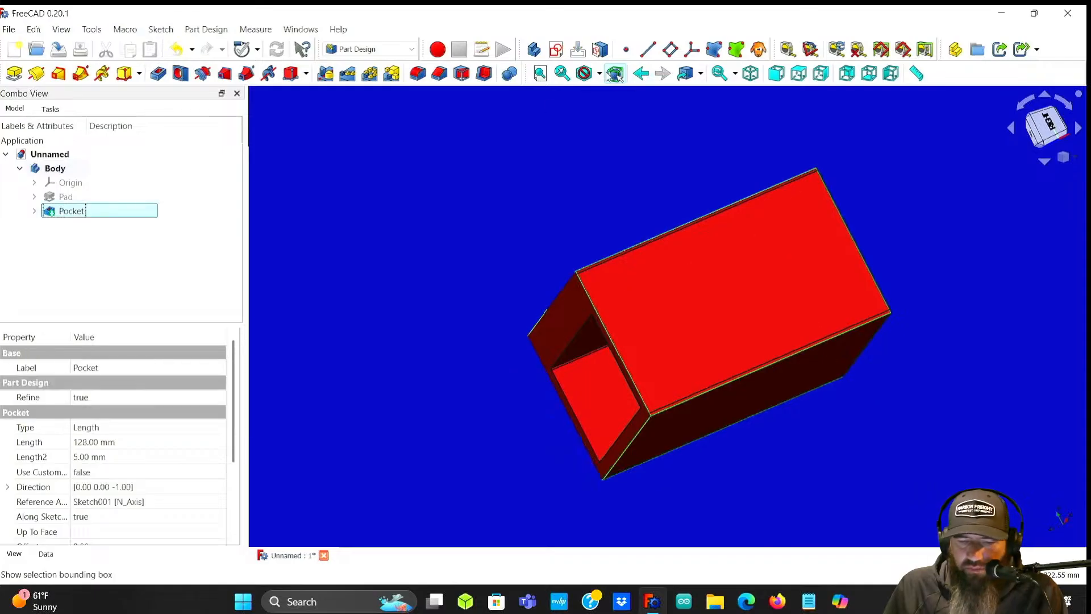
left_click(555, 49)
middle_click_drag(665, 213, 669, 259)
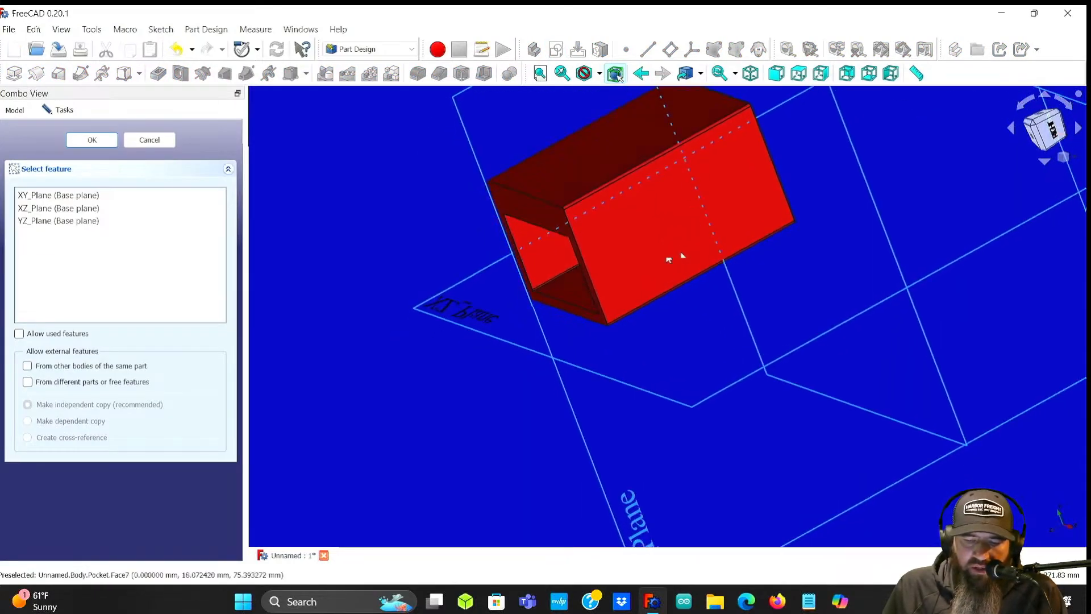
left_click(475, 165)
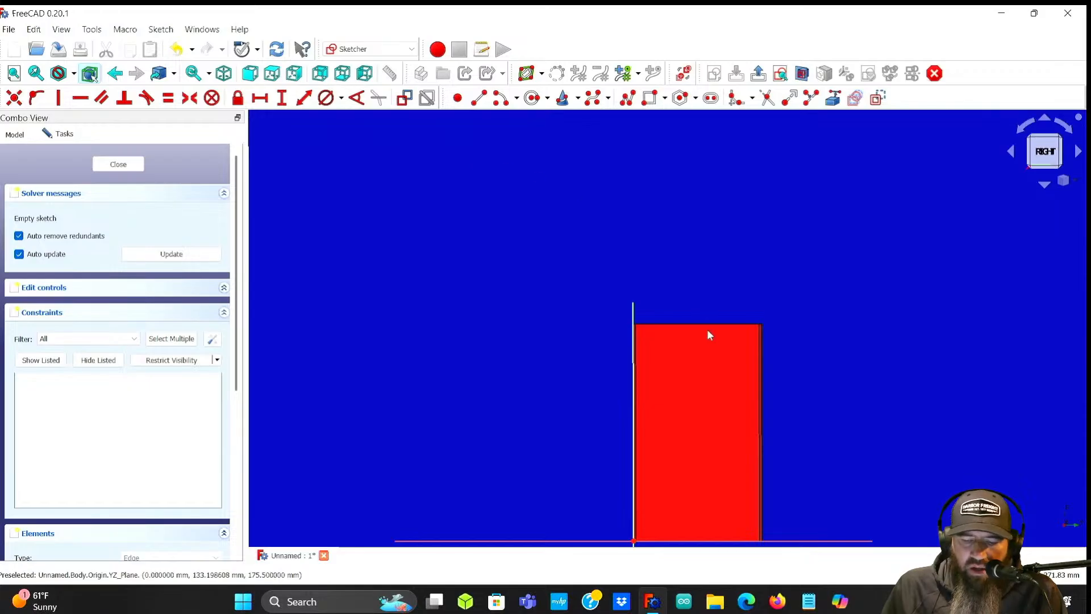
- Sketch a tall, narrow rectangle straddling the block's thick-walled side, from just below its top edge to slightly below its base
scroll(712, 340, "up", 1)
scroll(728, 307, "down", 1)
mouse_move(742, 273)
middle_mouse_down()
mouse_move(748, 317)
mouse_move(739, 283)
middle_mouse_up()
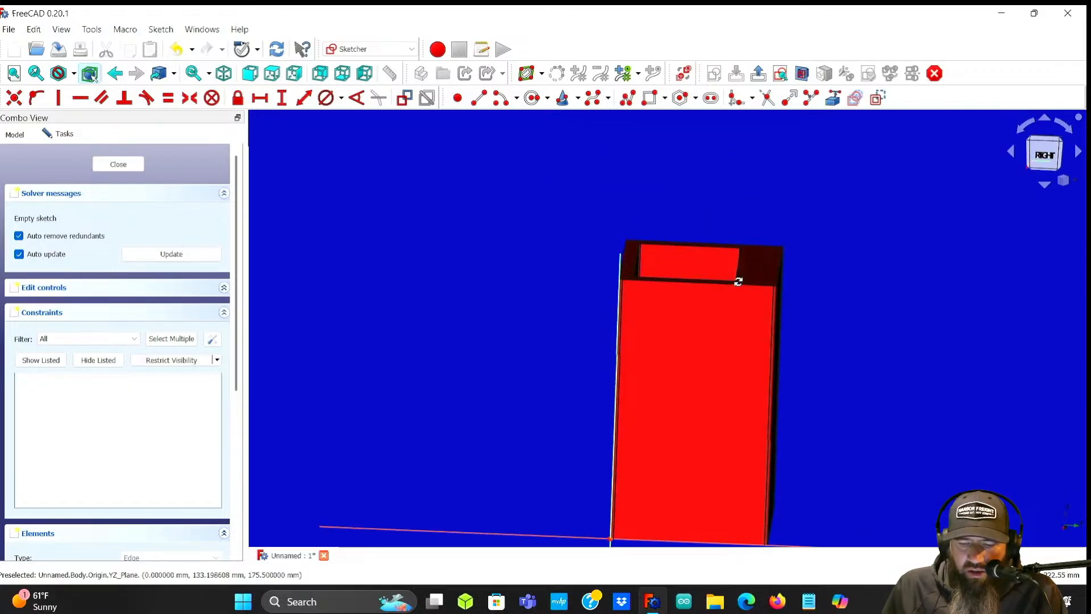
middle_click_drag(843, 358, 817, 250)
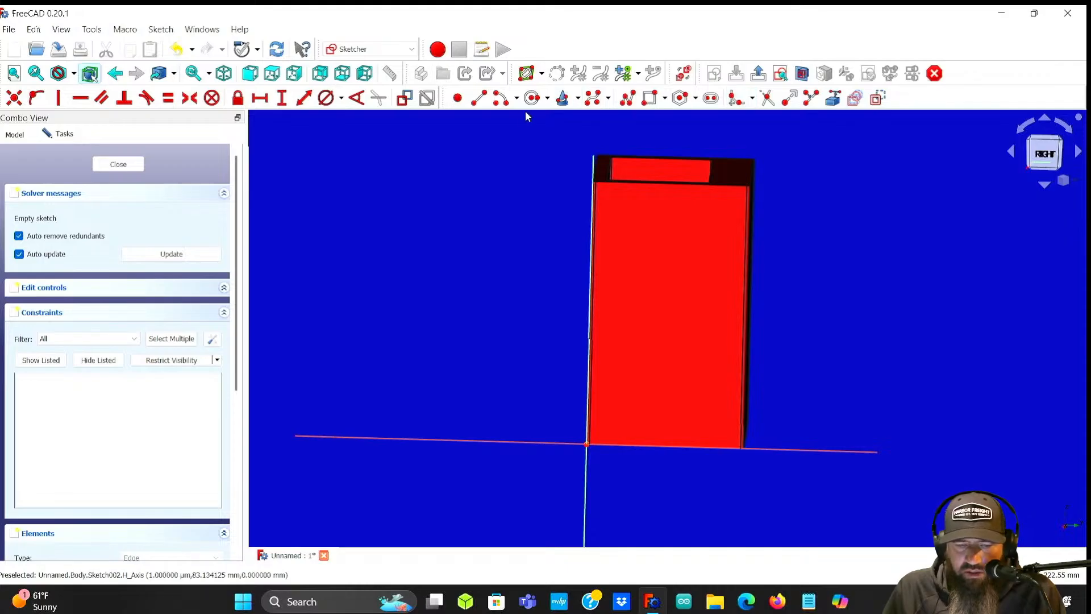
left_click(649, 98)
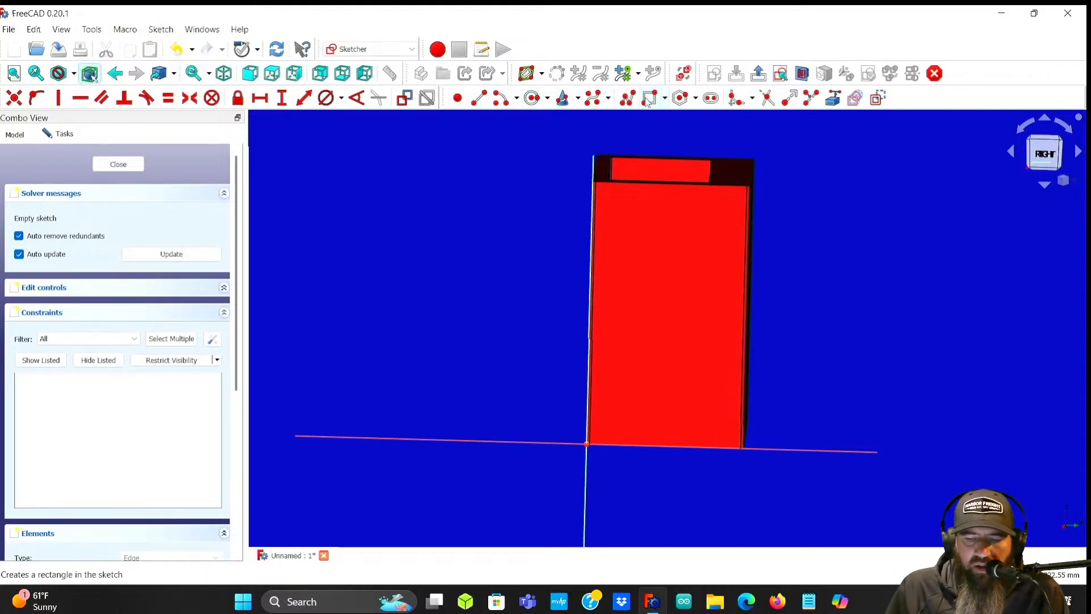
left_click(774, 196)
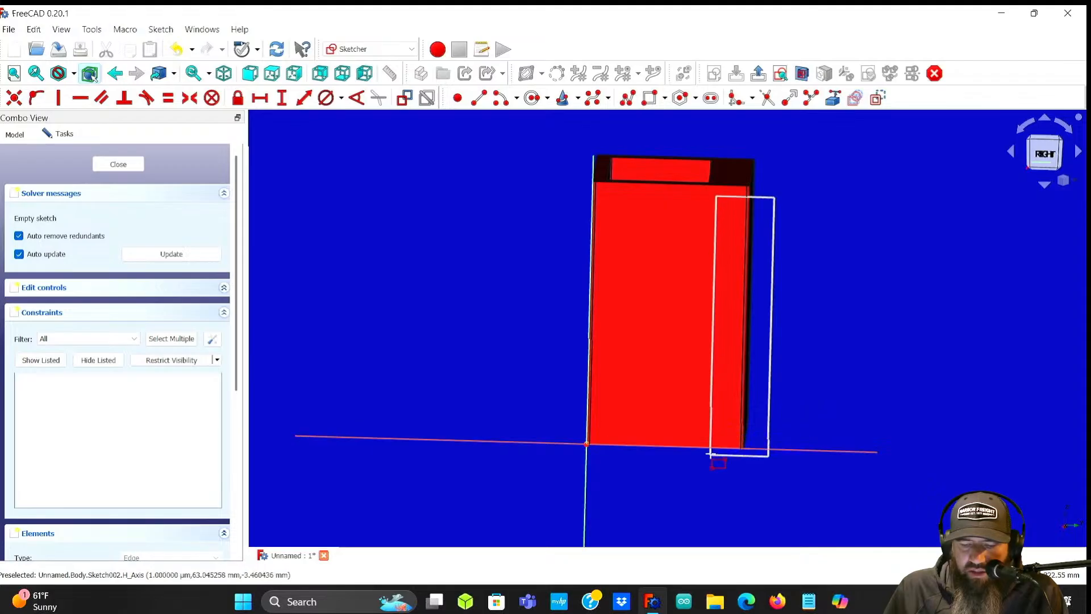
left_click(711, 464)
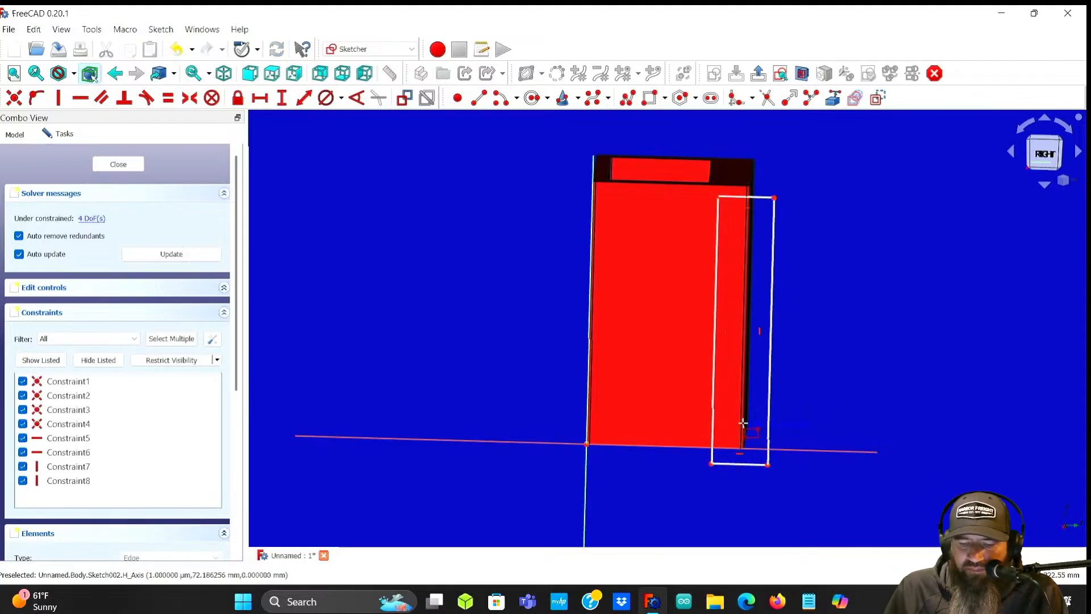
right_click(800, 357)
left_click(817, 380)
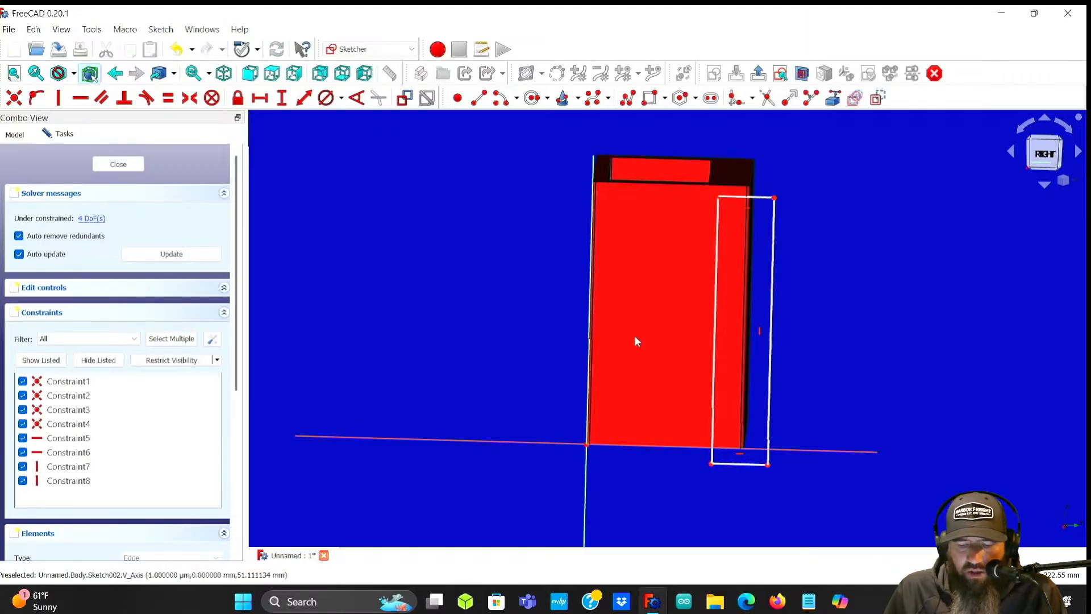
scroll(804, 327, "up", 3)
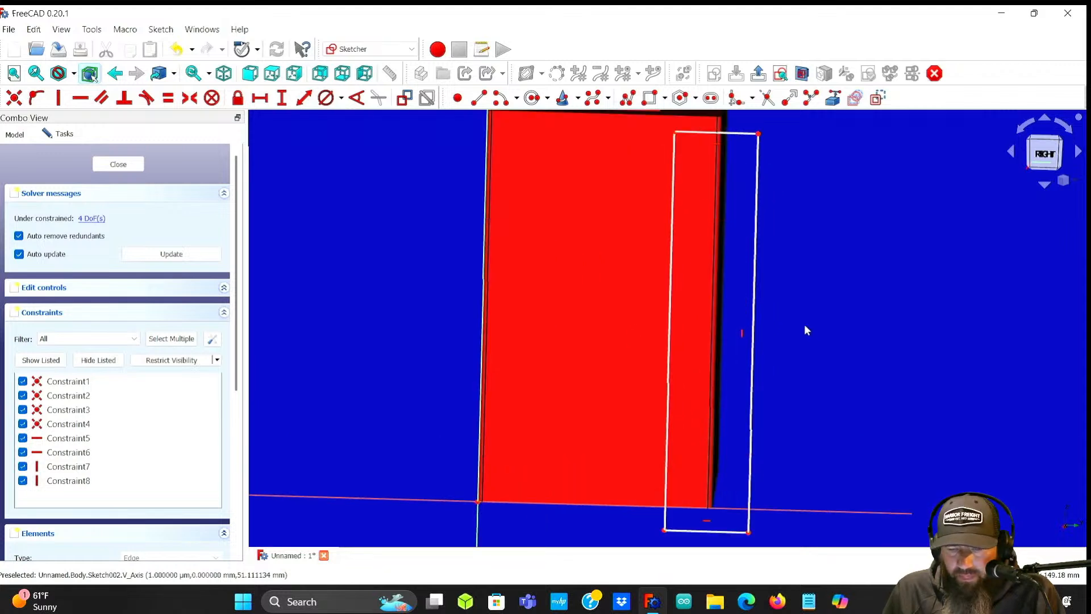
scroll(744, 301, "down", 2)
left_click(1045, 154)
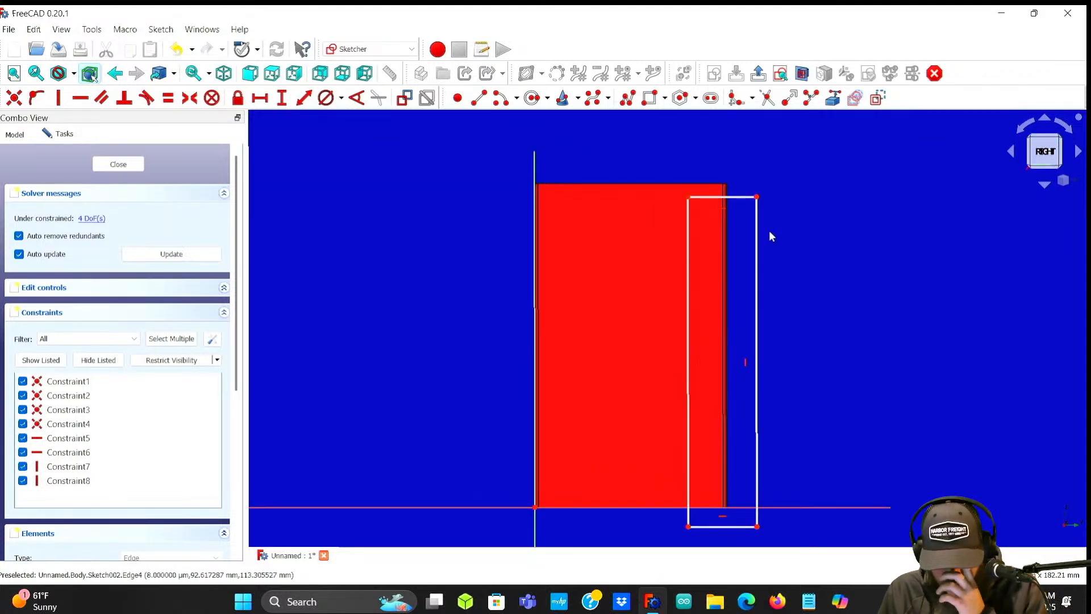
mouse_move(767, 227)
middle_mouse_down()
mouse_move(784, 253)
mouse_move(696, 199)
middle_mouse_up()
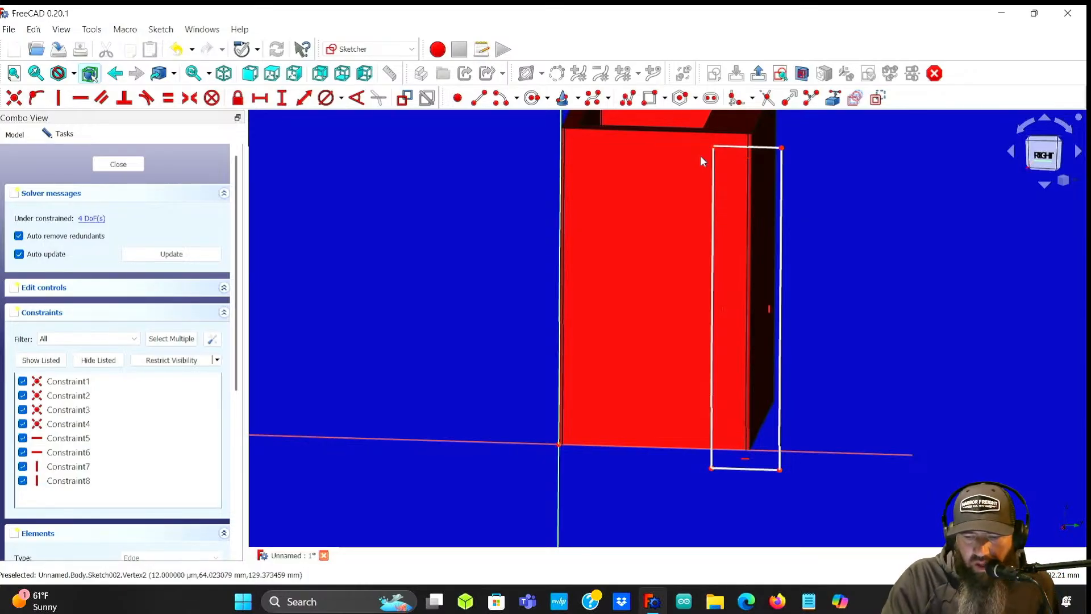
mouse_move(700, 155)
middle_mouse_down()
mouse_move(819, 182)
mouse_move(806, 152)
middle_mouse_up()
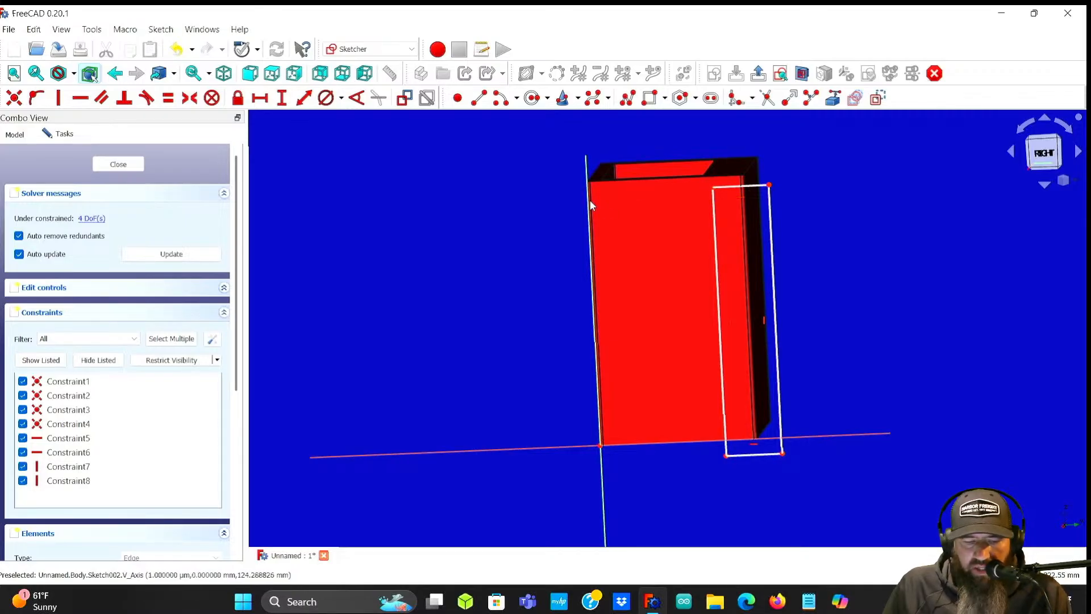
- Leave the new sketch, reopen Sketch001 under the pocket and set its profile's vertical dimension to 45 mm
left_click(119, 164)
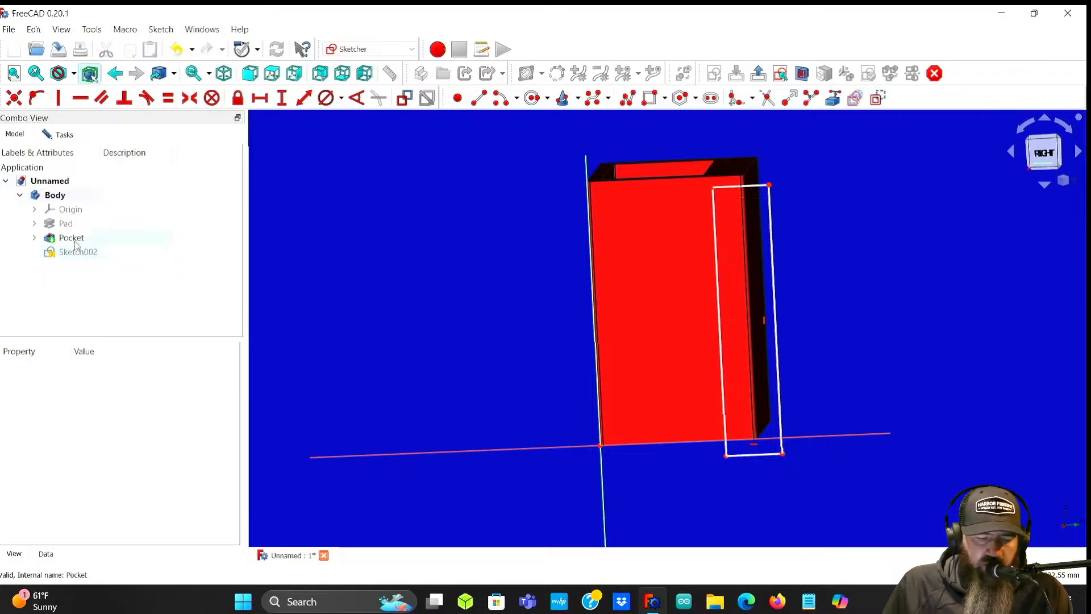
left_click(34, 238)
double_click(74, 252)
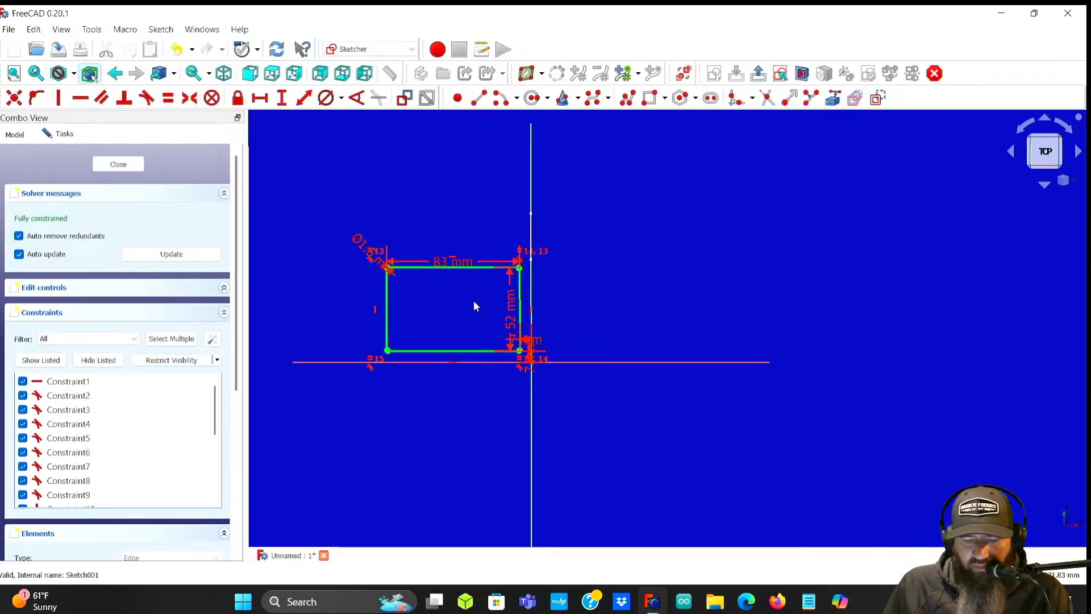
scroll(527, 314, "up", 5)
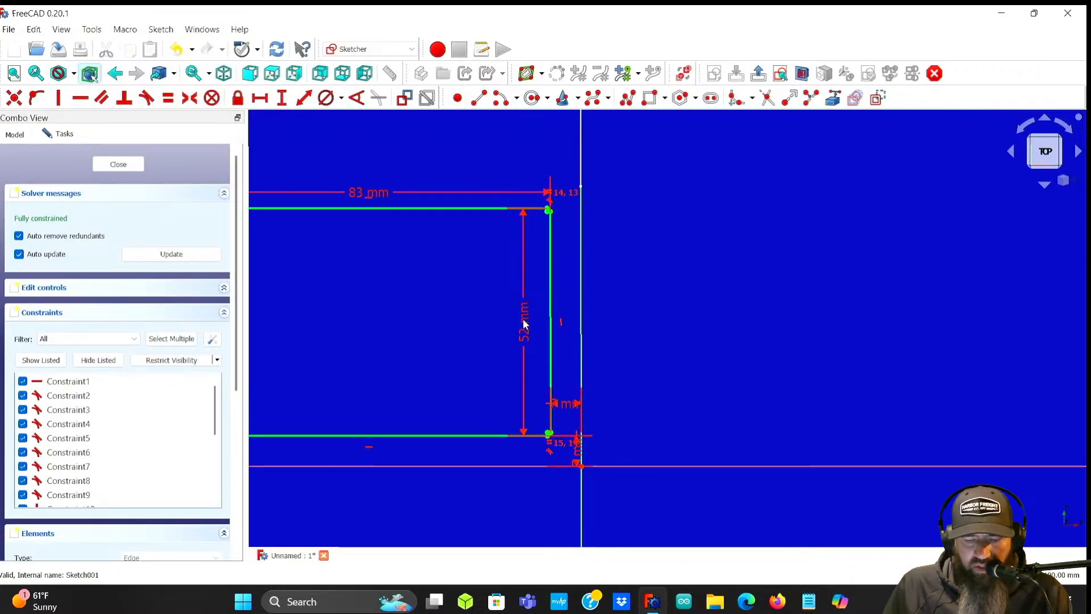
left_click(118, 164)
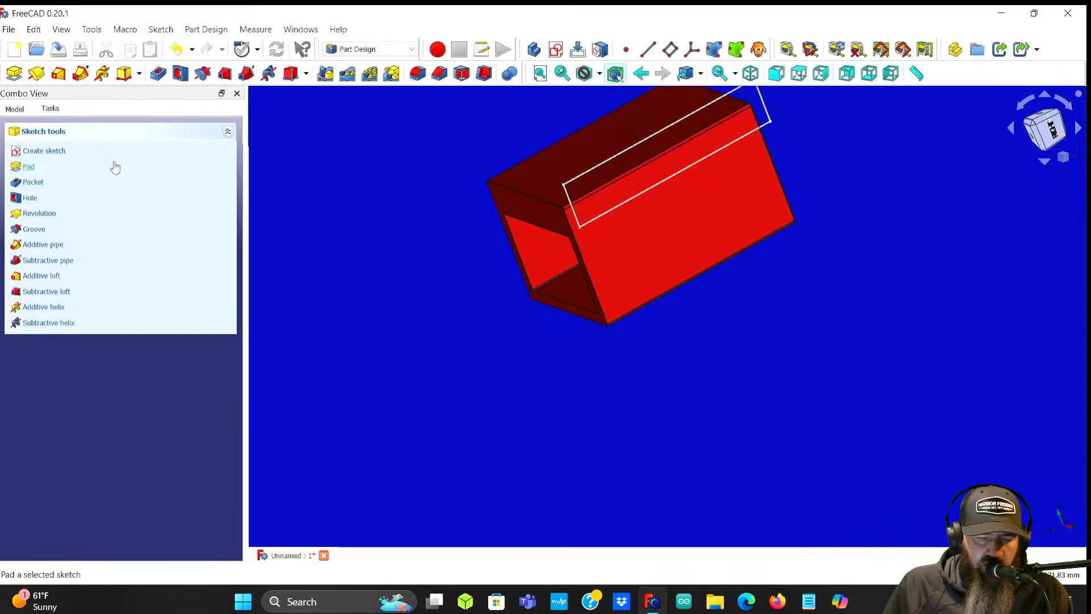
left_click(17, 109)
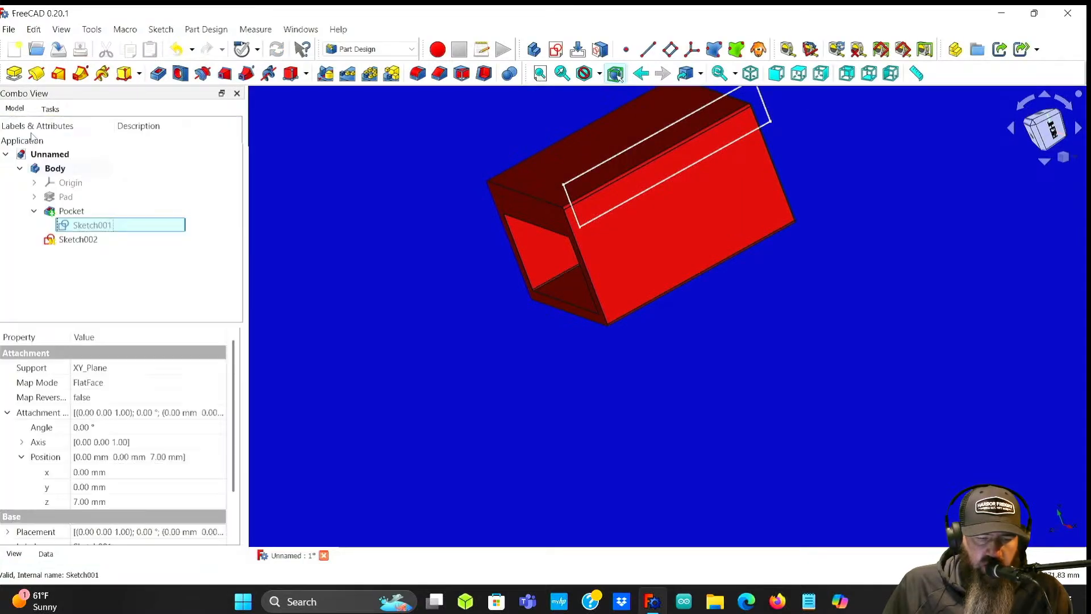
double_click(62, 223)
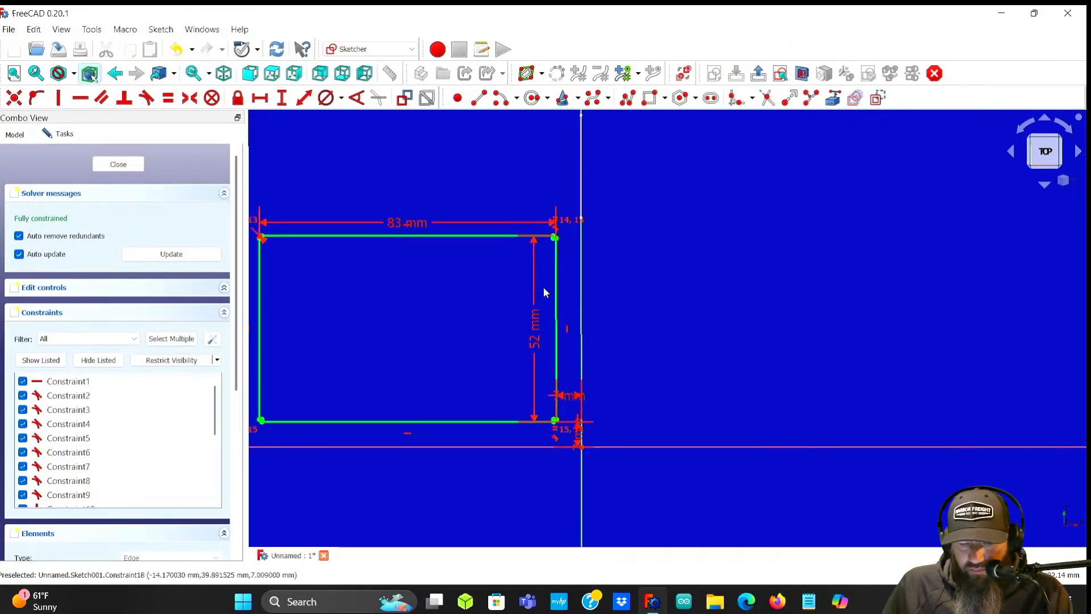
double_click(532, 333)
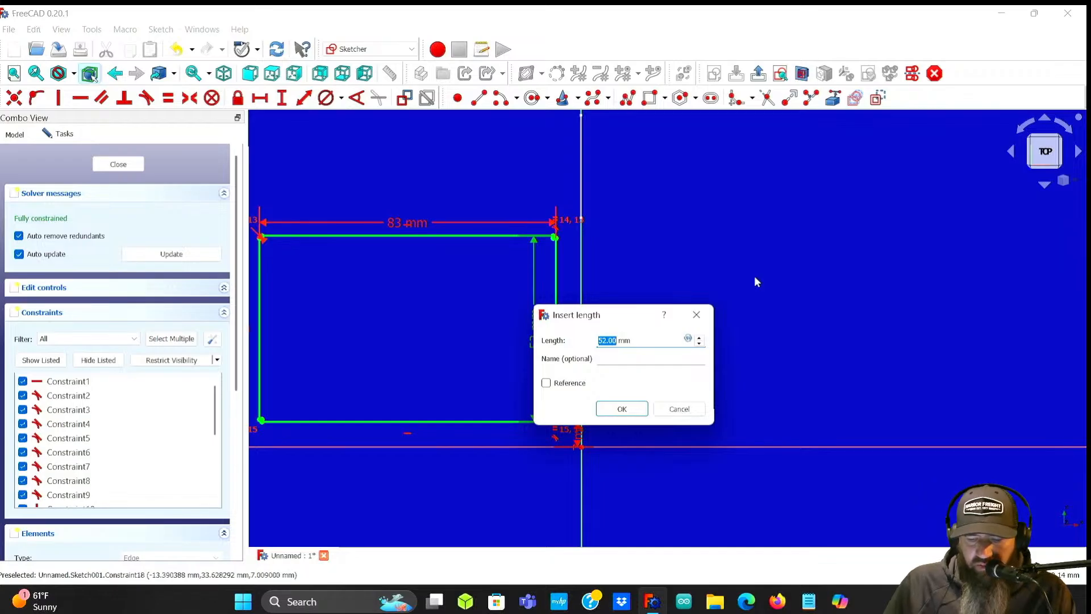
type("45")
key("Return")
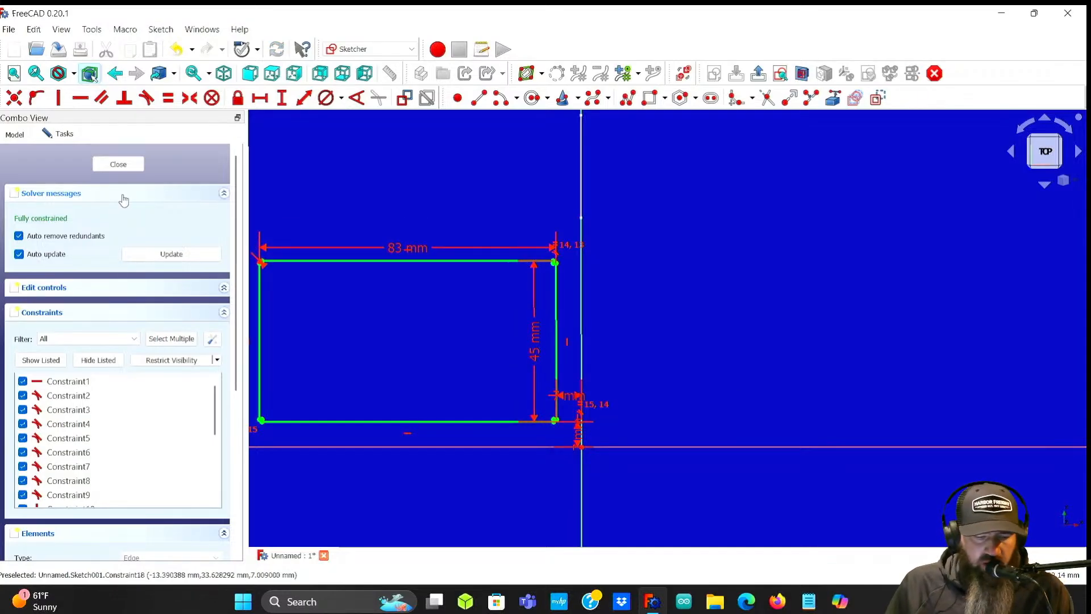
- Finish Sketch001, reopen Sketch002 and set the horizontal distance from the vertical axis to the rectangle's upper inner corner to 58 mm
left_click(118, 164)
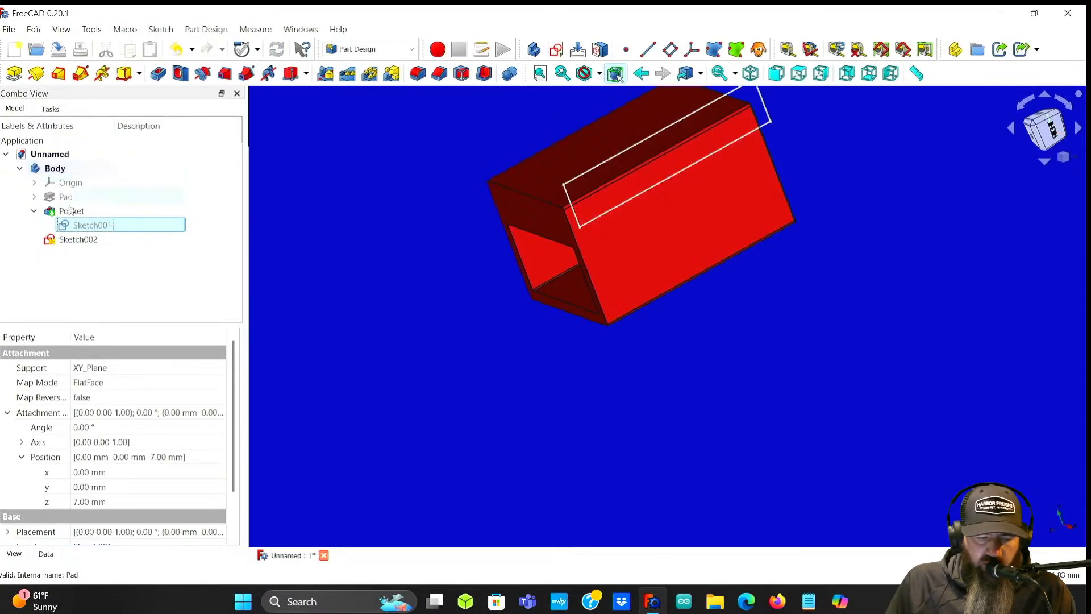
double_click(71, 243)
middle_click_drag(732, 327, 897, 246)
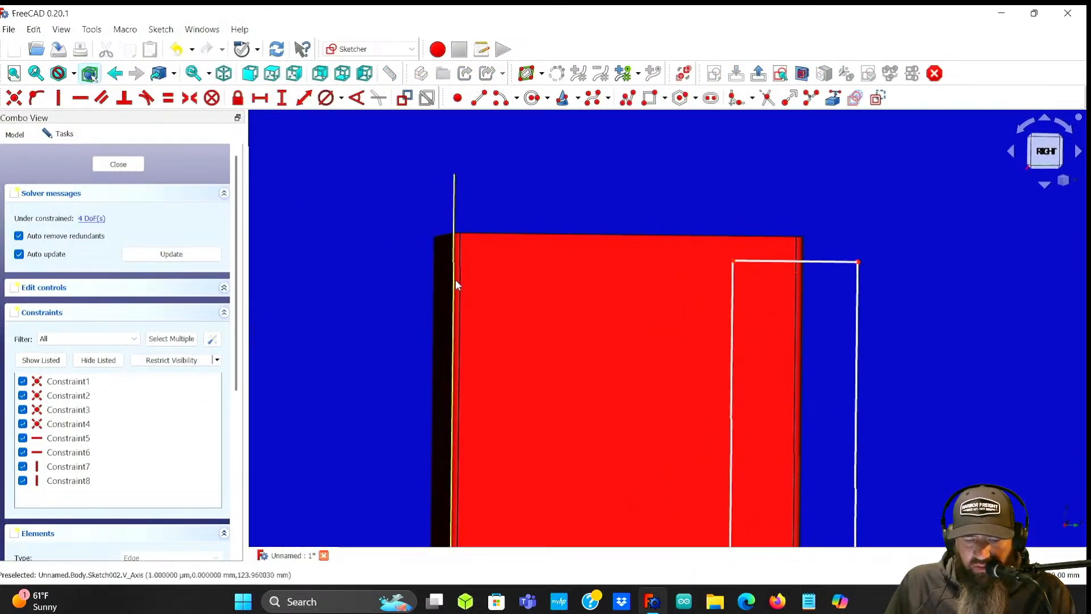
left_click(733, 261)
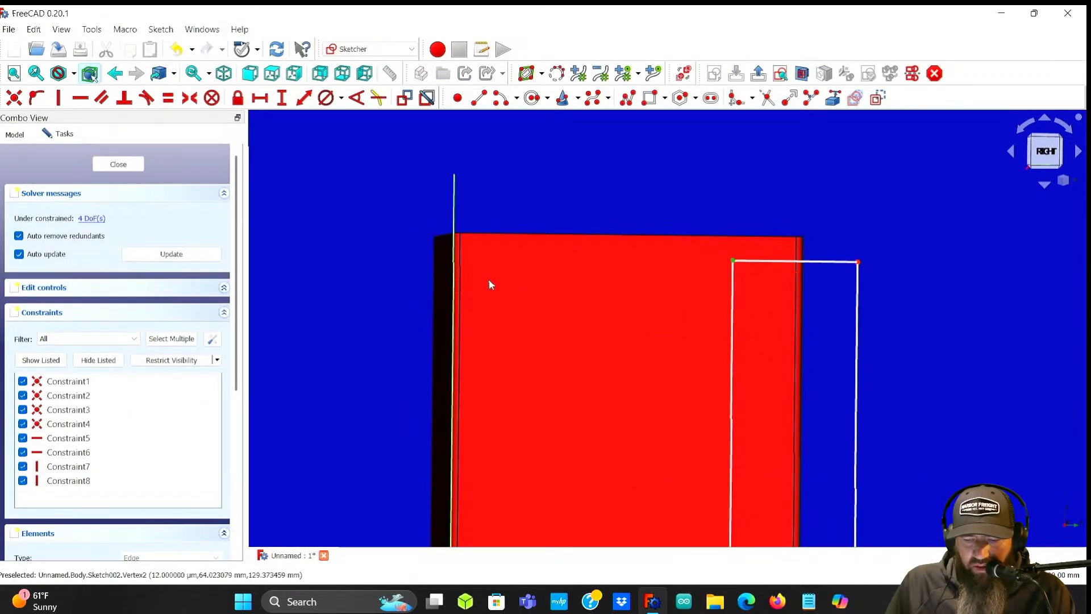
left_click(454, 275)
left_click(259, 98)
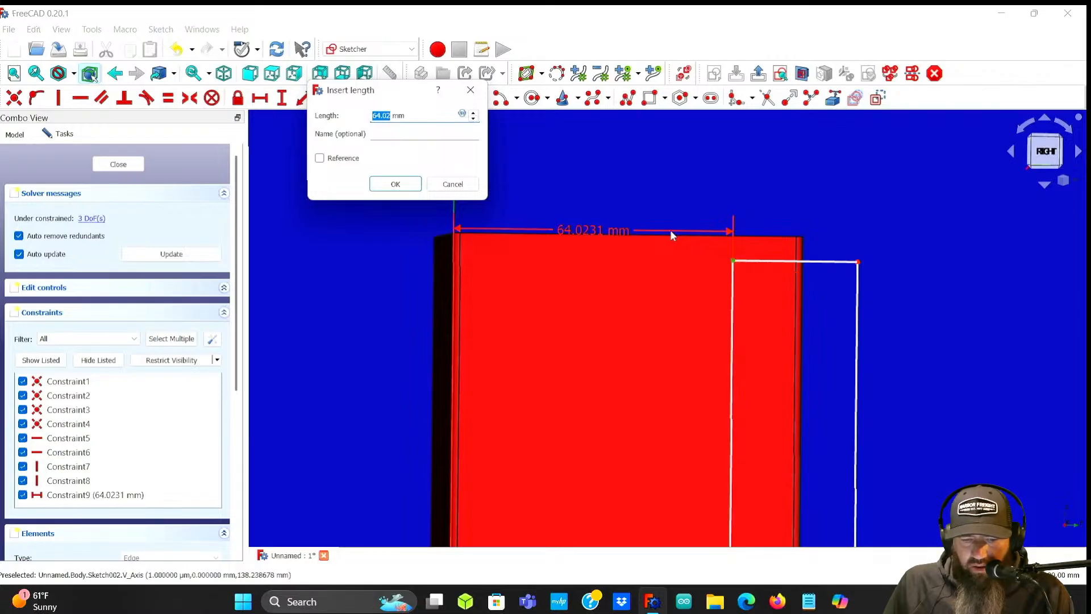
type("58")
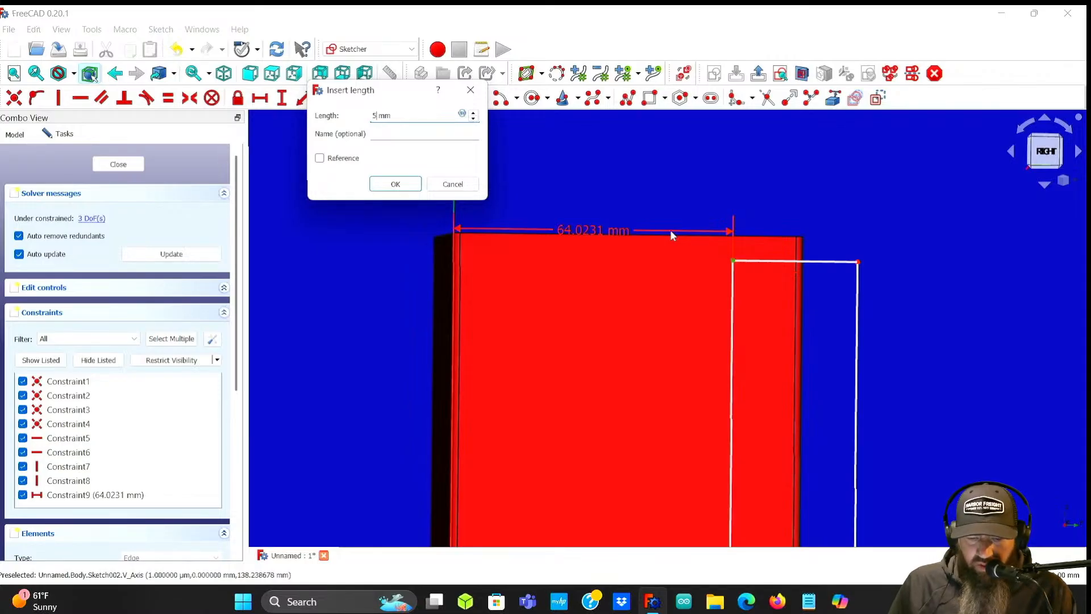
key("Return")
- Constrain the horizontal length of the tall rectangle's upper edge to 30 mm
mouse_move(672, 235)
middle_mouse_down()
mouse_move(721, 195)
mouse_move(689, 220)
mouse_move(705, 204)
mouse_move(711, 283)
mouse_move(699, 295)
mouse_move(745, 292)
middle_mouse_up()
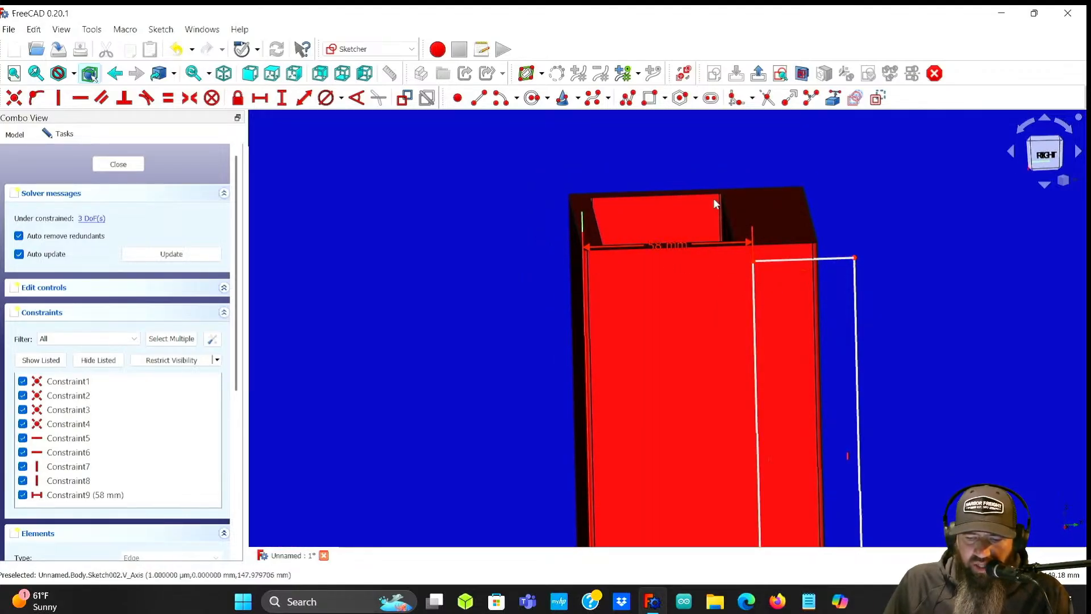
middle_click_drag(674, 208, 696, 233)
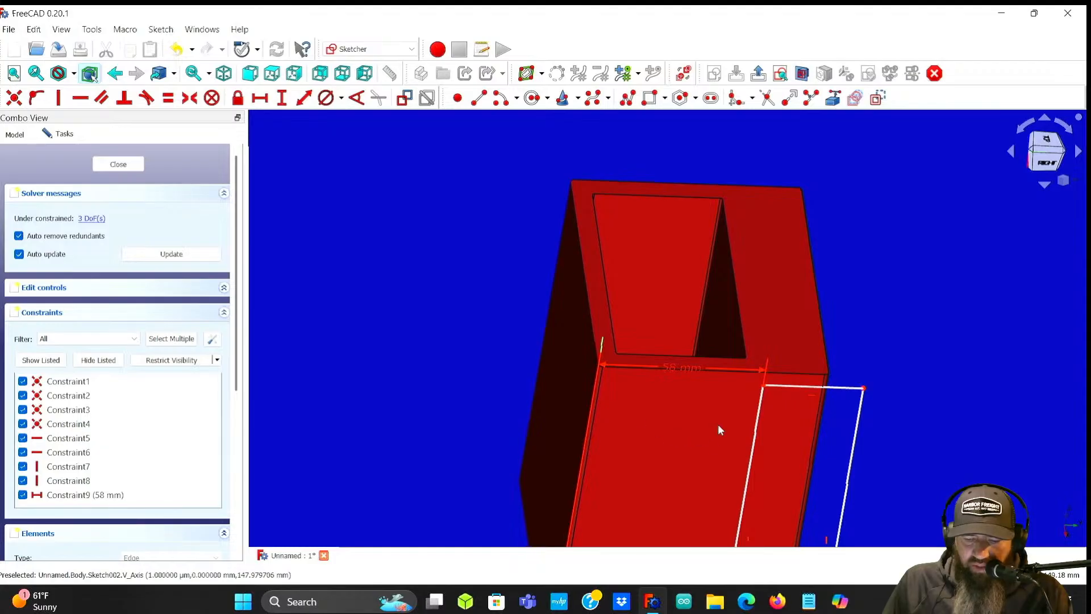
mouse_move(762, 415)
middle_mouse_down()
mouse_move(737, 355)
mouse_move(752, 365)
mouse_move(760, 352)
mouse_move(745, 380)
mouse_move(768, 369)
middle_mouse_up()
scroll(849, 376, "down", 2)
middle_click_drag(894, 394, 820, 283)
left_click(762, 264)
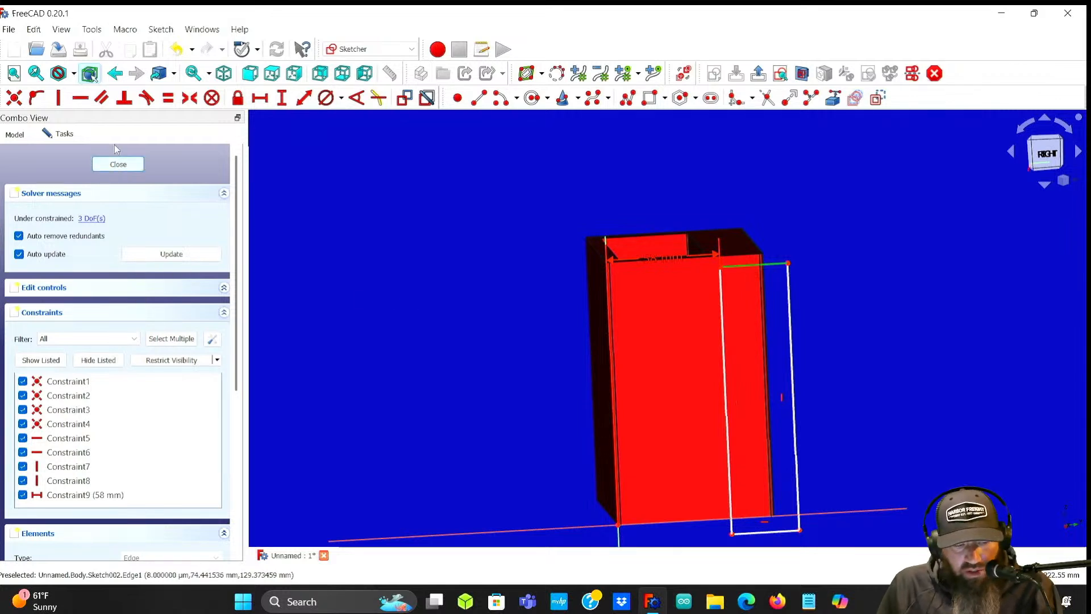
left_click(259, 98)
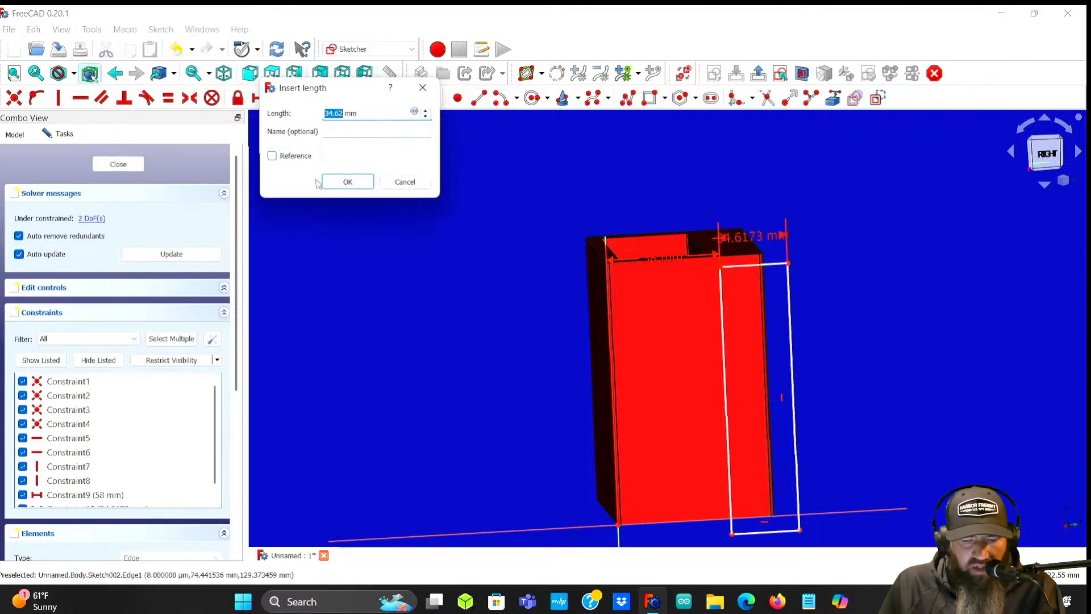
type("30")
key("Return")
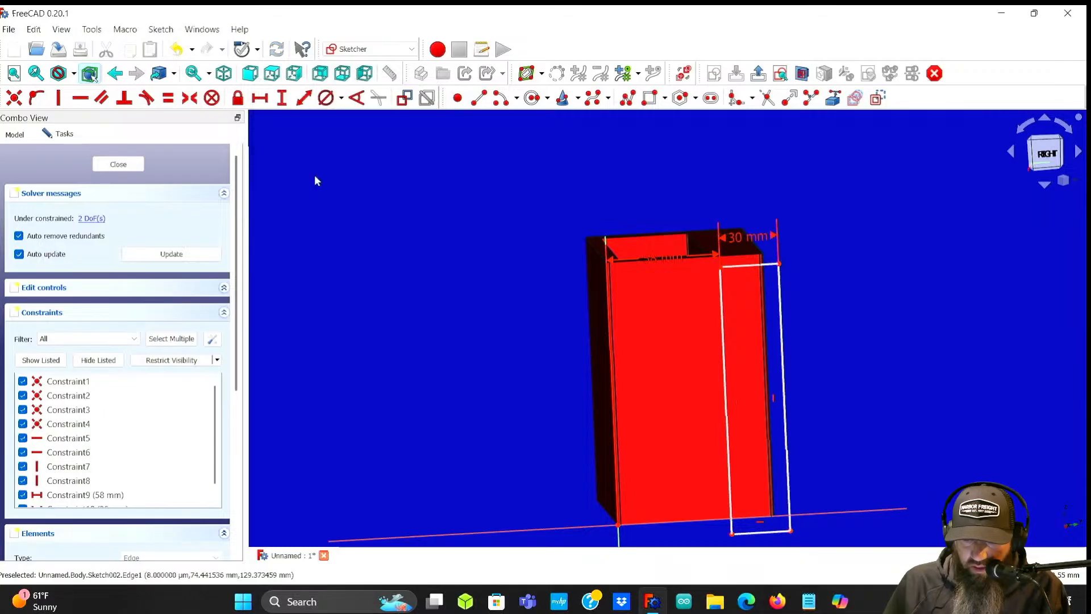
- Add a vertical dimension of 135 mm to the rectangle's long outer edge
left_click(781, 346)
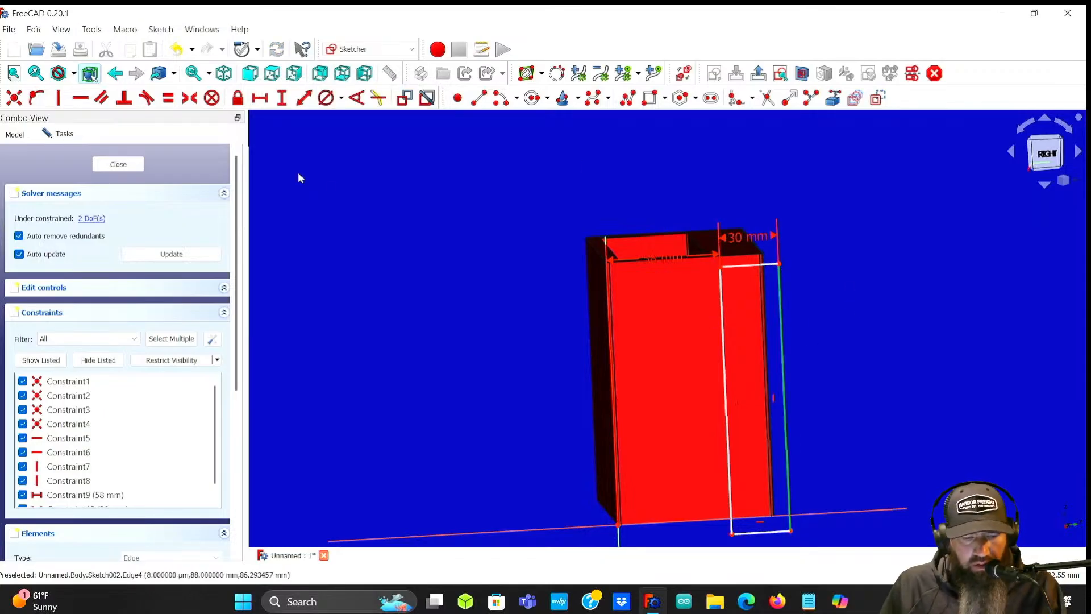
left_click(281, 98)
type("135")
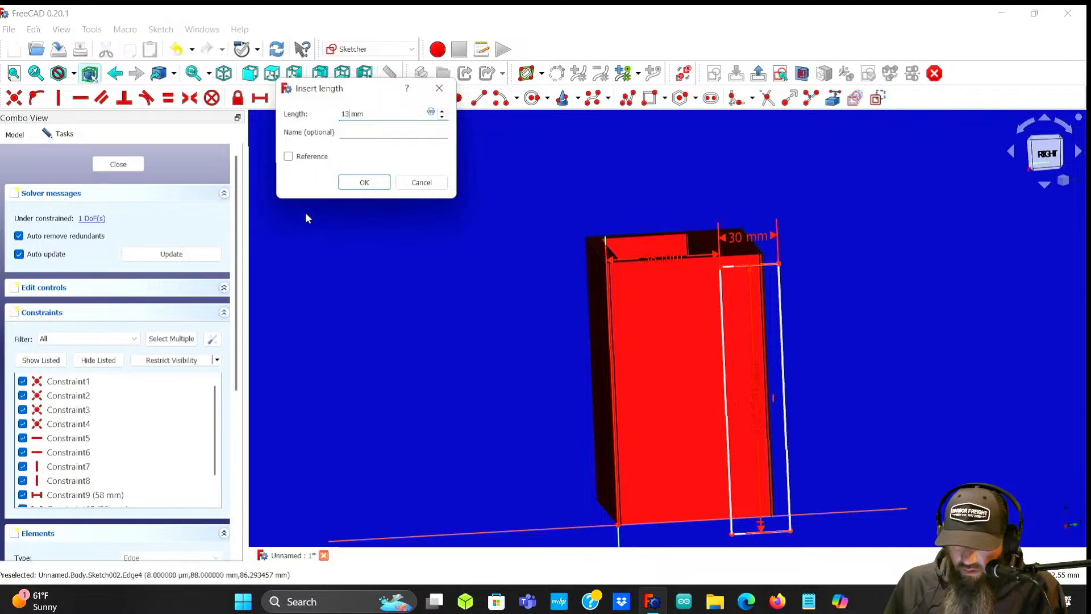
key("Return")
- Change the rectangle's vertical dimension to 128 mm
mouse_move(830, 327)
middle_mouse_down()
mouse_move(814, 300)
mouse_move(844, 368)
mouse_move(777, 299)
mouse_move(805, 301)
mouse_move(752, 324)
mouse_move(731, 317)
mouse_move(768, 332)
middle_mouse_up()
middle_click_drag(675, 298, 624, 275)
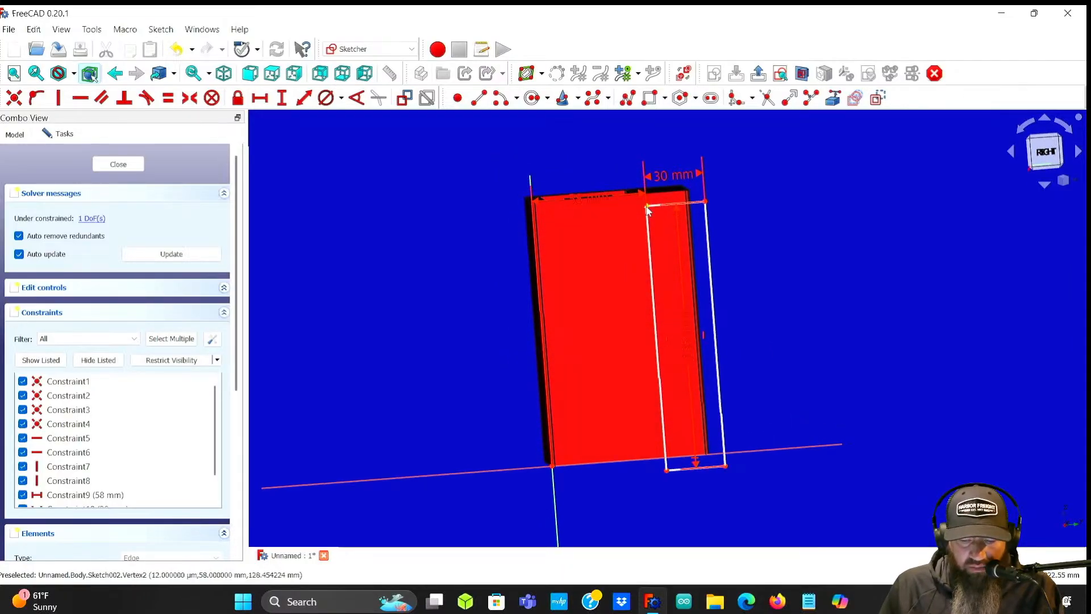
scroll(664, 239, "up", 3)
scroll(703, 301, "down", 3)
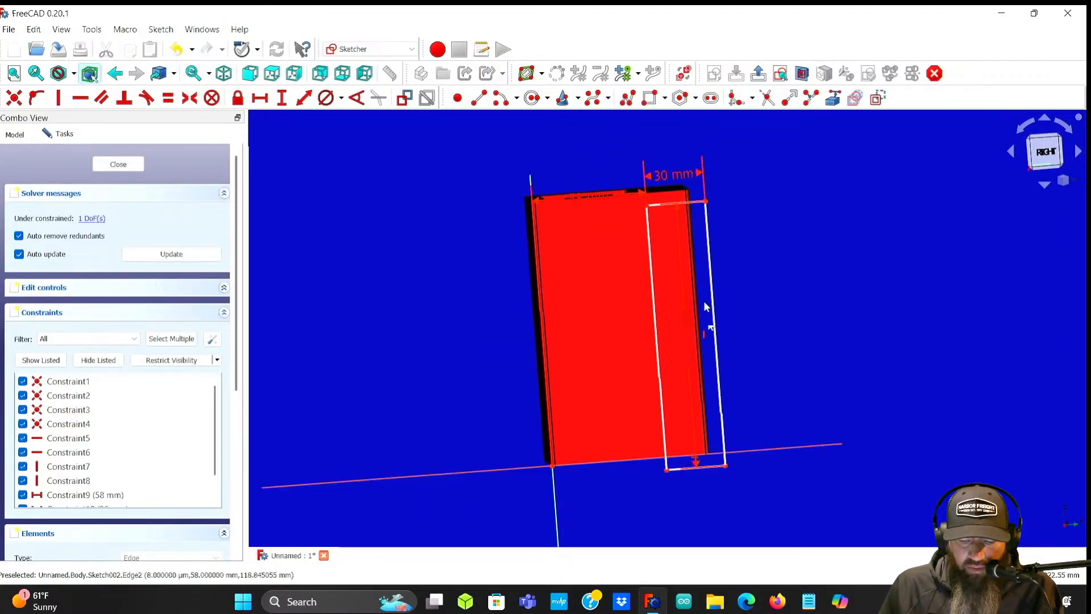
left_click(689, 345)
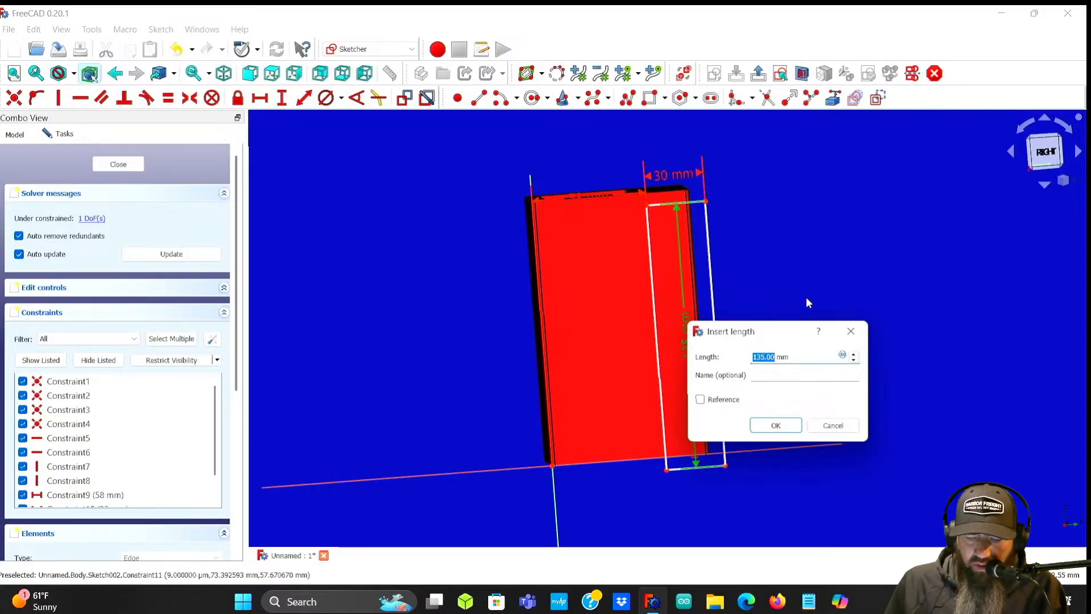
type("130")
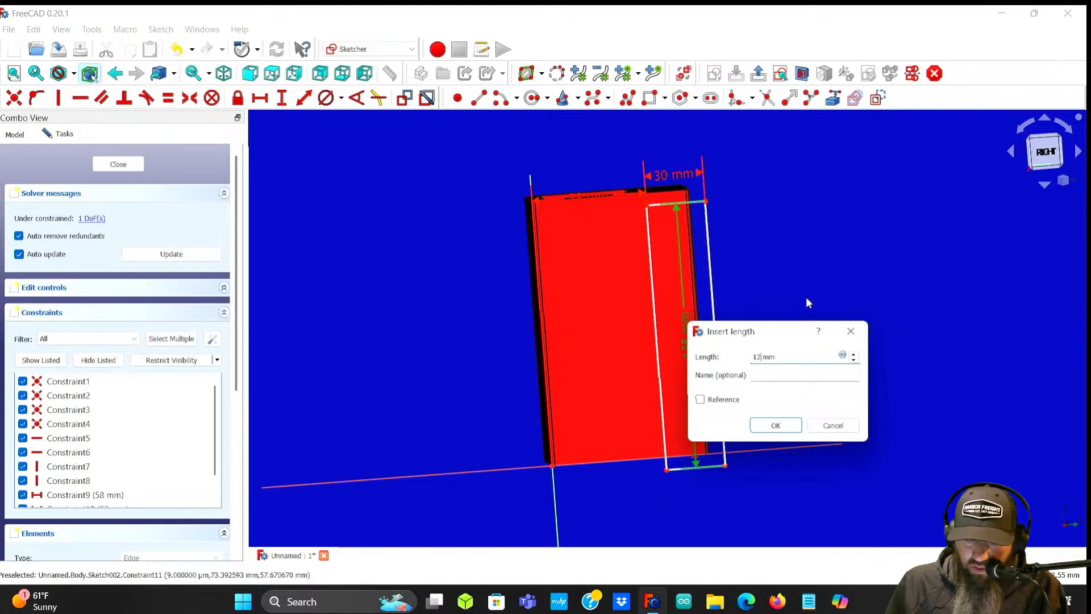
key("Return")
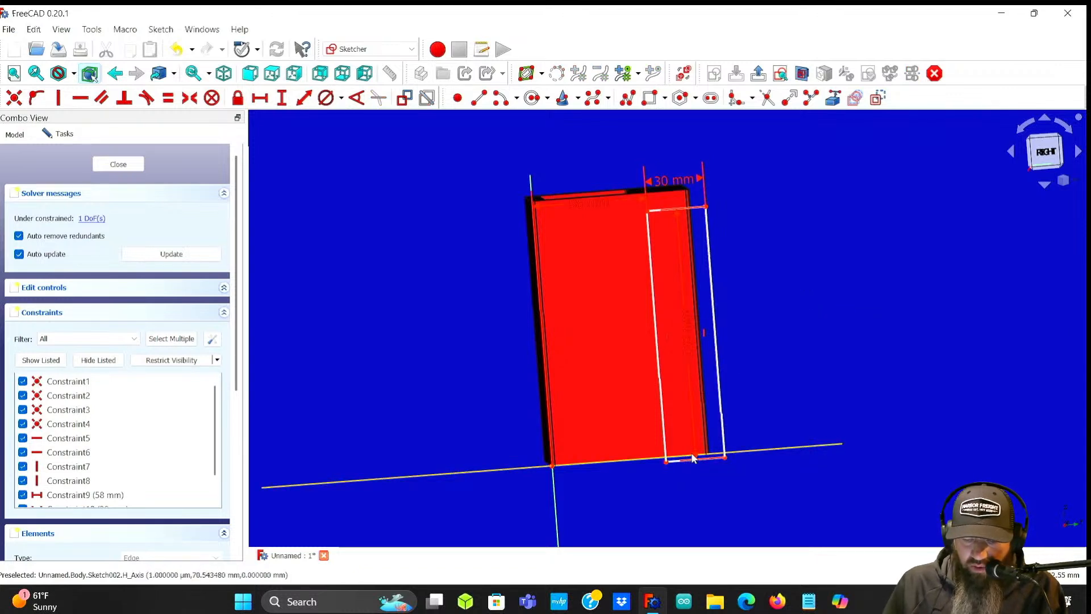
- Constrain the rectangle's lower outer corner onto the horizontal axis and finish editing Sketch002
scroll(693, 453, "up", 3)
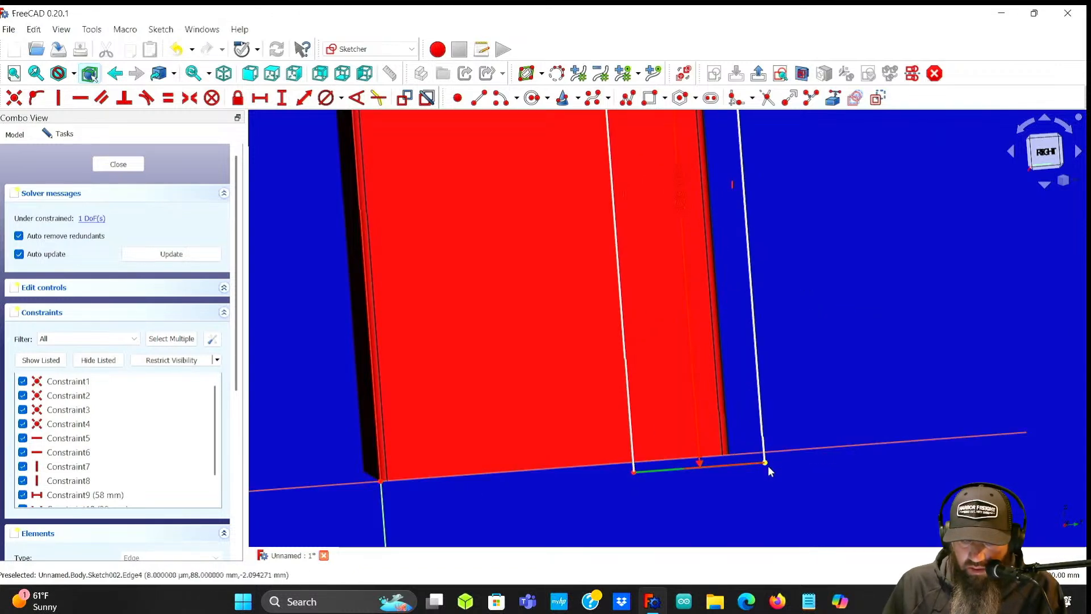
left_click(771, 465)
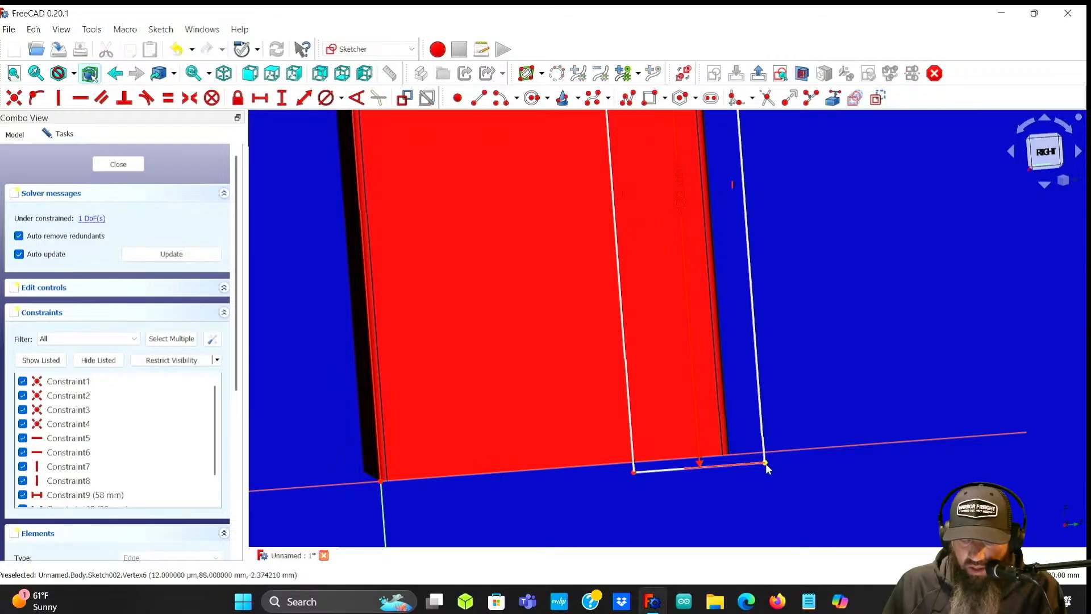
left_click(777, 451)
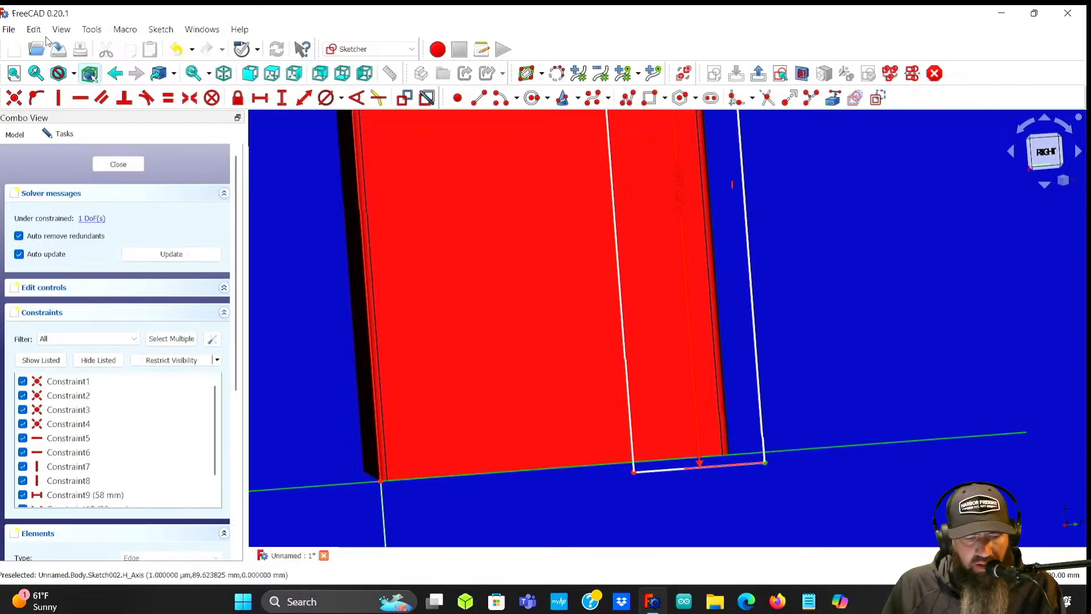
left_click(36, 98)
scroll(794, 227, "down", 1)
scroll(793, 222, "down", 2)
mouse_move(792, 223)
middle_mouse_down()
mouse_move(726, 265)
mouse_move(742, 203)
mouse_move(777, 378)
mouse_move(723, 290)
middle_mouse_up()
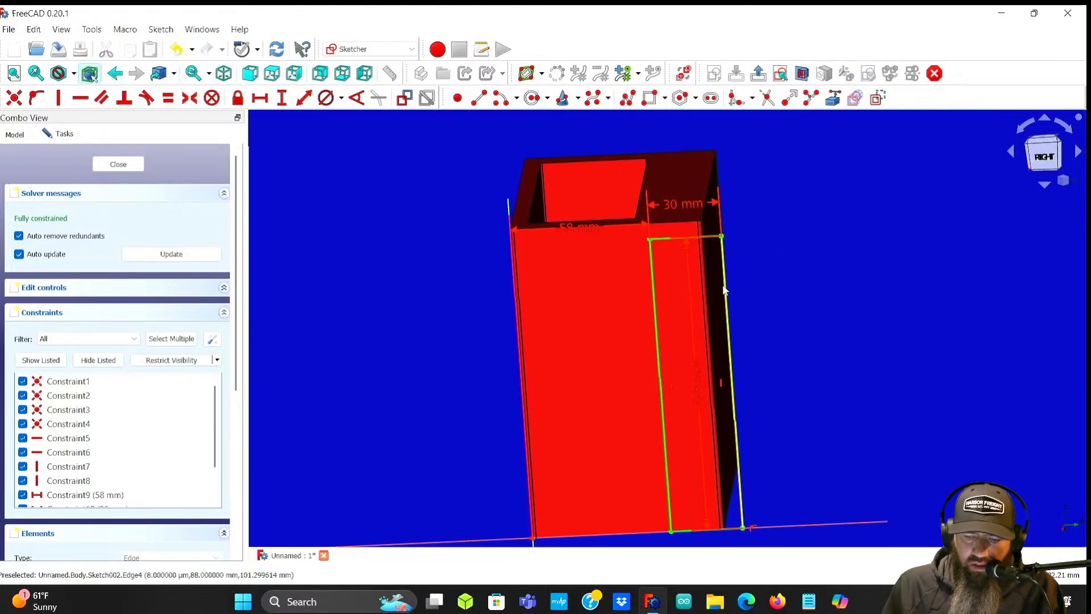
scroll(668, 222, "up", 4)
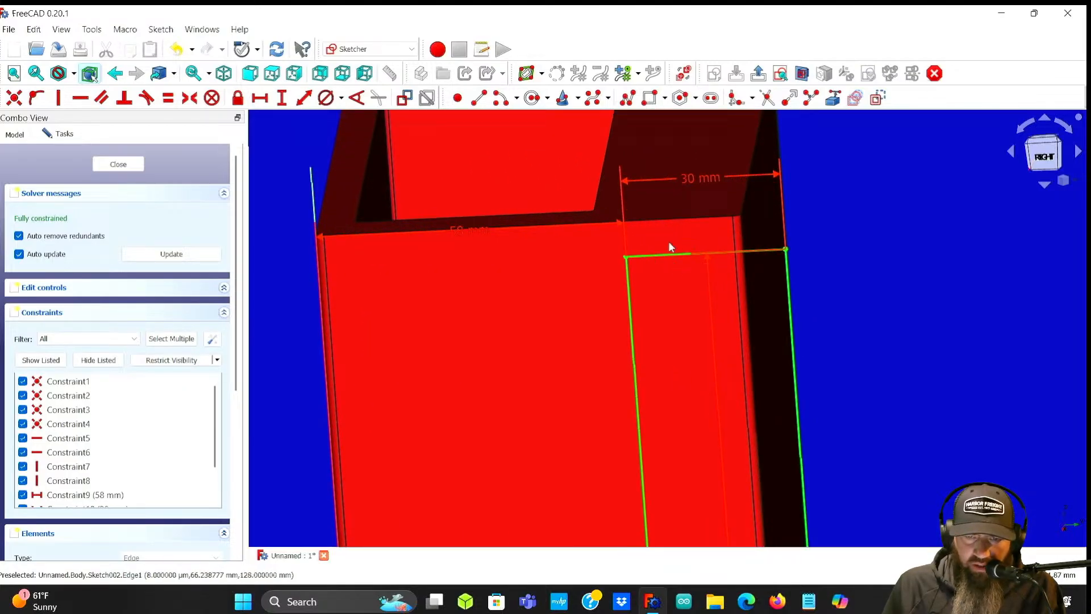
scroll(677, 255, "down", 3)
middle_click_drag(682, 251, 761, 278)
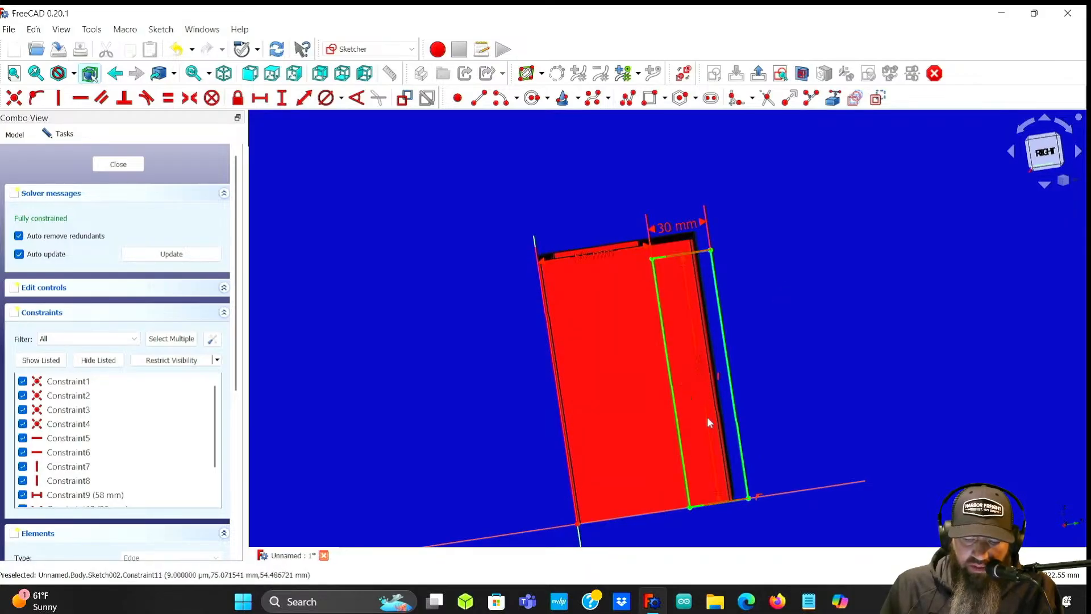
left_click(118, 164)
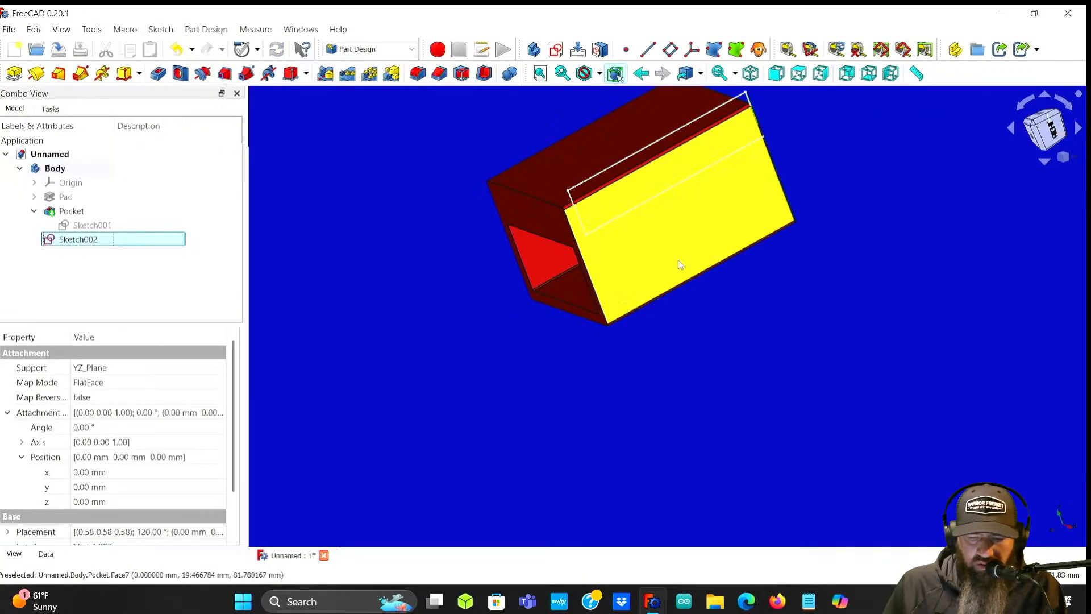
- Cut a pocket from Sketch002 through all of the body, removing the thick wall behind the front plate
left_click(158, 74)
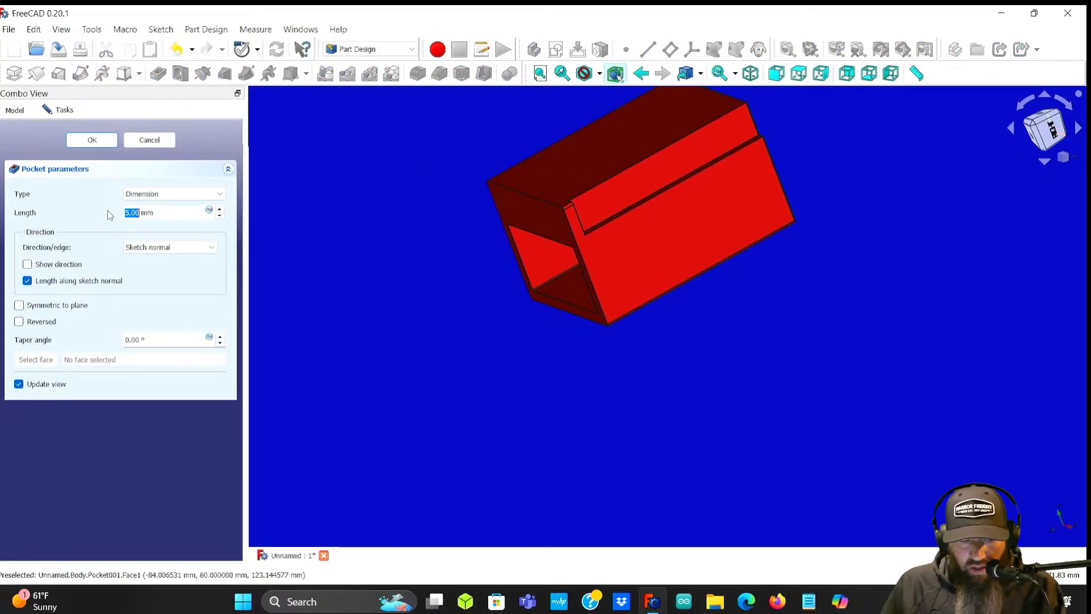
left_click(182, 199)
left_click(170, 216)
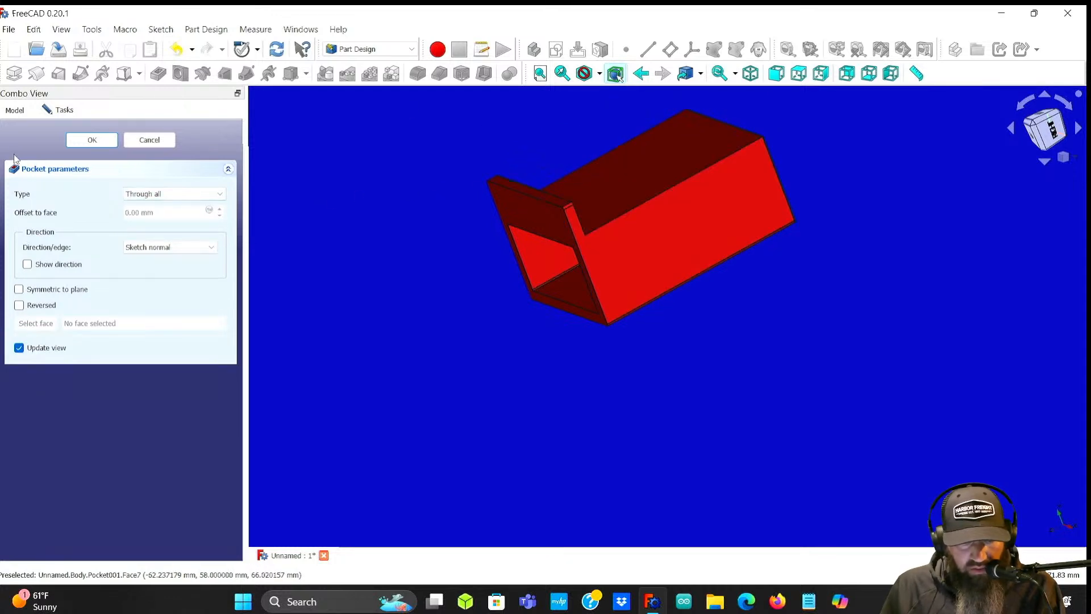
left_click(88, 141)
- Examine the cut body from several angles, including the raised front plate and the pocket opening
middle_click_drag(346, 223, 429, 178)
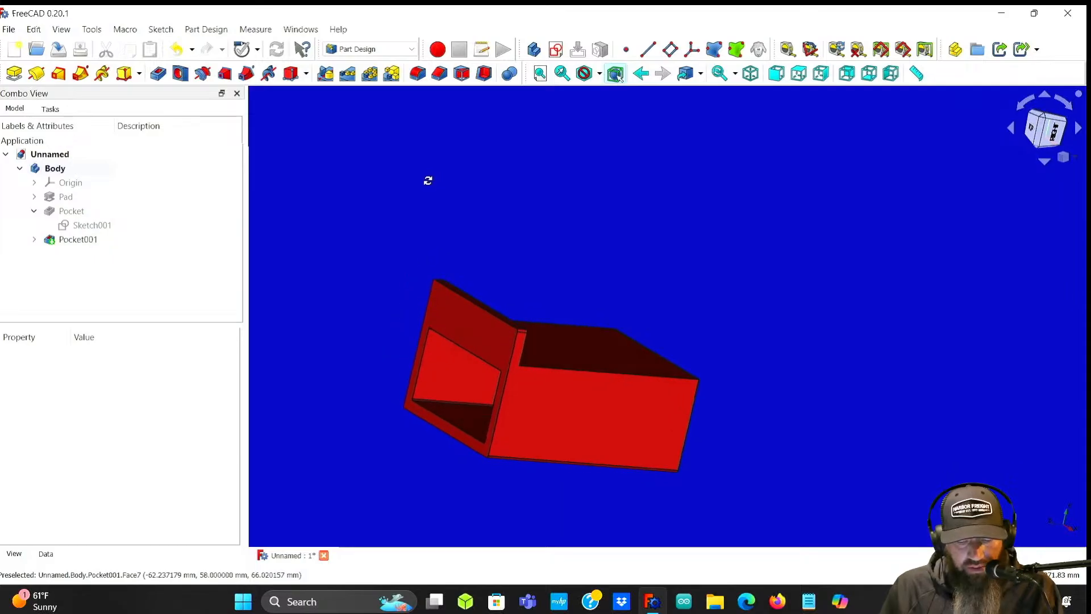
middle_click_drag(741, 397, 829, 332)
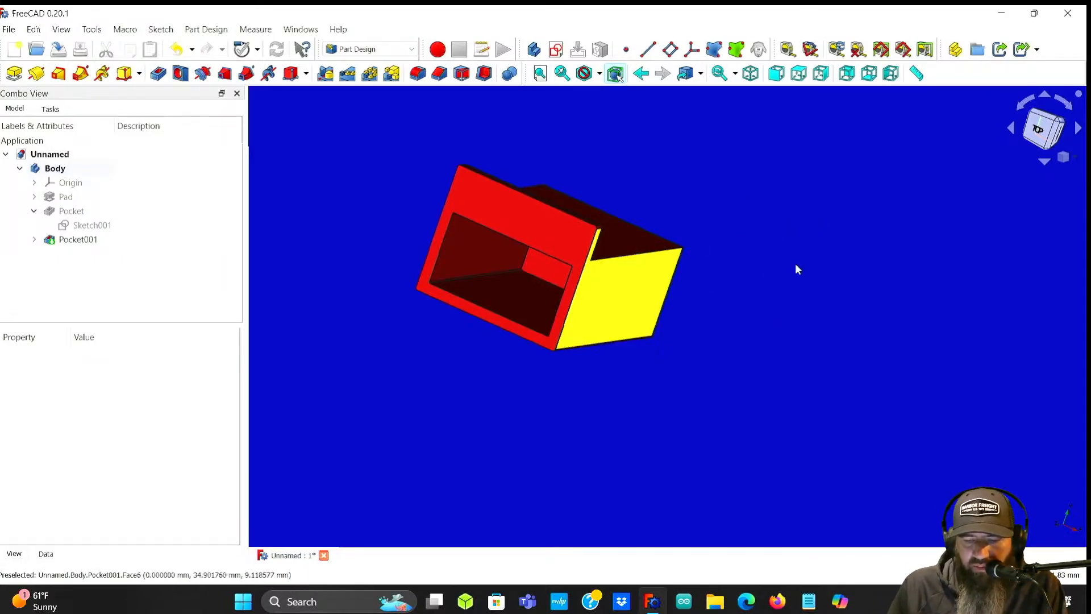
middle_click_drag(607, 126, 703, 182)
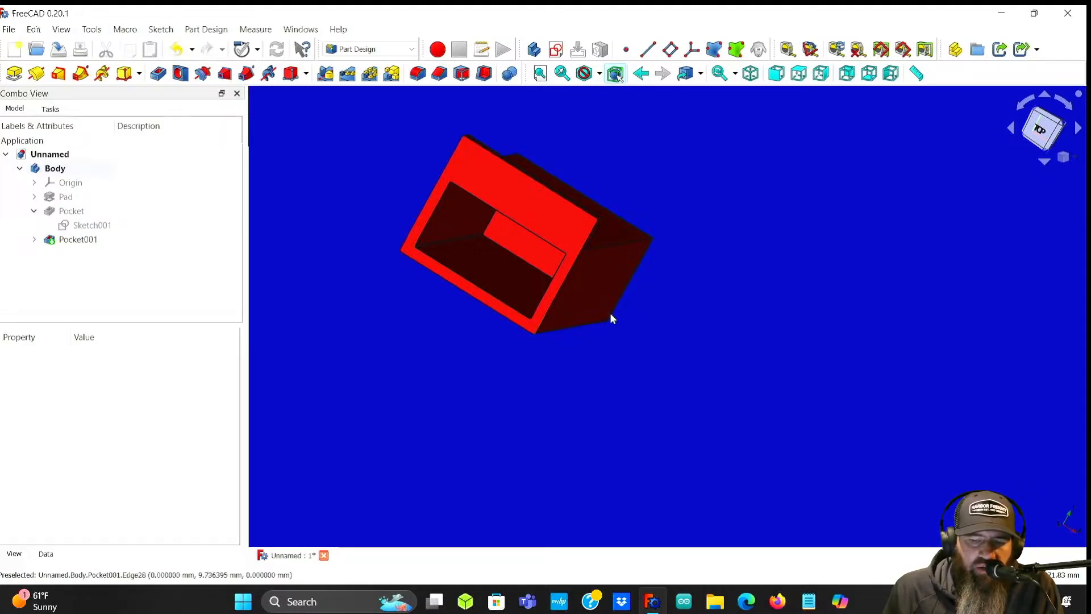
middle_click_drag(675, 276, 573, 274)
middle_click_drag(792, 268, 660, 305)
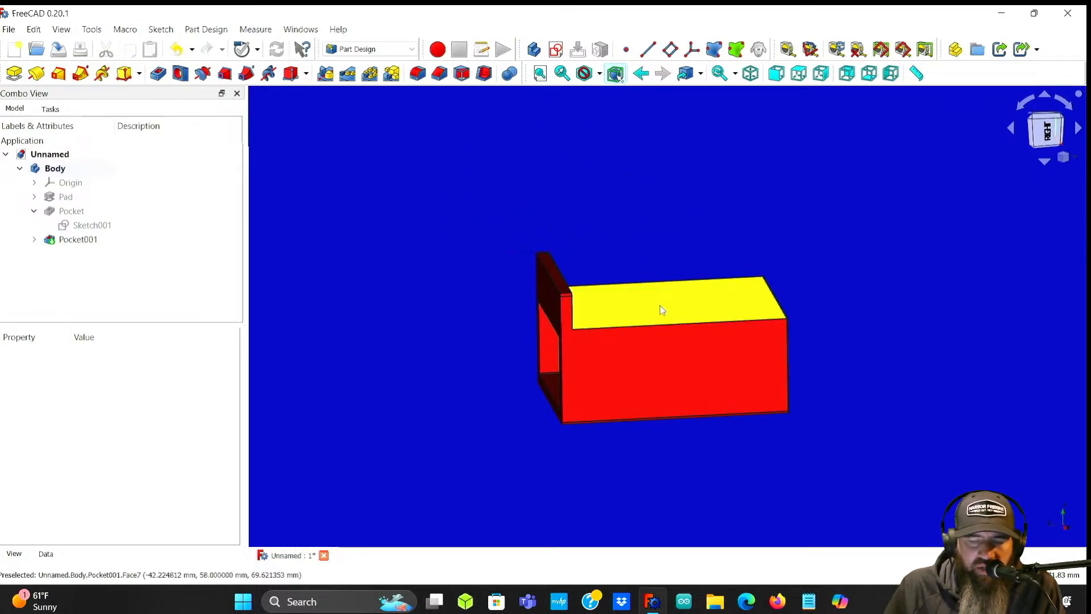
middle_click_drag(462, 259, 466, 284)
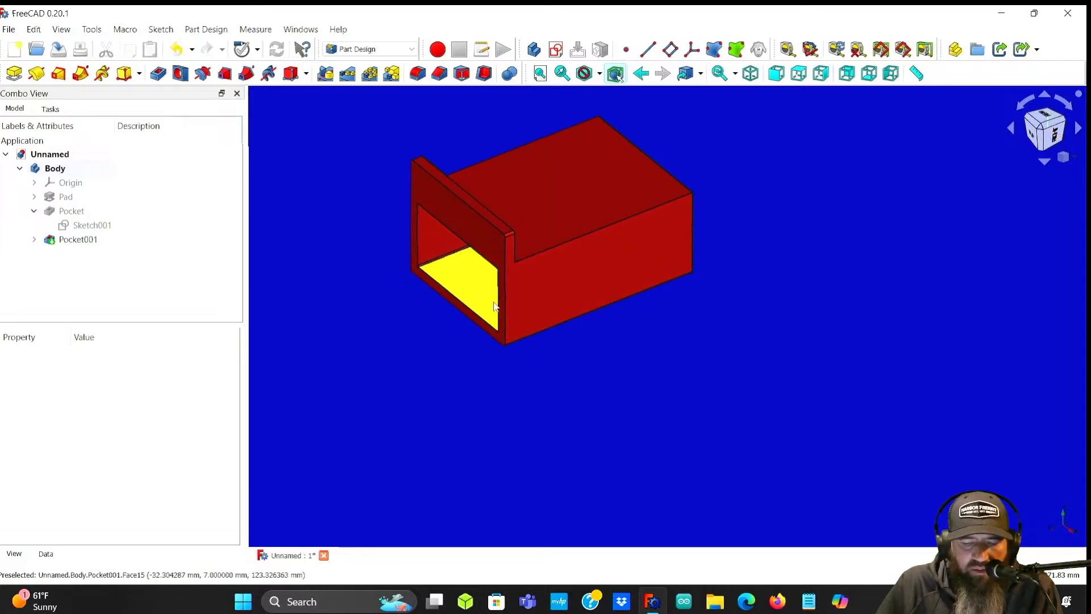
middle_click_drag(587, 331, 650, 333)
scroll(642, 341, "up", 5)
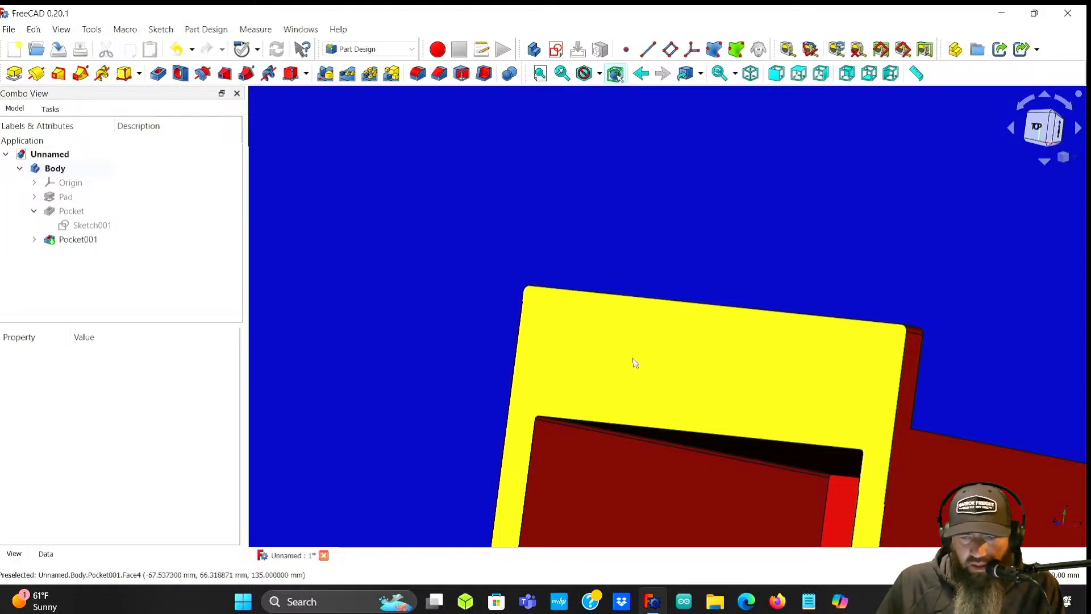
scroll(626, 247, "down", 6)
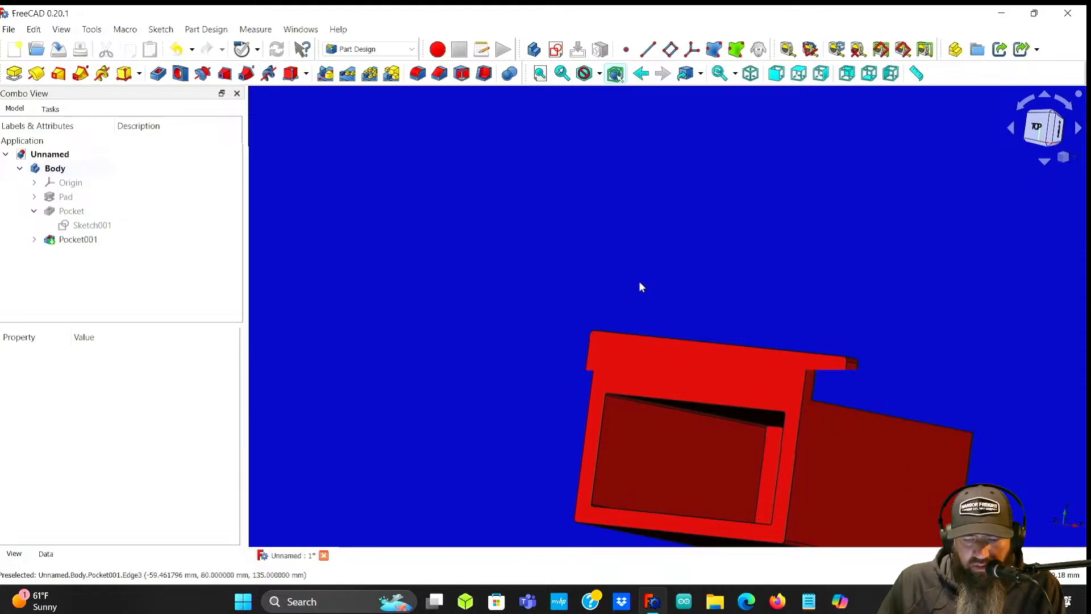
middle_click_drag(541, 309, 517, 338)
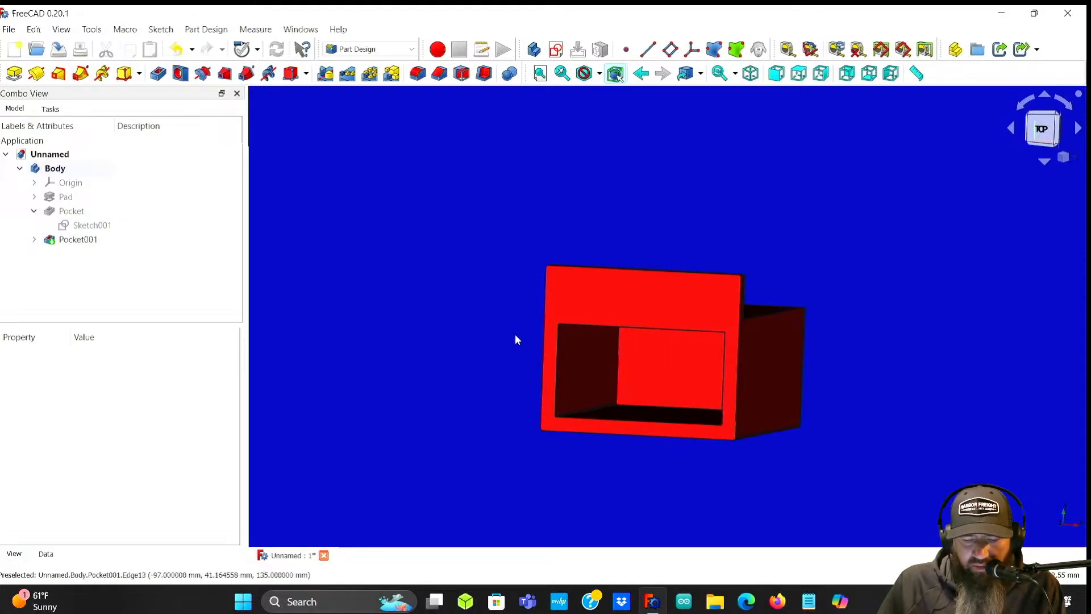
scroll(515, 335, "up", 3)
middle_click_drag(928, 341, 866, 301)
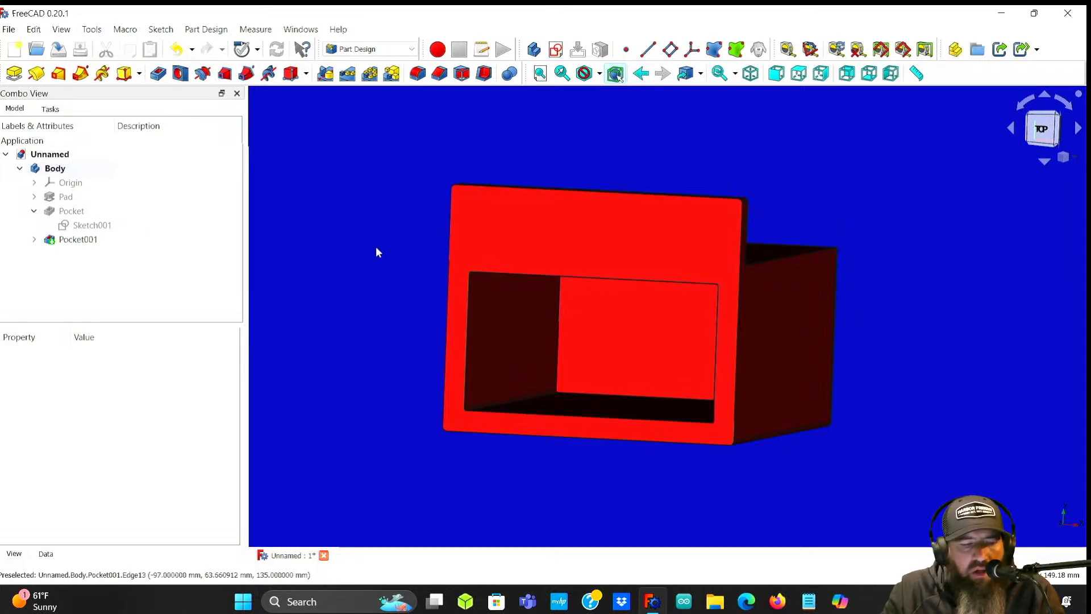
- Rename the finished body as Box and collapse its feature tree
left_click(35, 211)
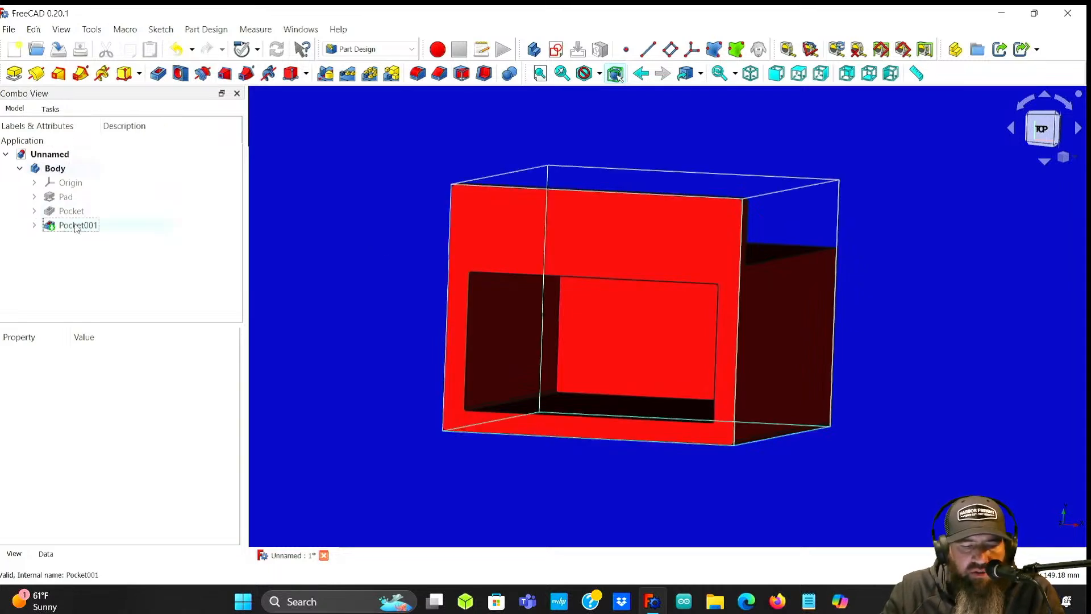
left_click(57, 169)
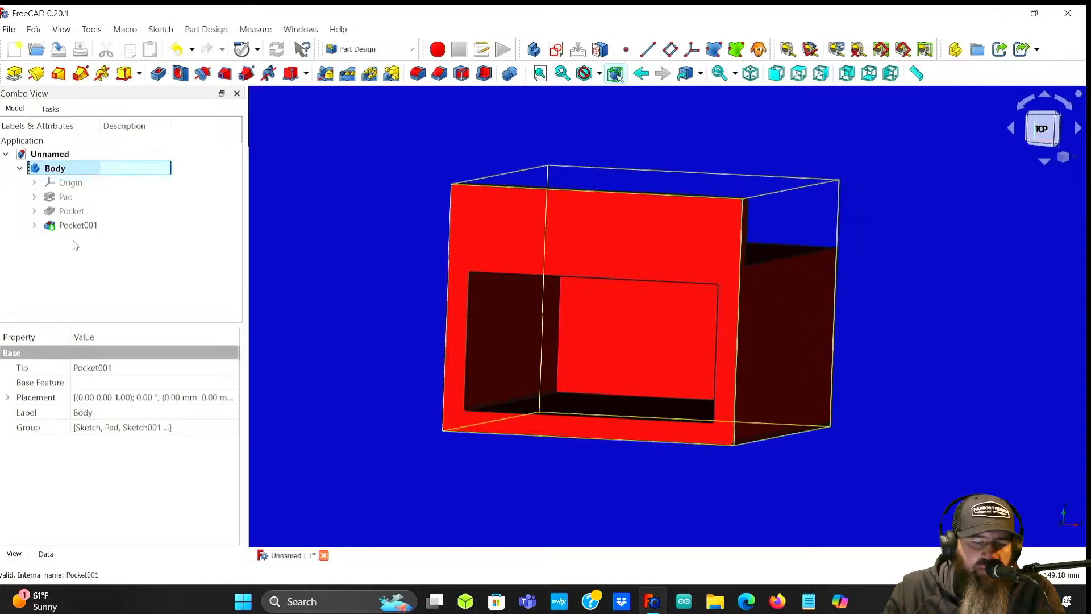
left_click(80, 225)
left_click(65, 169)
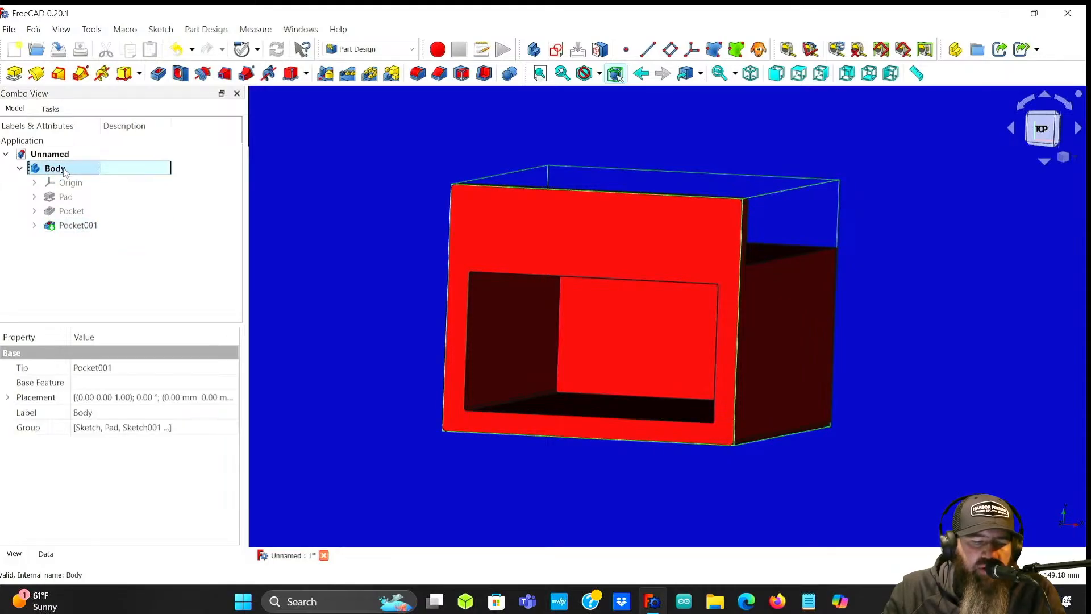
right_click(64, 170)
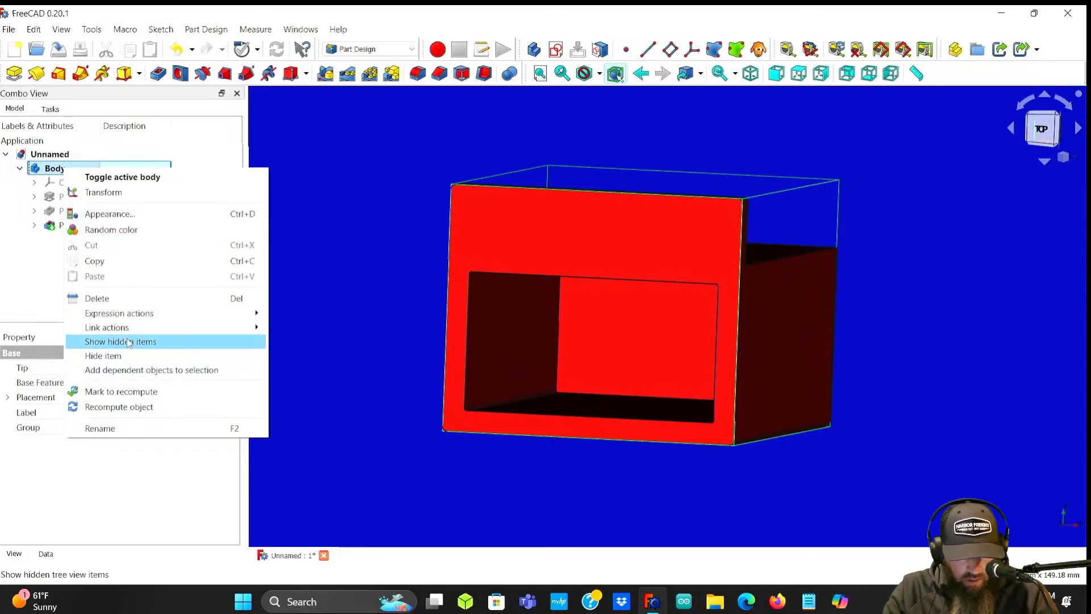
left_click(126, 428)
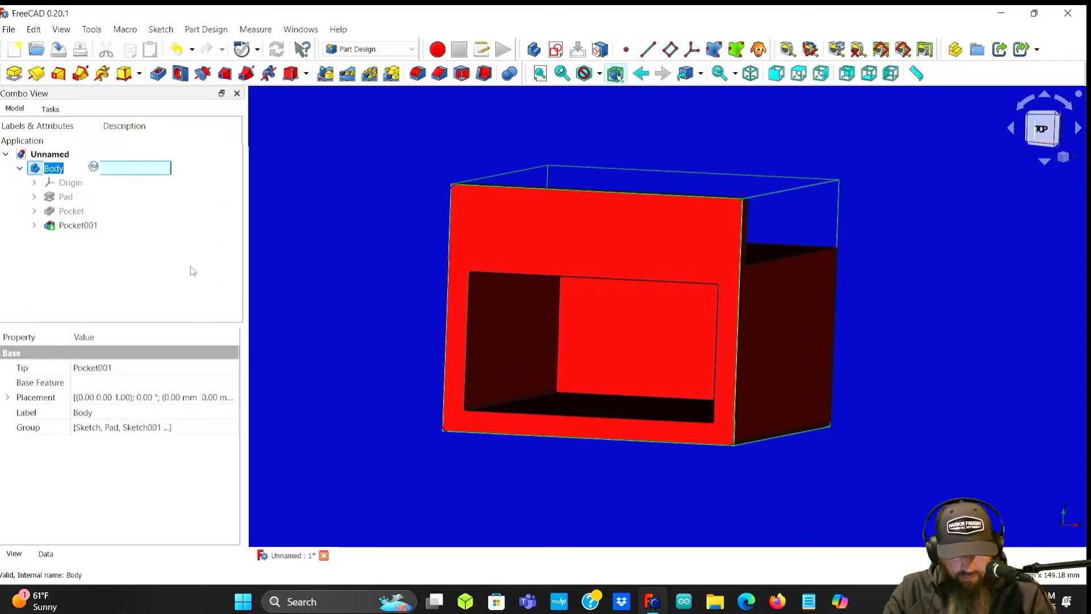
type("Box")
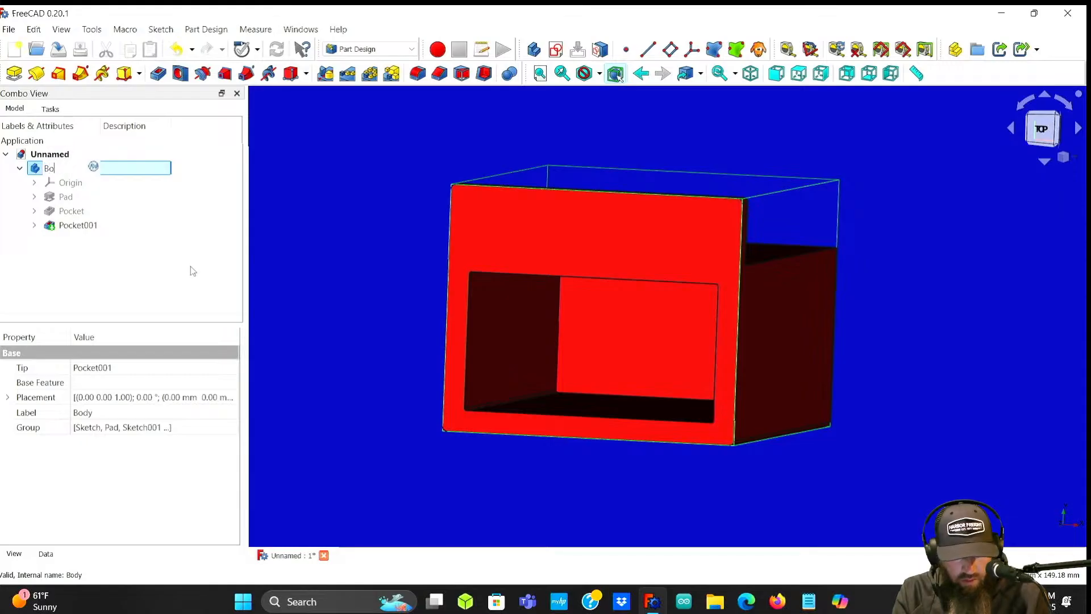
left_click(126, 267)
left_click(19, 168)
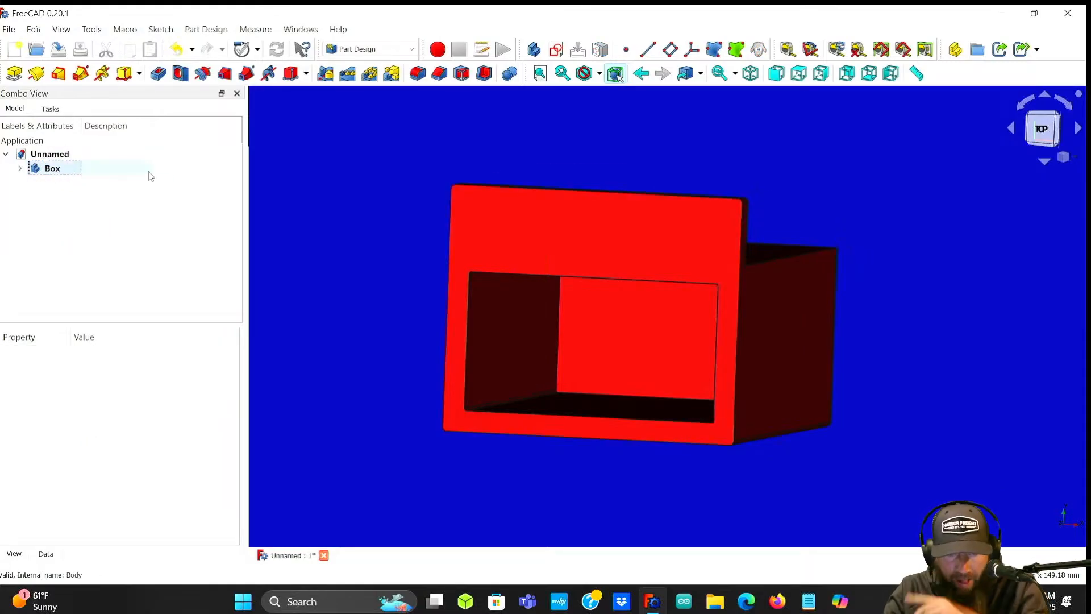
- Create a new, separate body in the document alongside Box
left_click(533, 49)
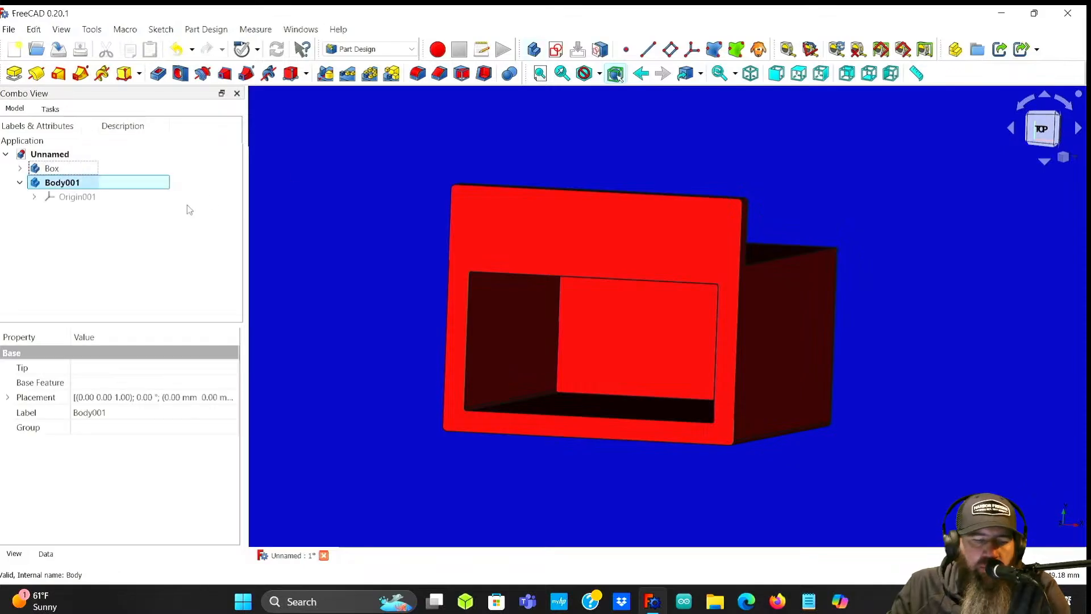
middle_click_drag(885, 360, 450, 342)
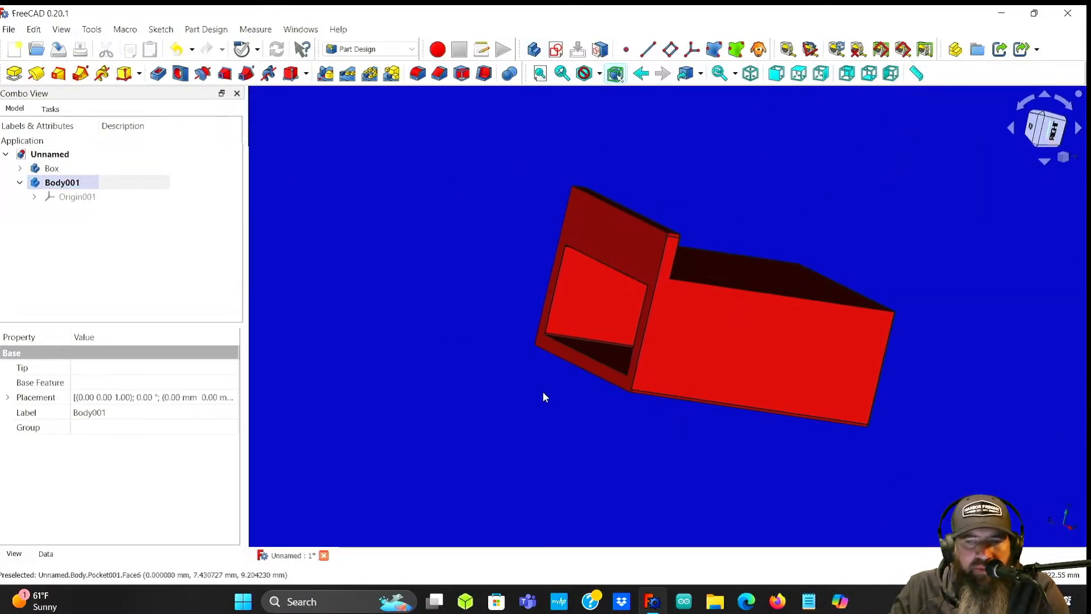
middle_click_drag(874, 448, 628, 445)
middle_click_drag(645, 444, 871, 389)
middle_click_drag(809, 412, 734, 345)
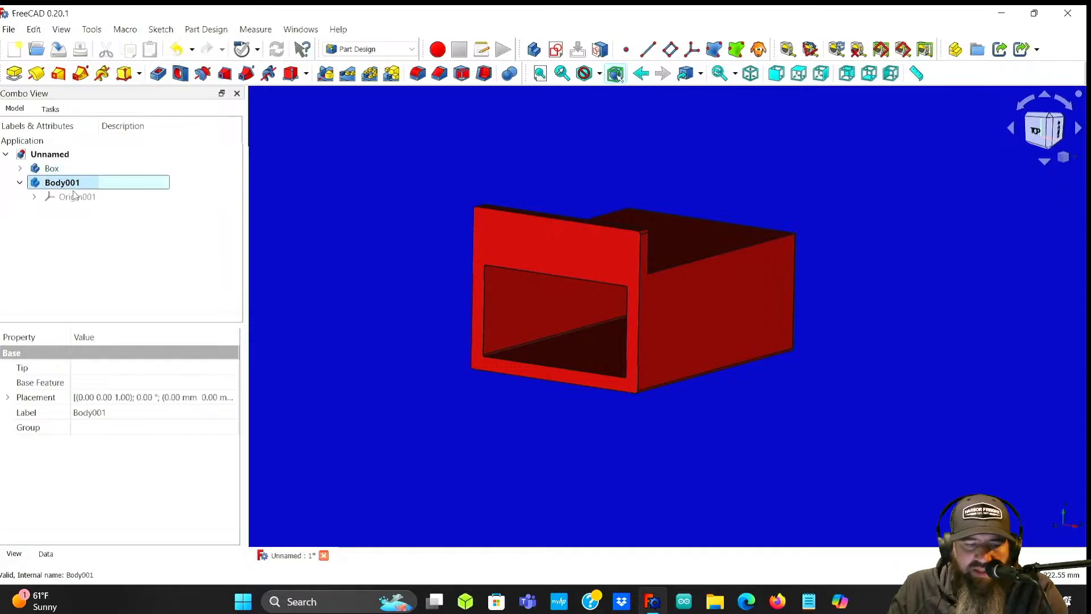
middle_click_drag(834, 340, 749, 401)
middle_click_drag(544, 366, 453, 330)
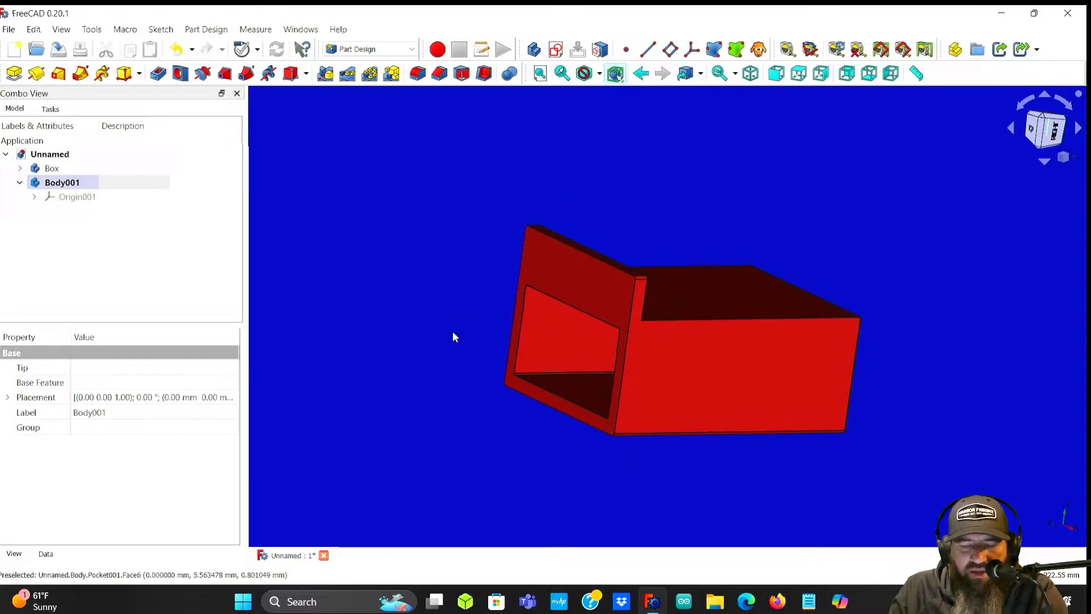
- Rename the new empty body as top mount
left_click(75, 183)
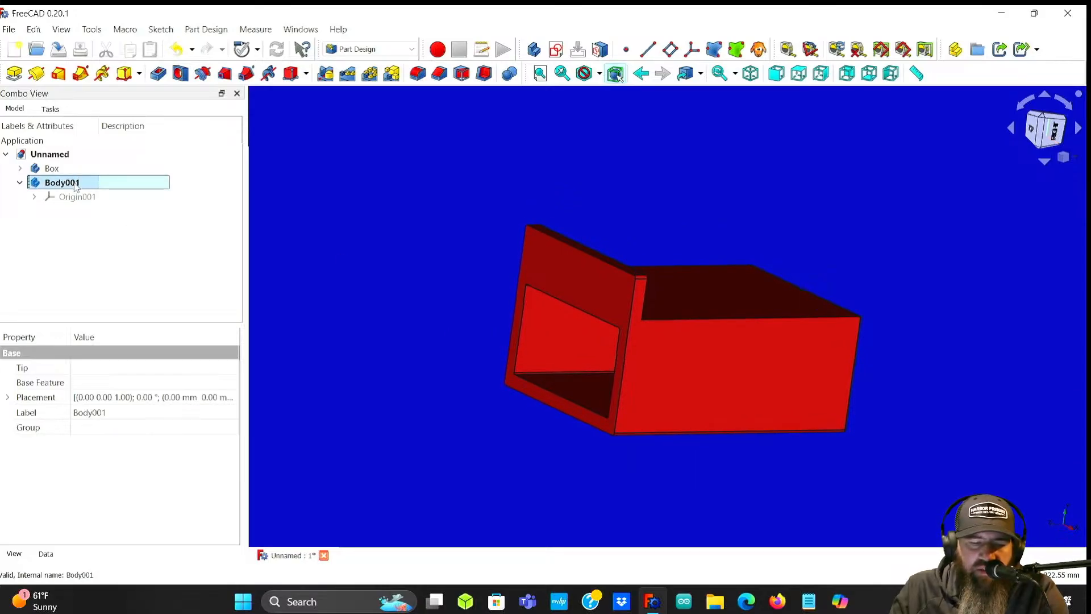
right_click(74, 183)
left_click(108, 444)
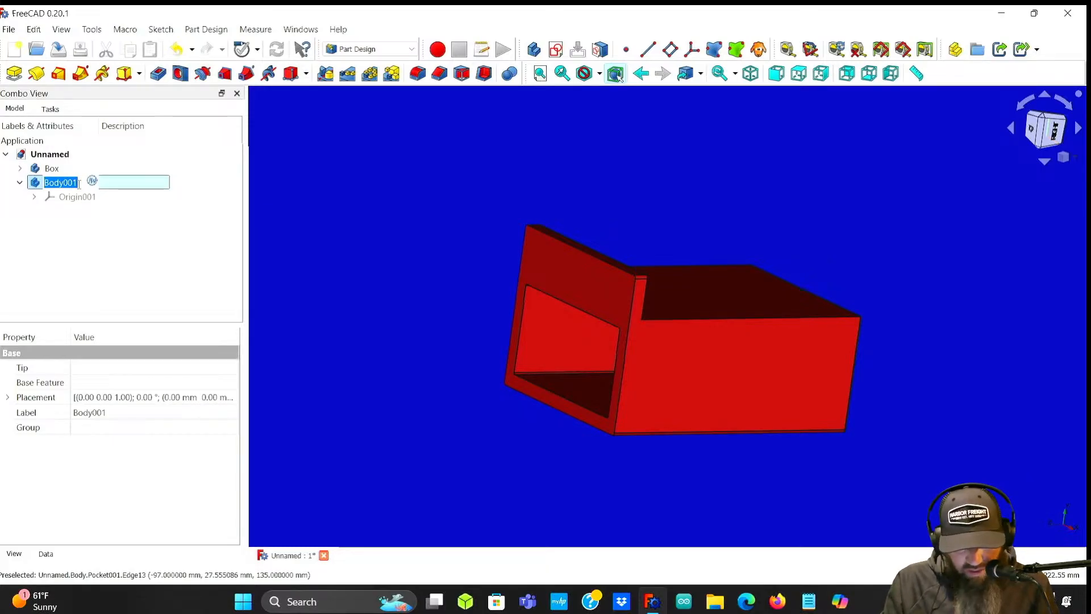
type("to")
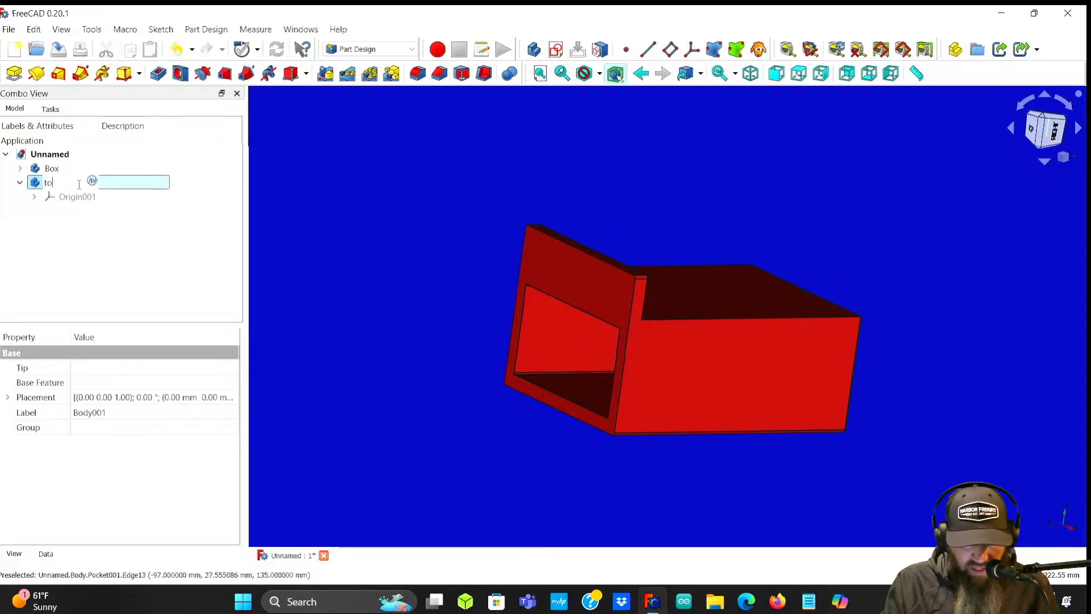
type("p mount")
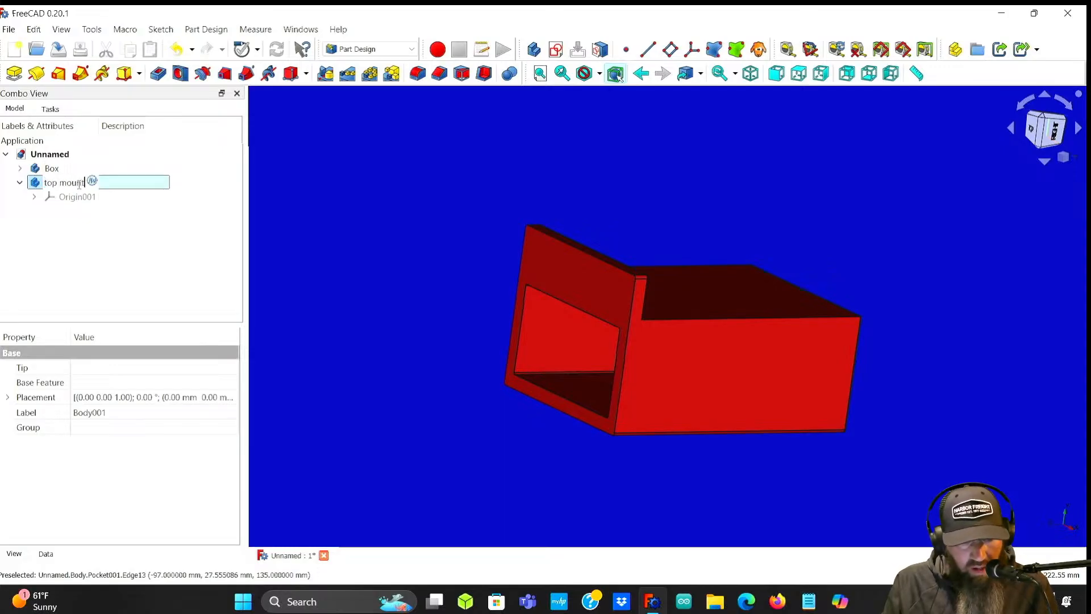
left_click(396, 165)
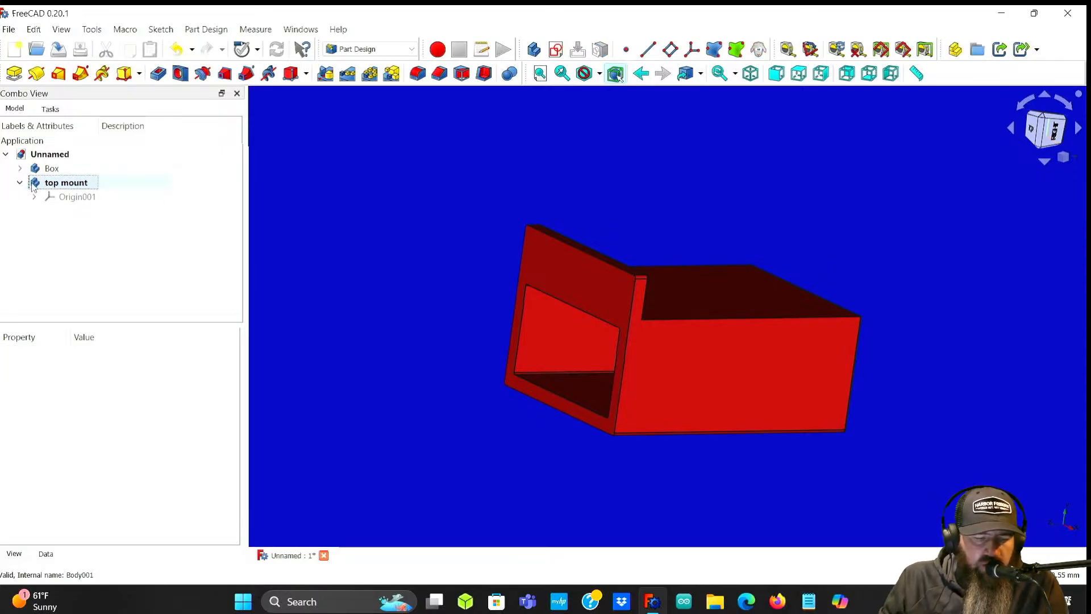
- Start a sketch on the YZ base plane of the top mount body, oriented with the front plate upright
middle_click_drag(565, 157, 571, 344)
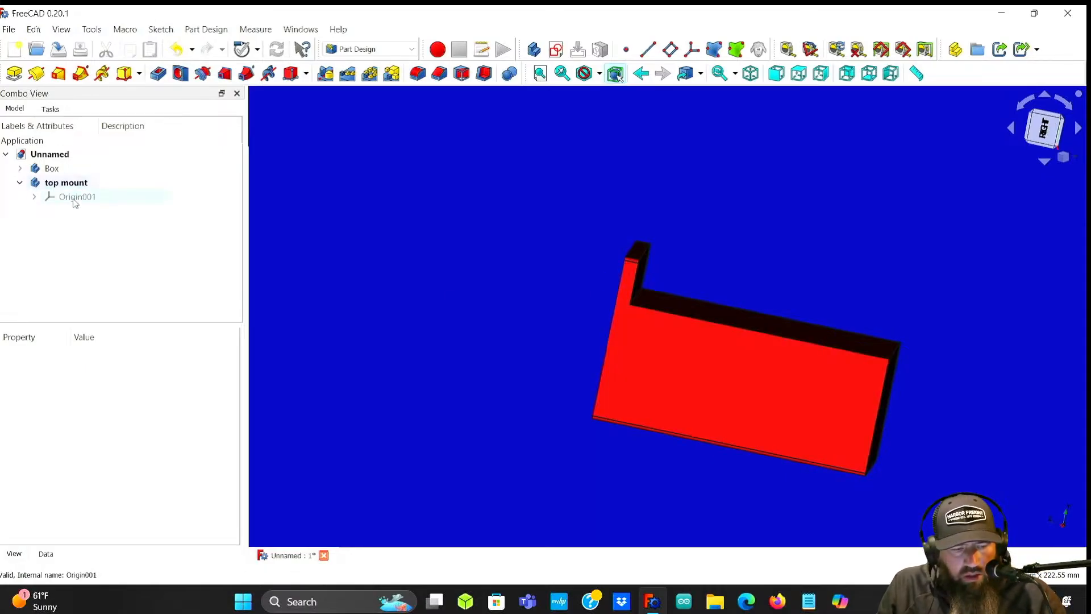
left_click(557, 52)
scroll(786, 309, "up", 2)
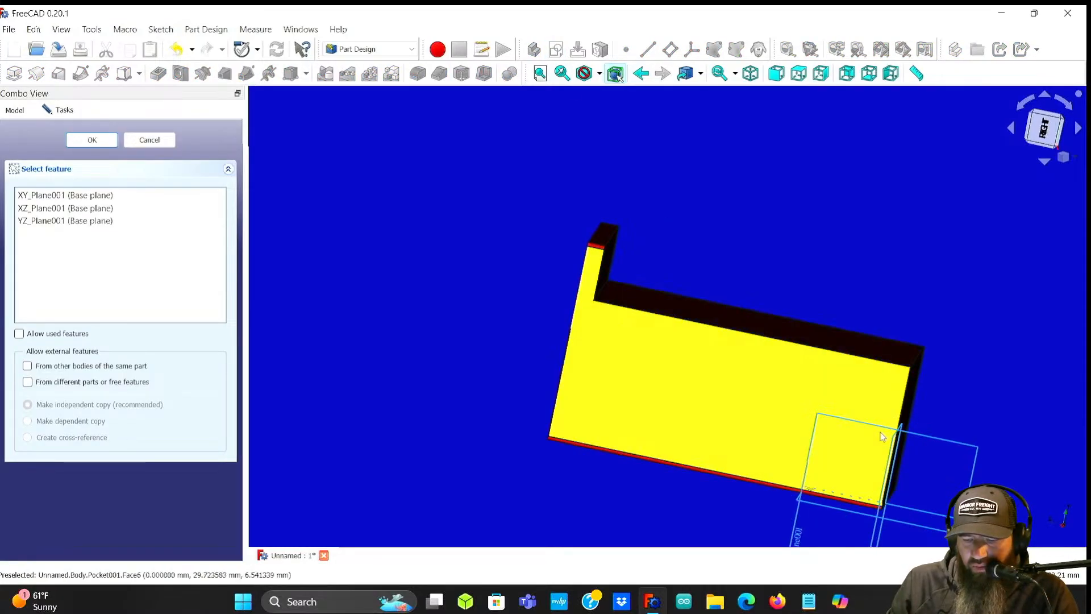
left_click(876, 424)
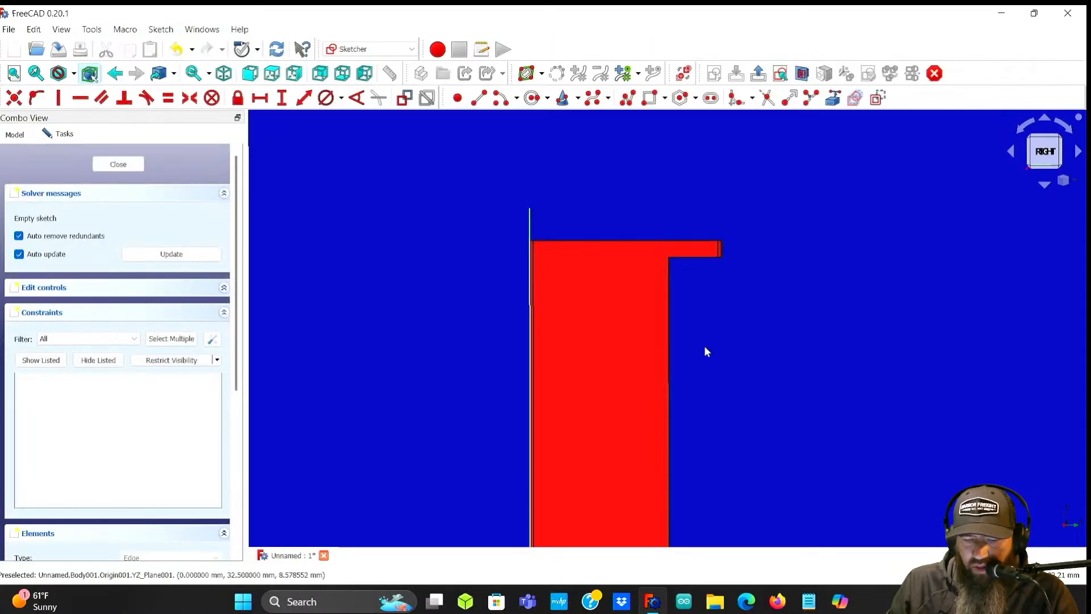
scroll(725, 322, "down", 1)
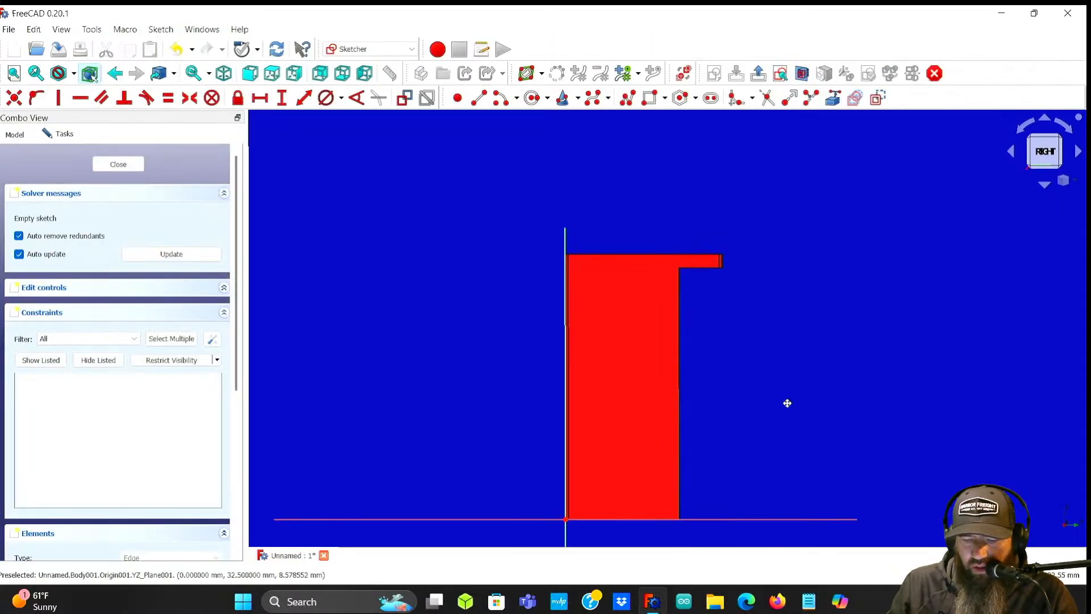
left_click(1032, 121)
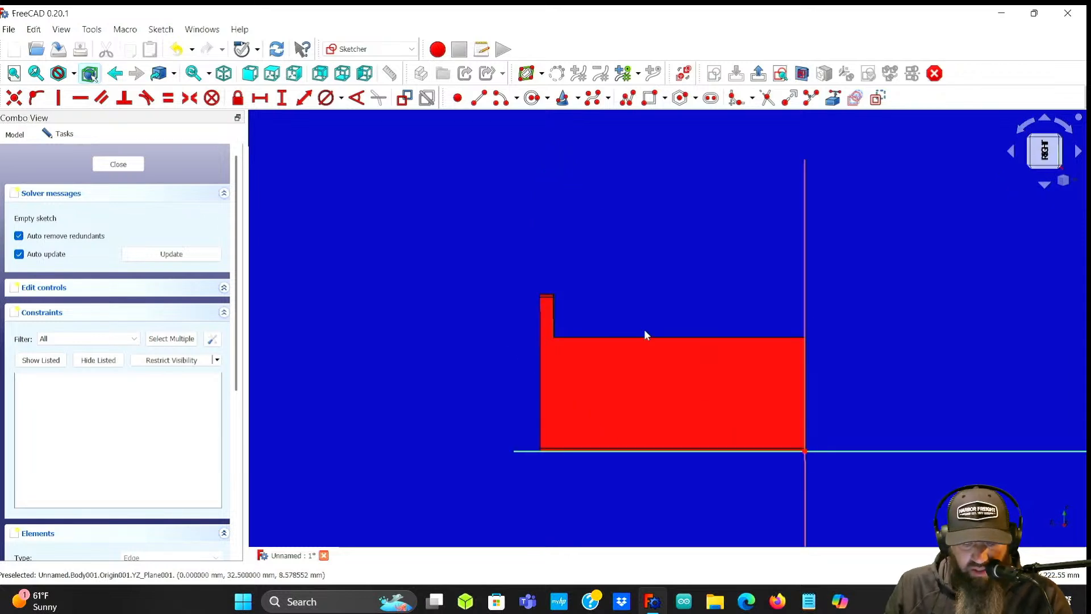
scroll(591, 314, "up", 2)
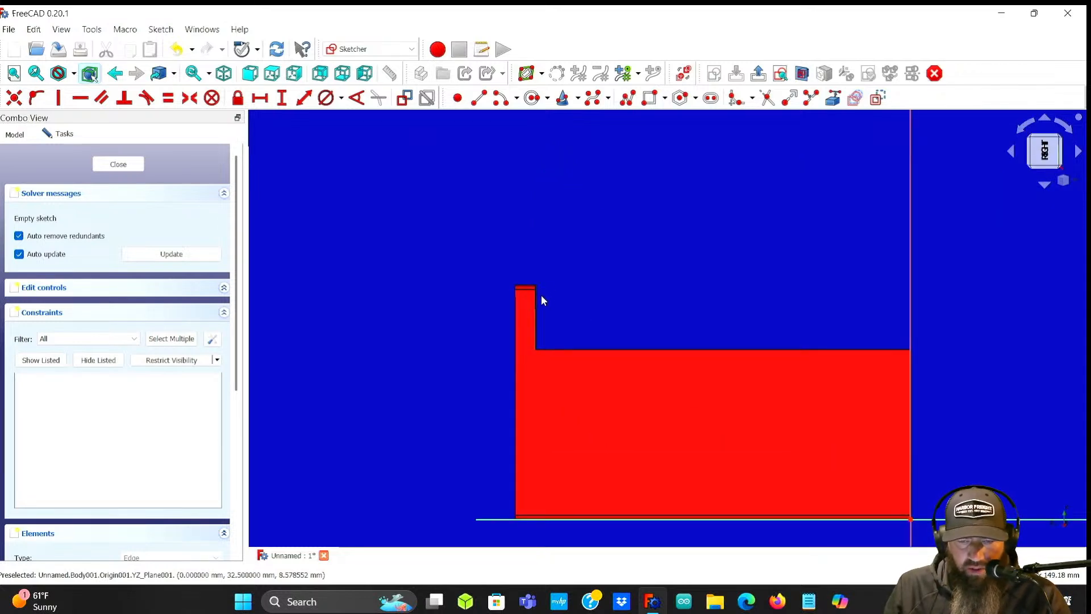
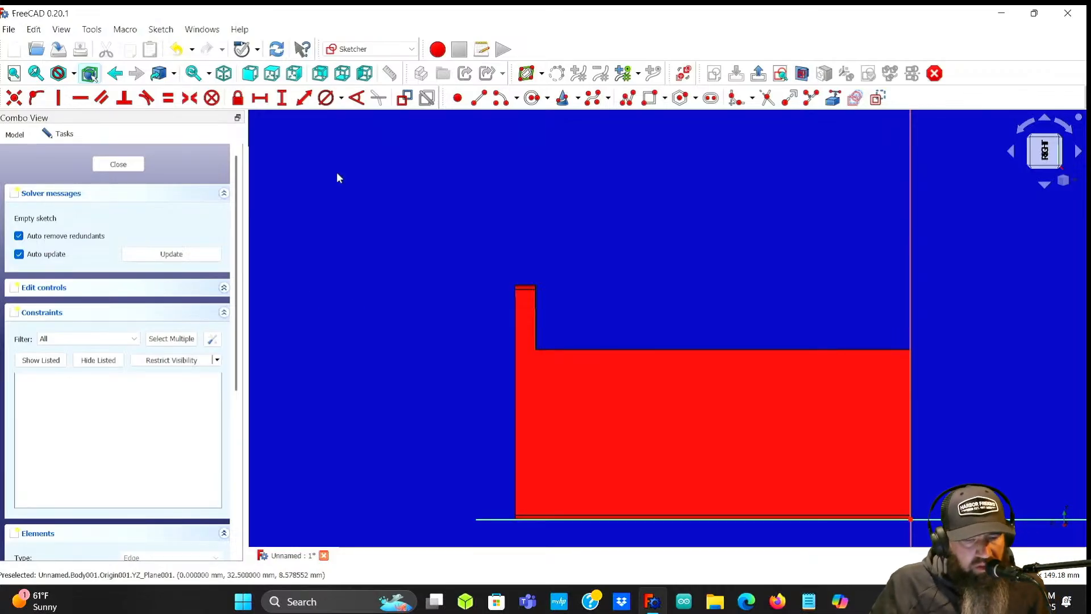
- Sketch a closed tapered polyline above the box from the front plate's inner face: long straight edge, small rounded tip, sloped return and short closing edge
left_click(625, 98)
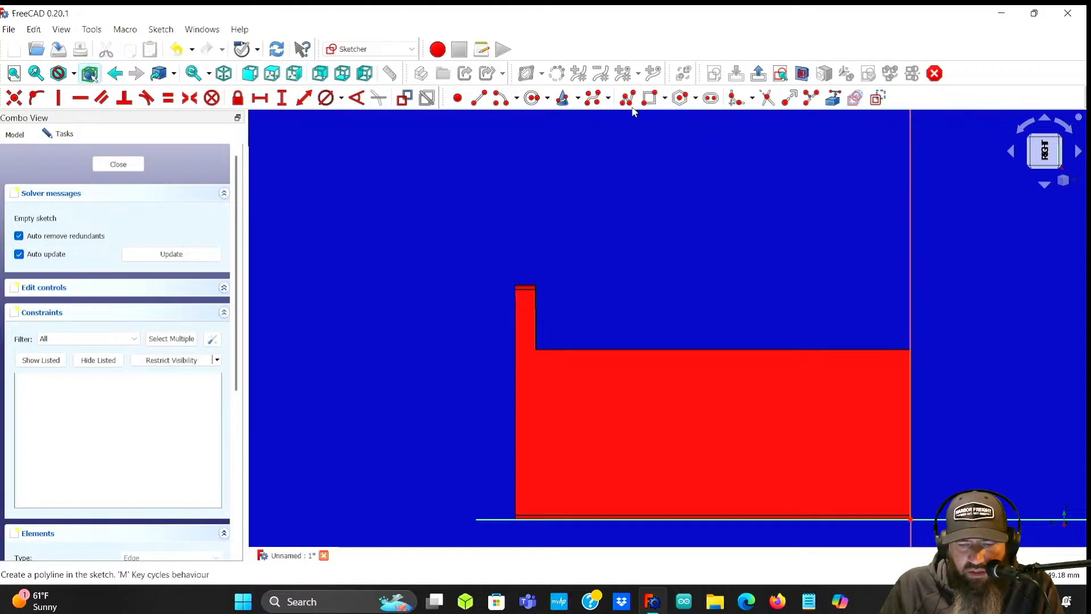
left_click(535, 302)
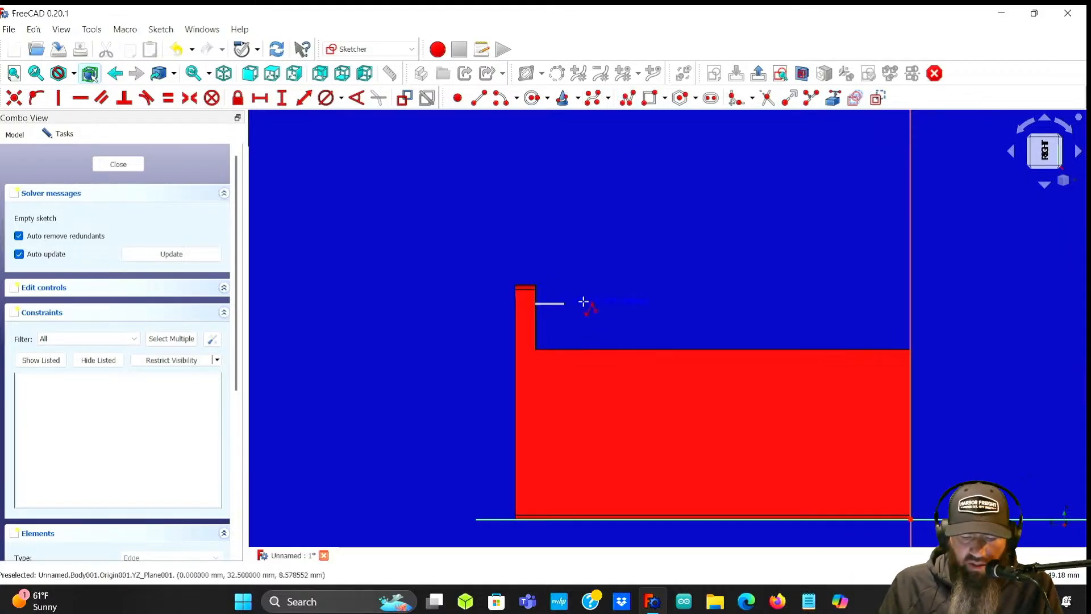
left_click(785, 304)
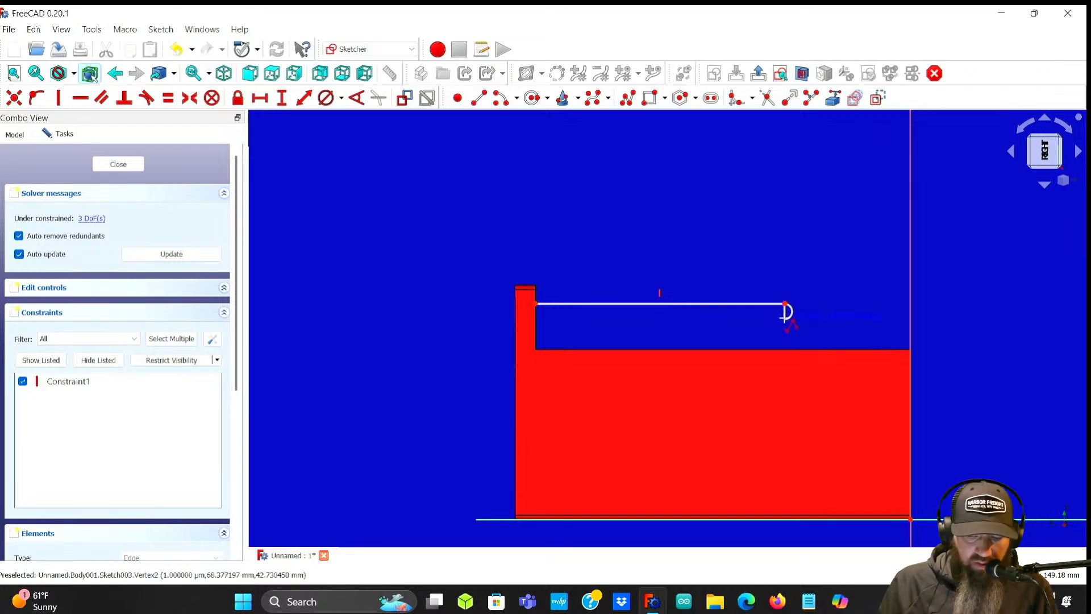
left_click(786, 315)
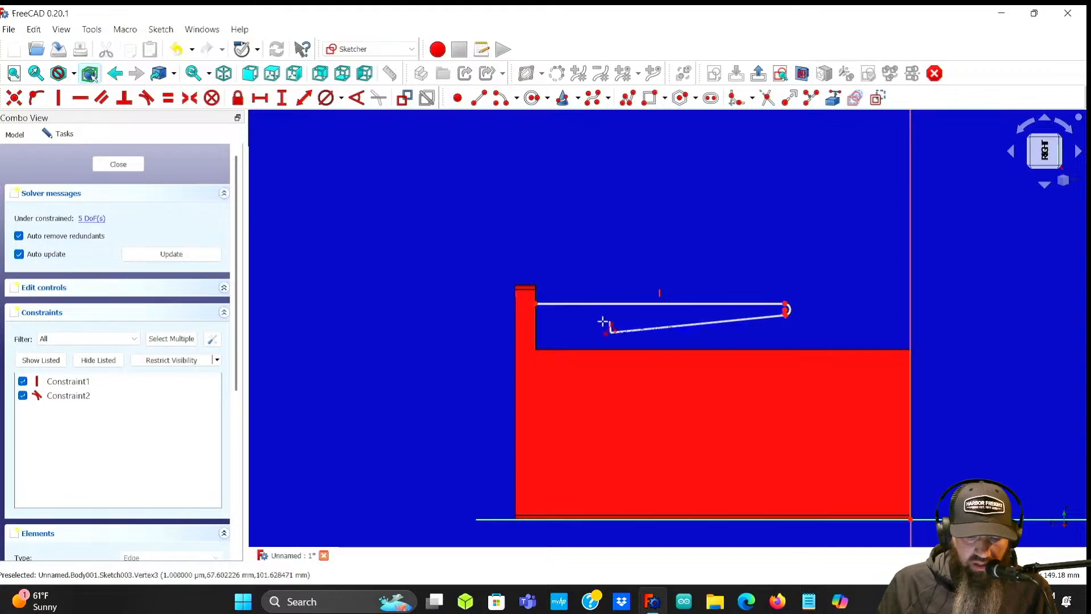
left_click(542, 339)
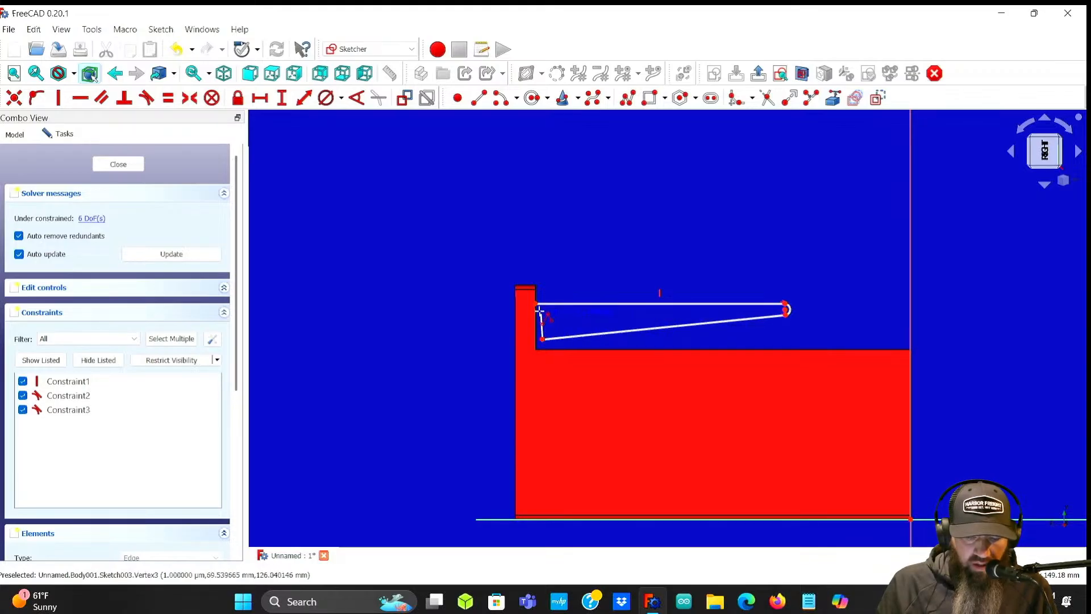
left_click(537, 305)
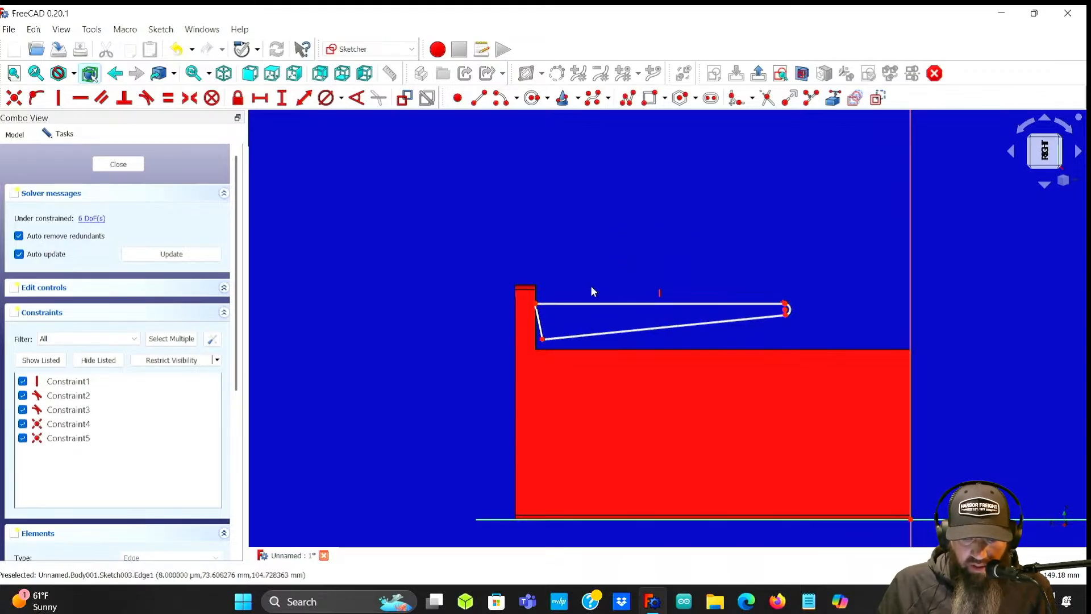
- Try to apply a vertical constraint to the profile's short closing edge beside the front plate
left_click(539, 319)
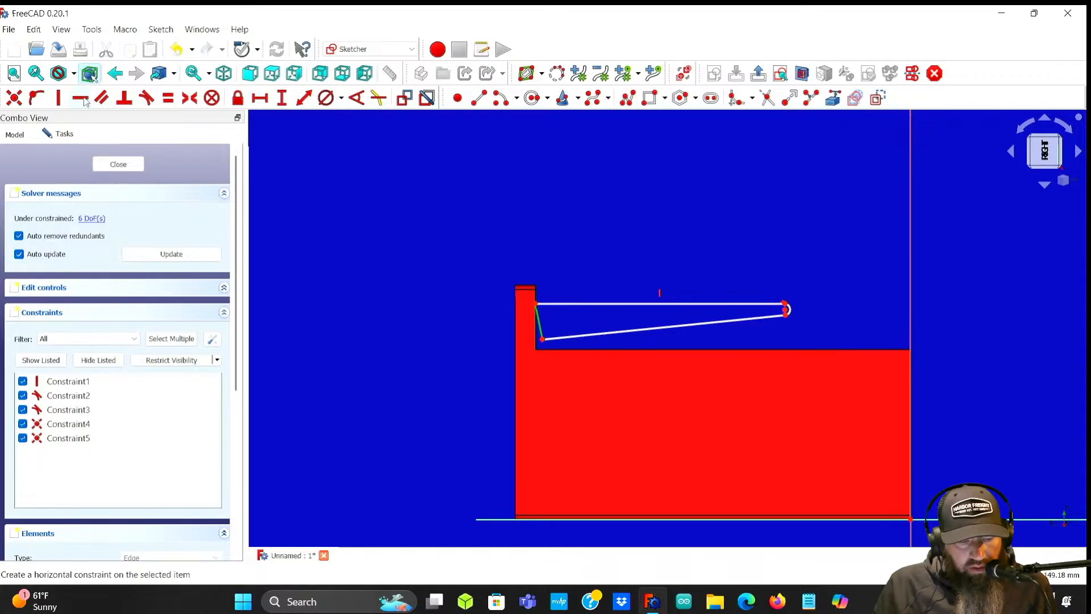
left_click(58, 98)
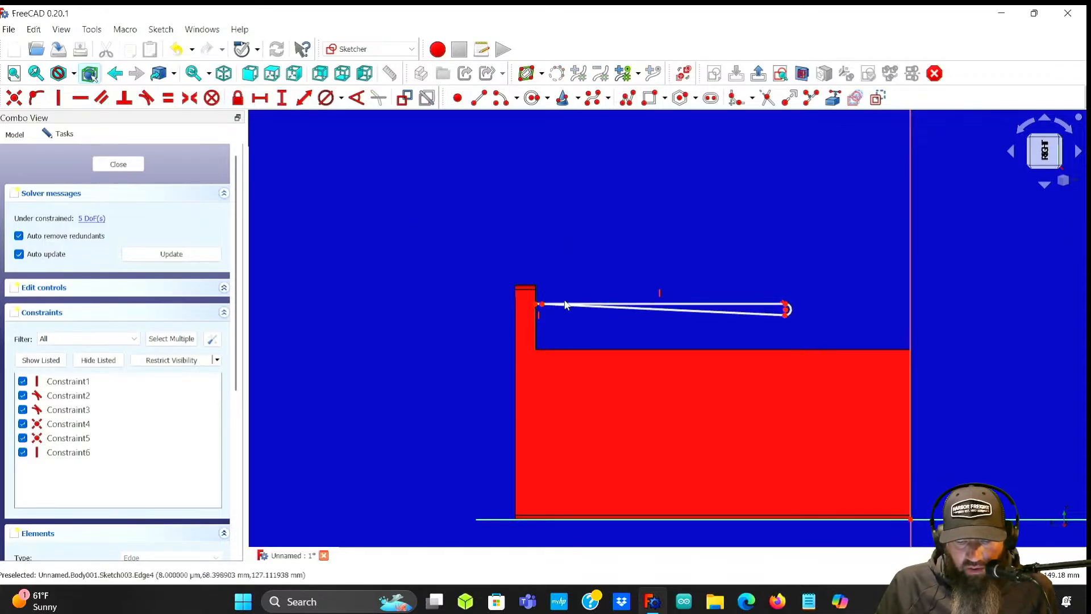
scroll(560, 299, "up", 4)
mouse_move(516, 315)
left_mouse_down()
mouse_move(513, 327)
mouse_move(525, 314)
mouse_move(585, 316)
mouse_move(538, 312)
mouse_move(522, 328)
left_mouse_up()
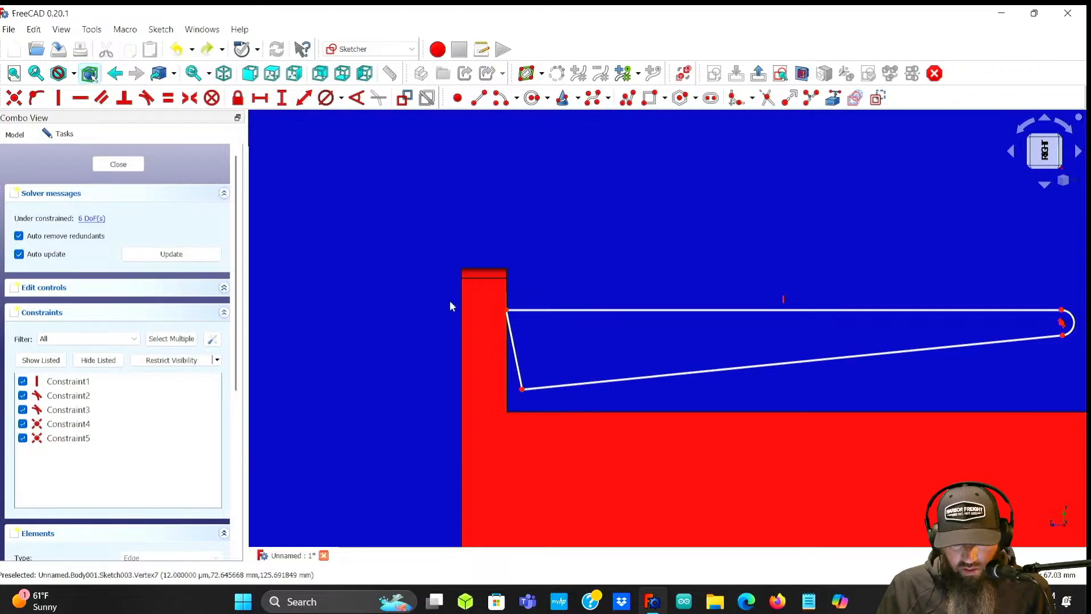
- Straighten the profile's short closing edge with a horizontal constraint and shift the edge just clear of the front plate's inner face
mouse_move(522, 390)
left_mouse_down()
mouse_move(512, 394)
mouse_move(502, 381)
left_mouse_up()
left_click(503, 364)
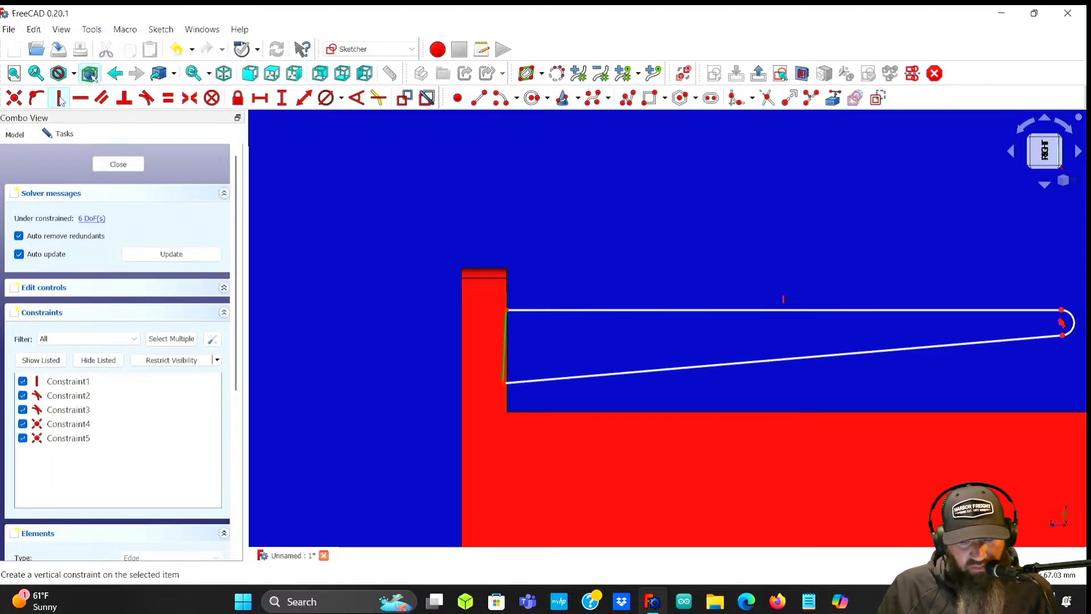
left_click(370, 228)
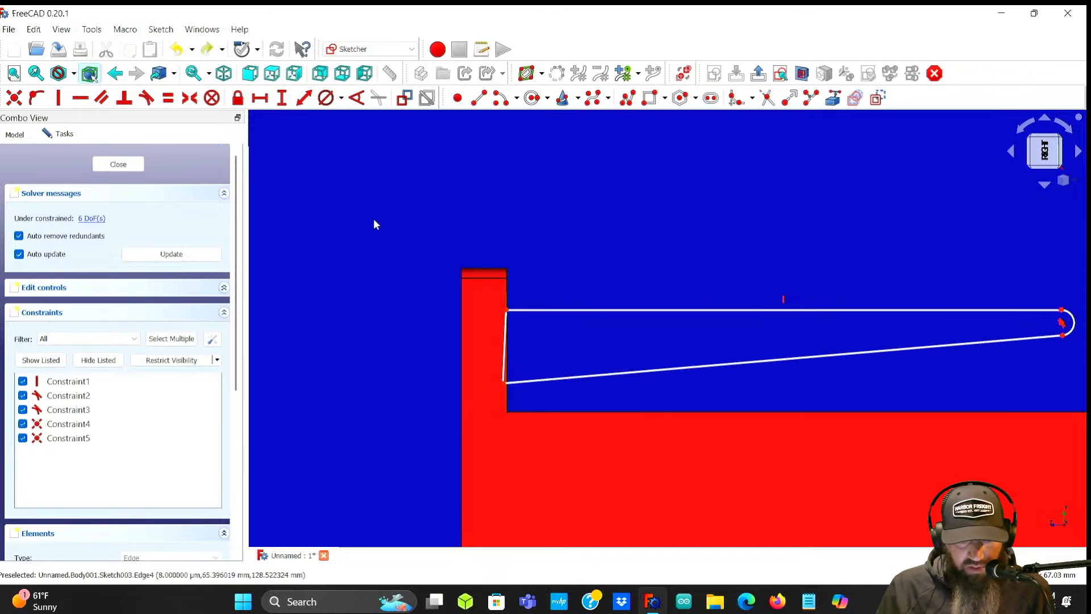
left_click(504, 369)
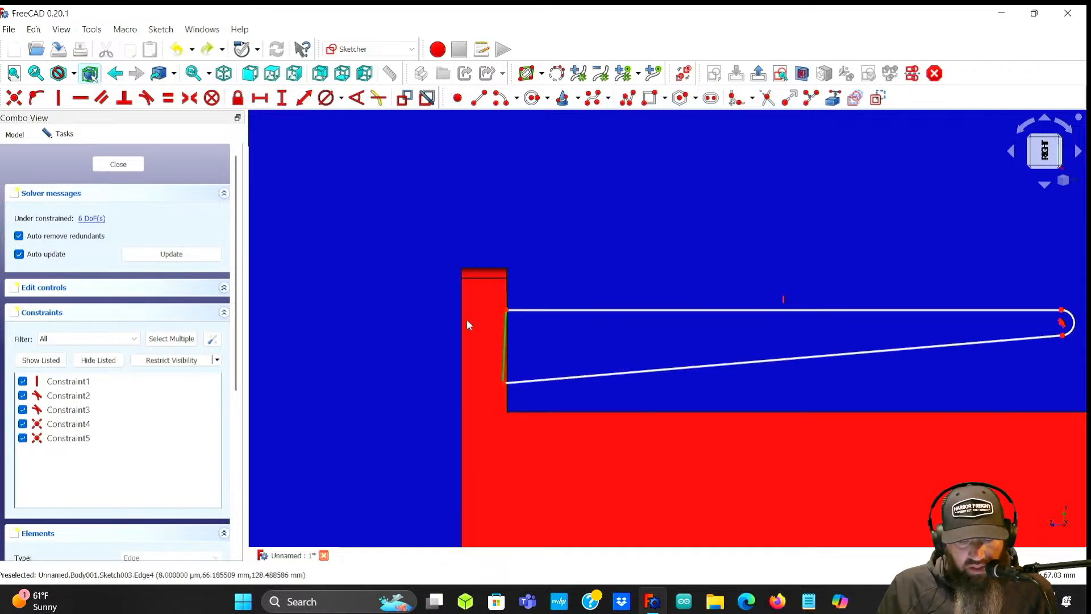
left_click(80, 98)
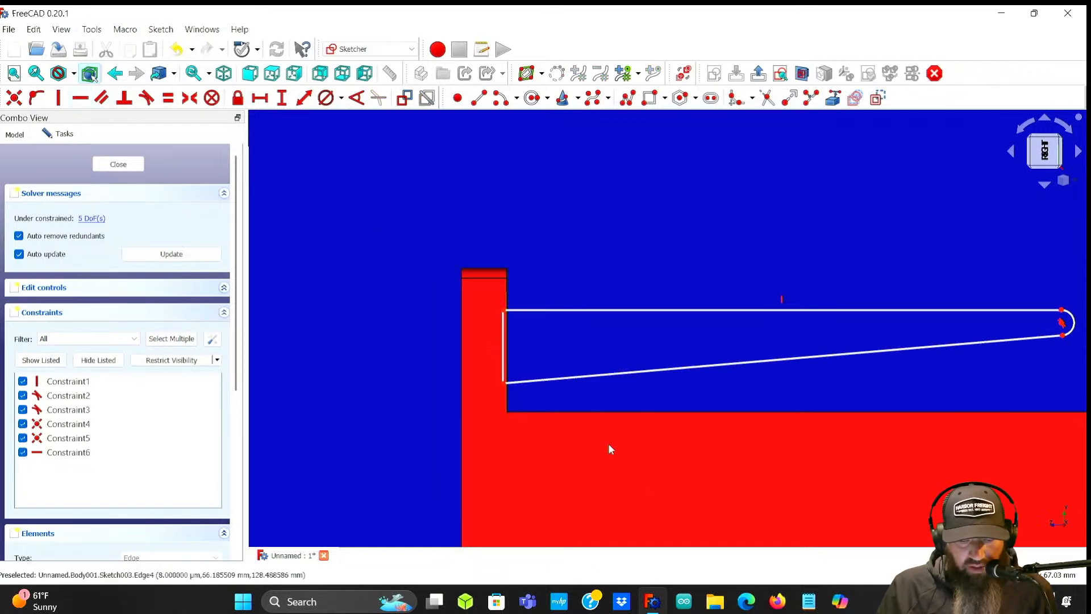
mouse_move(506, 360)
left_mouse_down()
mouse_move(509, 344)
mouse_move(574, 340)
left_mouse_up()
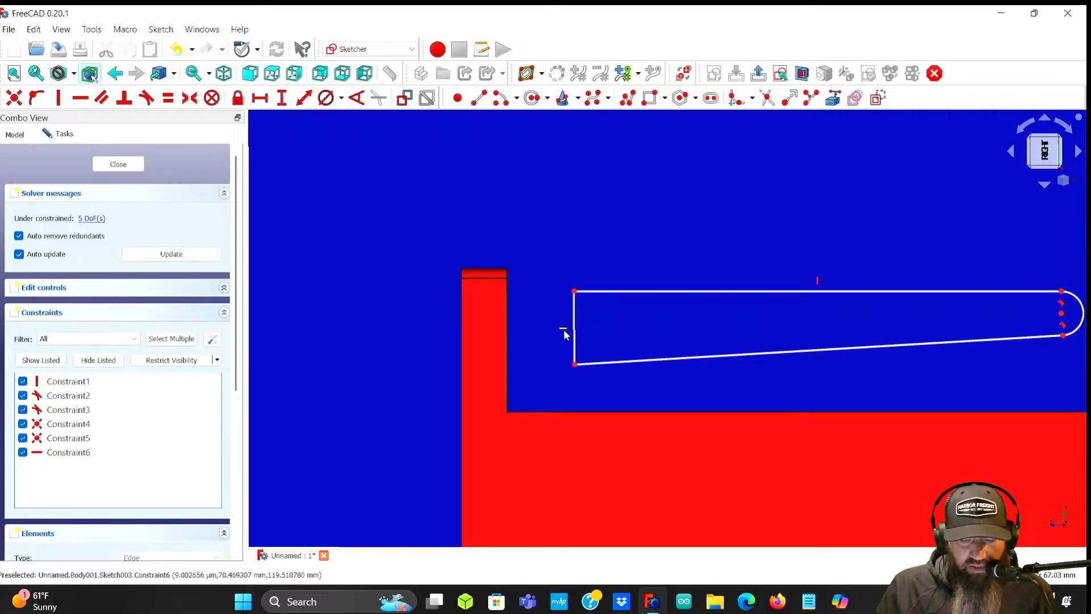
left_click_drag(577, 339, 519, 336)
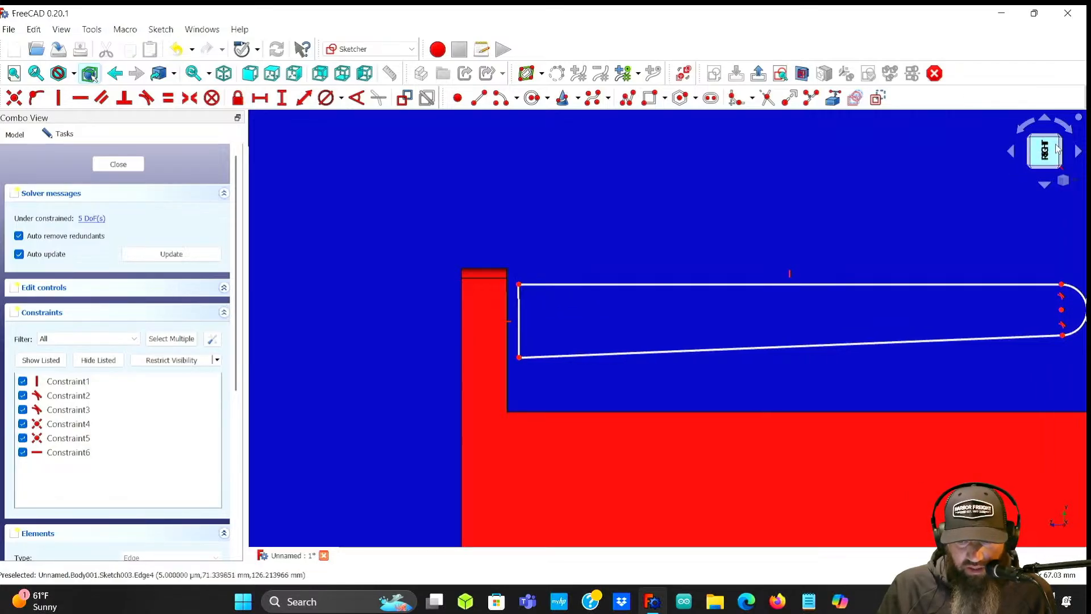
- Reposition the profile's short closing edge so it sits against the front plate's inner face
left_click(1066, 127)
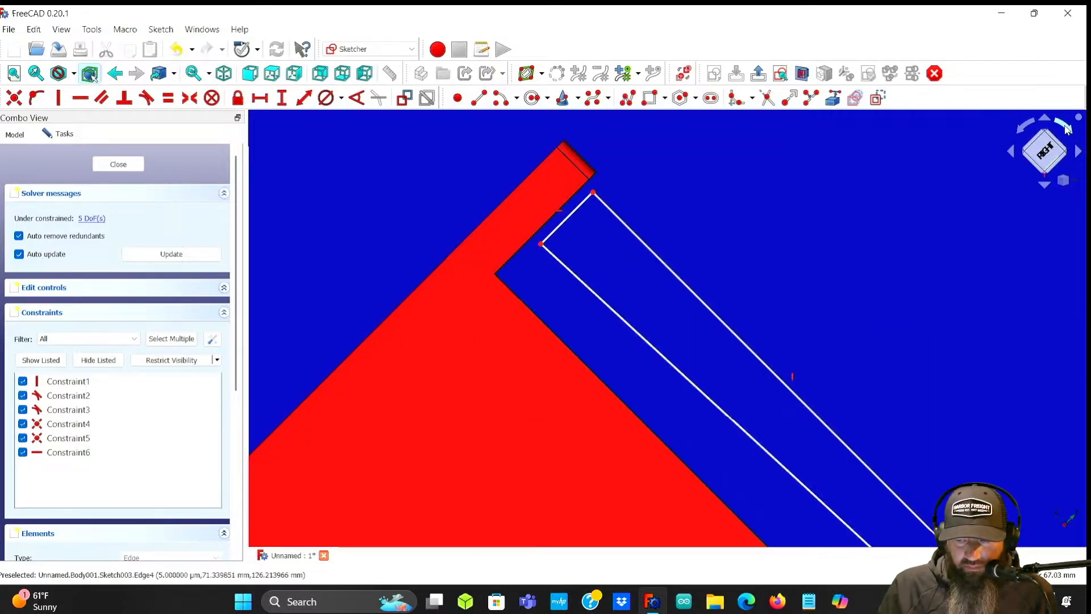
left_click(1066, 127)
left_click(1068, 127)
left_click(1068, 128)
left_click(1068, 127)
left_click(1068, 127)
mouse_move(842, 321)
middle_mouse_down()
mouse_move(789, 258)
mouse_move(776, 294)
middle_mouse_up()
scroll(777, 293, "up", 2)
scroll(721, 314, "down", 1)
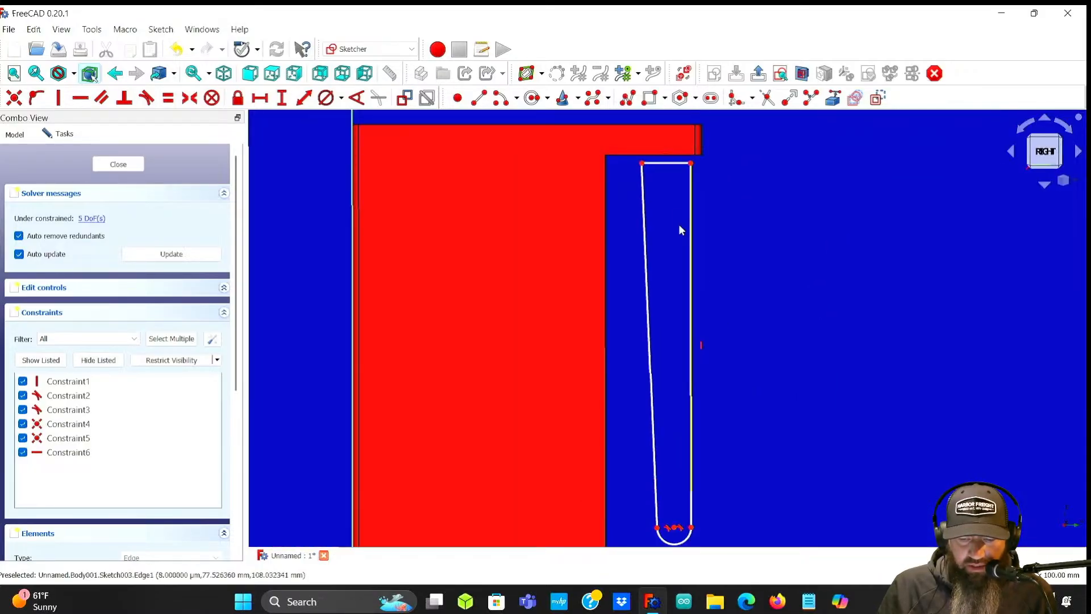
left_click_drag(665, 164, 664, 202)
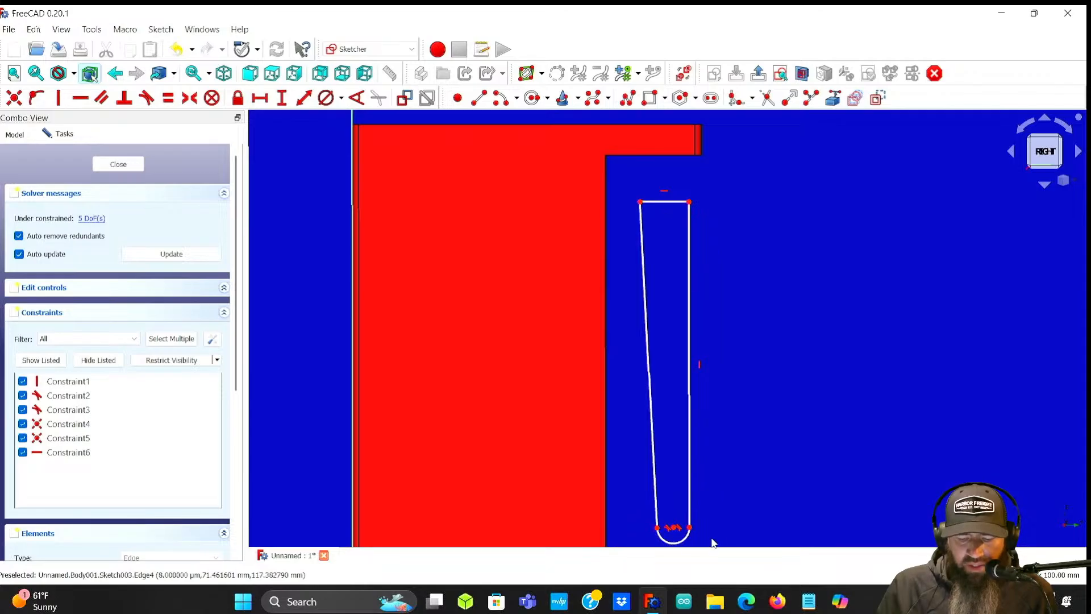
scroll(667, 358, "up", 3)
scroll(682, 364, "down", 3)
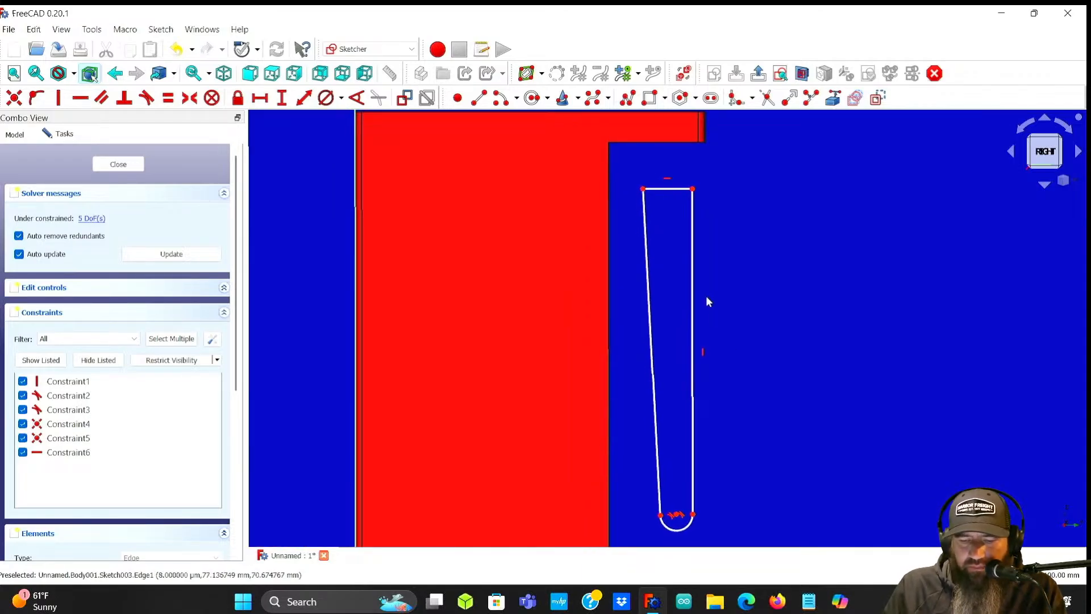
left_click_drag(671, 189, 671, 146)
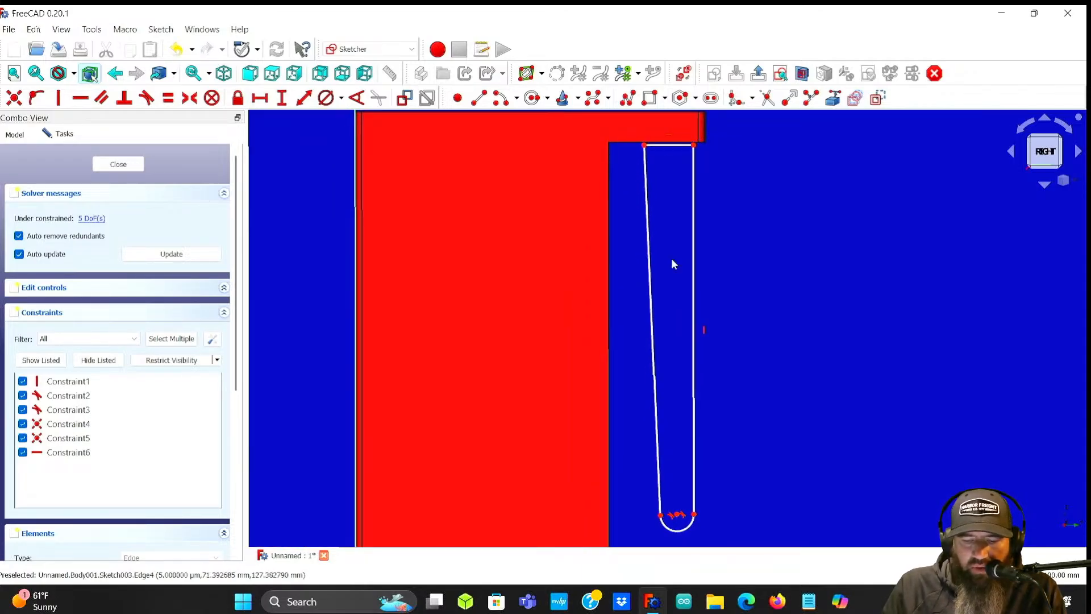
- Reshape the profile's inner corners and set the short closing edge's horizontal length to 5 mm
mouse_move(661, 516)
left_mouse_down()
mouse_move(671, 518)
mouse_move(655, 517)
left_mouse_up()
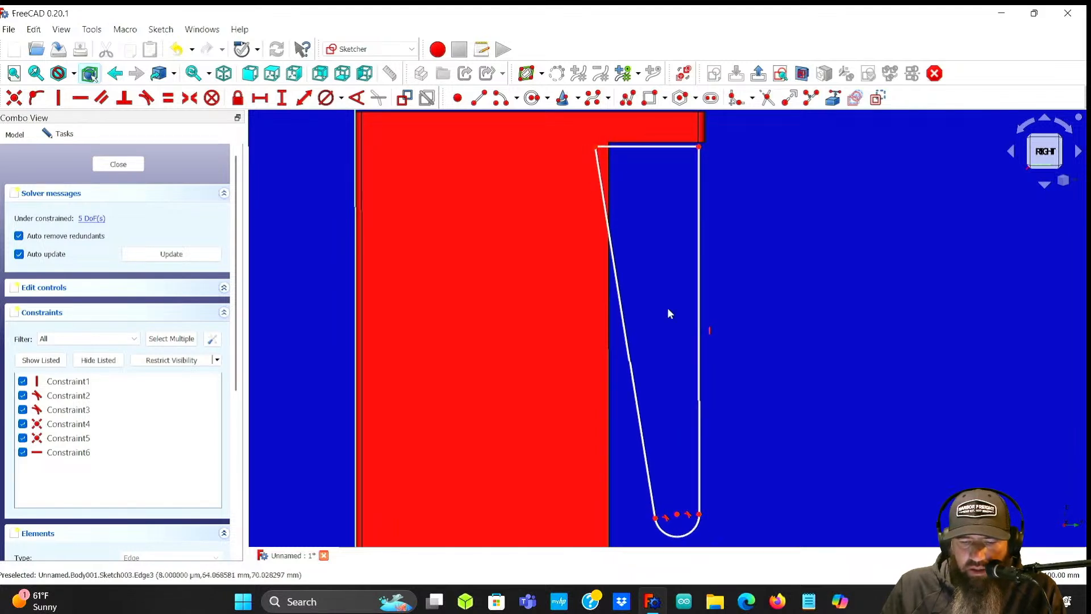
left_click_drag(598, 149, 653, 148)
left_click(663, 149)
left_click(259, 97)
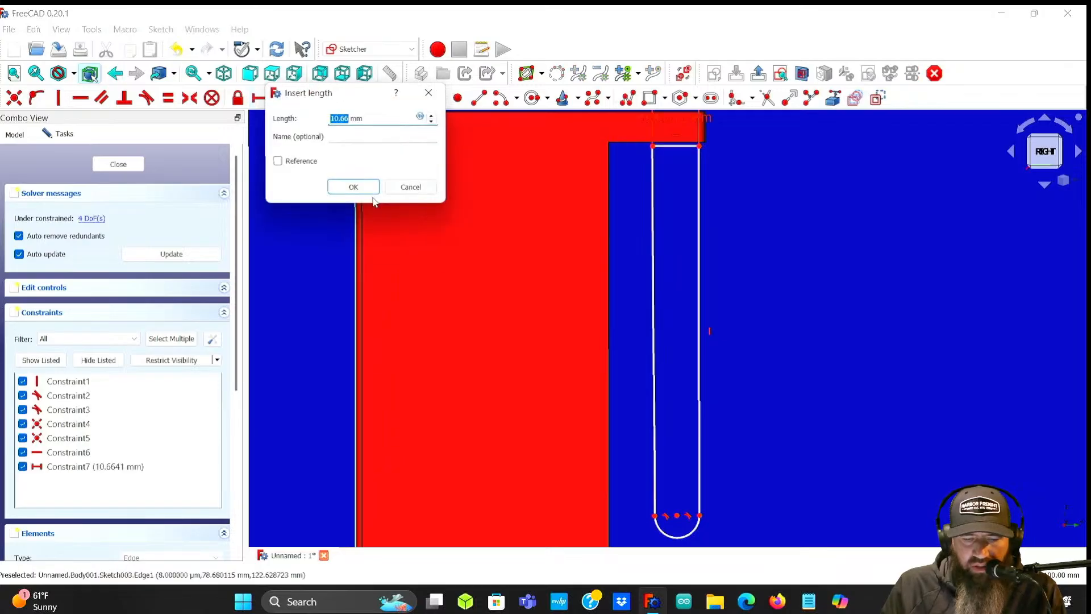
type("5")
left_click(369, 193)
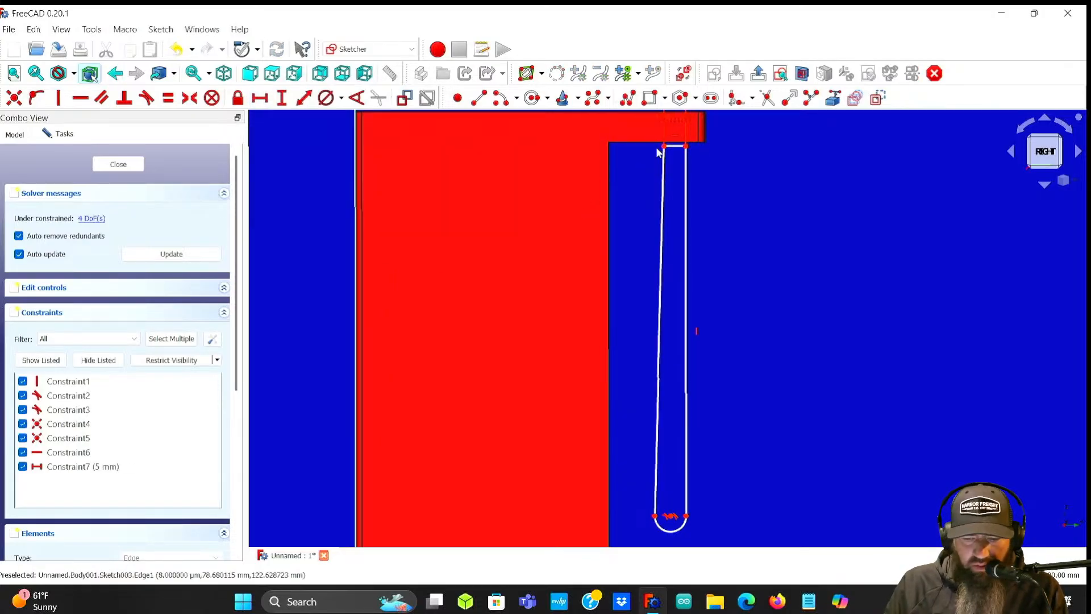
left_click_drag(663, 516, 665, 519)
scroll(705, 443, "down", 2)
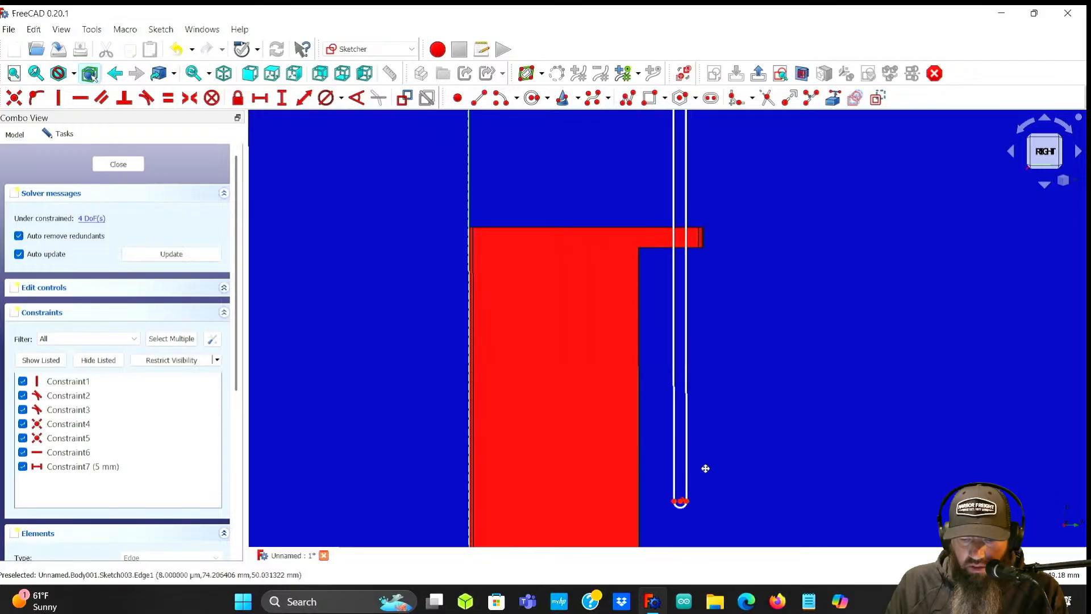
middle_click_drag(706, 456, 716, 543)
scroll(720, 279, "down", 5)
mouse_move(722, 278)
middle_mouse_down()
mouse_move(680, 387)
mouse_move(631, 448)
middle_mouse_up()
scroll(648, 287, "down", 5)
mouse_move(672, 317)
middle_mouse_down()
mouse_move(623, 413)
mouse_move(634, 264)
middle_mouse_up()
scroll(603, 399, "up", 15)
middle_click_drag(565, 356, 610, 348)
scroll(610, 347, "down", 1)
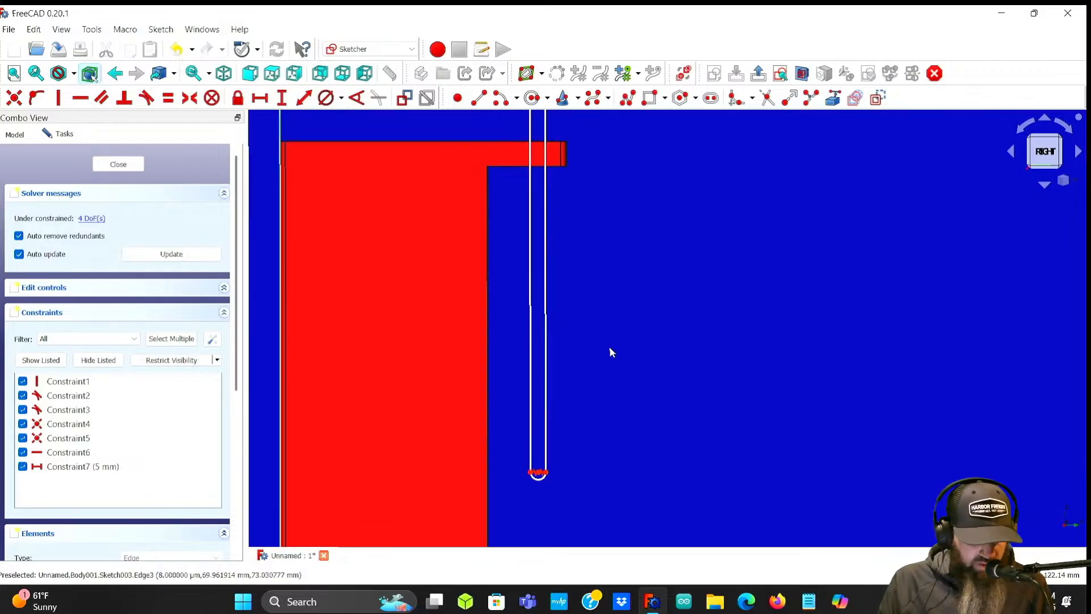
key("ctrl+z")
- Move the profile's short closing edge through the front plate to align with the plate's outer face
left_click(555, 281)
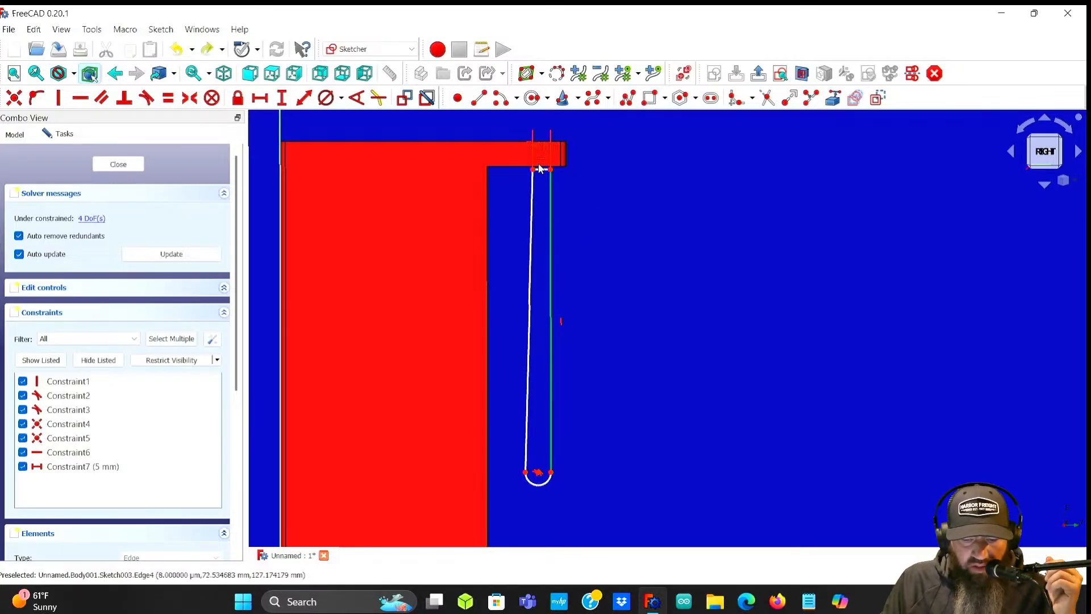
scroll(586, 338, "down", 2)
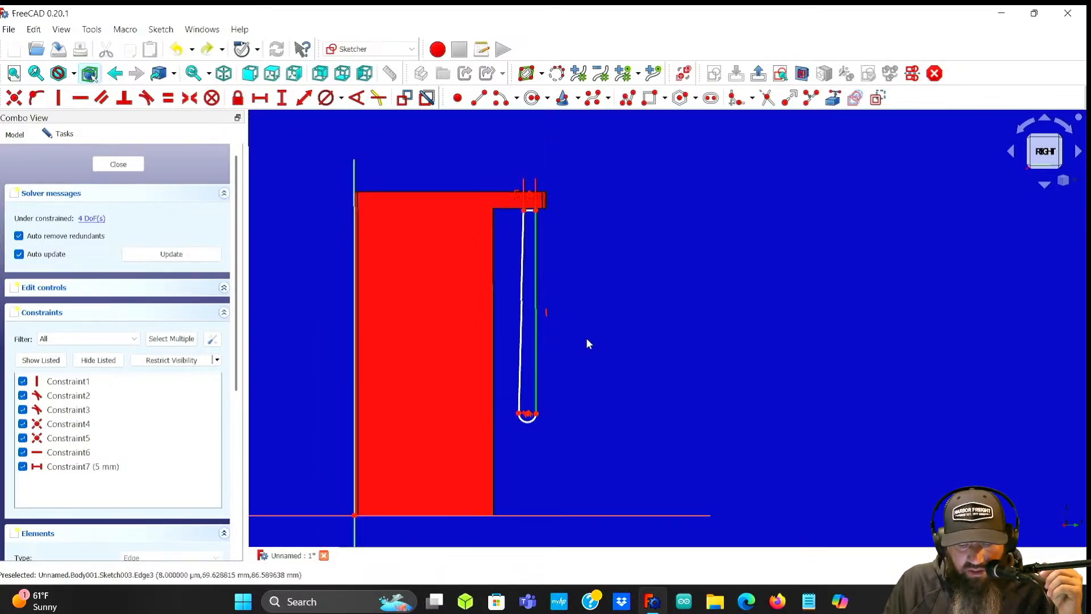
scroll(555, 284, "up", 3)
scroll(585, 267, "up", 1)
scroll(608, 259, "down", 4)
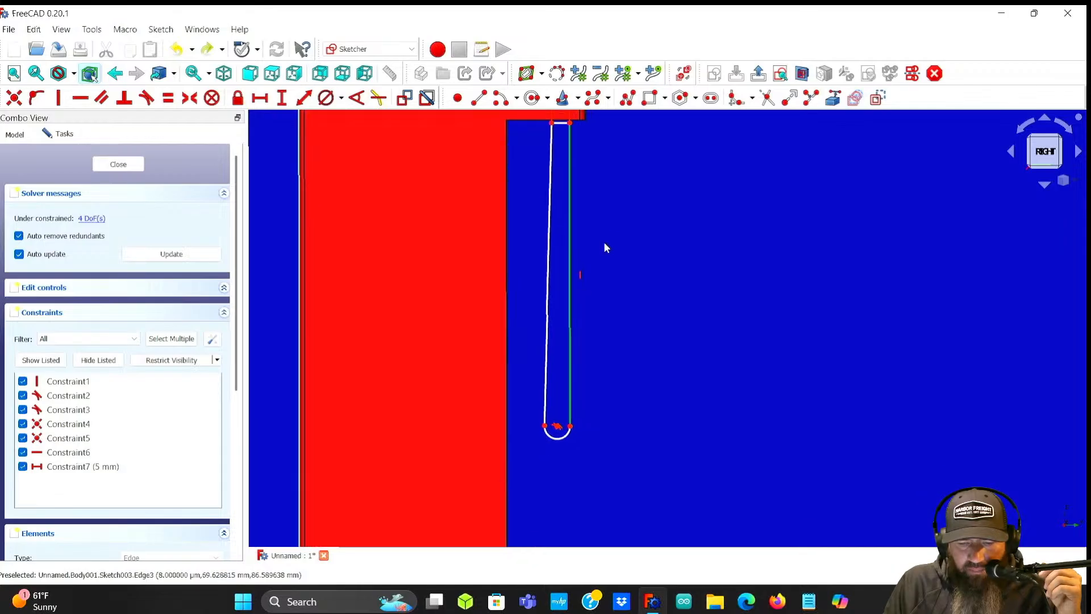
scroll(603, 233, "up", 1)
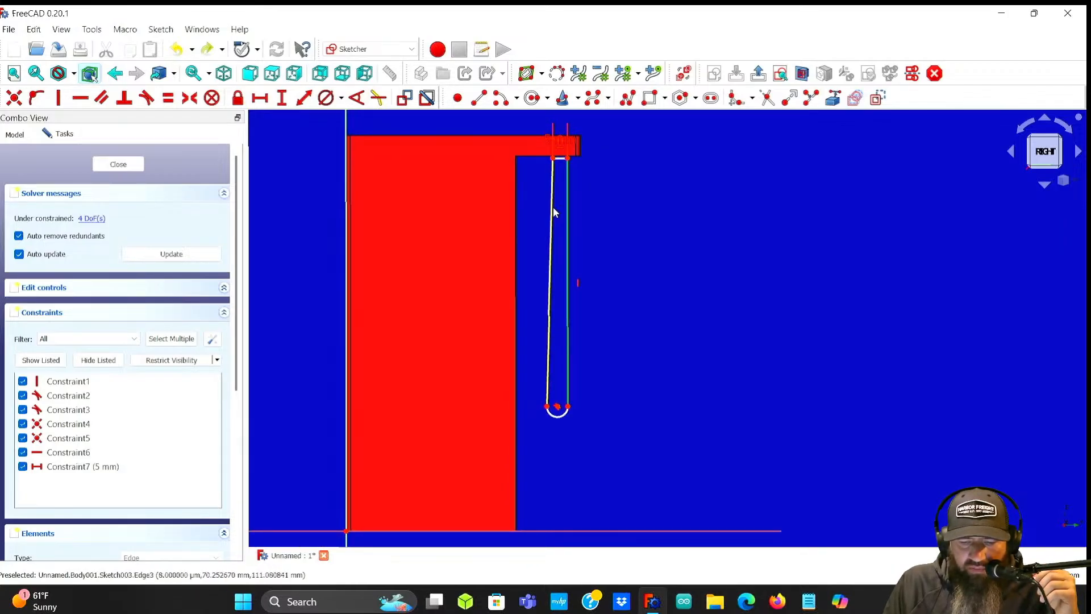
left_click_drag(553, 158, 550, 136)
left_click(591, 152)
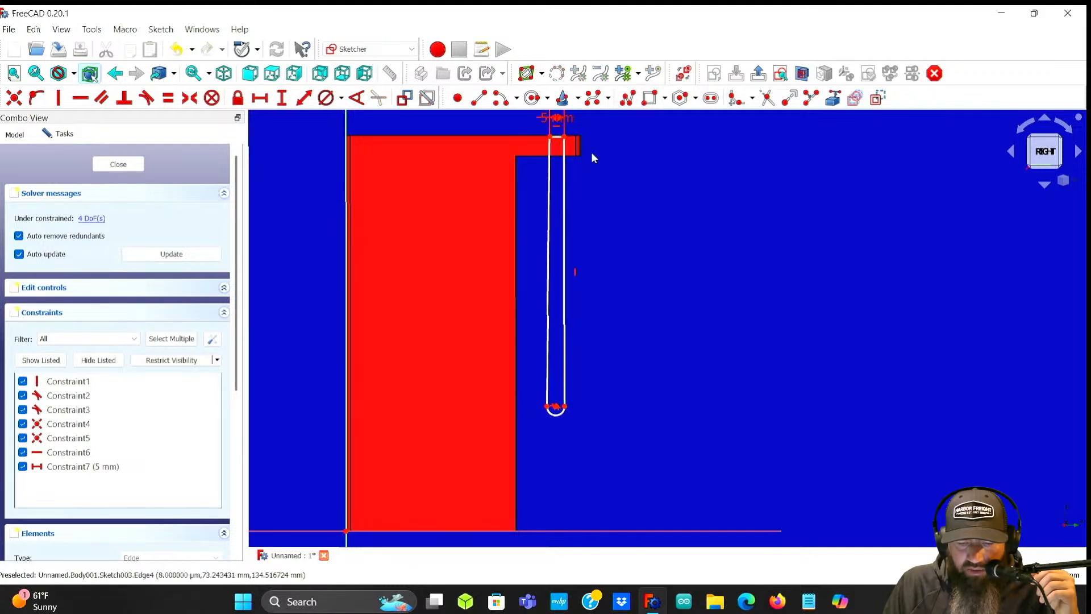
- Constrain the short closing edge's outer corner at a vertical distance of 135 mm from the horizontal axis
left_click(565, 137)
left_click(585, 531)
left_click(280, 101)
type("135")
key("Return")
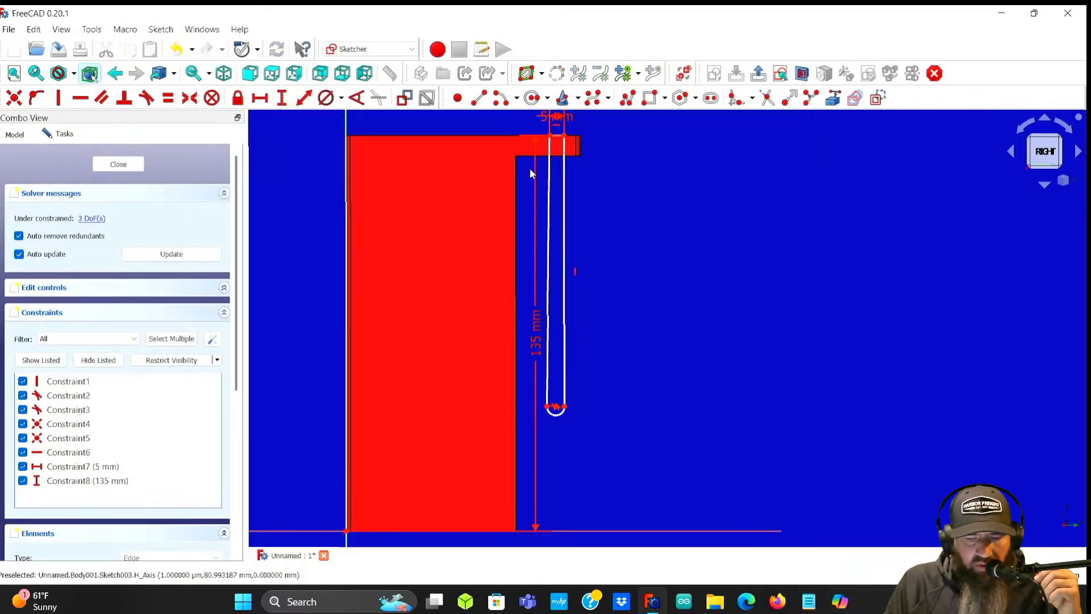
- Set the vertical length of the profile's outer long edge to 59 mm
left_click(560, 337)
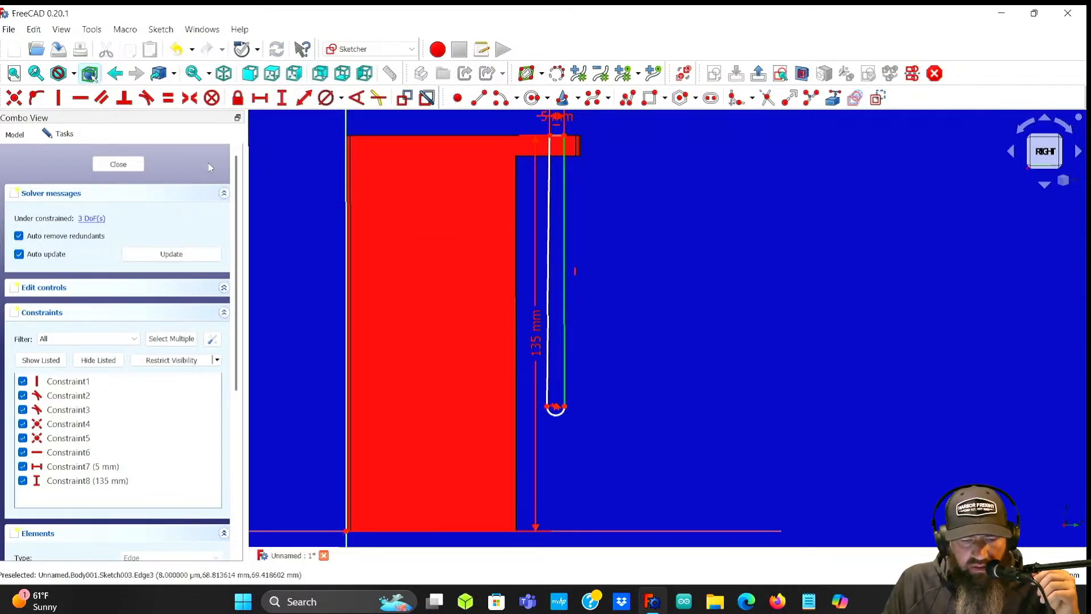
left_click(281, 98)
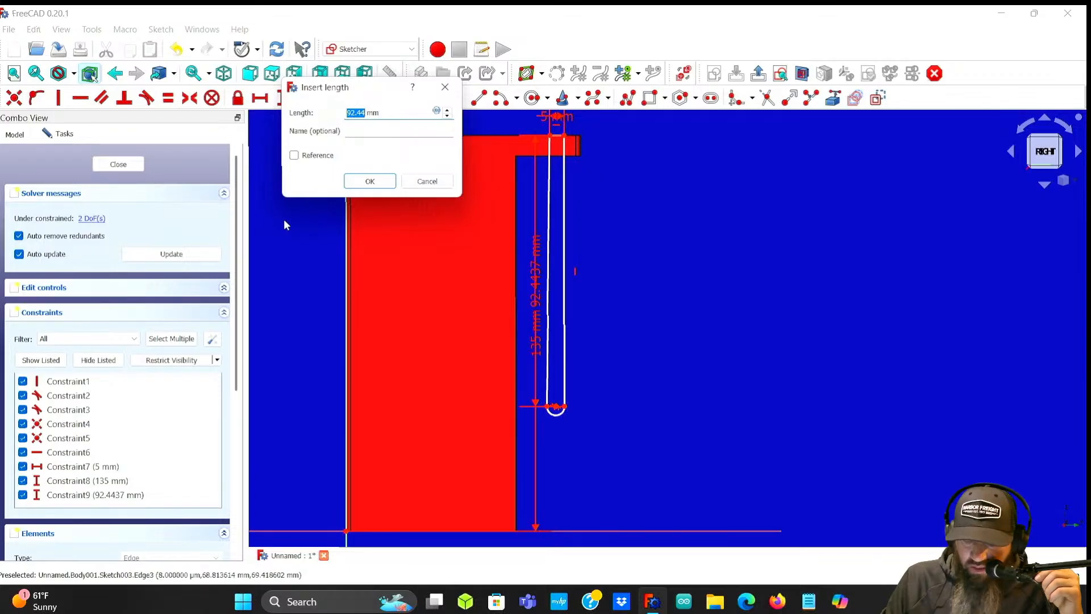
type("5")
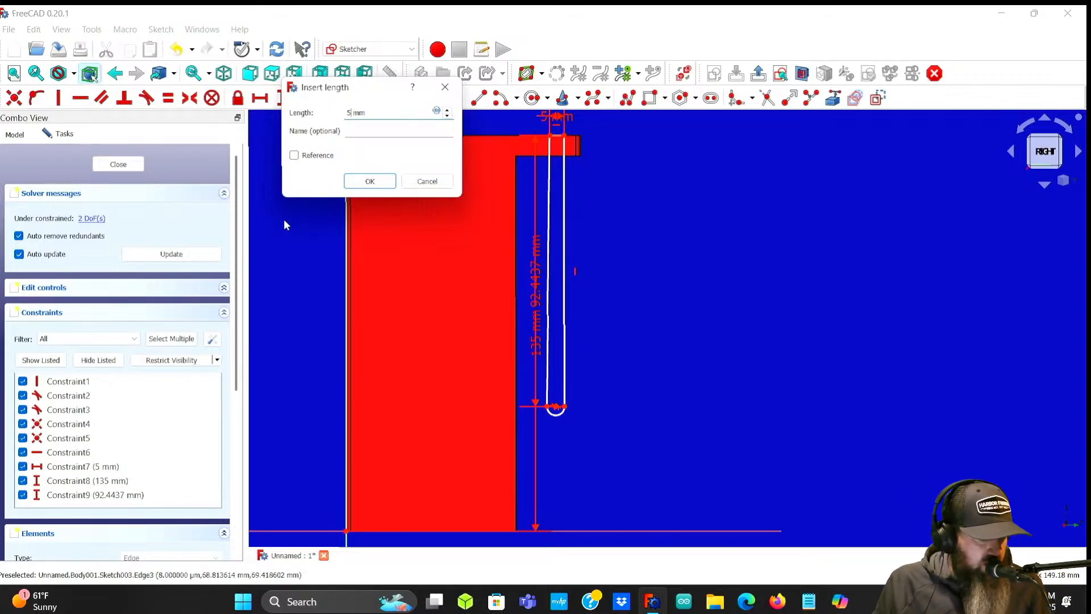
type("9")
key("Return")
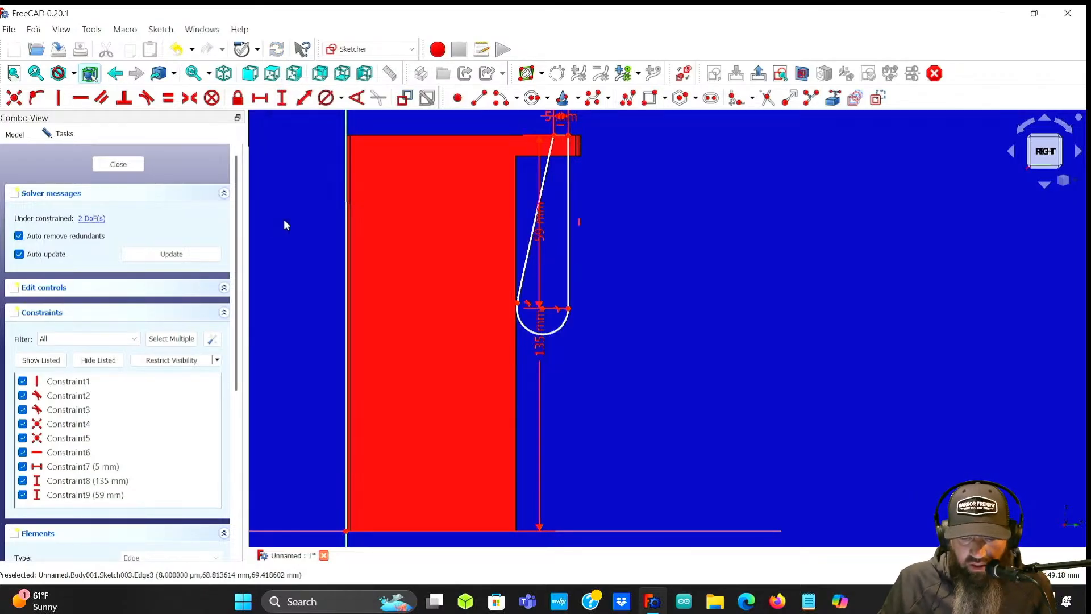
- Place the 59 mm dimension clear of the profile and pull the rounded tip's inner corner in until the long sides are nearly parallel
mouse_move(519, 305)
left_mouse_down()
mouse_move(545, 310)
mouse_move(535, 313)
left_mouse_up()
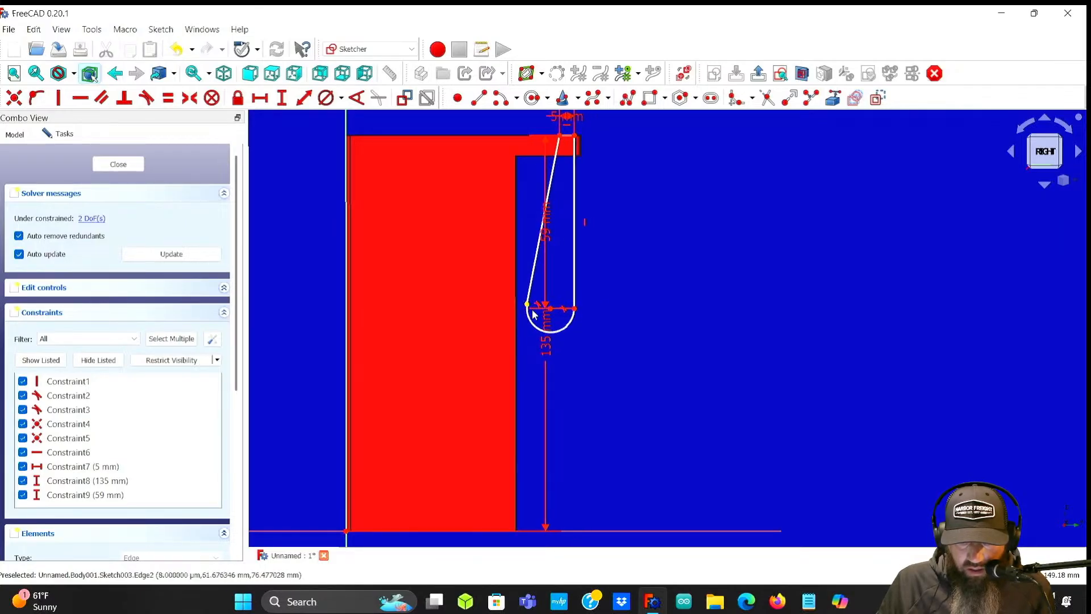
scroll(540, 313, "up", 3)
scroll(556, 304, "down", 1)
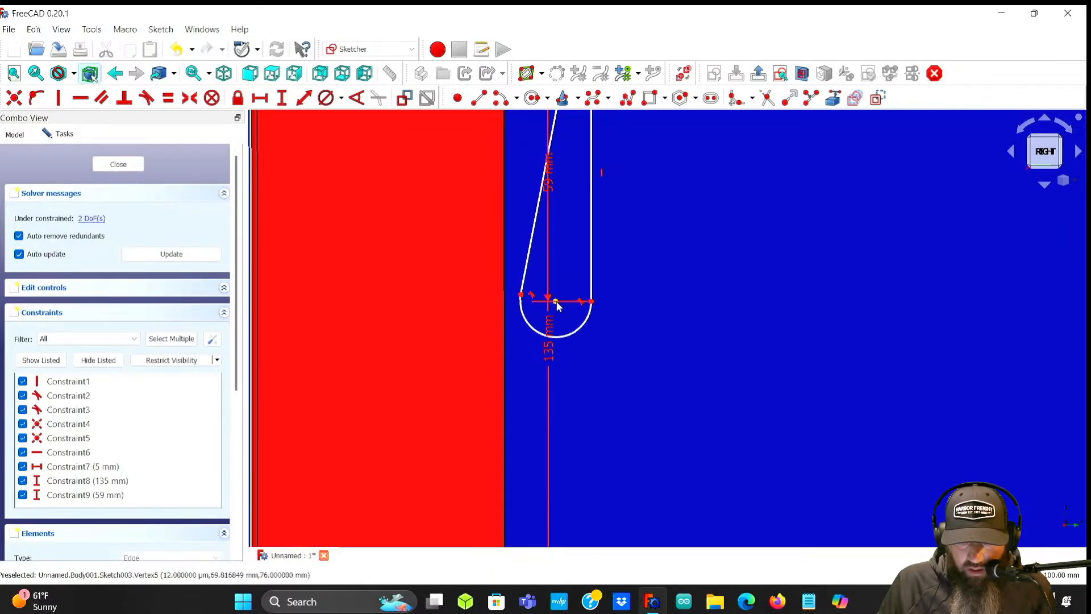
left_click_drag(549, 182, 714, 188)
scroll(658, 210, "down", 2)
middle_click_drag(656, 218, 630, 340)
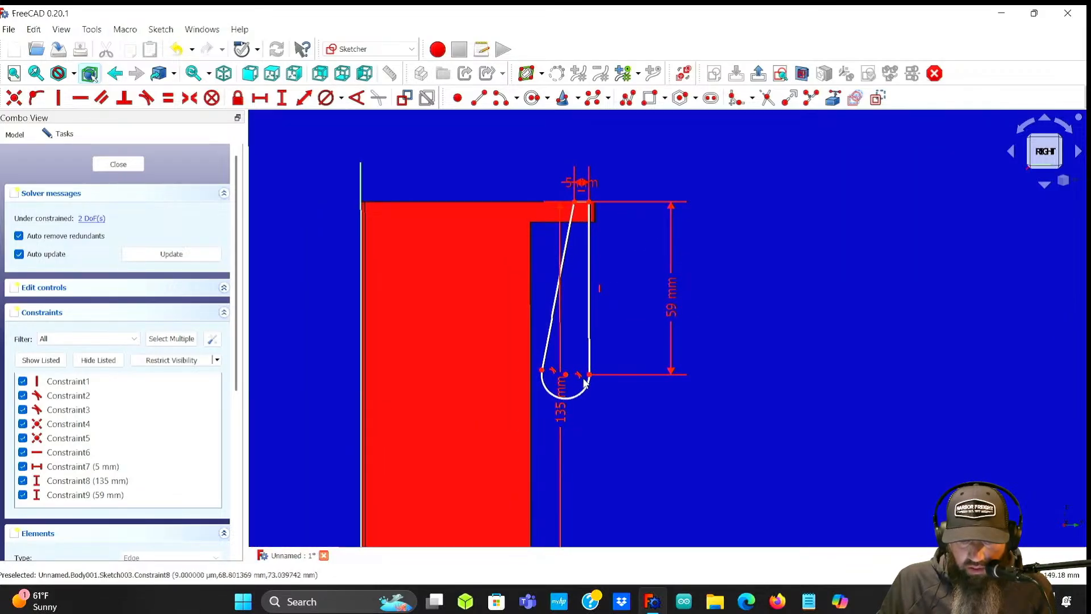
left_click_drag(542, 372, 546, 376)
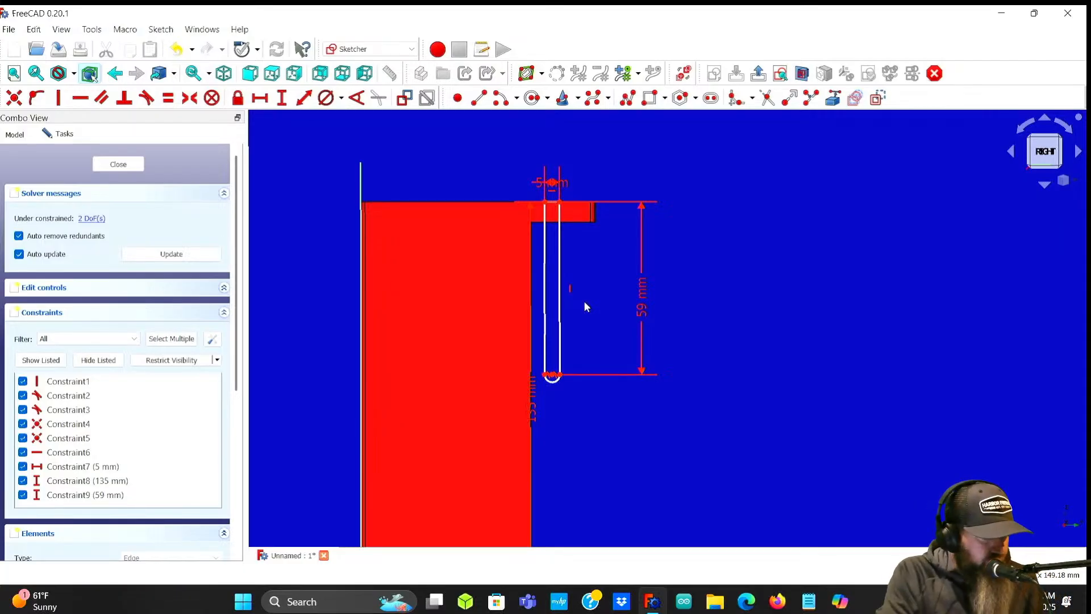
- Apply an equal-length constraint to the profile's two long edges
scroll(570, 300, "up", 4)
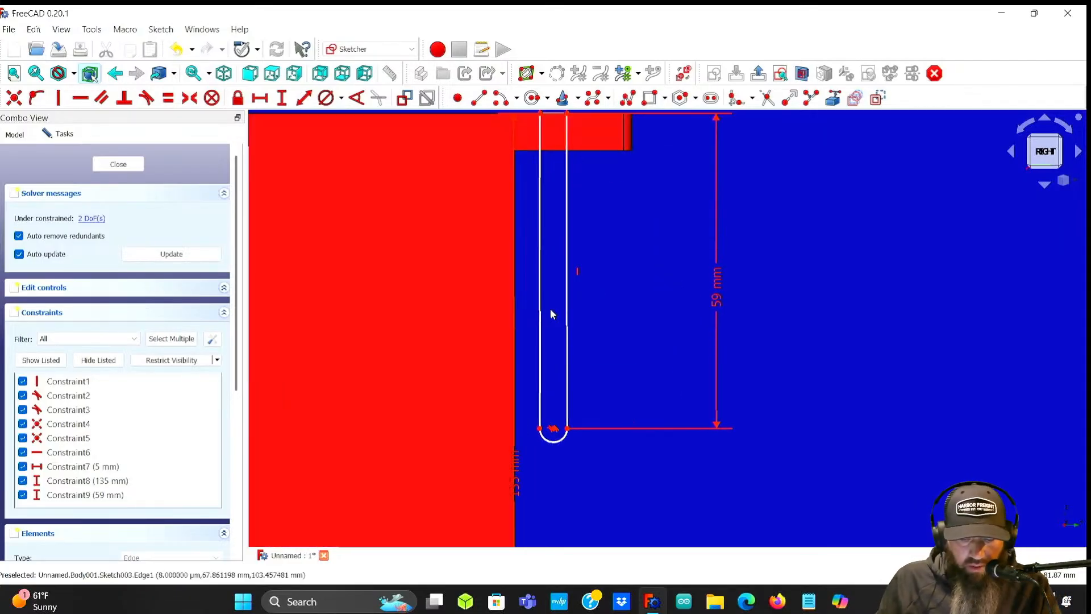
scroll(690, 267, "down", 1)
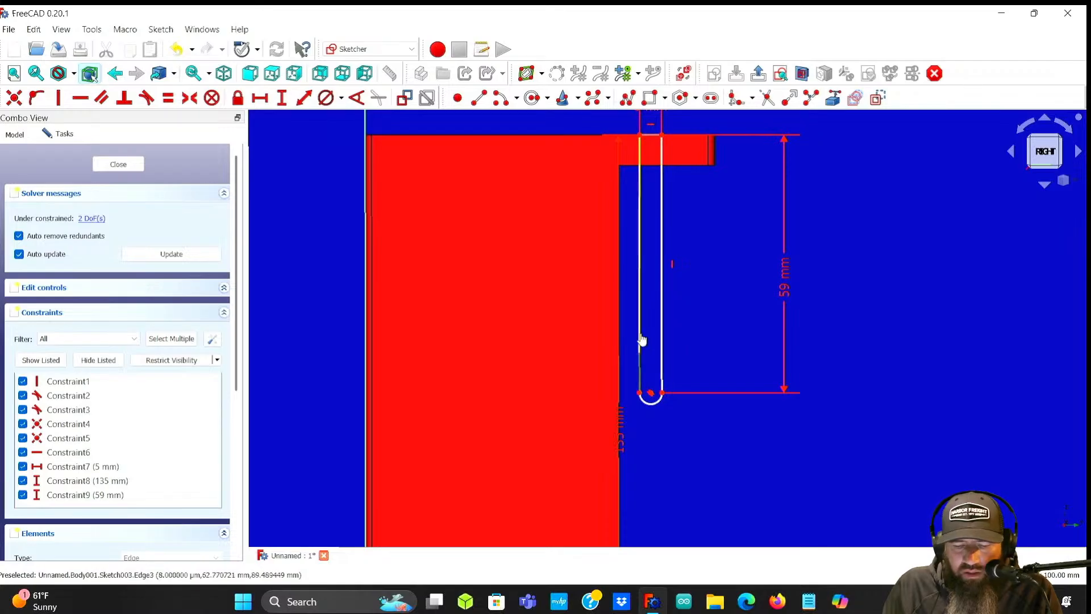
left_click(639, 338)
left_click(662, 339)
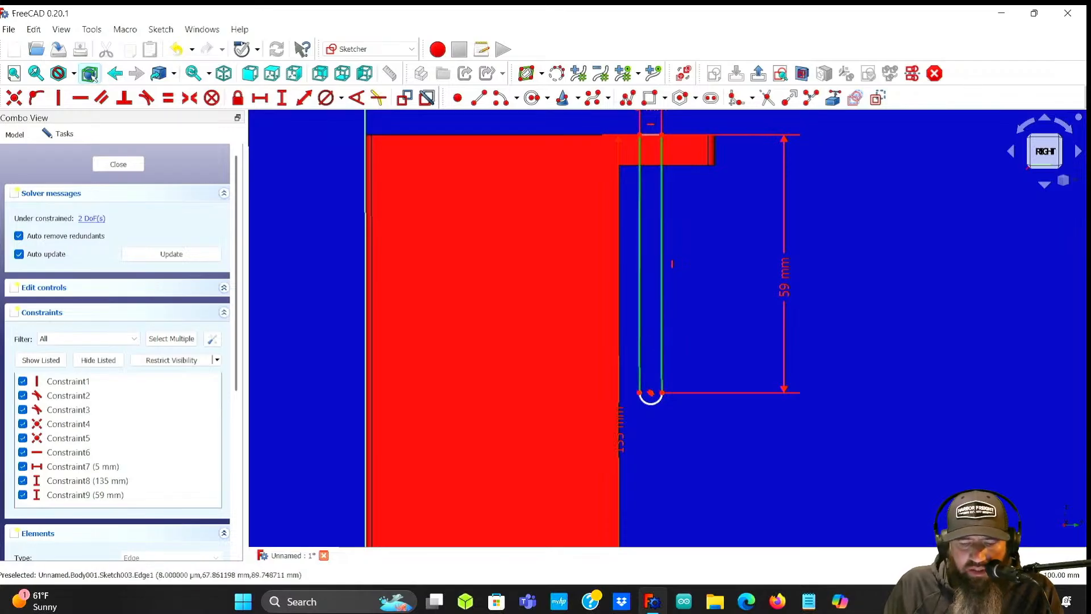
left_click(168, 97)
scroll(666, 391, "down", 1)
- Try to add a 5 mm diameter constraint to the profile's rounded tip
left_click(654, 401)
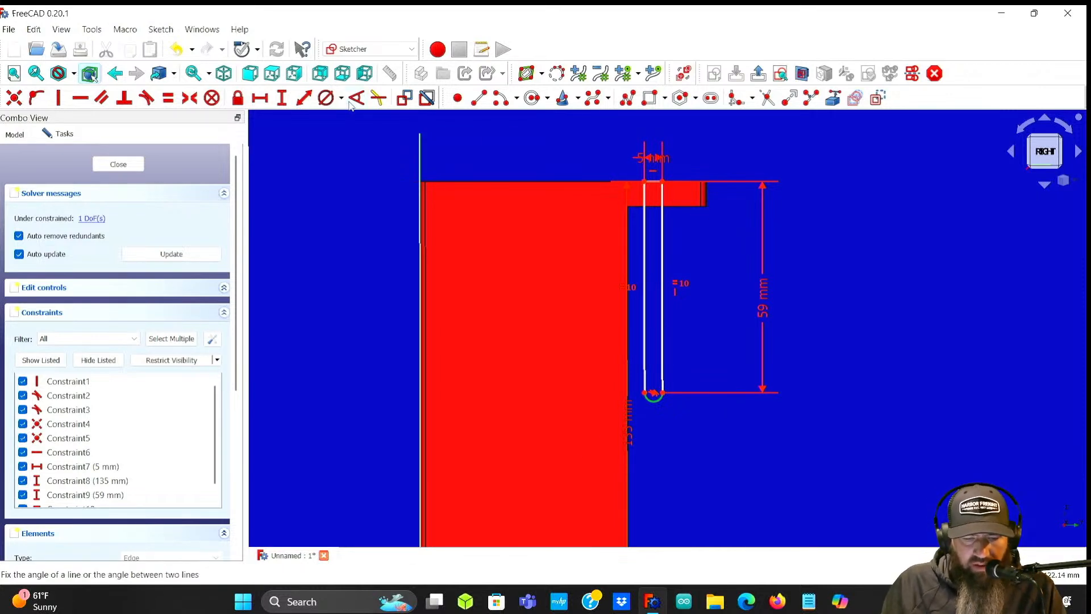
left_click(325, 97)
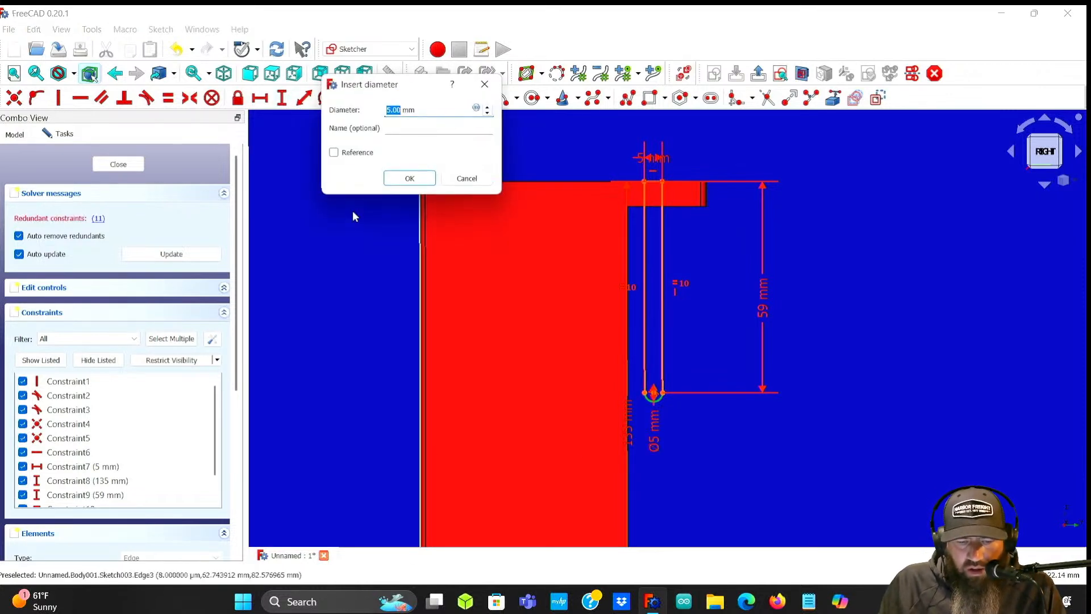
left_click(408, 175)
left_click(636, 312)
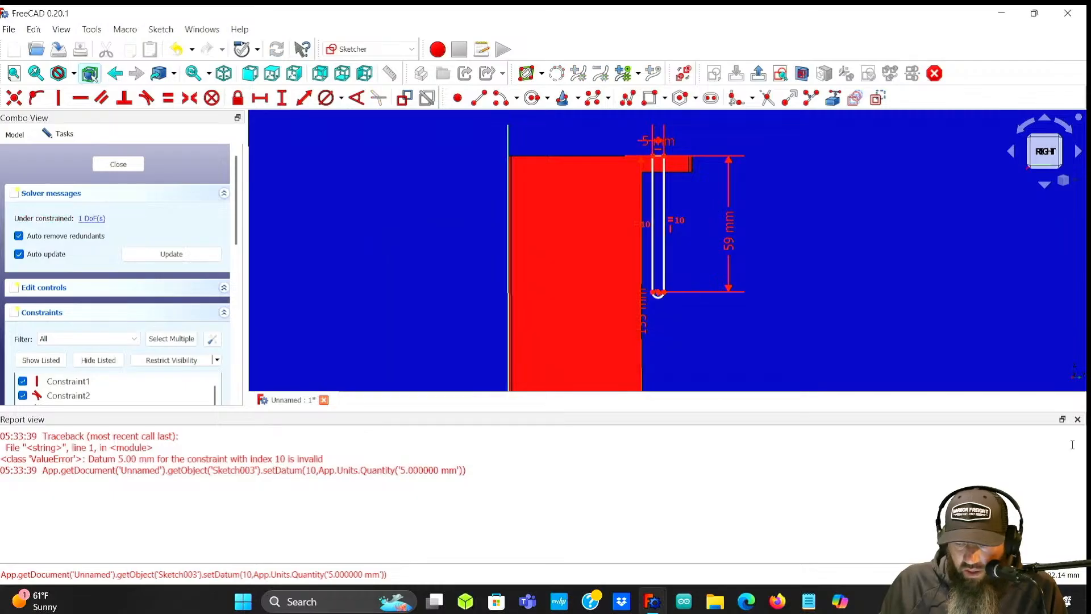
- Pull the profile's inner upper corner outward to slide the whole profile farther from the box wall
scroll(670, 325, "up", 4)
mouse_move(720, 385)
middle_mouse_down()
mouse_move(785, 316)
mouse_move(749, 357)
mouse_move(722, 305)
middle_mouse_up()
scroll(785, 316, "down", 2)
scroll(741, 353, "down", 4)
left_click_drag(698, 198, 715, 203)
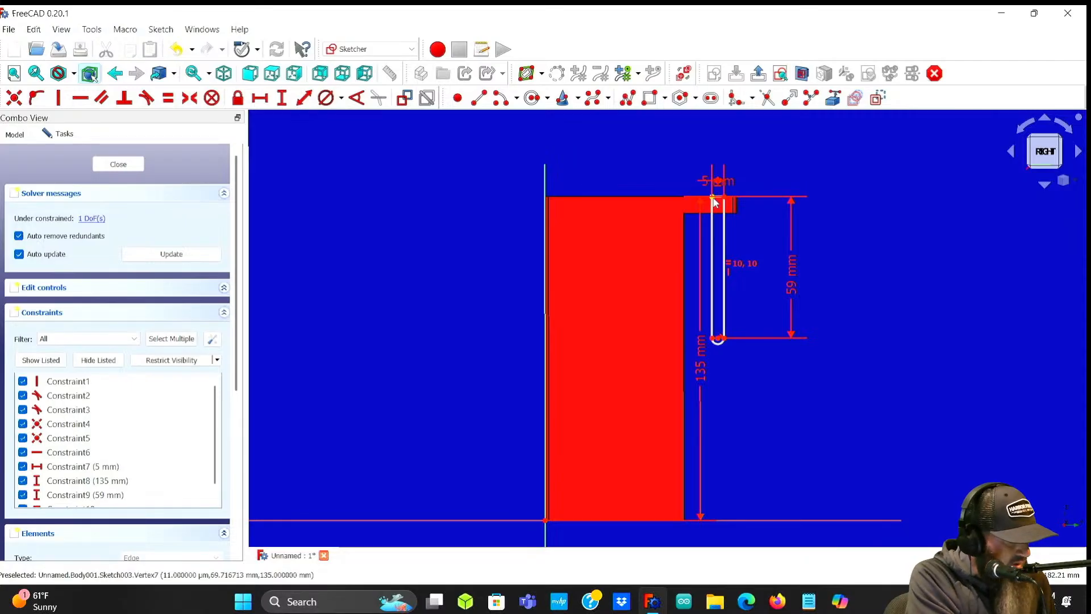
scroll(710, 200, "up", 5)
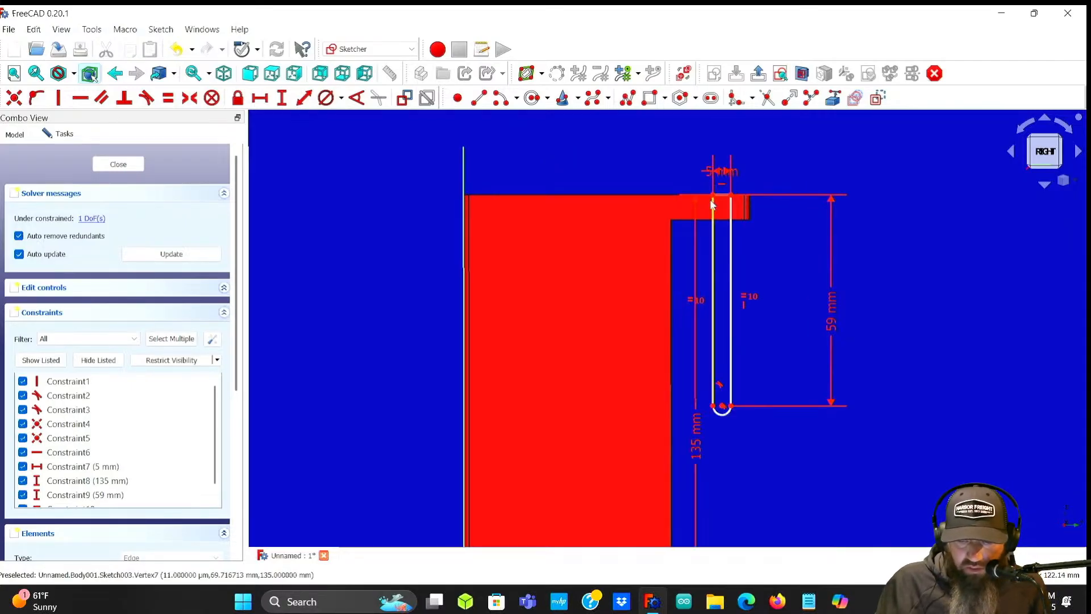
scroll(708, 205, "down", 3)
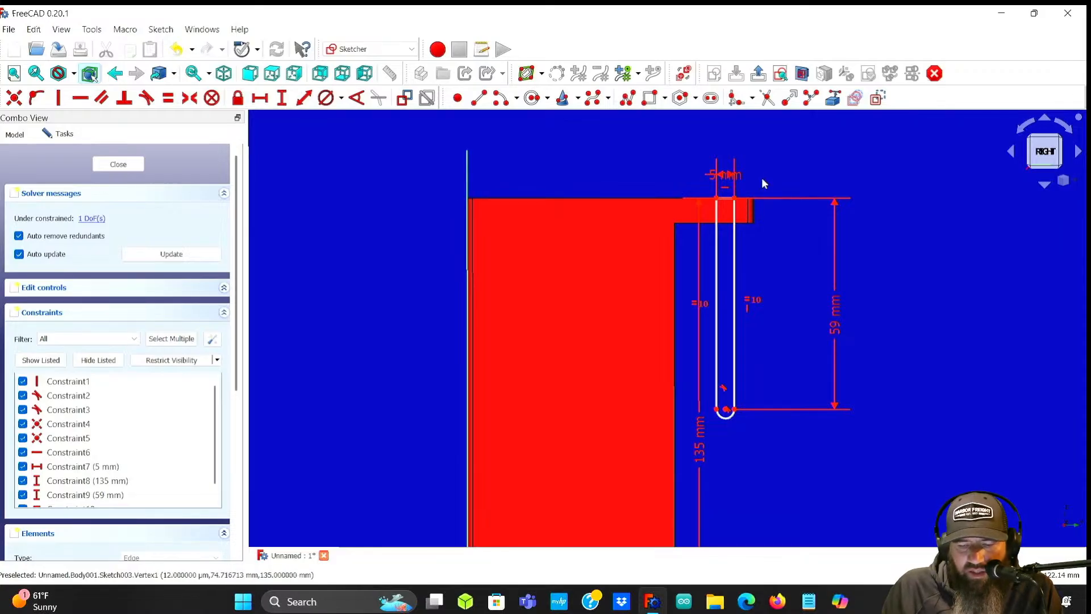
- Try constraining the profile's outer upper corner 70 mm horizontally from the vertical axis, and undo it
left_click(735, 199)
left_click(467, 192)
left_click(260, 98)
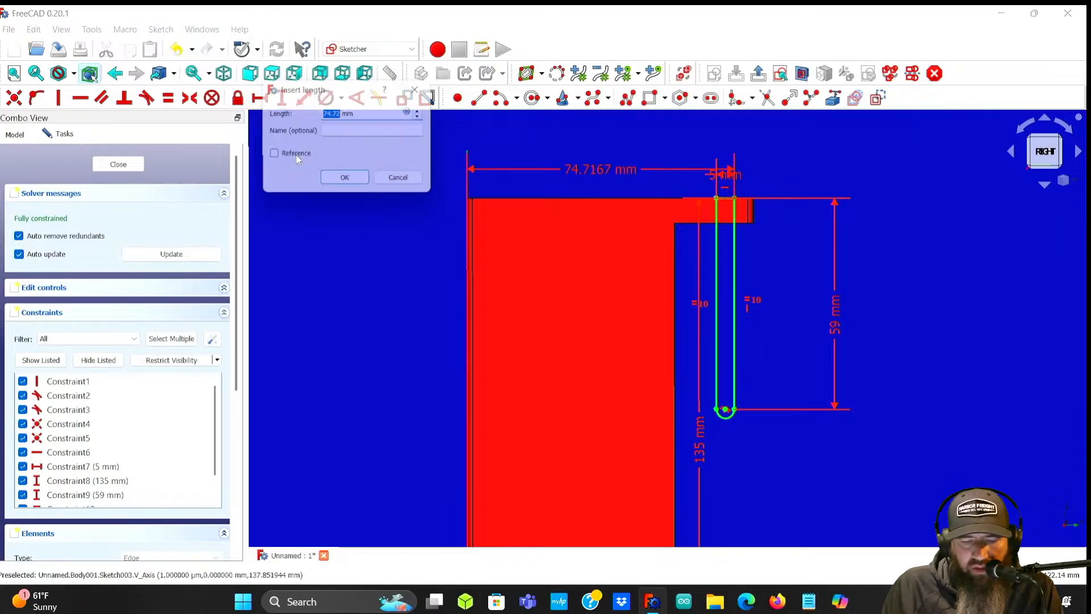
type("70")
key("Return")
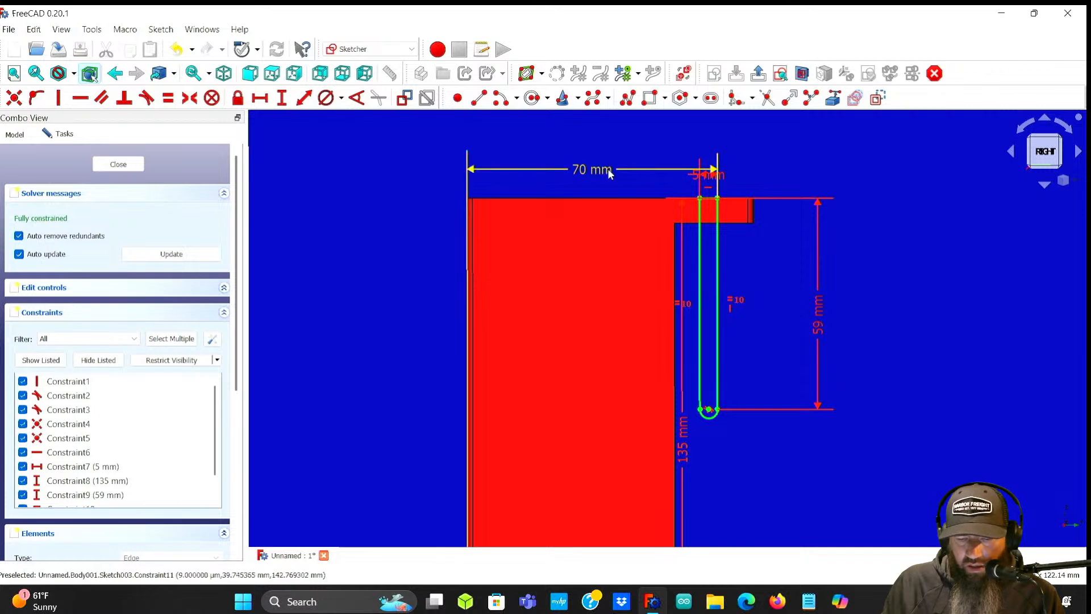
left_click(34, 29)
left_click(51, 47)
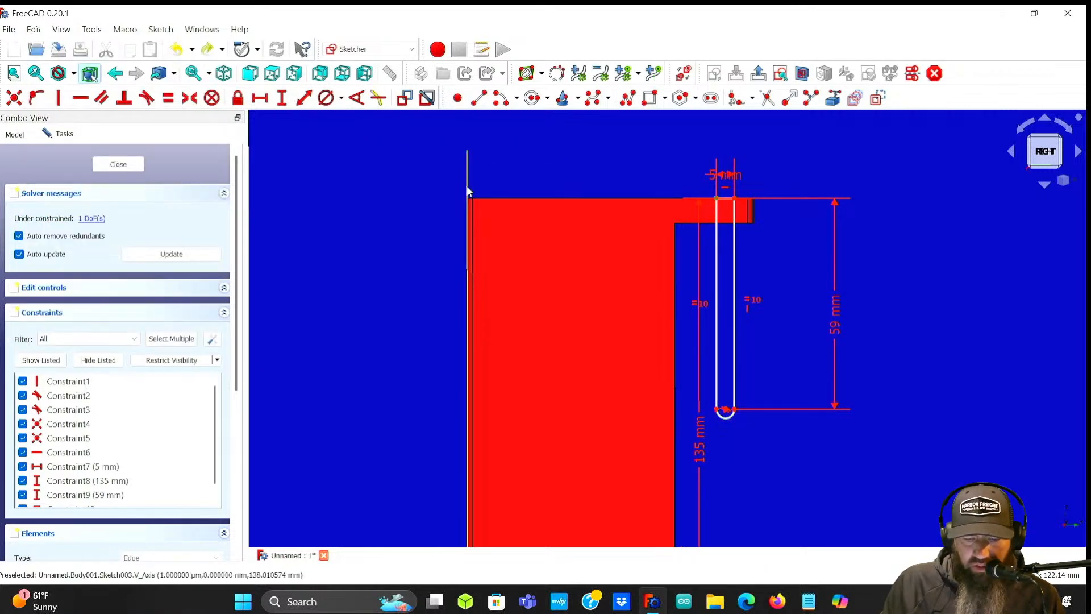
- Constrain the profile's inner upper corner at a horizontal distance of 70 mm from the vertical axis and close the sketch
left_click(262, 100)
type("70")
key("Return")
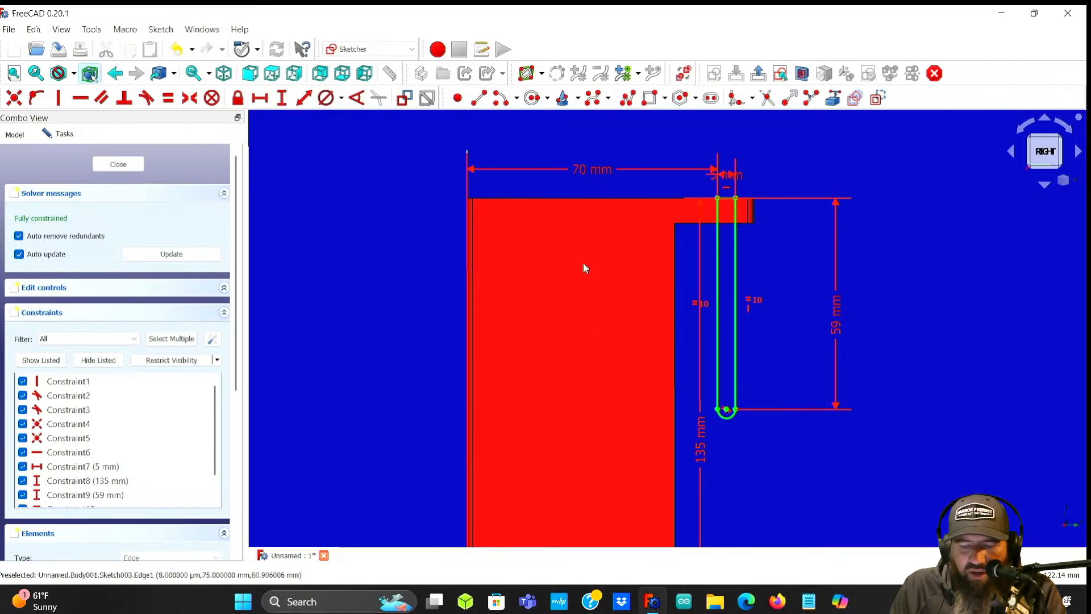
left_click(101, 164)
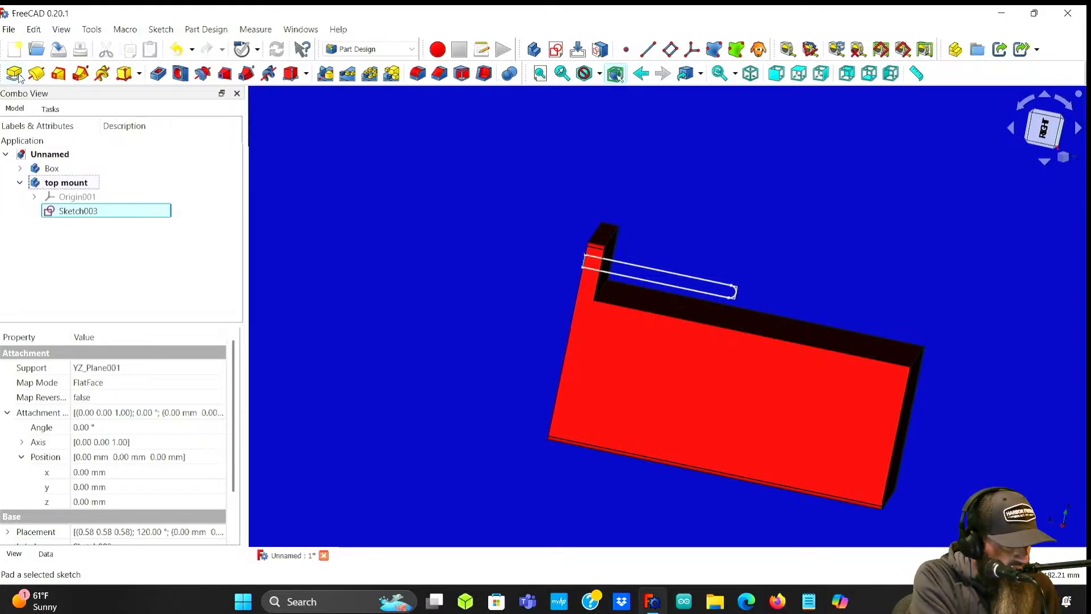
- Pad the round-ended profile to a length of 73.5 mm
left_click(13, 73)
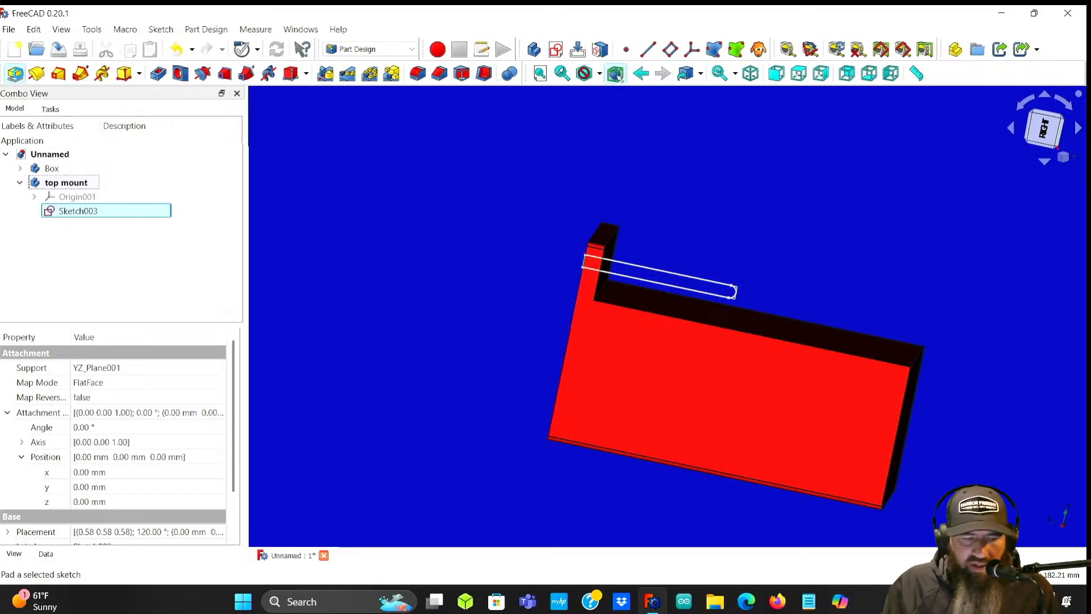
type("72.5")
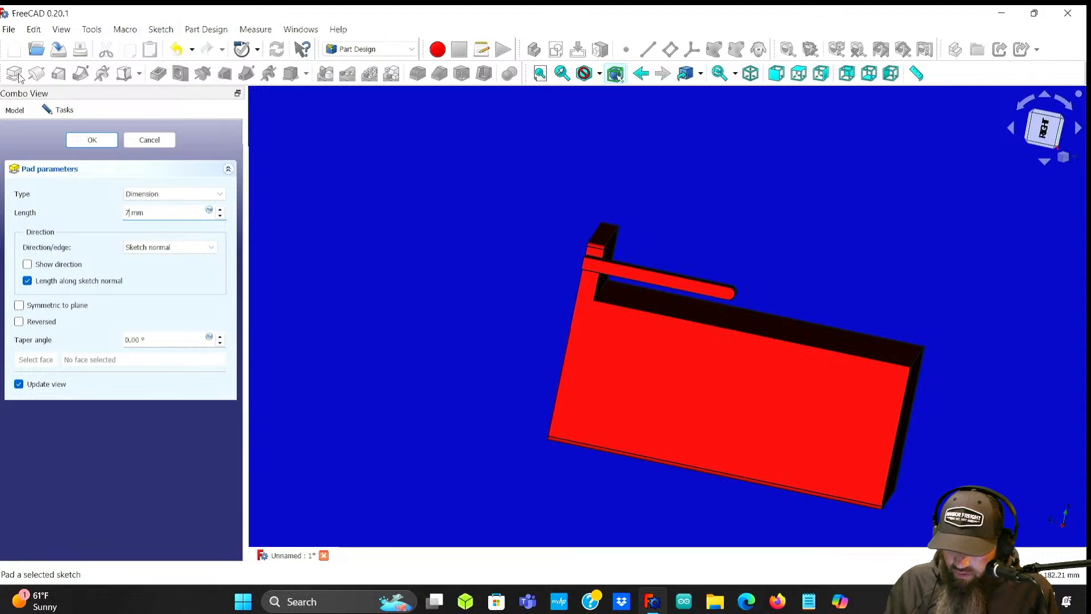
key("Return")
mouse_move(626, 194)
middle_mouse_down()
mouse_move(504, 231)
mouse_move(494, 270)
mouse_move(516, 283)
mouse_move(508, 254)
mouse_move(466, 267)
middle_mouse_up()
- Edit the top mount's pad and reverse its direction so it extends across the box
left_click(34, 211)
left_click(63, 226)
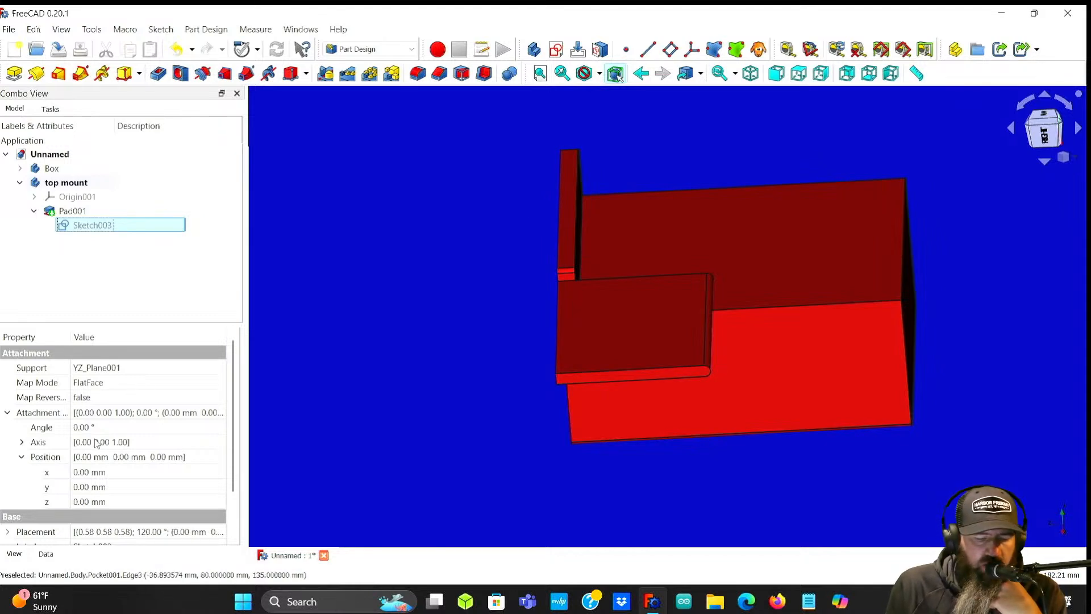
left_click(70, 212)
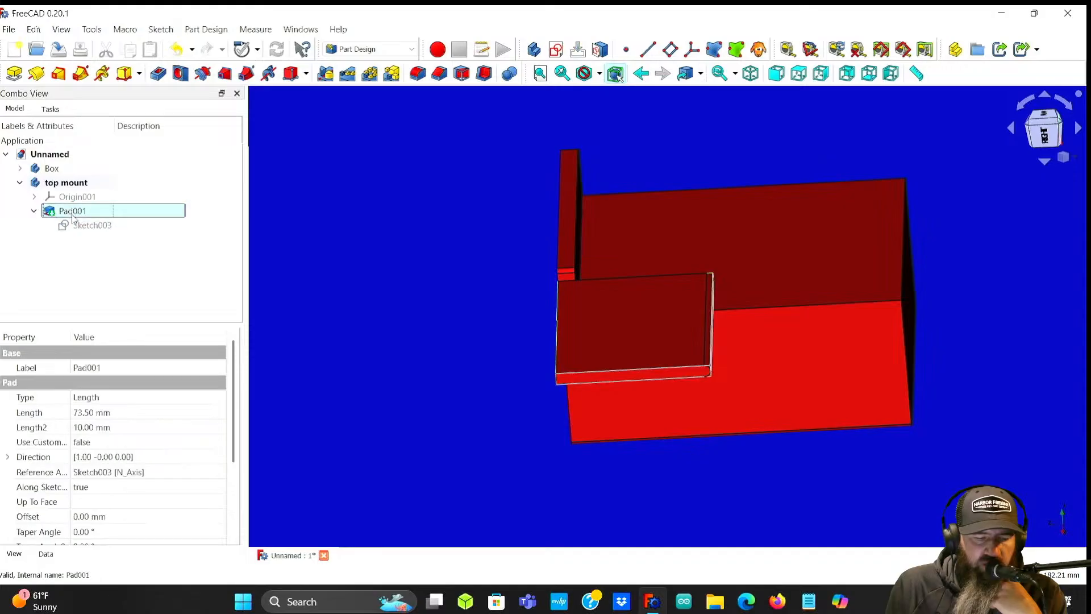
double_click(67, 212)
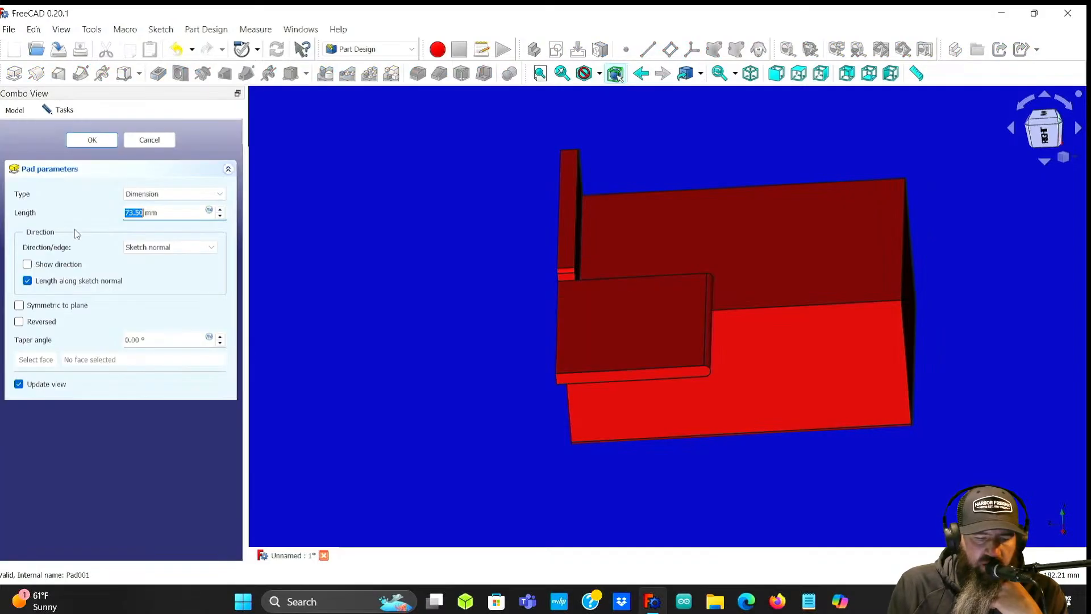
left_click(21, 322)
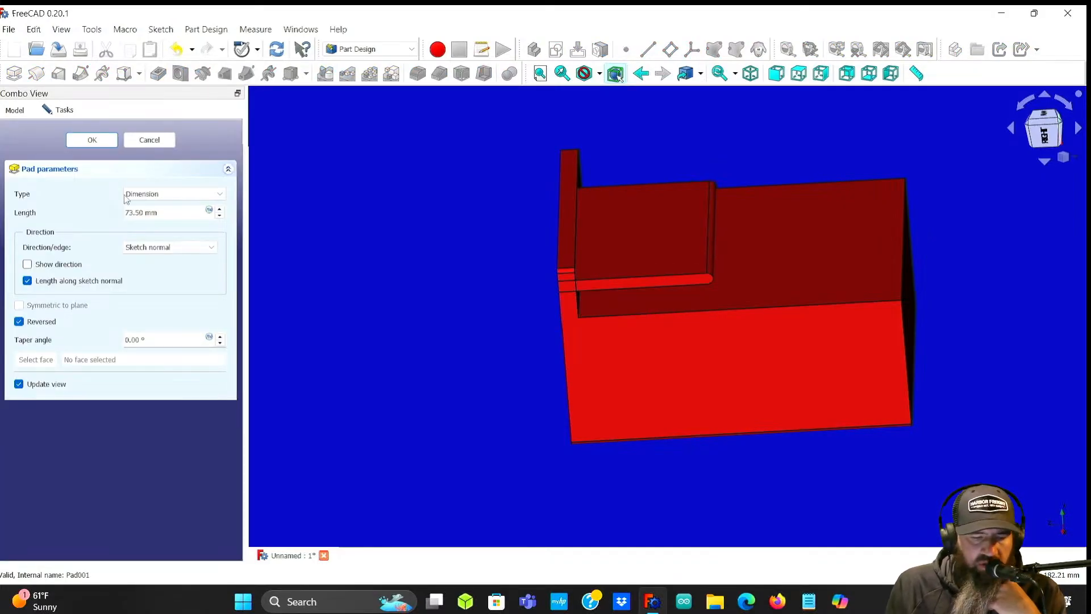
left_click(93, 139)
- Set the z position of the top mount sketch's attachment offset to 1 mm
left_click(91, 225)
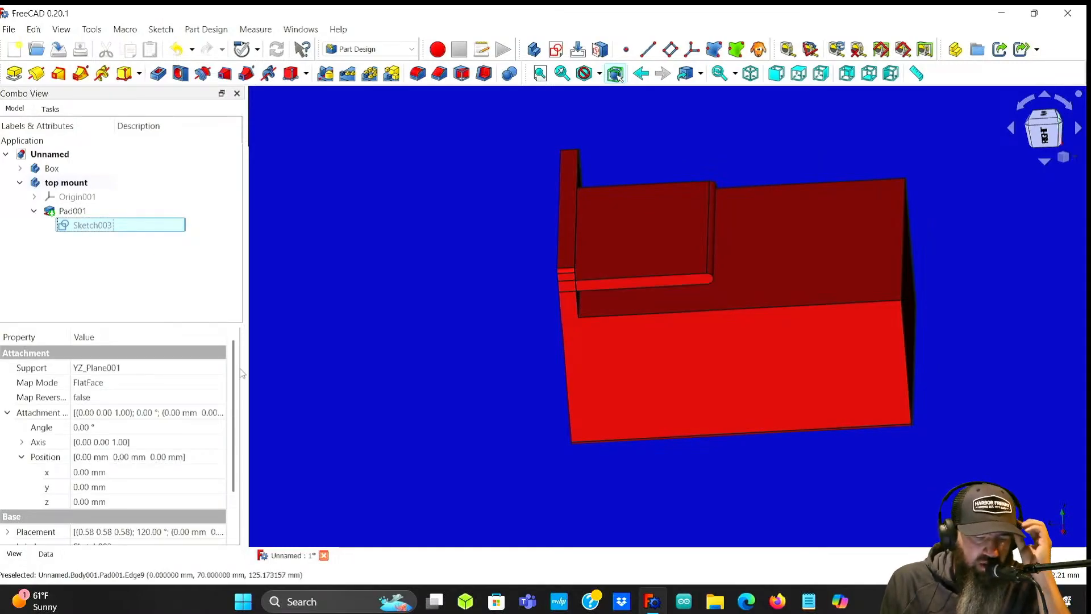
left_click(85, 502)
type("1")
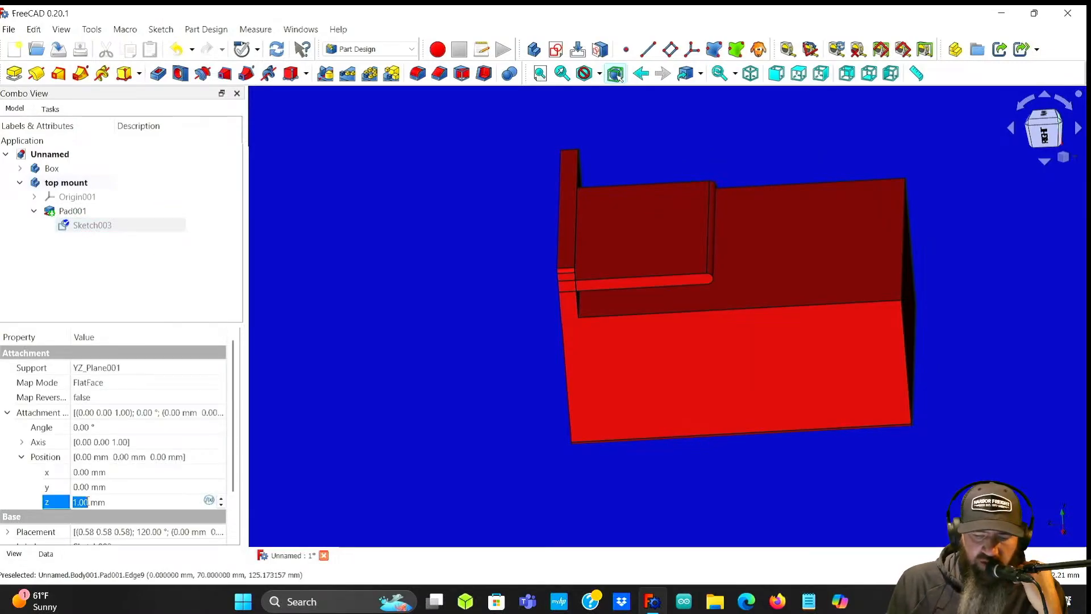
key("Return")
- Set the z position of the top mount sketch's attachment offset to -12.75 mm and check the plate's placement on the box
left_click(87, 502)
type("-12")
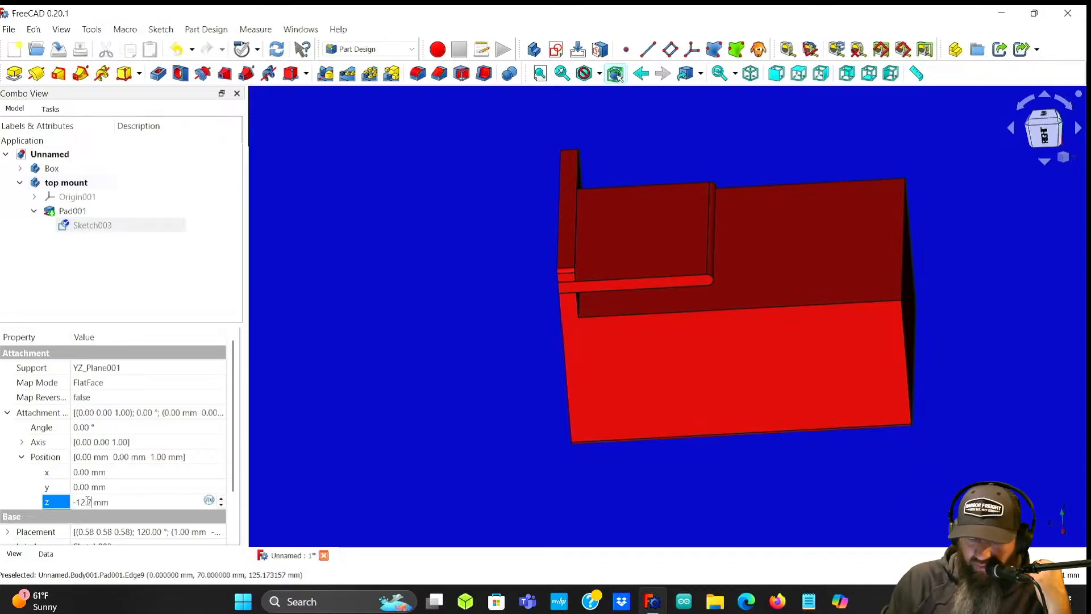
type(".75")
key("Return")
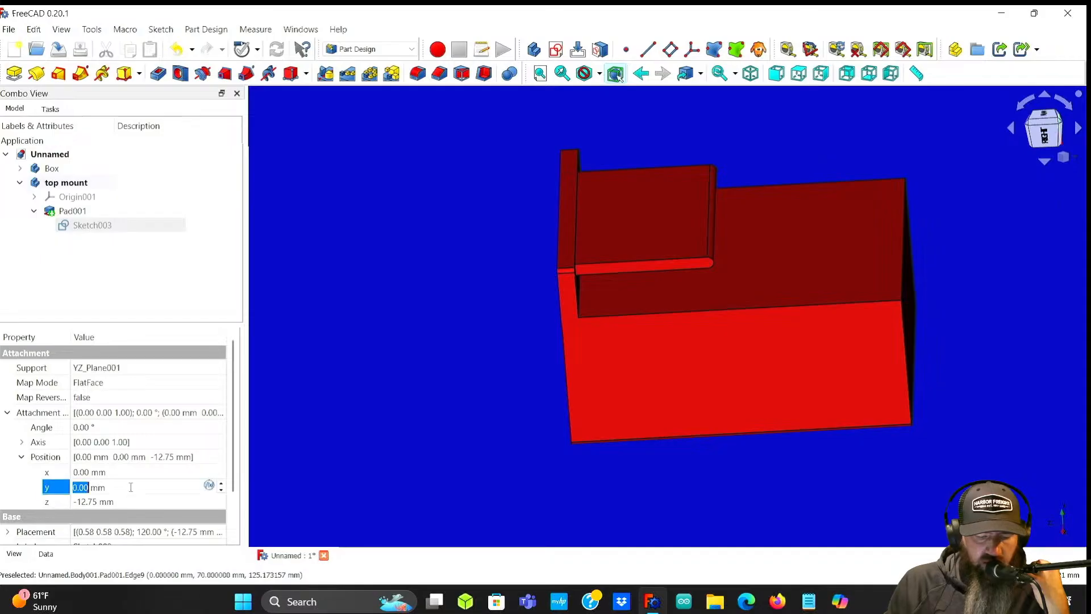
middle_click_drag(521, 302, 662, 419)
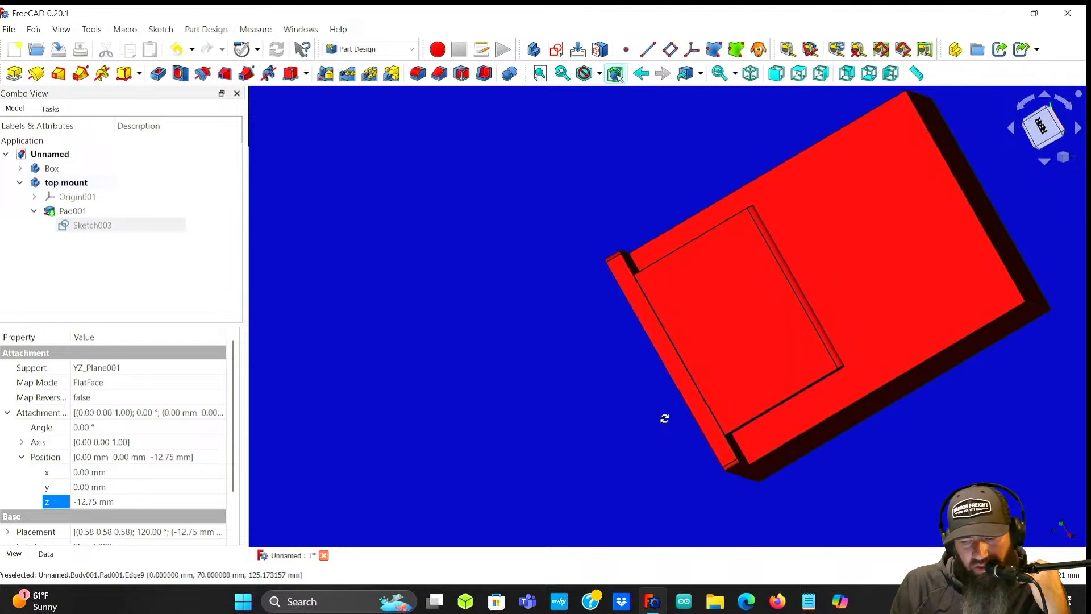
middle_click_drag(923, 444, 919, 442)
middle_click_drag(849, 435, 682, 426)
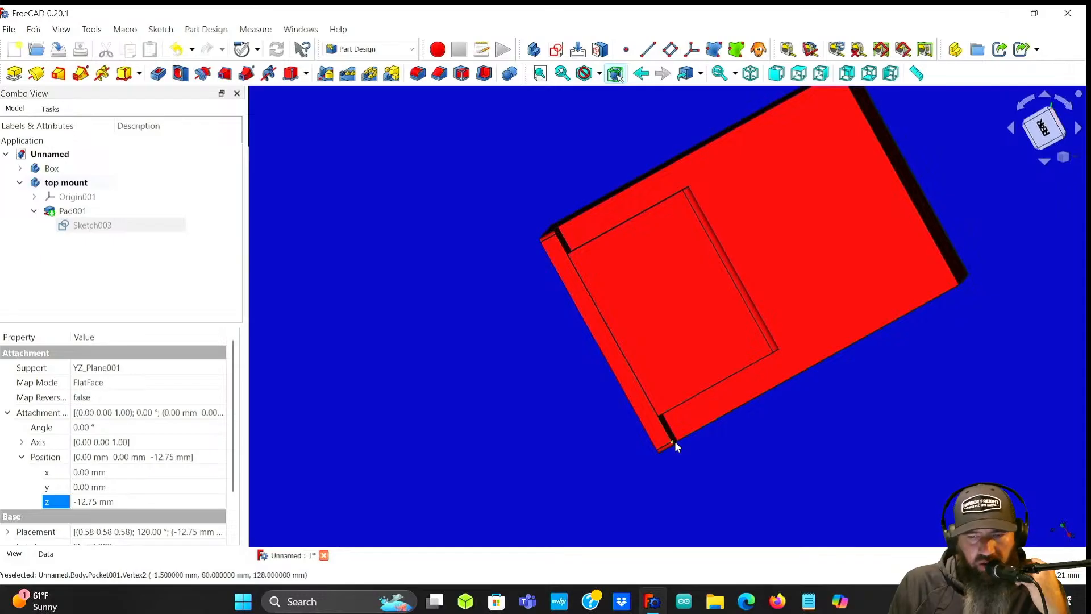
middle_click_drag(879, 264, 810, 294)
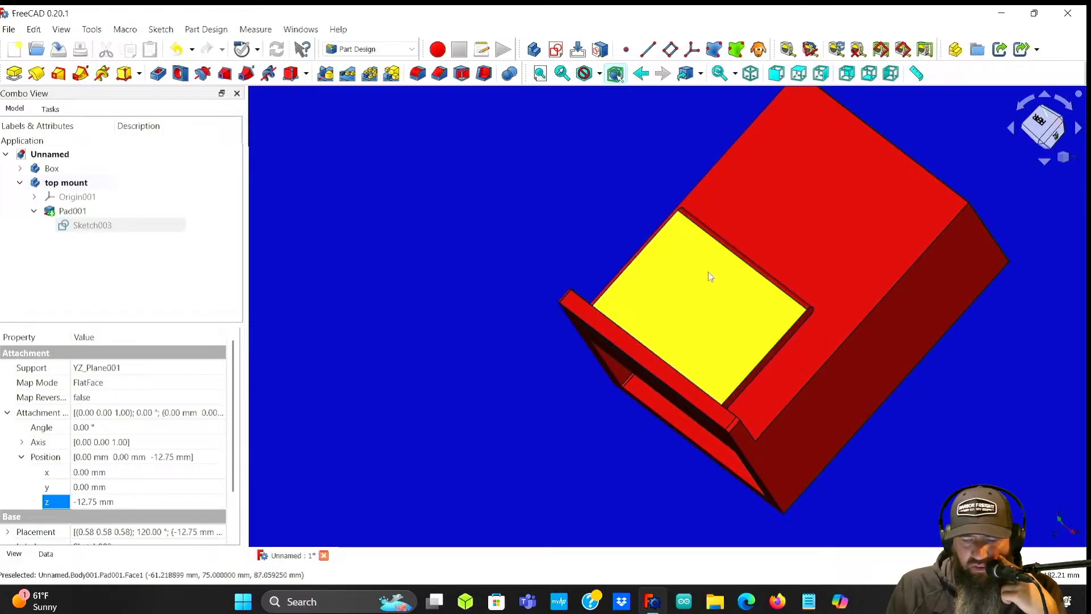
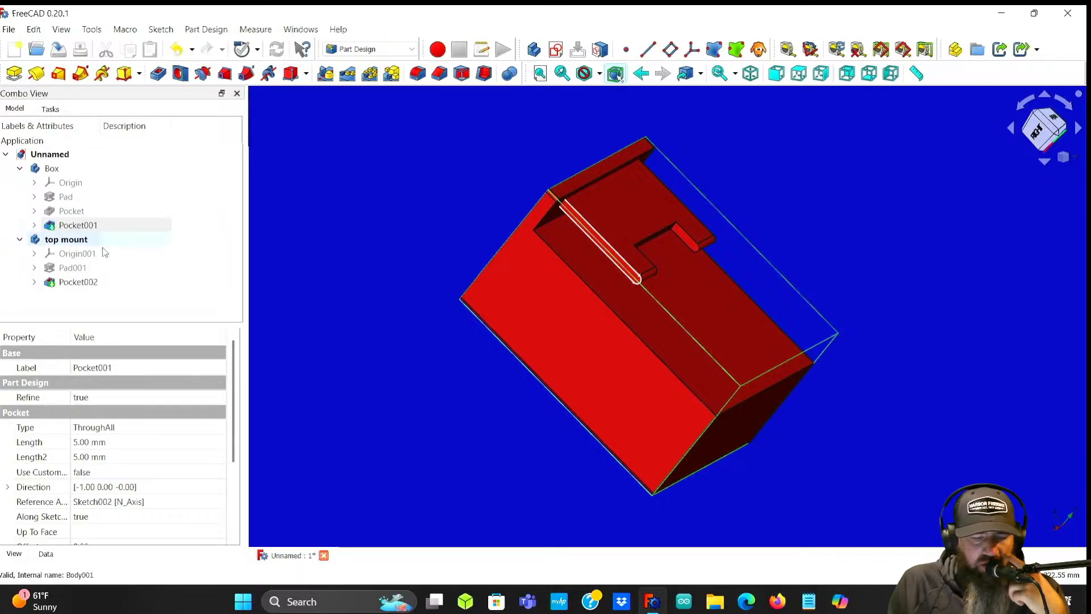
- Open the rectangular sketch under the top mount's pocket for review and close it again
left_click(34, 282)
left_click(89, 296)
left_click(89, 296)
double_click(89, 296)
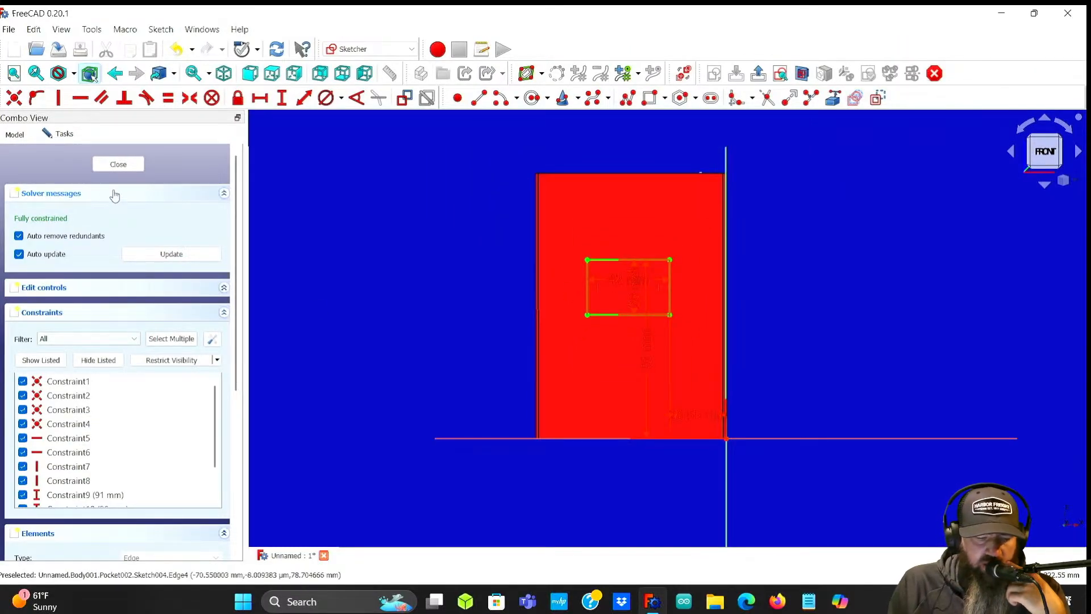
left_click(116, 164)
- Compare the top mount with and without its cutout by switching the visibility of its pad and pocket, leaving the pocket shown
left_click(59, 282)
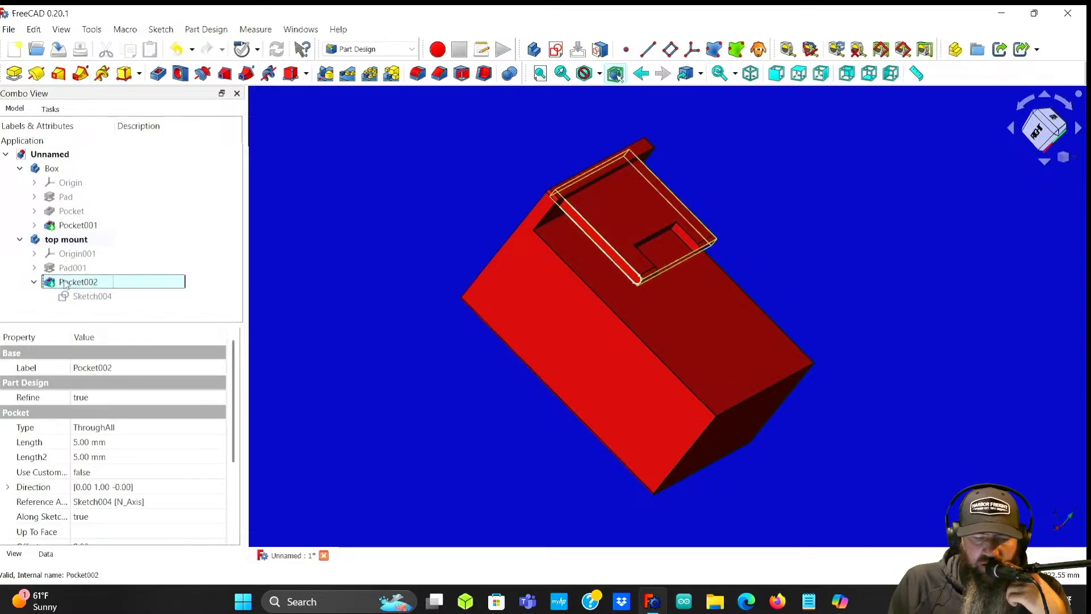
left_click(67, 268)
left_click(35, 268)
left_click(79, 295)
left_click(71, 268)
left_click(79, 296)
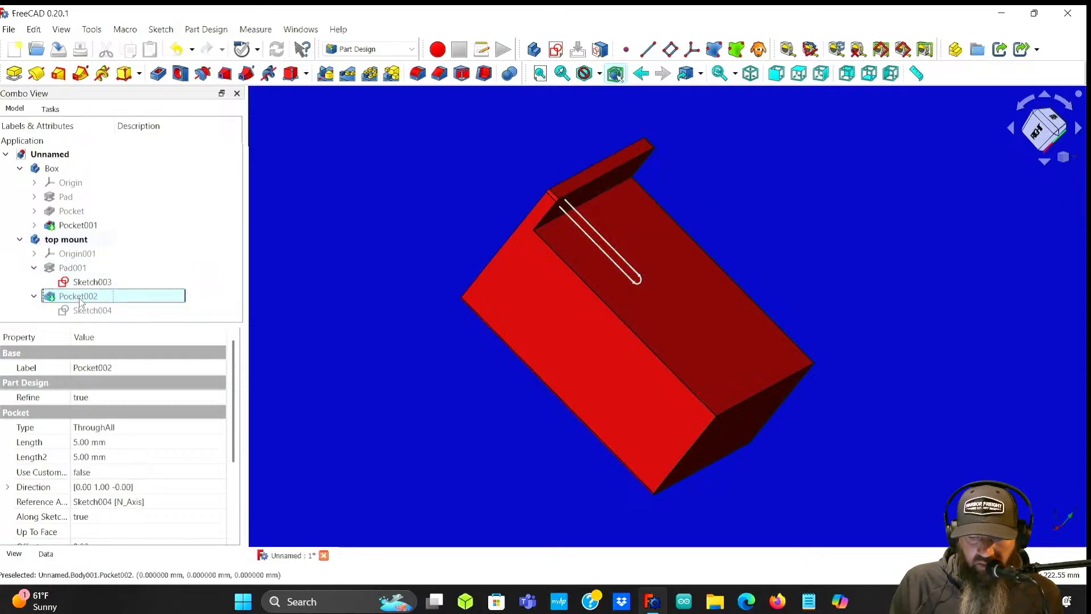
left_click(79, 268)
left_click(79, 296)
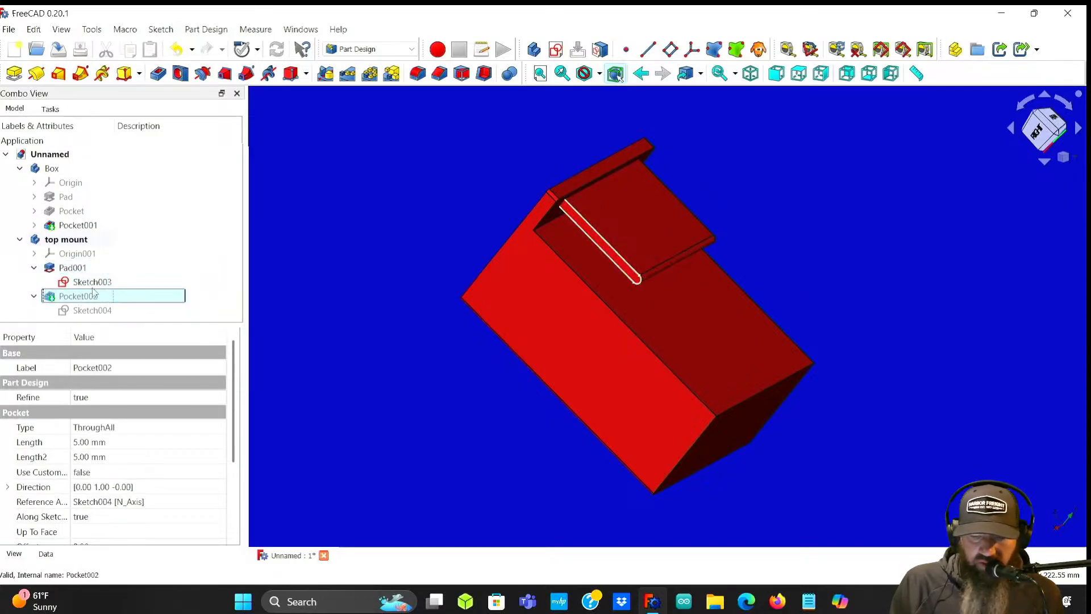
left_click(34, 267)
- Examine the box and the top mount's tongue and cutout from the side, from above and from behind
middle_click_drag(745, 250, 874, 283)
middle_click_drag(731, 360, 649, 383)
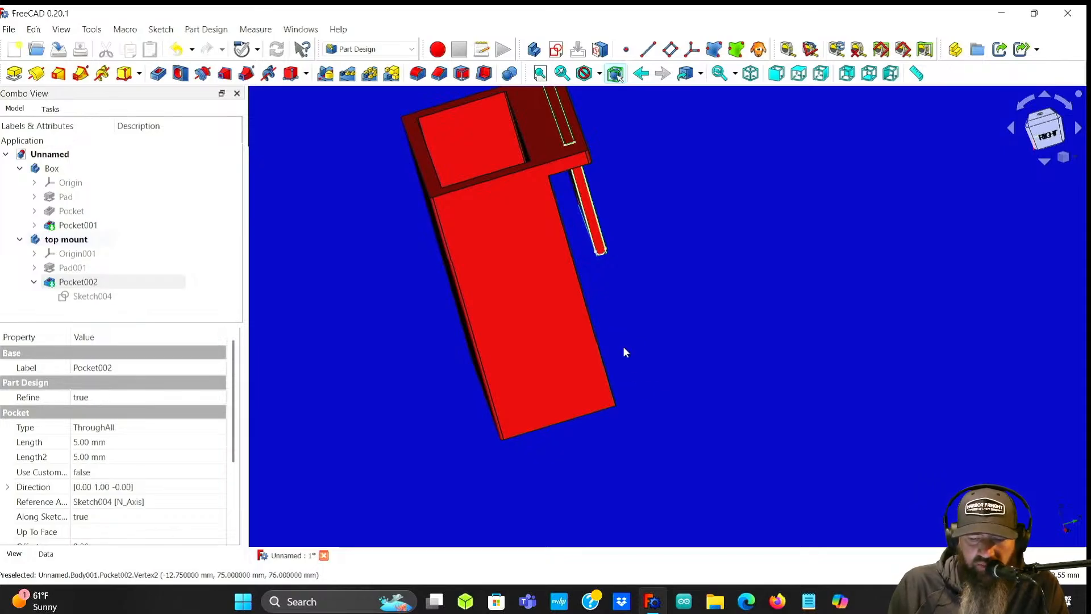
middle_click_drag(611, 243, 611, 276)
left_click(1051, 132)
middle_click_drag(736, 190, 729, 336)
middle_click_drag(640, 319, 511, 275)
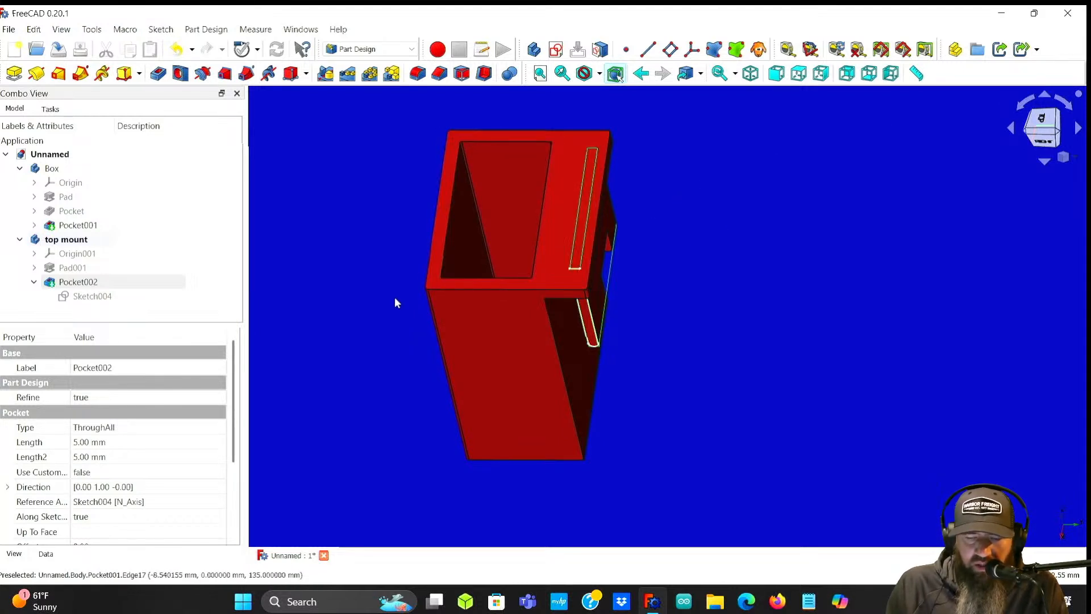
middle_click_drag(661, 340, 652, 353)
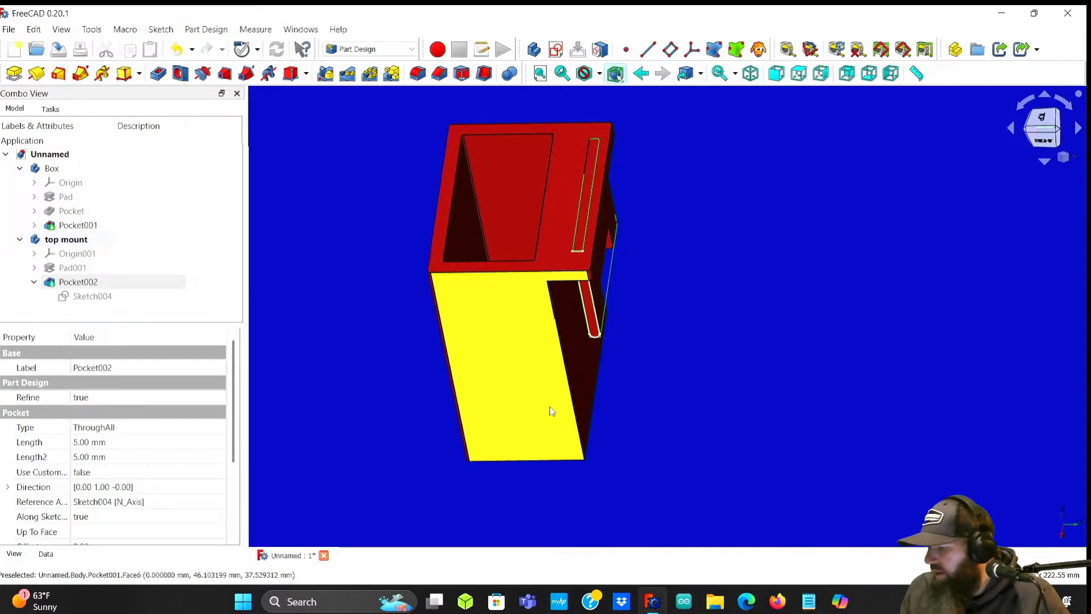
middle_click_drag(705, 439, 659, 318)
middle_click_drag(304, 368, 762, 411)
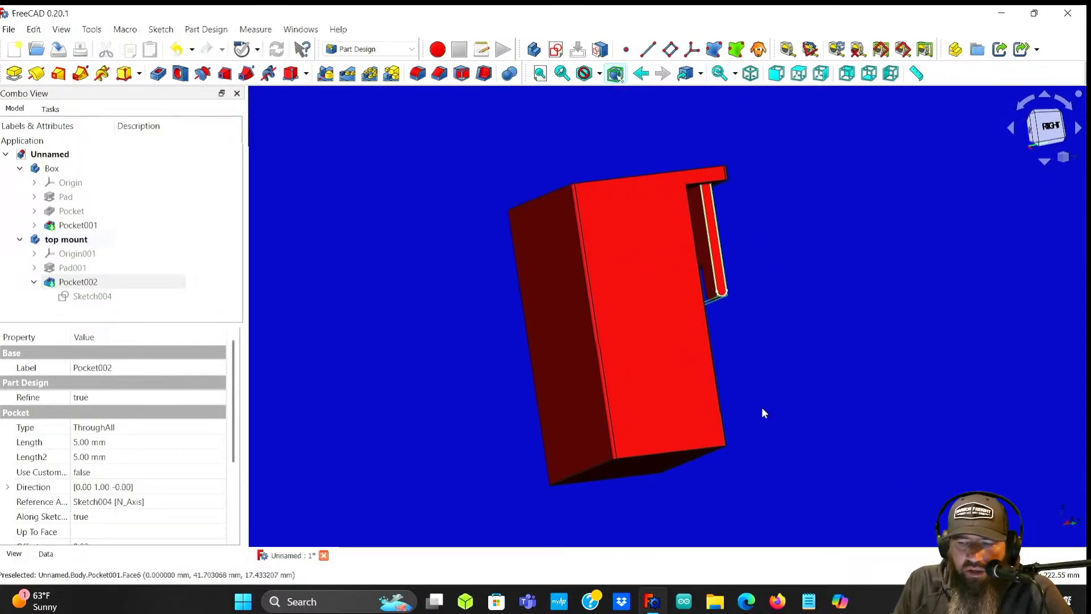
middle_click_drag(937, 372, 751, 349)
middle_click_drag(756, 324, 711, 317)
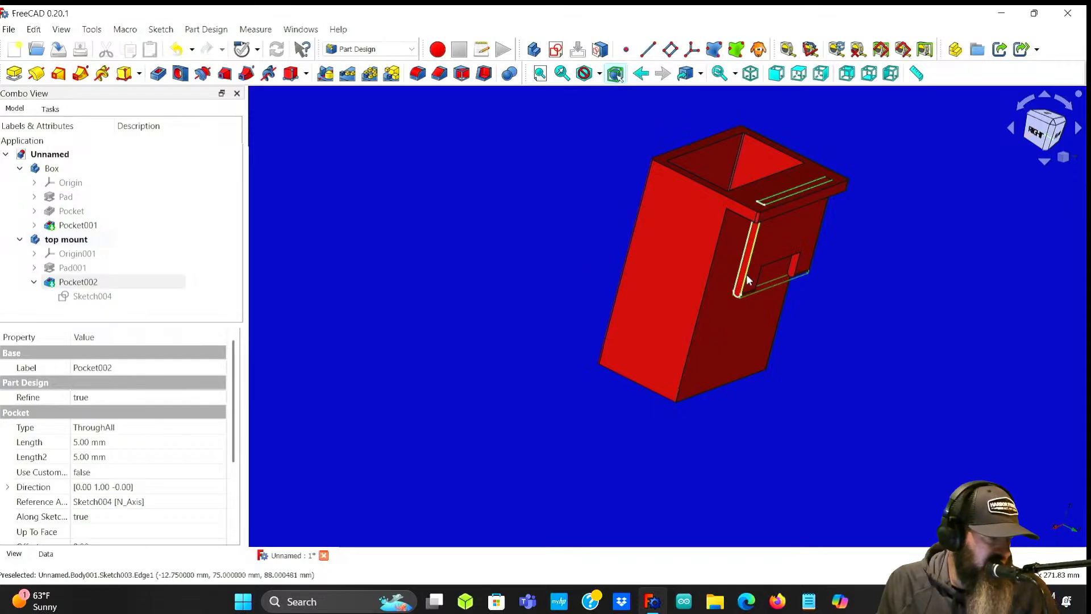
mouse_move(835, 289)
middle_mouse_down()
mouse_move(864, 288)
mouse_move(831, 302)
middle_mouse_up()
middle_click_drag(725, 304, 692, 326)
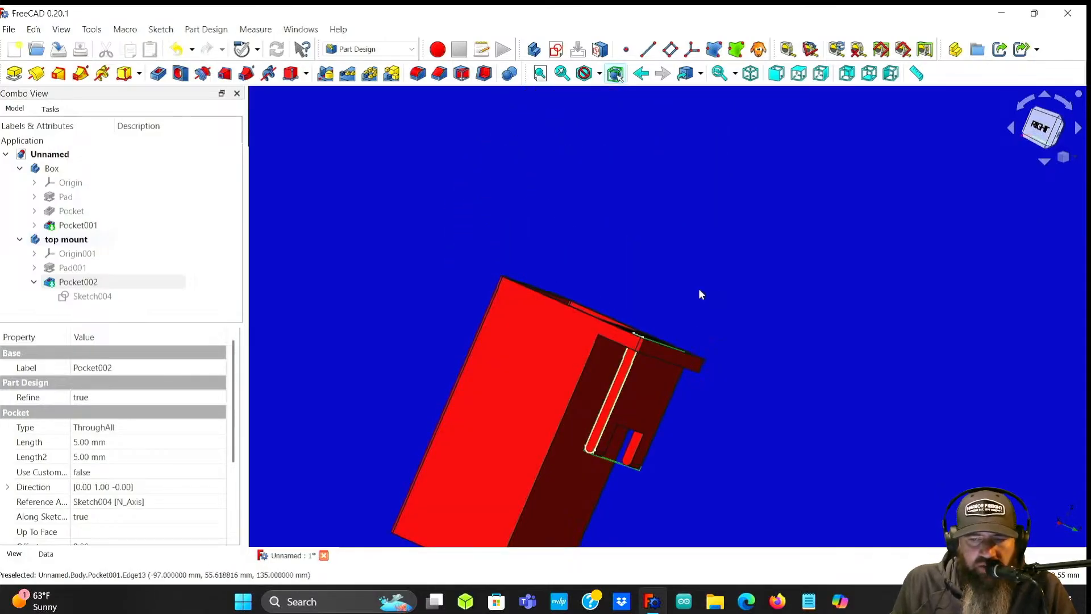
- Examine the gap between the top mount and the box, and the front plate's opening, from the side and the front
middle_click_drag(625, 263, 629, 295)
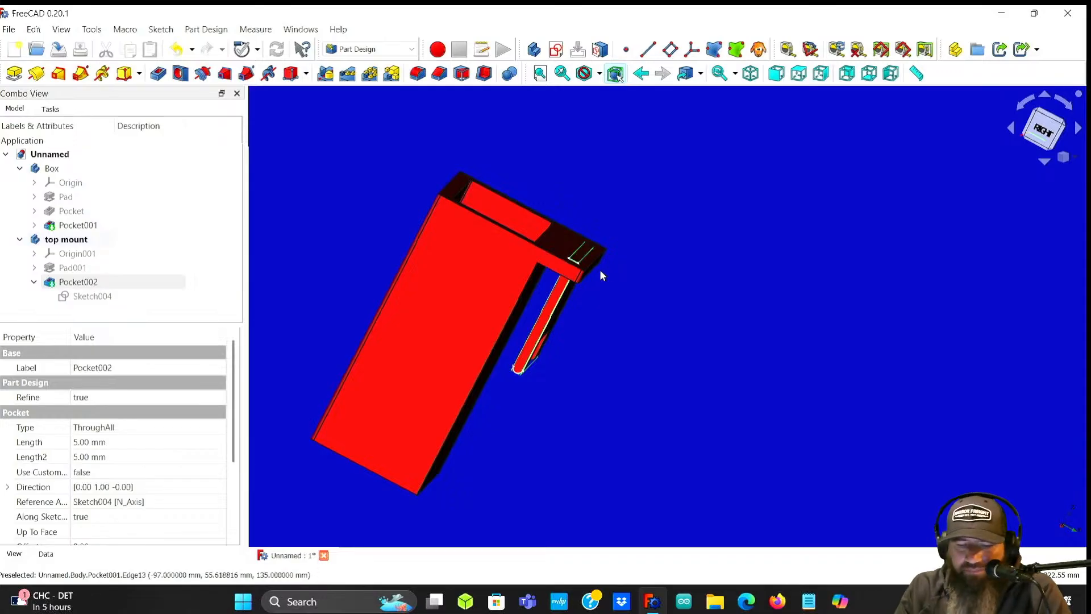
middle_click_drag(595, 331, 650, 341)
scroll(650, 340, "down", 3)
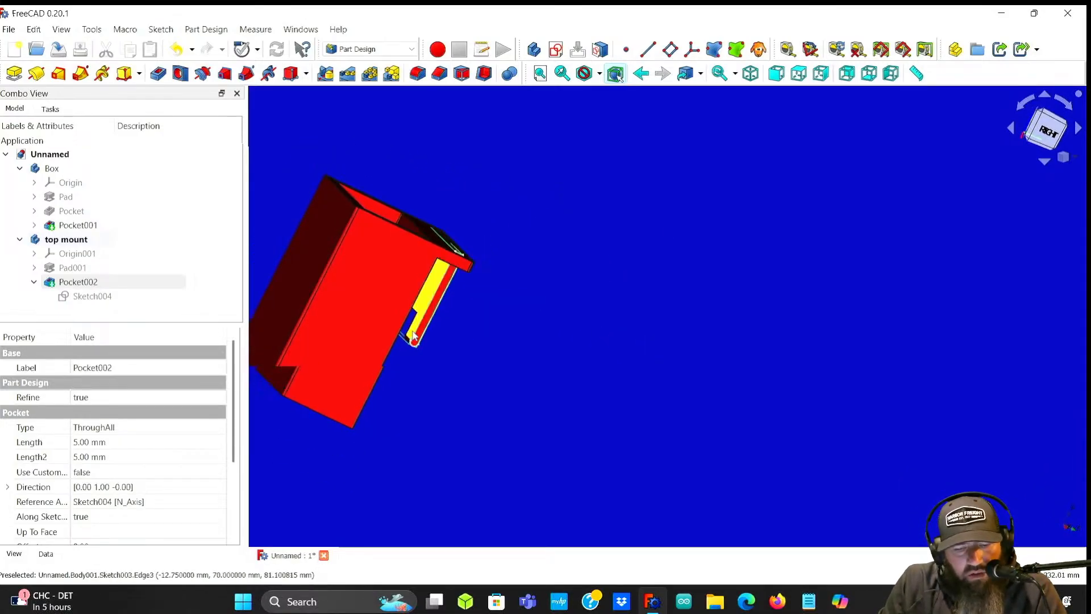
middle_click_drag(478, 391, 605, 391)
middle_click_drag(574, 312, 456, 343)
middle_click_drag(553, 210, 450, 321)
scroll(444, 284, "up", 3)
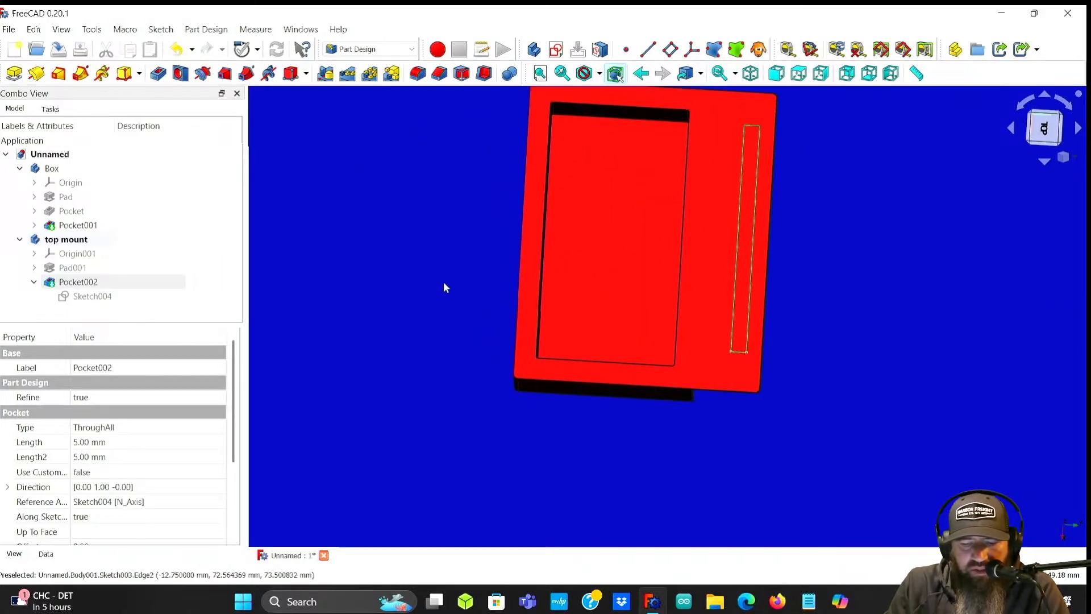
scroll(447, 285, "down", 2)
middle_click_drag(738, 284, 801, 244)
mouse_move(773, 280)
middle_mouse_down()
mouse_move(856, 381)
mouse_move(746, 325)
mouse_move(725, 210)
mouse_move(792, 346)
mouse_move(767, 275)
middle_mouse_up()
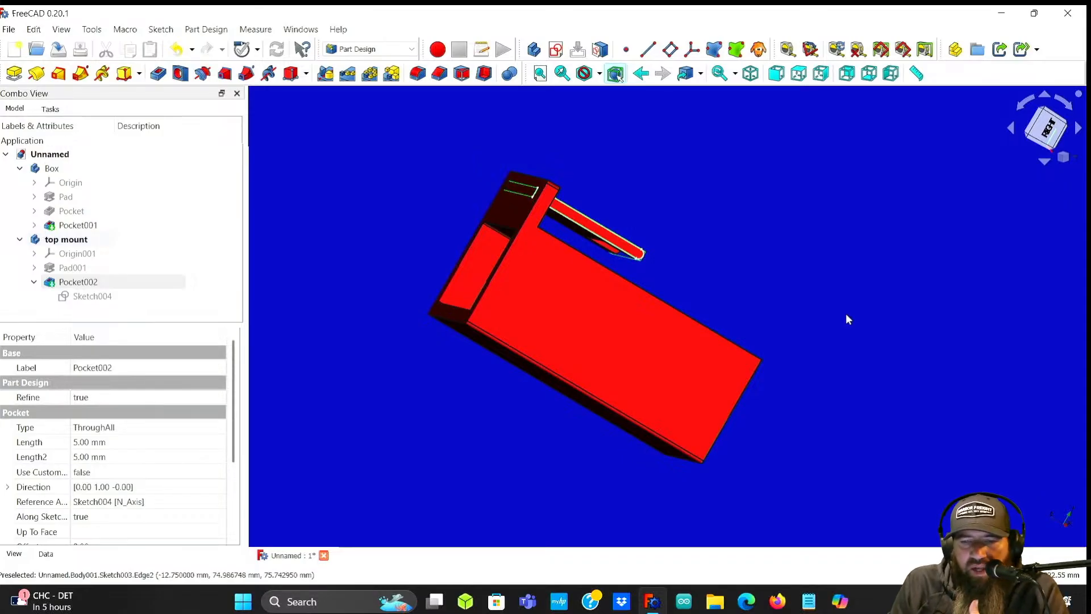
- Examine how the top mount joins the taller front plate and extends over the box
mouse_move(722, 267)
middle_mouse_down()
mouse_move(704, 265)
mouse_move(738, 280)
middle_mouse_up()
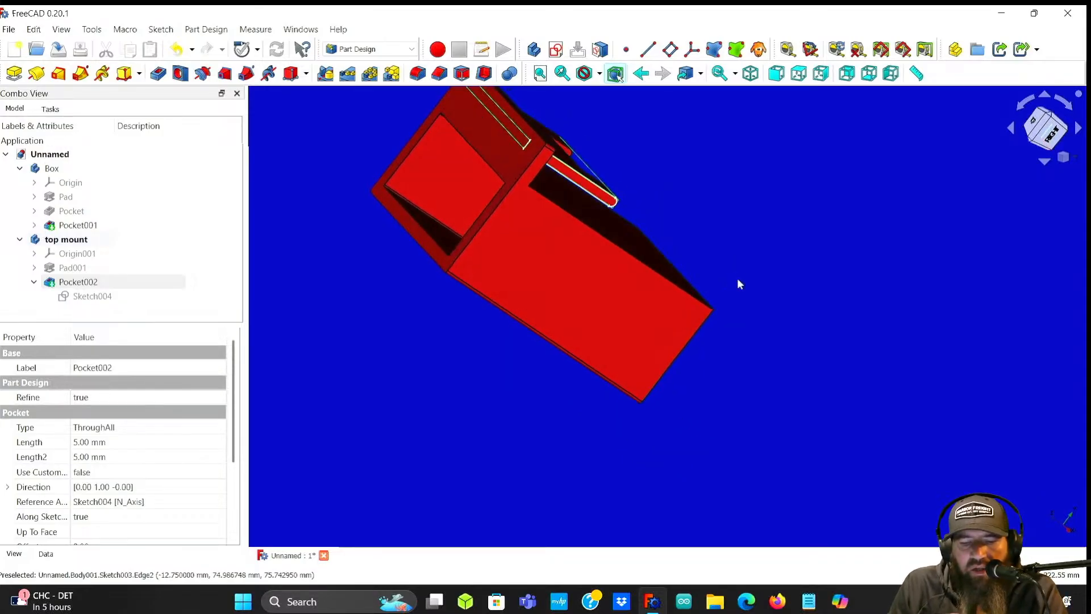
middle_click_drag(660, 222, 683, 289)
middle_click_drag(799, 411, 714, 397)
middle_click_drag(614, 421, 541, 359)
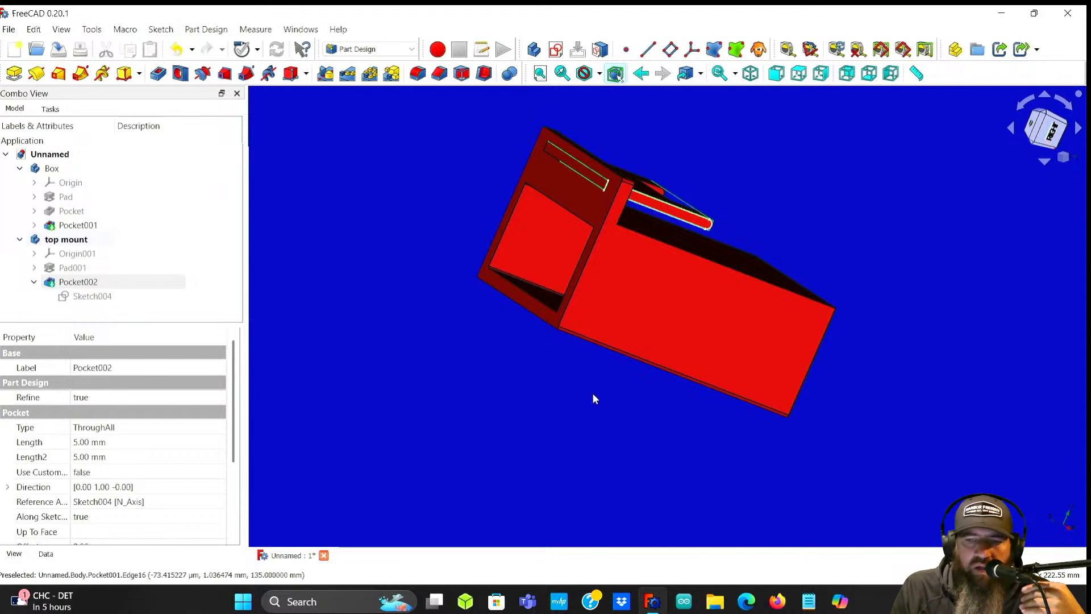
middle_click_drag(589, 405, 608, 343)
middle_click_drag(679, 305, 844, 192)
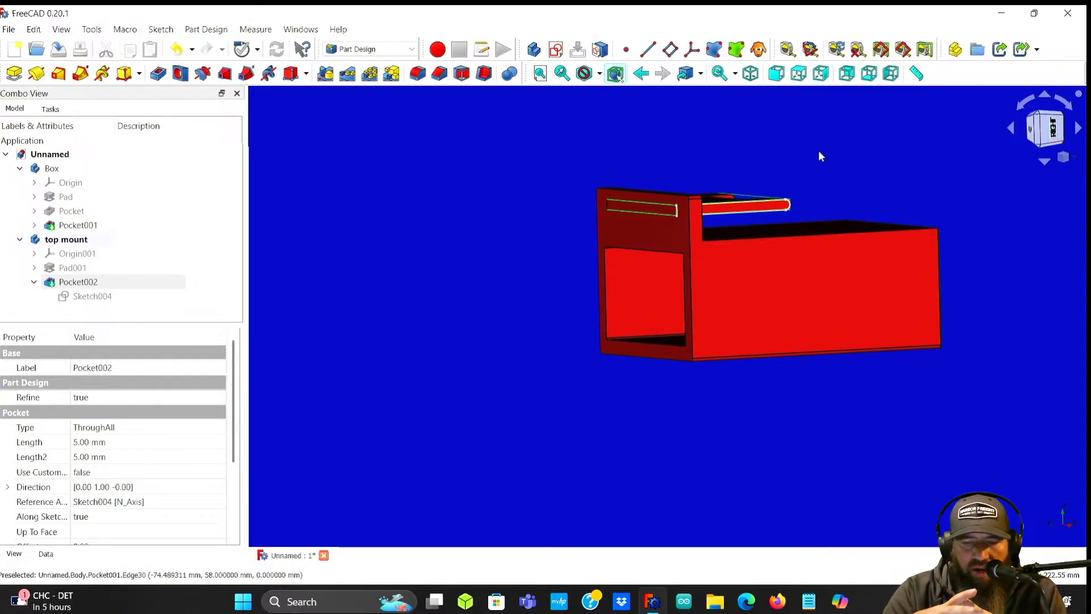
middle_click_drag(801, 168, 904, 174)
middle_click_drag(799, 170, 857, 171)
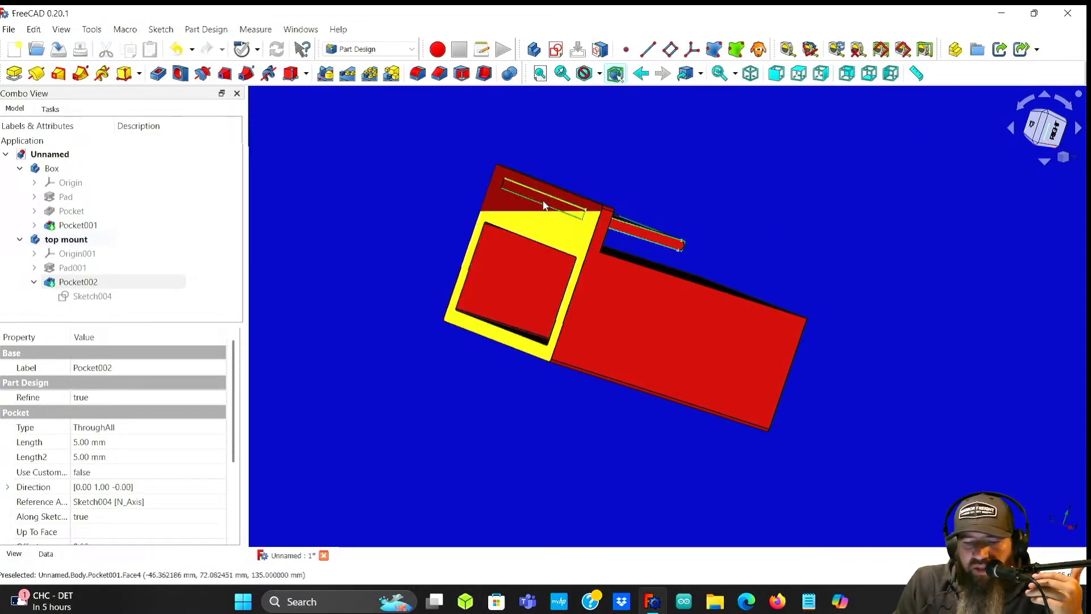
middle_click_drag(729, 208, 752, 220)
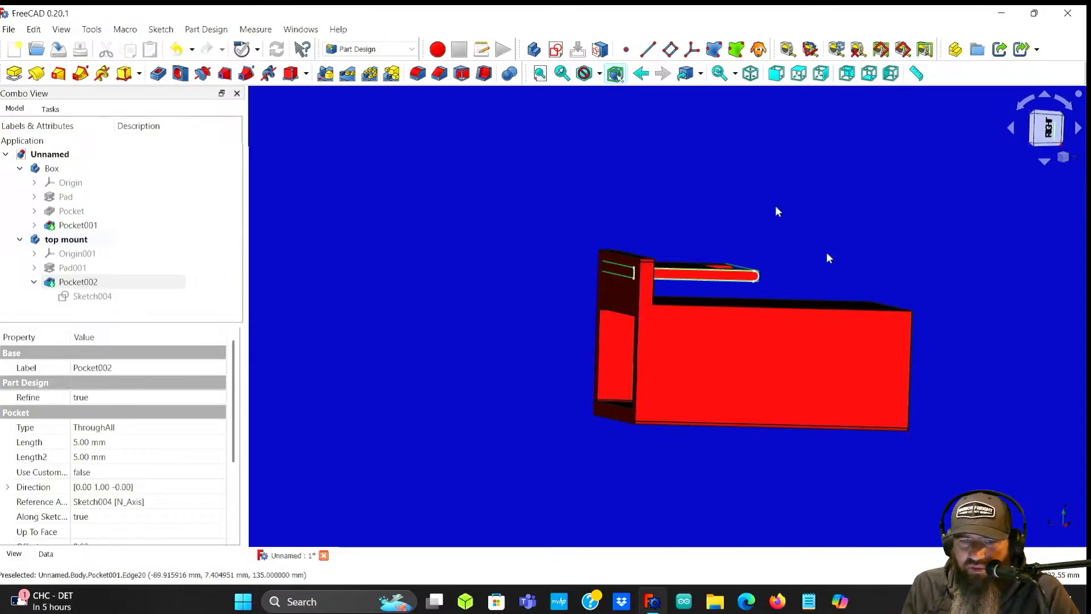
- Review the upright box with its front opening, top mount and cutout from the front corner and the side
mouse_move(549, 229)
middle_mouse_down()
mouse_move(496, 227)
mouse_move(558, 237)
middle_mouse_up()
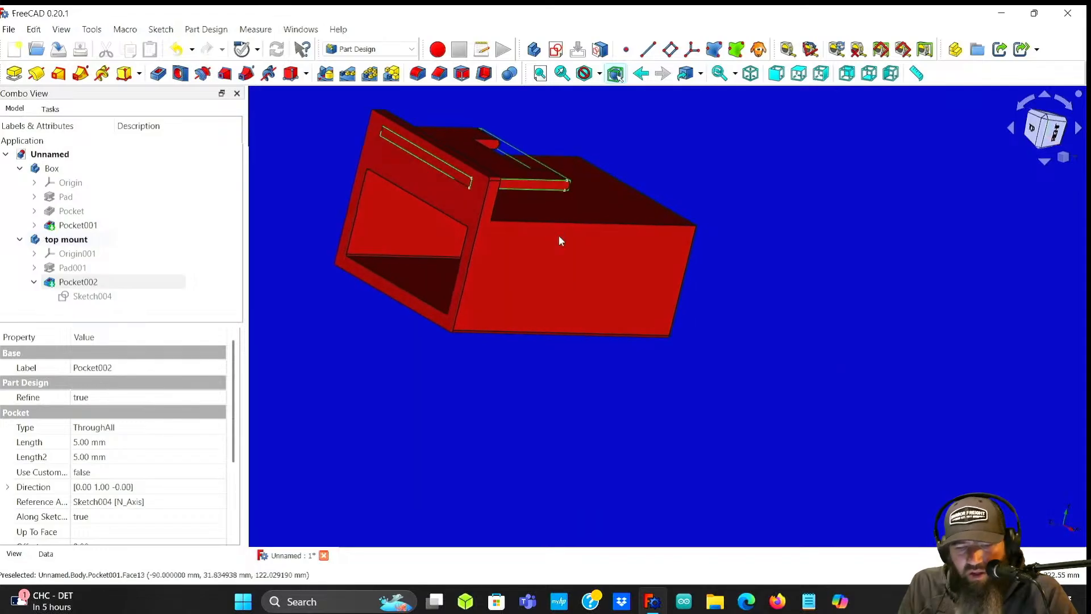
scroll(640, 358, "down", 1)
middle_click_drag(603, 380, 710, 417)
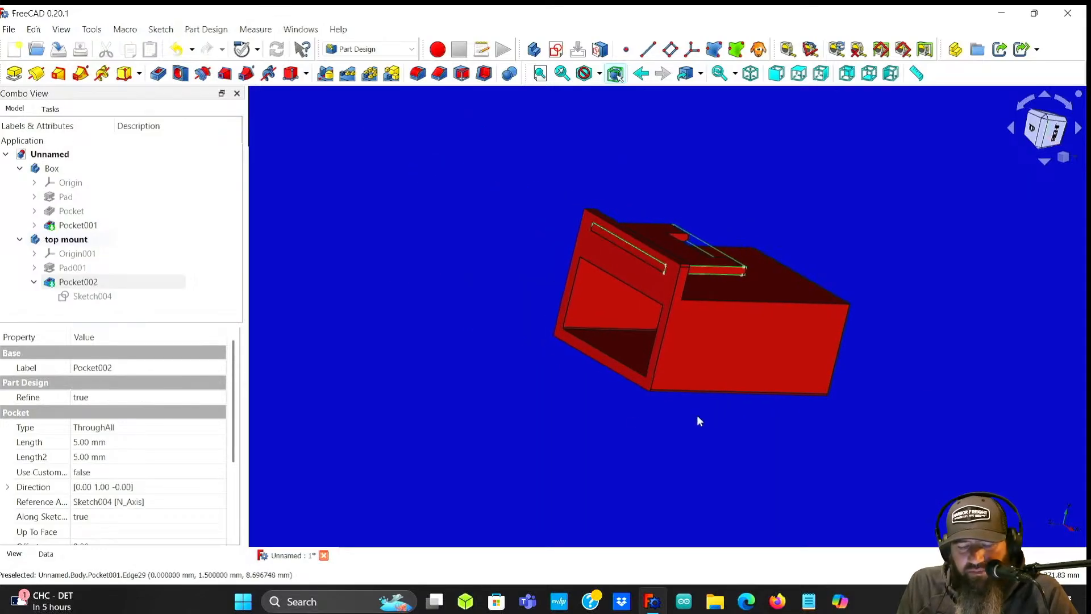
middle_click_drag(561, 402, 607, 409)
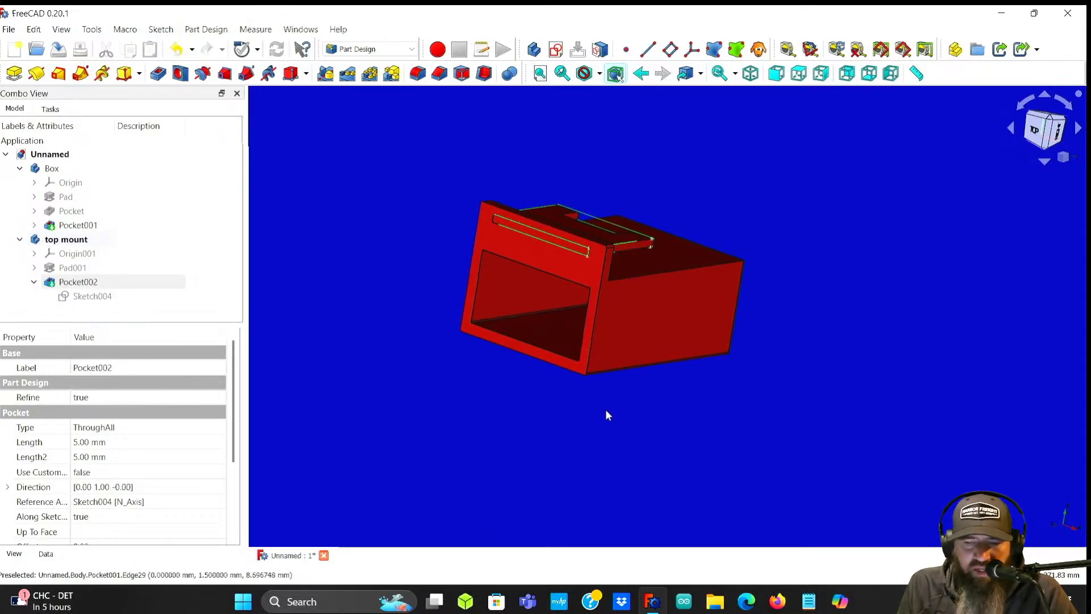
middle_click_drag(536, 407, 572, 397)
middle_click_drag(653, 428, 574, 410)
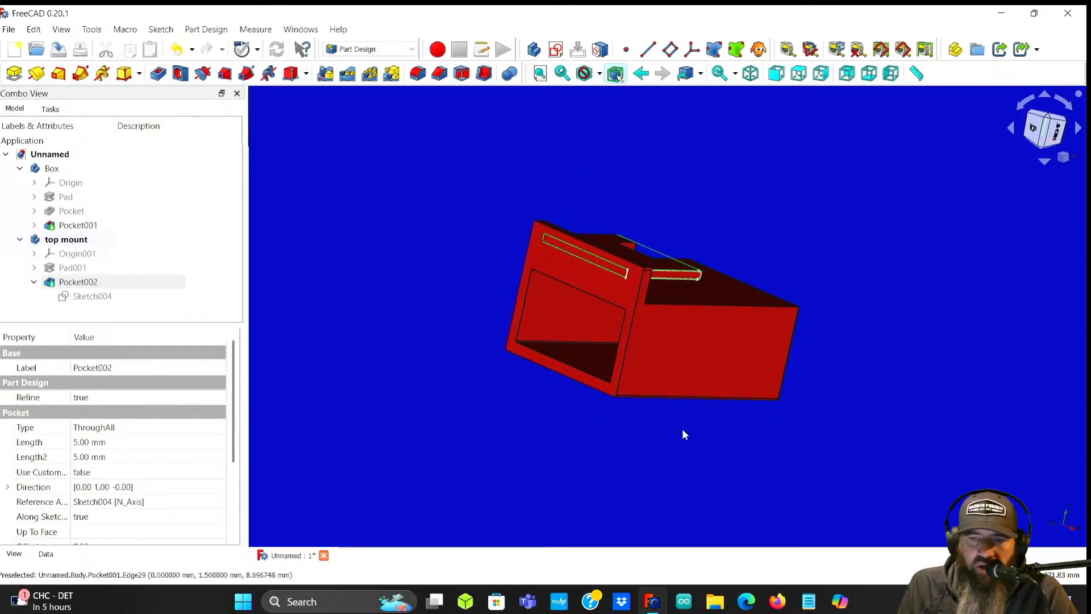
middle_click_drag(591, 418, 587, 342)
middle_click_drag(859, 449, 1011, 396)
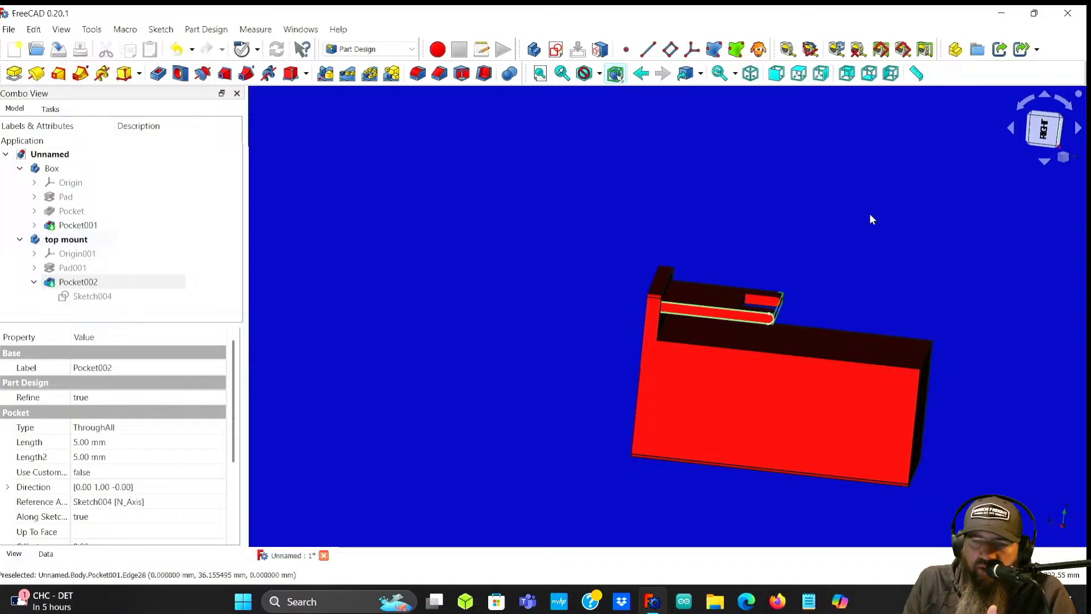
middle_click_drag(813, 236, 850, 243)
middle_click_drag(764, 219, 842, 267)
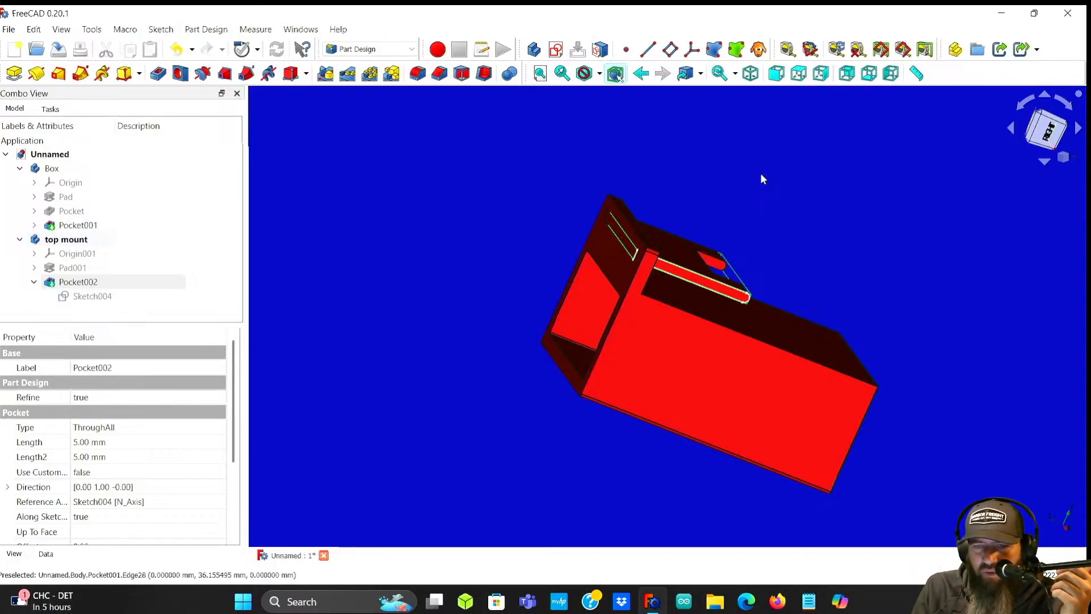
- Inspect the assembled box from above, from below and from both ends, finishing on the front plate
middle_click_drag(578, 190, 621, 307)
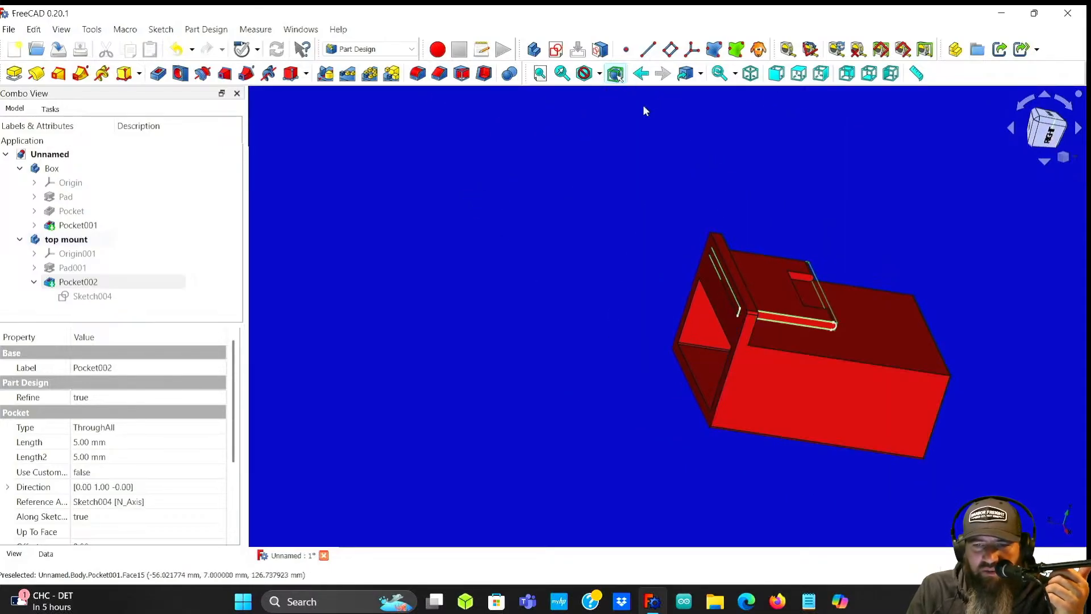
middle_click_drag(765, 227, 796, 247)
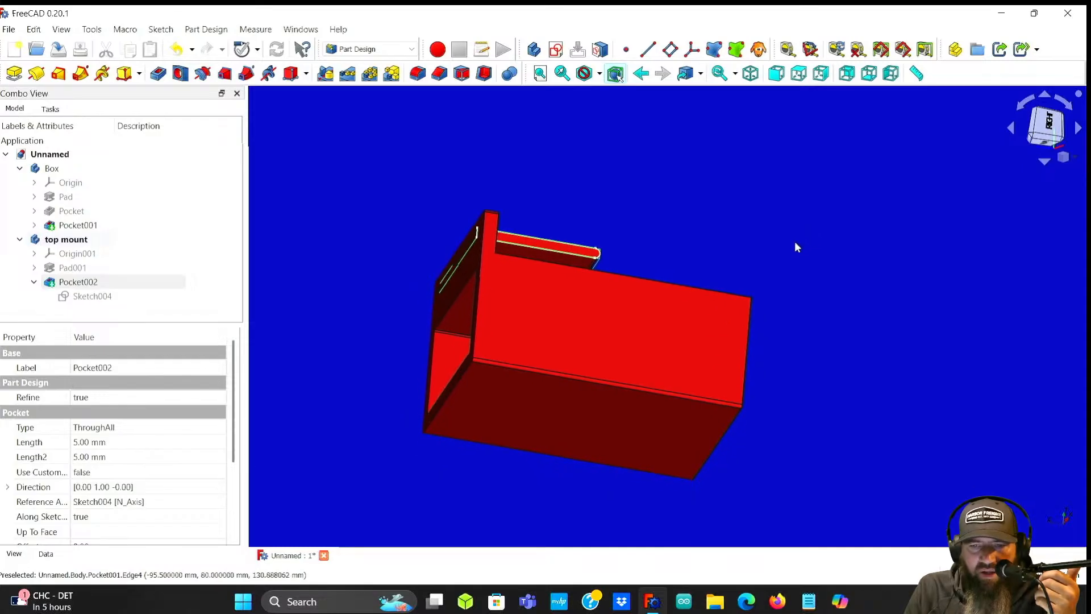
middle_click_drag(730, 224, 623, 220)
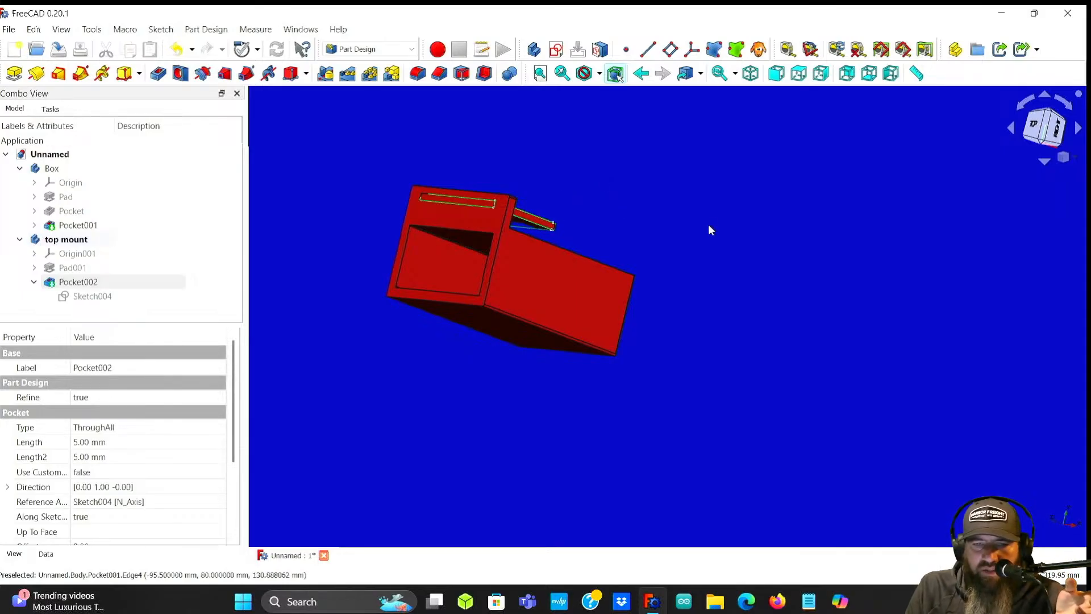
middle_click_drag(614, 385, 447, 369)
middle_click_drag(670, 395, 648, 429)
scroll(665, 395, "up", 2)
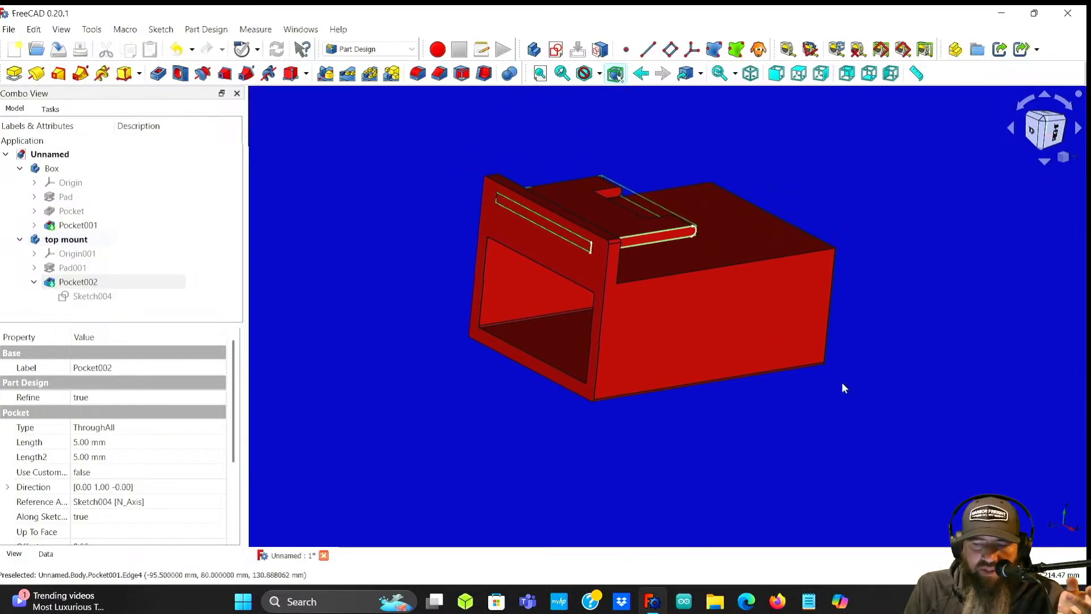
mouse_move(887, 257)
middle_mouse_down()
mouse_move(877, 283)
mouse_move(858, 258)
mouse_move(869, 252)
middle_mouse_up()
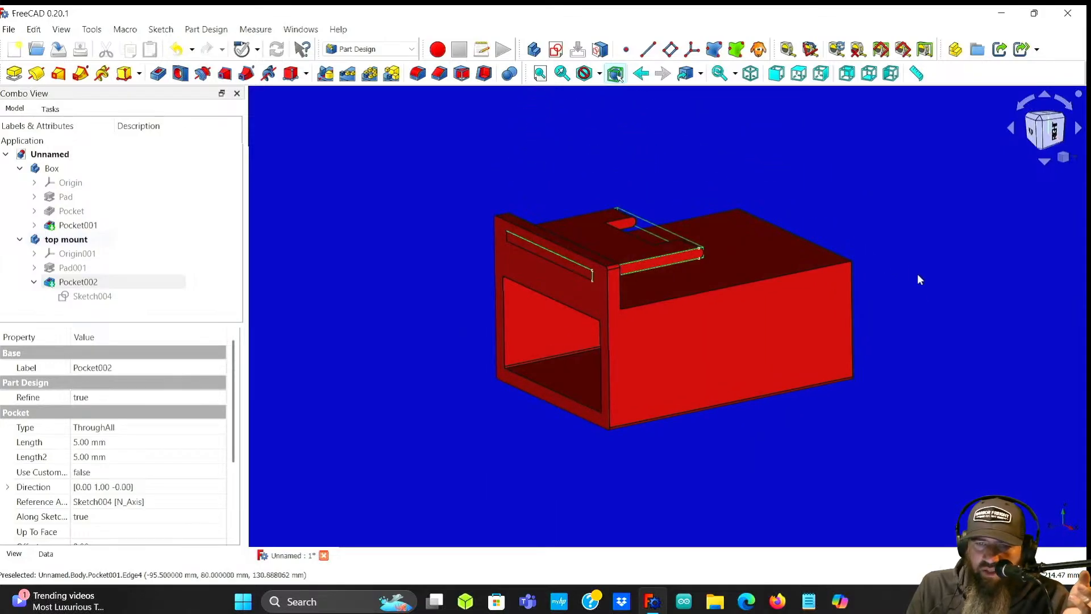
middle_click_drag(901, 305, 730, 296)
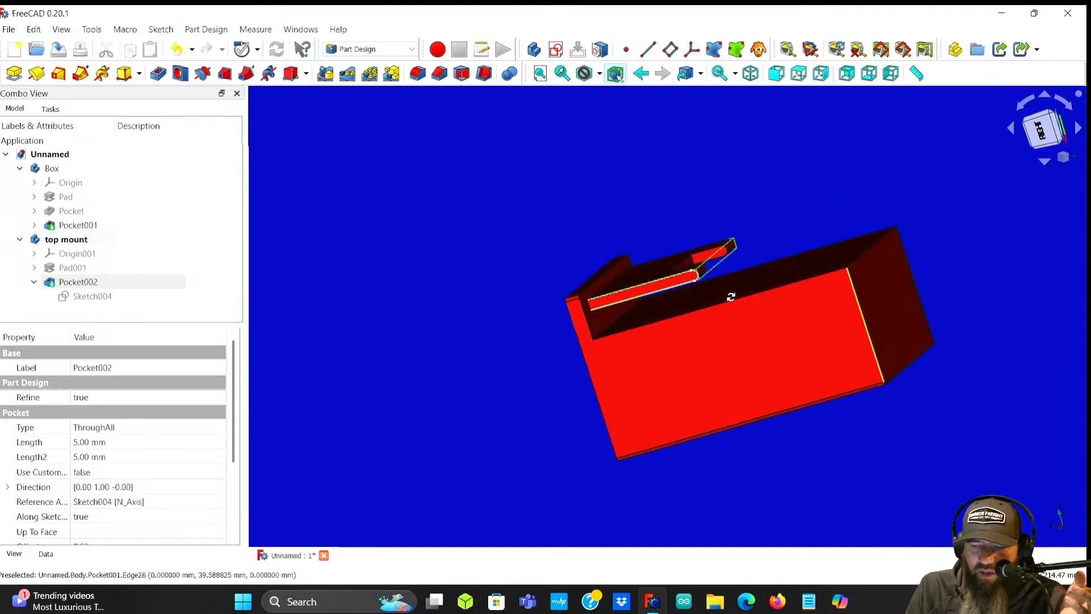
middle_click_drag(750, 214, 781, 202)
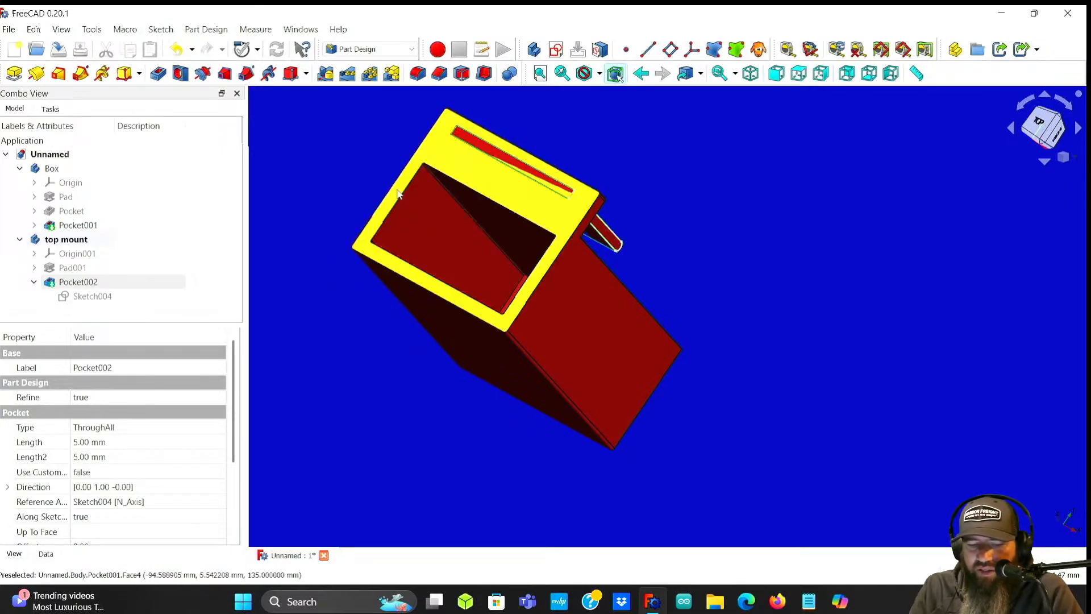
- Try to fillet the box's front face while the top mount is the active body
left_click(481, 179)
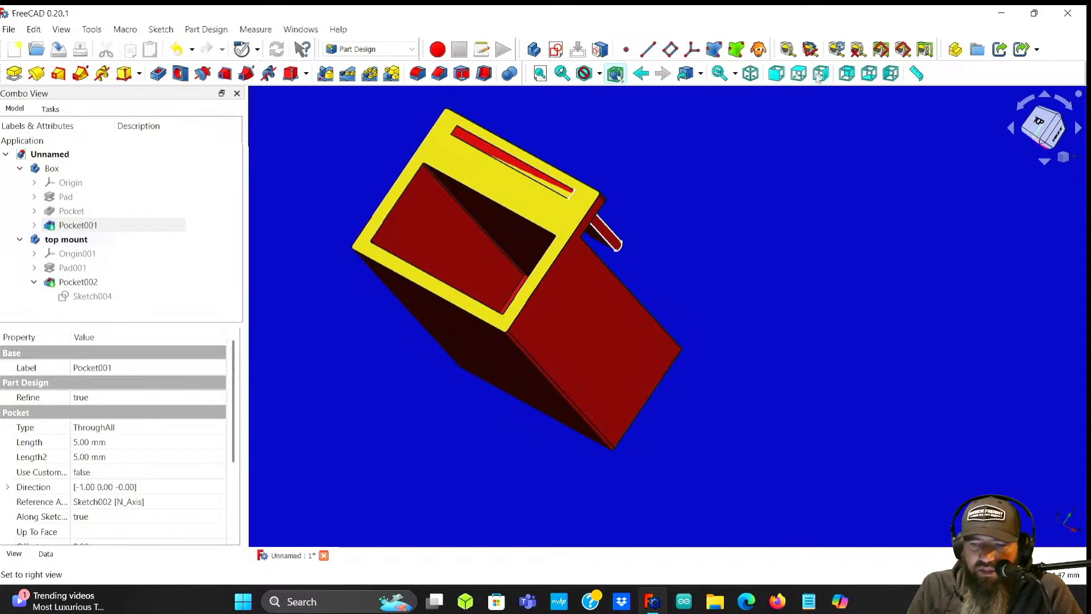
left_click(422, 76)
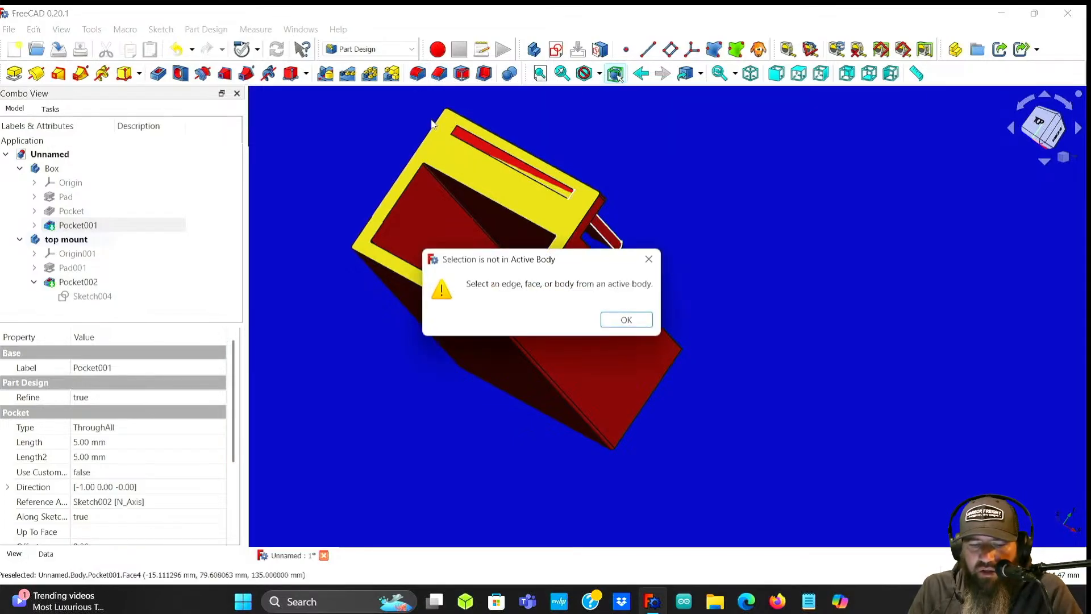
left_click(626, 320)
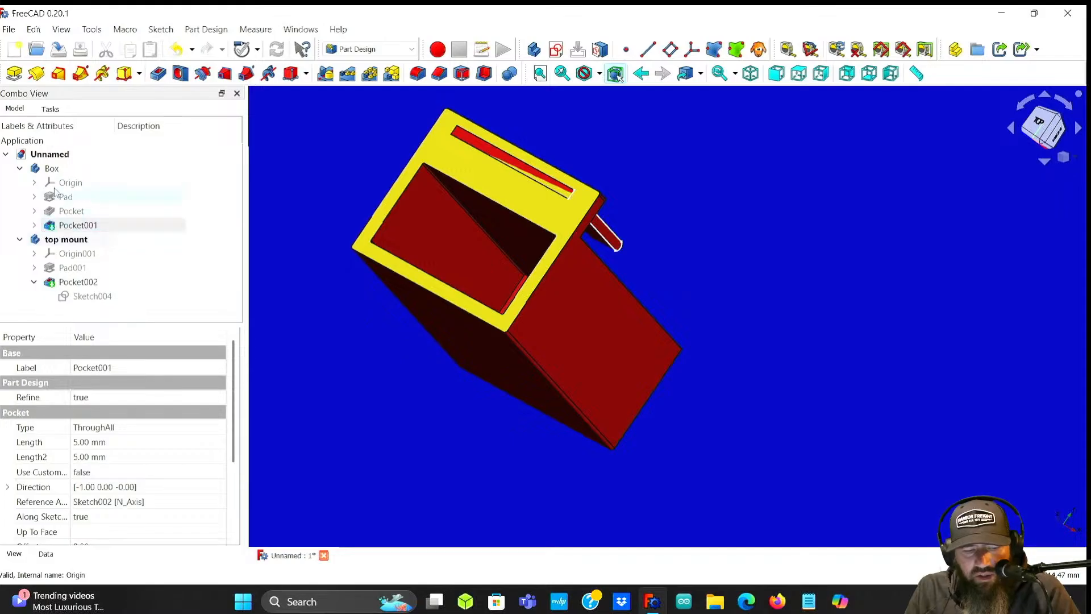
- Make the Box the active body and fillet the edges of its front face with a 2 mm radius
double_click(60, 170)
left_click(457, 170)
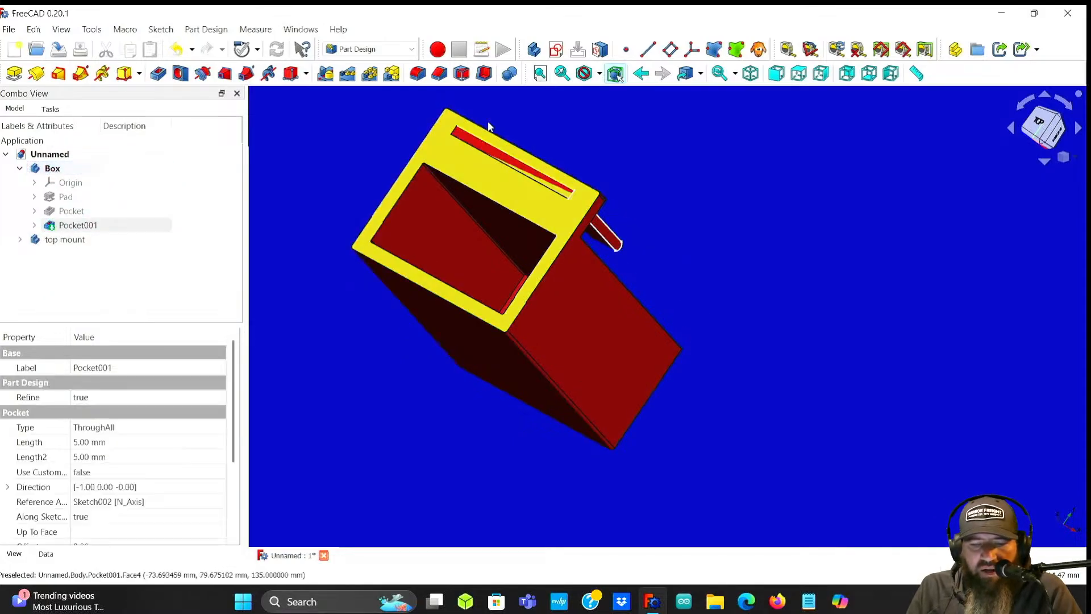
scroll(524, 165, "up", 2)
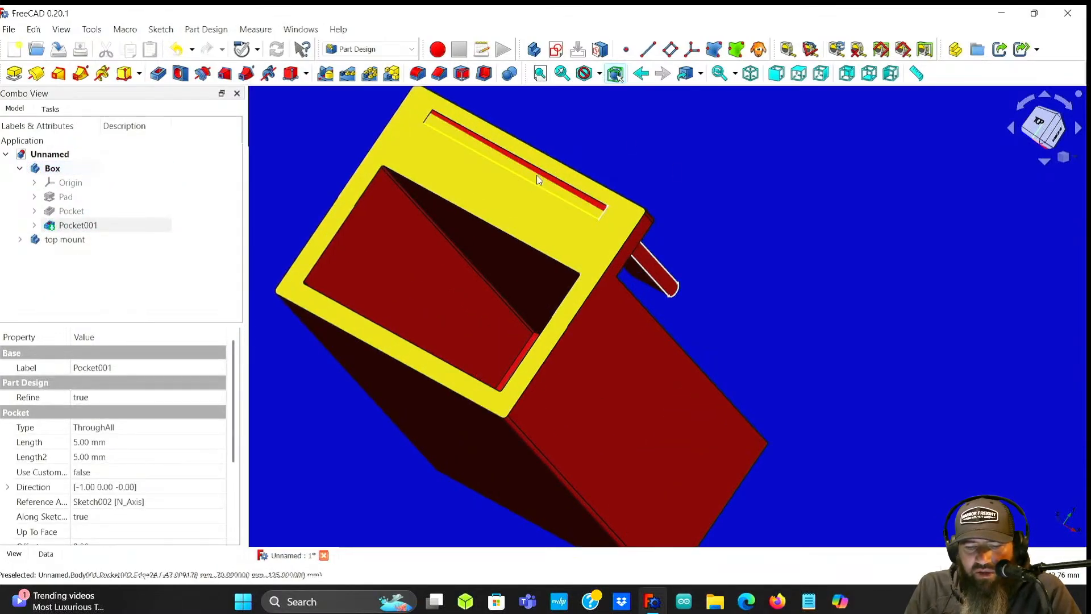
scroll(462, 115, "down", 2)
left_click(417, 74)
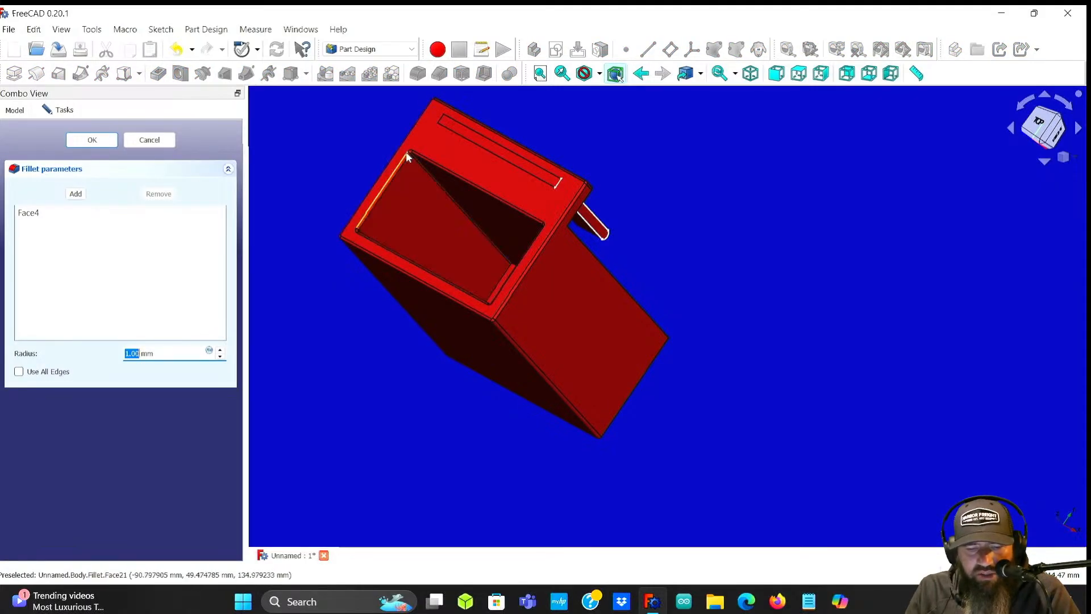
middle_click_drag(336, 142, 375, 175)
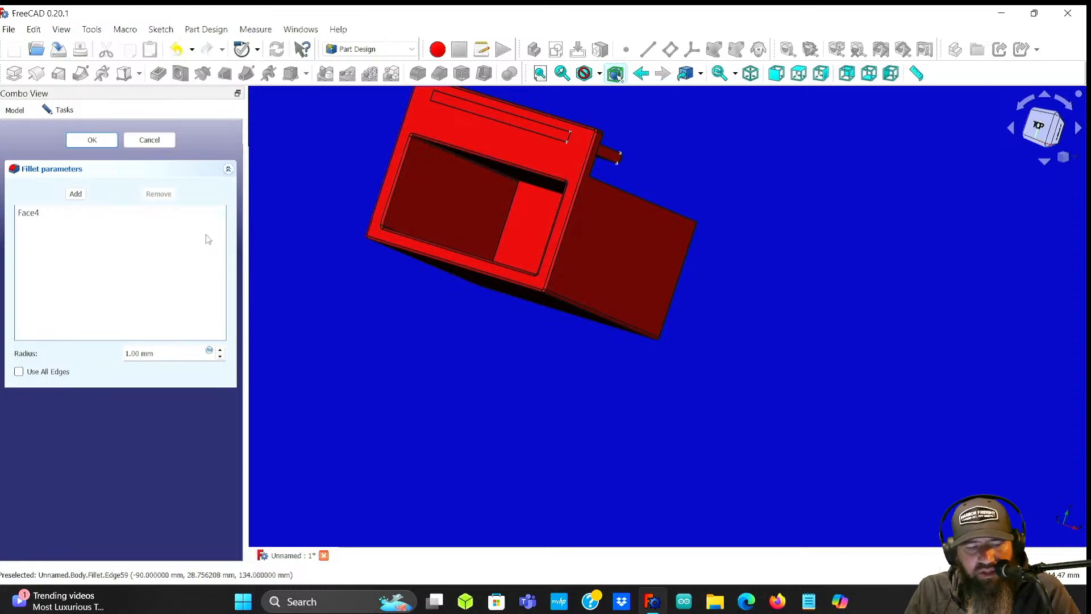
left_click(99, 141)
- Inspect the rounded edges of the front plate and its opening, and check the fillet's properties
scroll(452, 152, "up", 3)
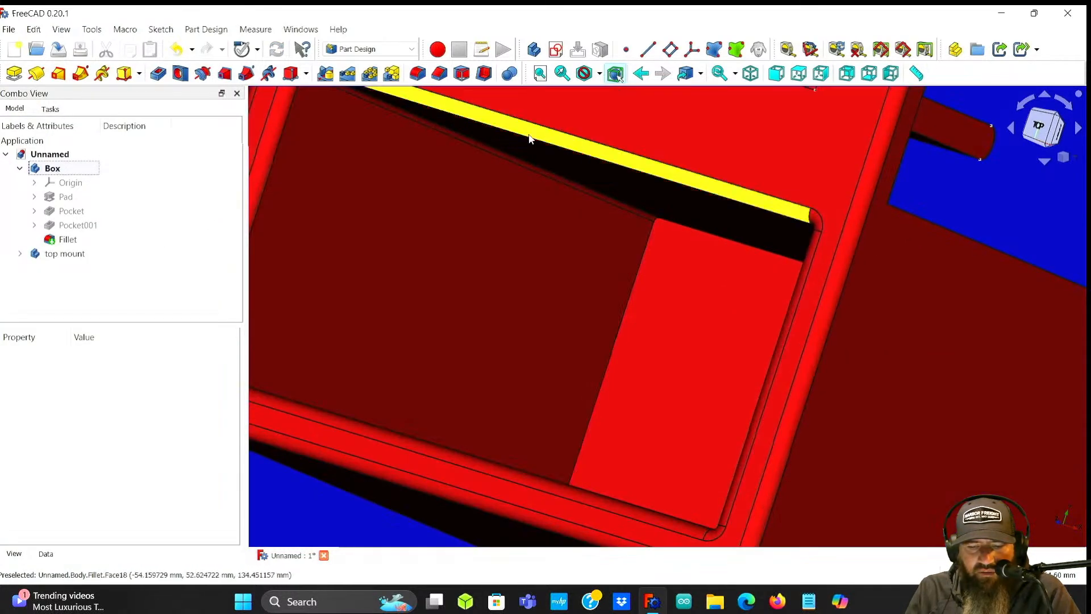
scroll(494, 149, "down", 5)
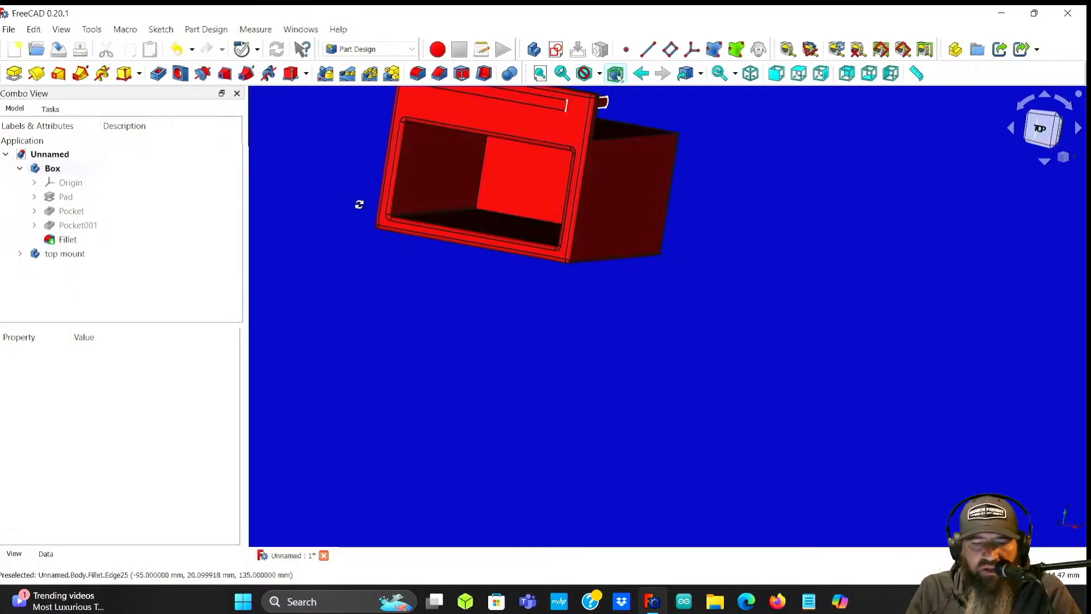
scroll(370, 268, "up", 2)
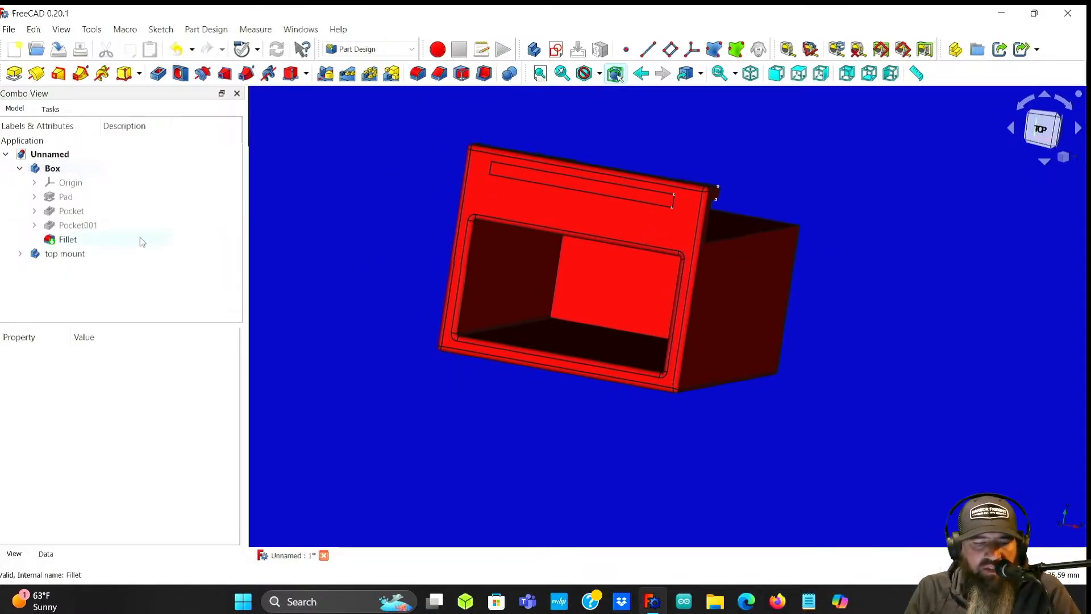
left_click(79, 242)
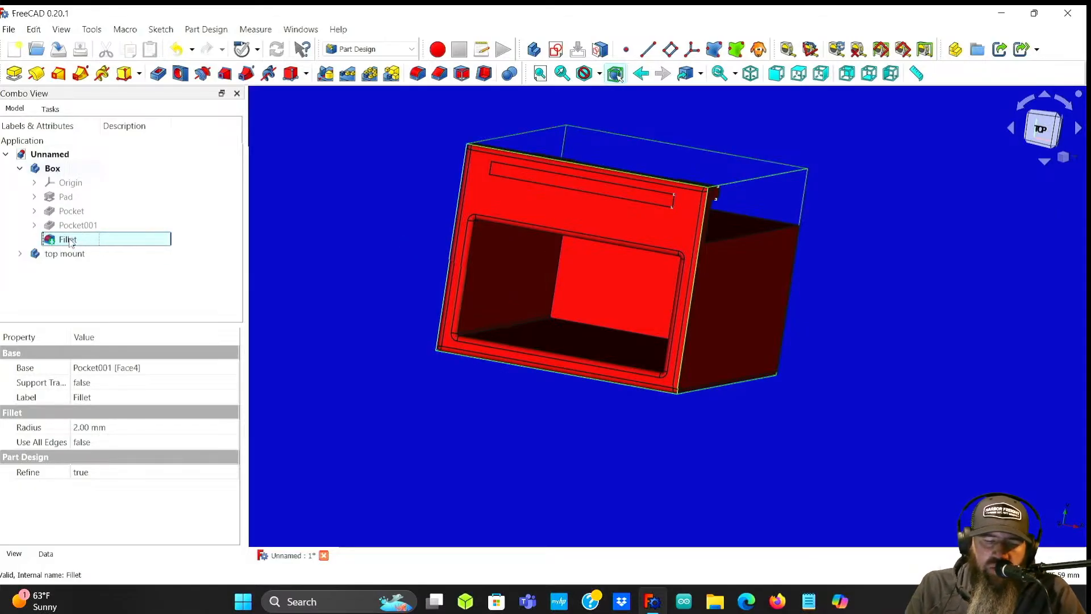
middle_click_drag(344, 266, 394, 263)
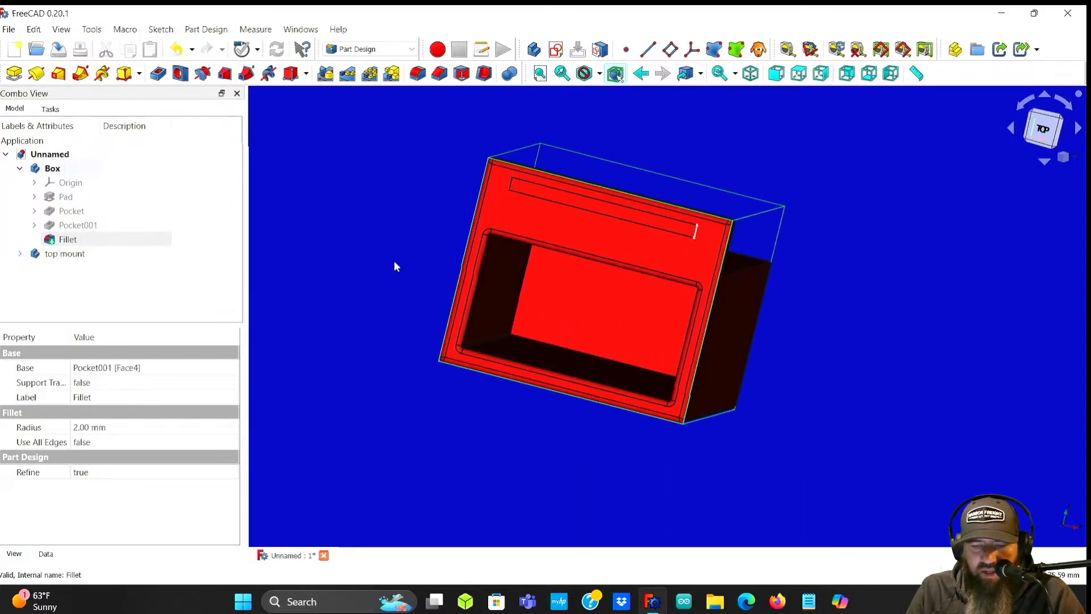
left_click(84, 239)
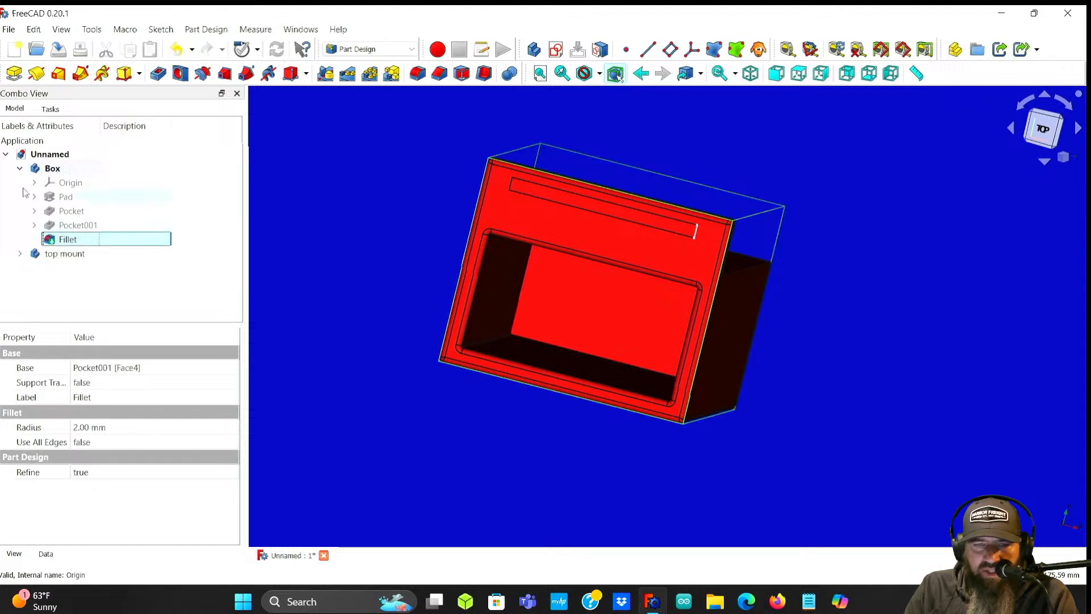
- Delete the 2 mm fillet from the Box body, keeping the preceding pocket as its last feature
left_click(71, 225)
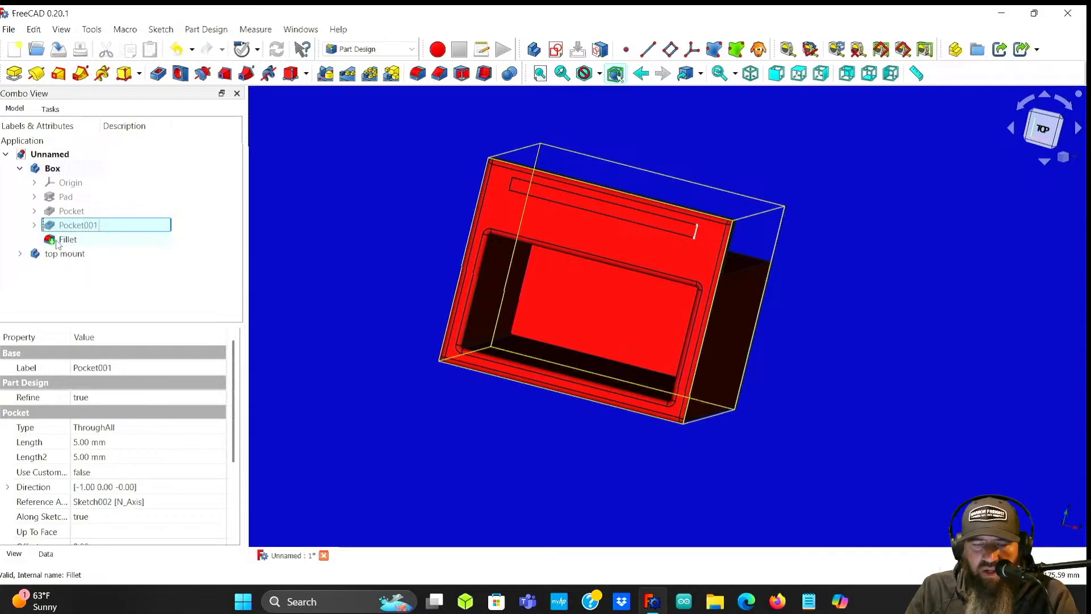
left_click(80, 243)
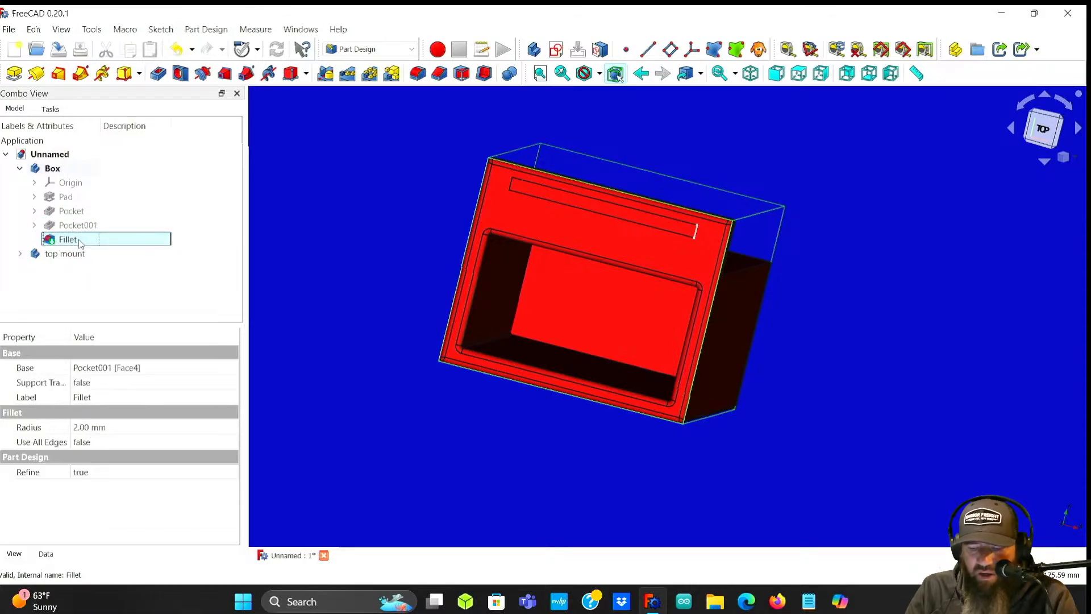
key("Delete")
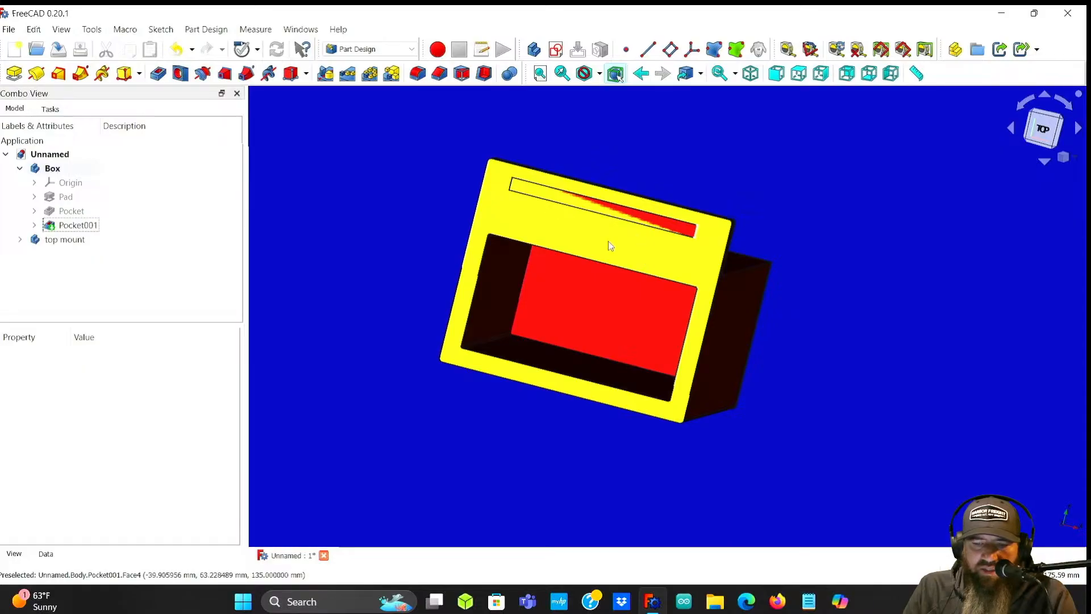
- Inspect the box's front plate, its opening and the adjoining side wall from several angles
middle_click_drag(877, 316, 761, 305)
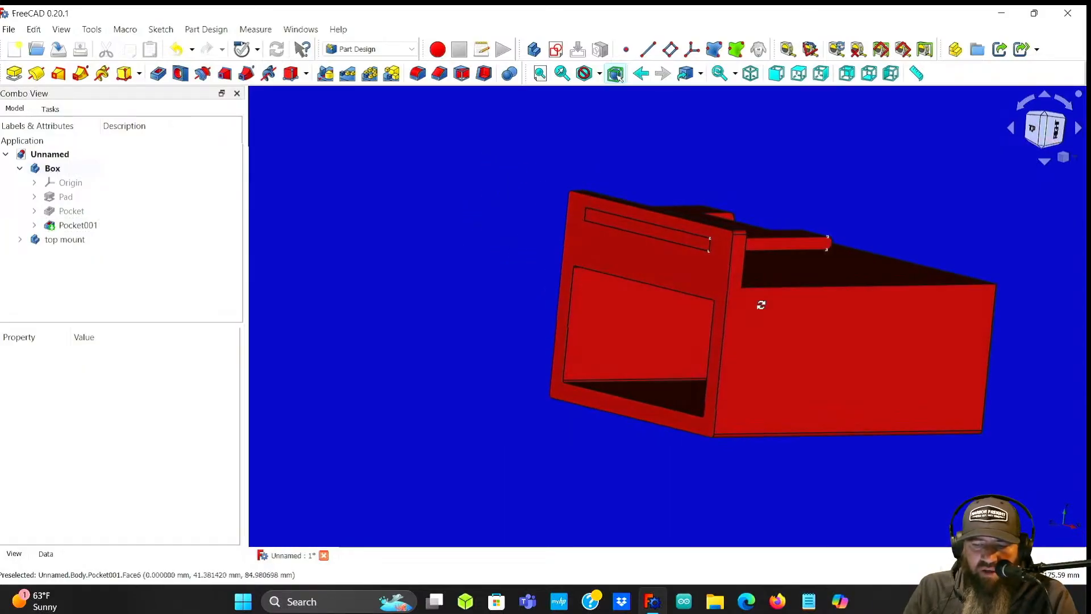
scroll(836, 431, "down", 2)
middle_click_drag(598, 393, 509, 345)
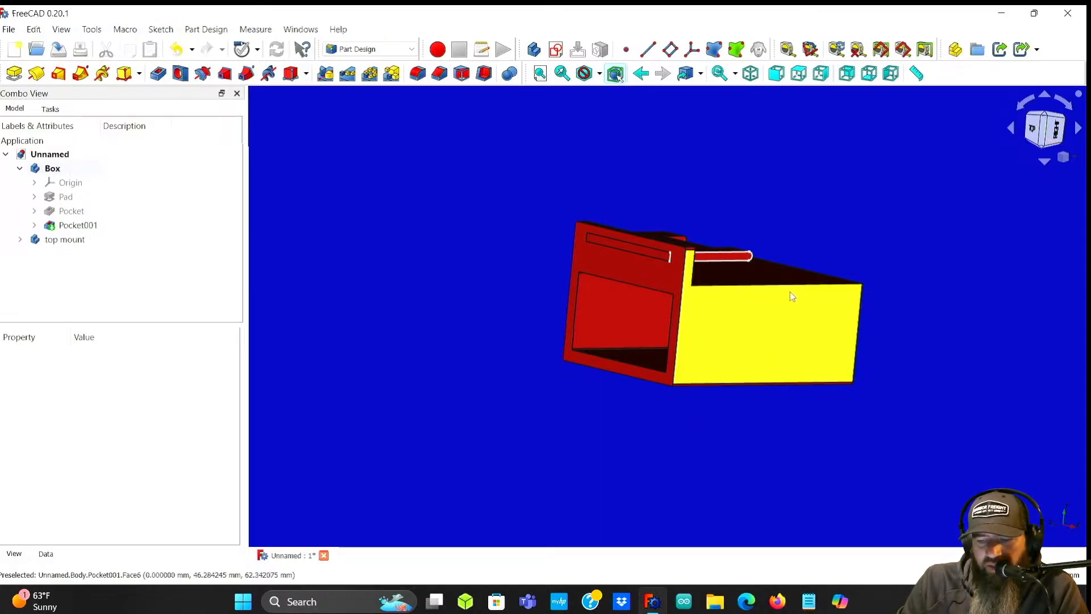
middle_click_drag(736, 459, 669, 412)
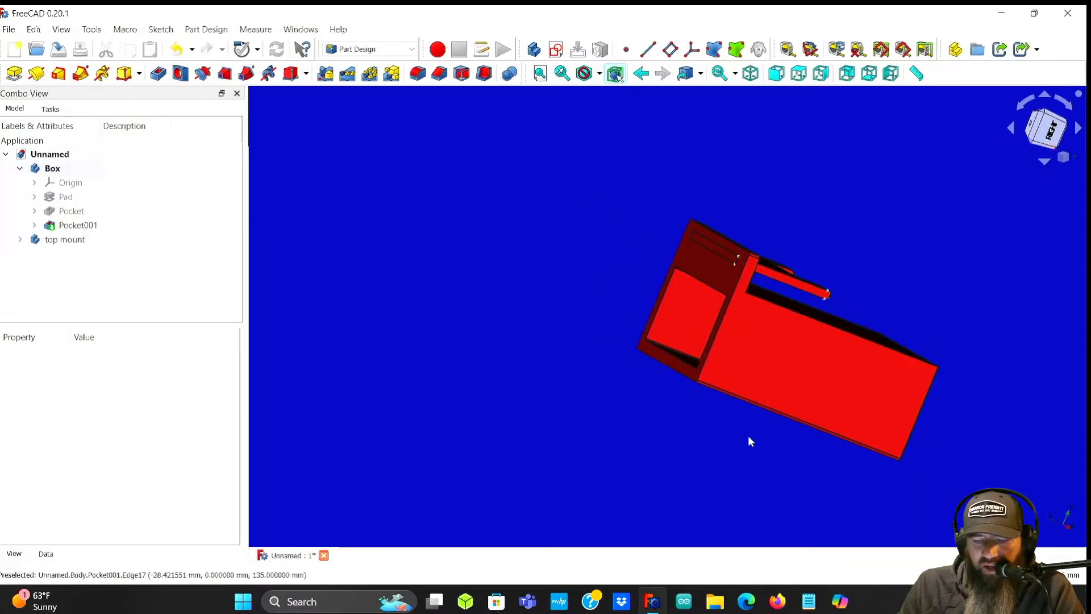
middle_click_drag(945, 384, 623, 379)
middle_click_drag(542, 293, 655, 324)
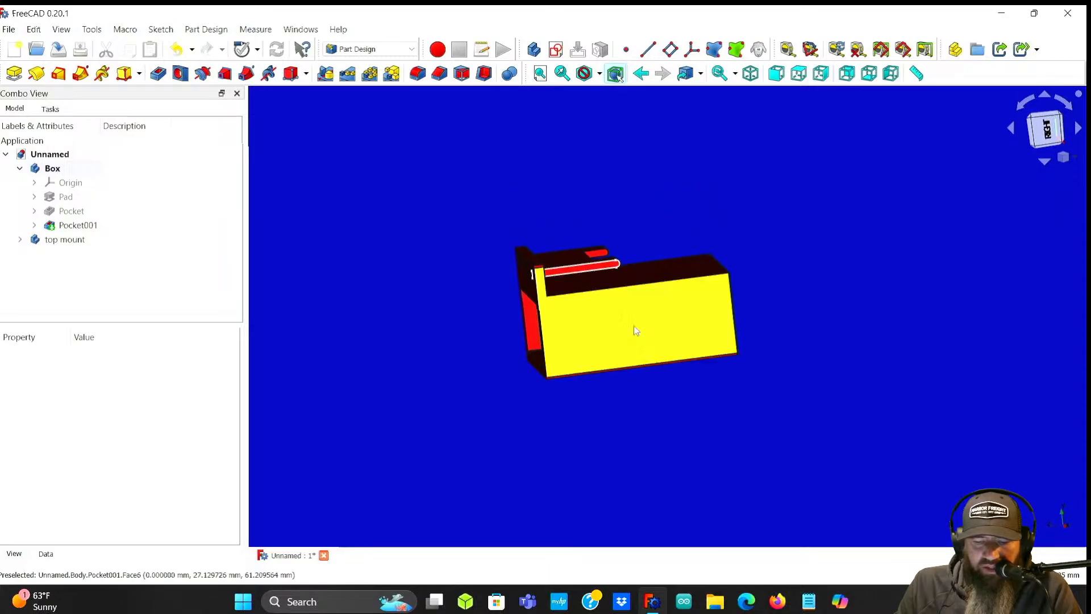
scroll(594, 329, "up", 4)
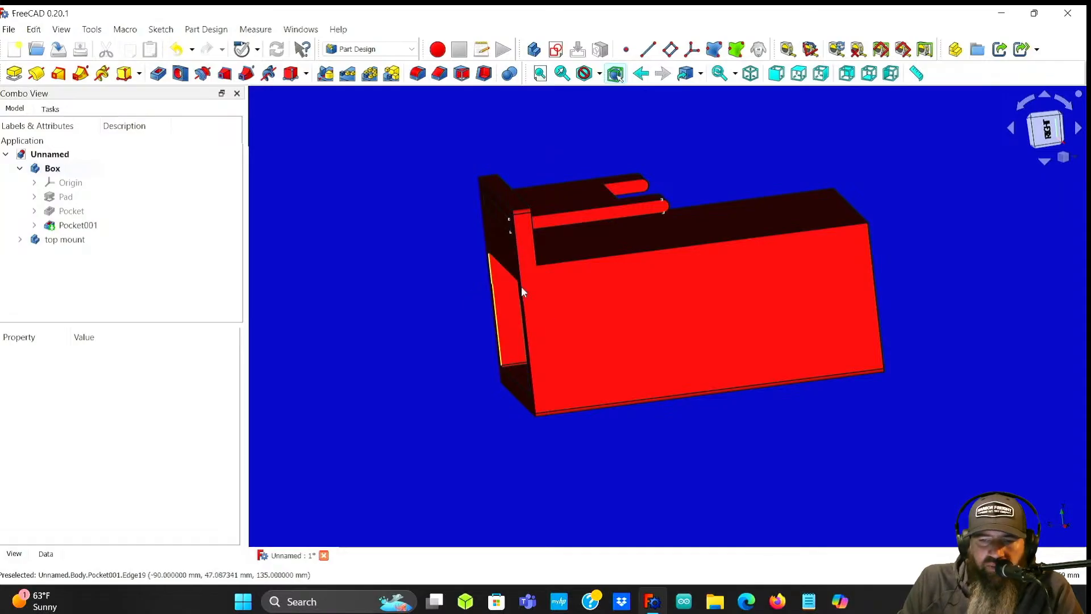
middle_click_drag(449, 318, 787, 295)
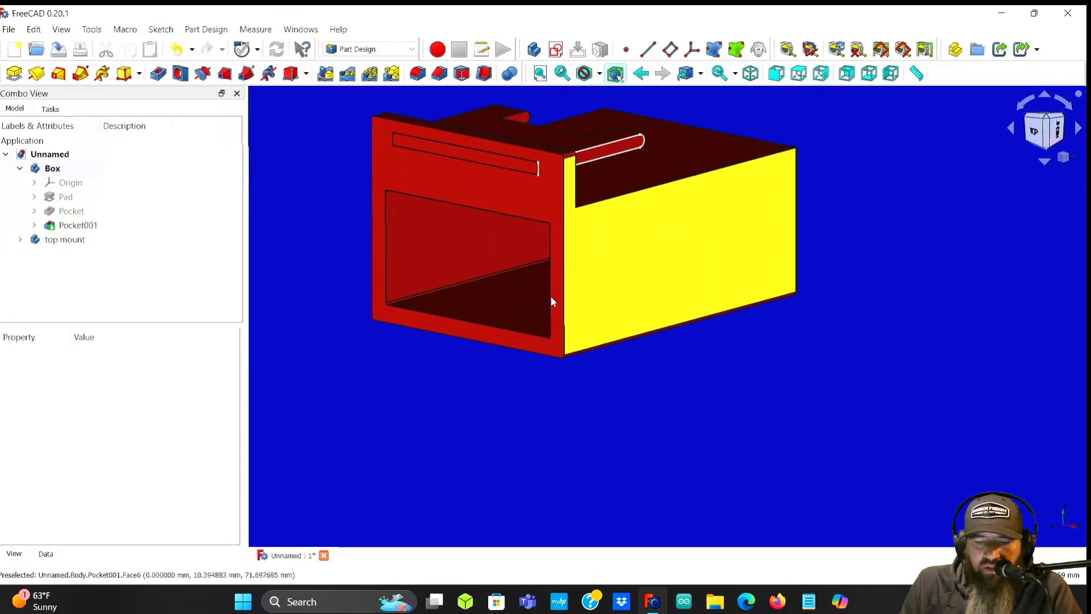
middle_click_drag(862, 322, 500, 358)
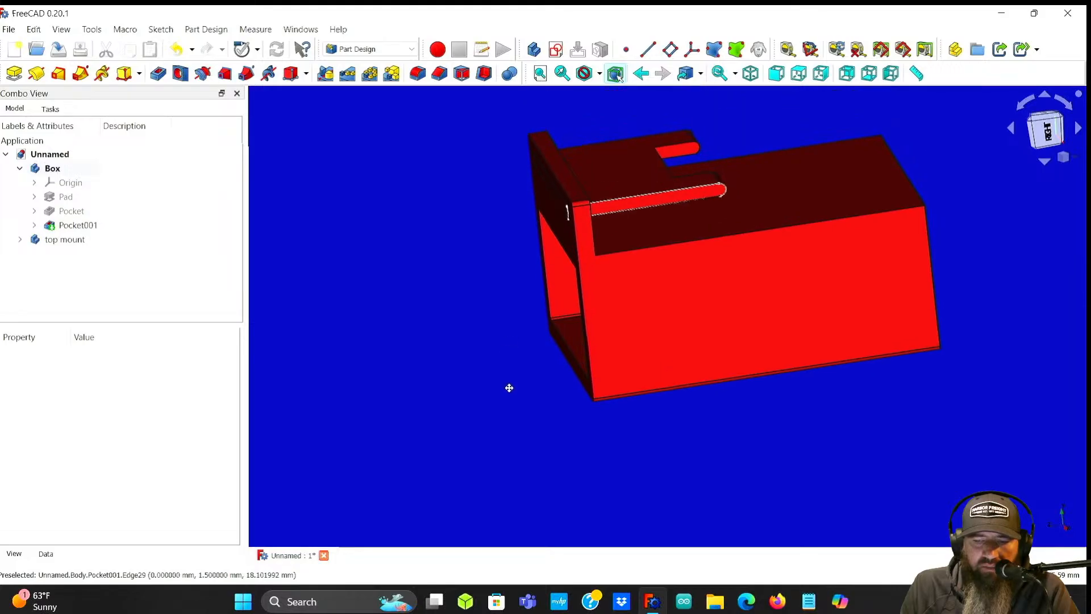
- Examine the side profile of the assembly, including the top mount's arms above the box, and its far end
scroll(482, 341, "down", 2)
scroll(840, 294, "up", 1)
middle_click_drag(841, 296, 806, 265)
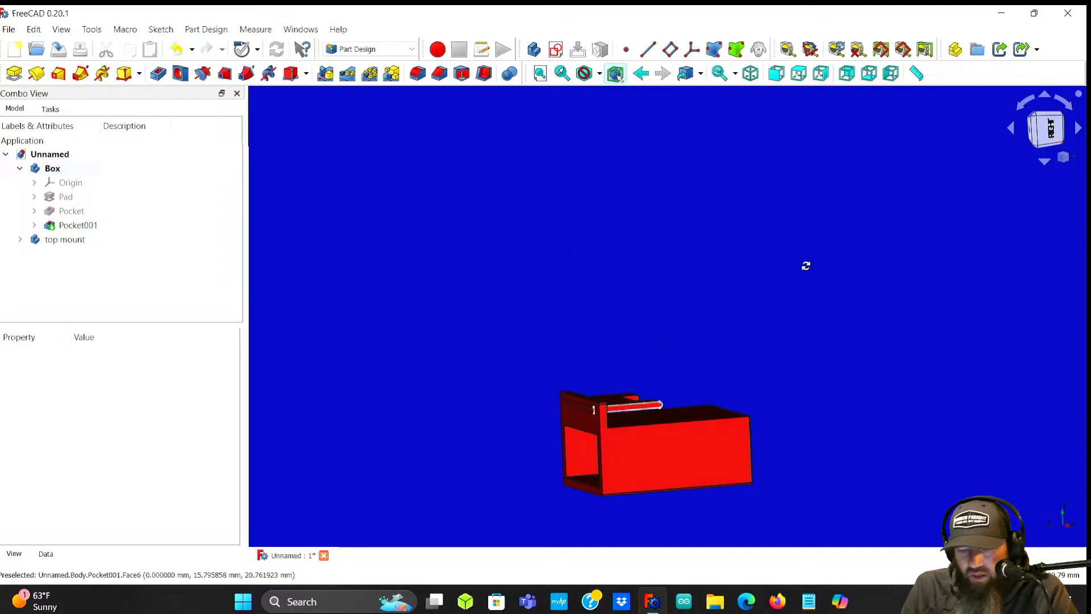
middle_click_drag(616, 307, 651, 237)
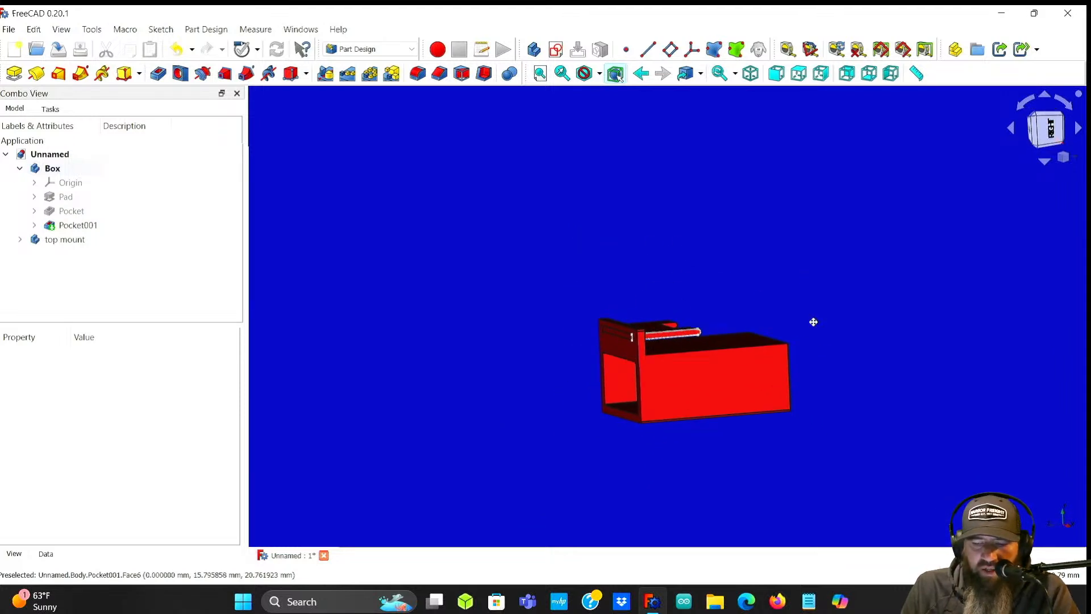
scroll(733, 330, "up", 4)
middle_click_drag(701, 319, 606, 266)
middle_click_drag(752, 251, 816, 203)
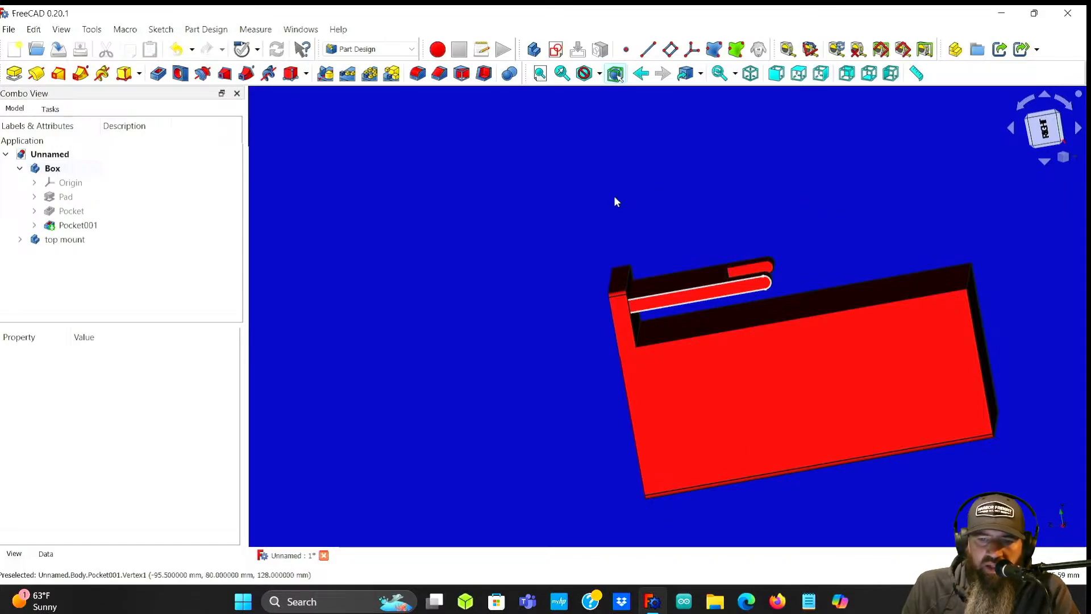
middle_click_drag(615, 198, 557, 195)
middle_click_drag(647, 295, 878, 227)
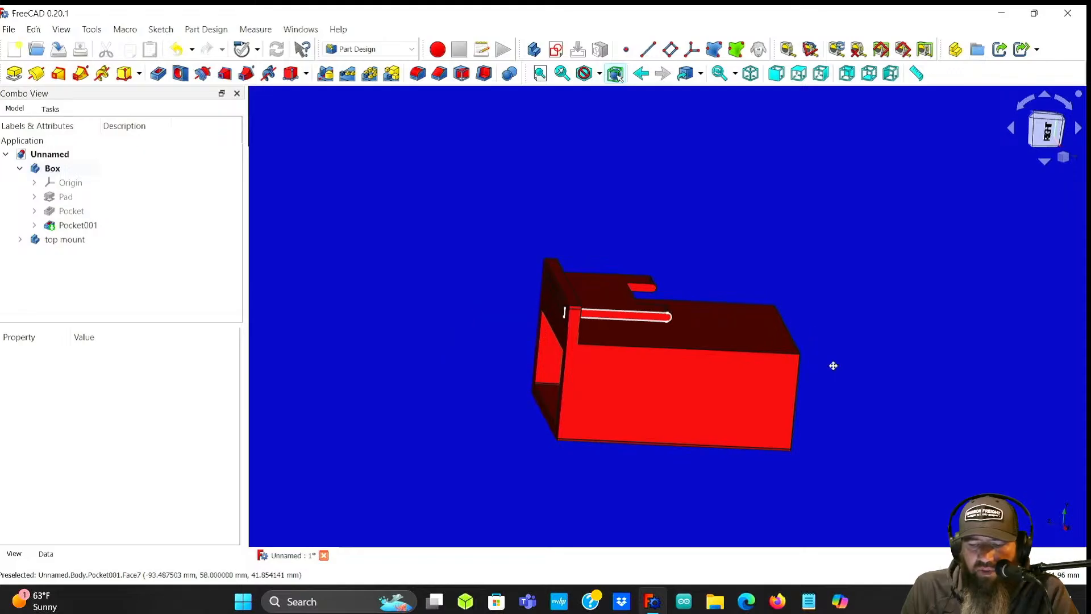
scroll(787, 332, "down", 2)
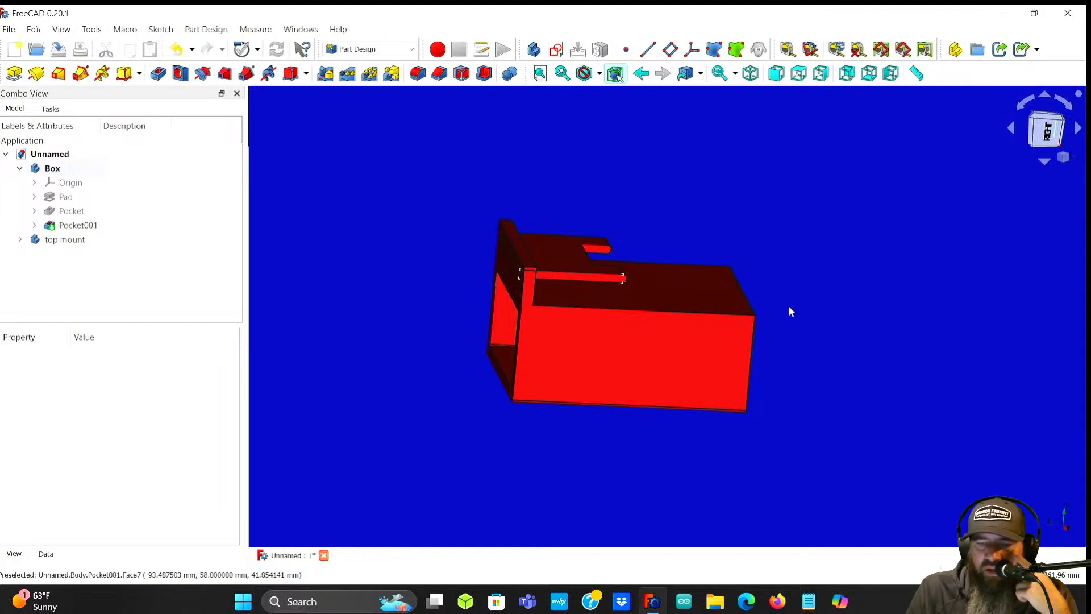
middle_click_drag(779, 309, 796, 336)
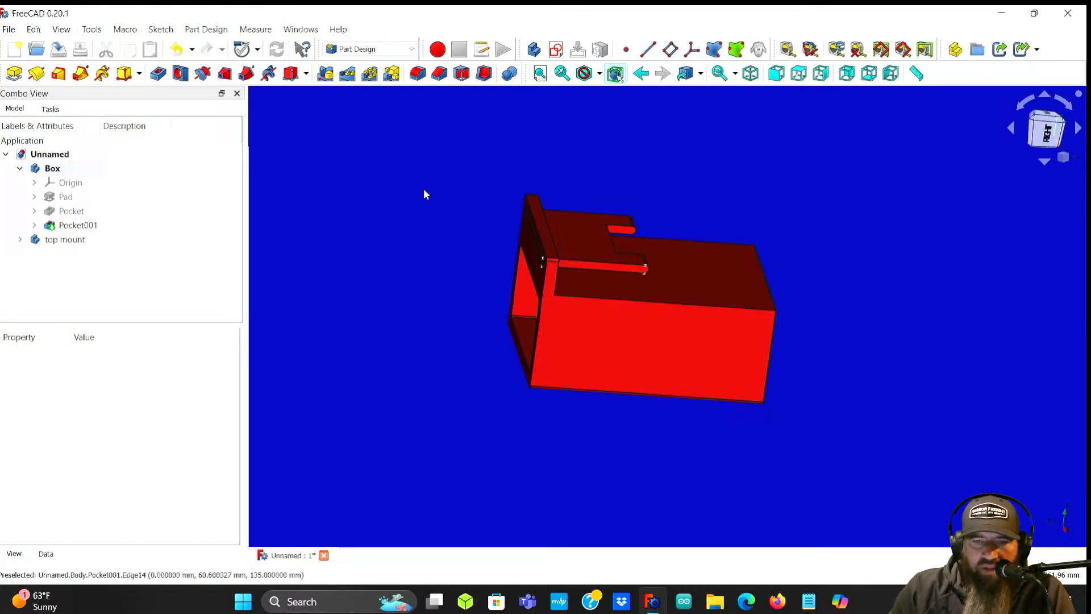
mouse_move(806, 351)
middle_mouse_down()
mouse_move(764, 336)
mouse_move(758, 317)
mouse_move(794, 329)
mouse_move(801, 350)
mouse_move(769, 328)
mouse_move(838, 336)
mouse_move(808, 348)
mouse_move(795, 341)
middle_mouse_up()
middle_click_drag(275, 231, 367, 256)
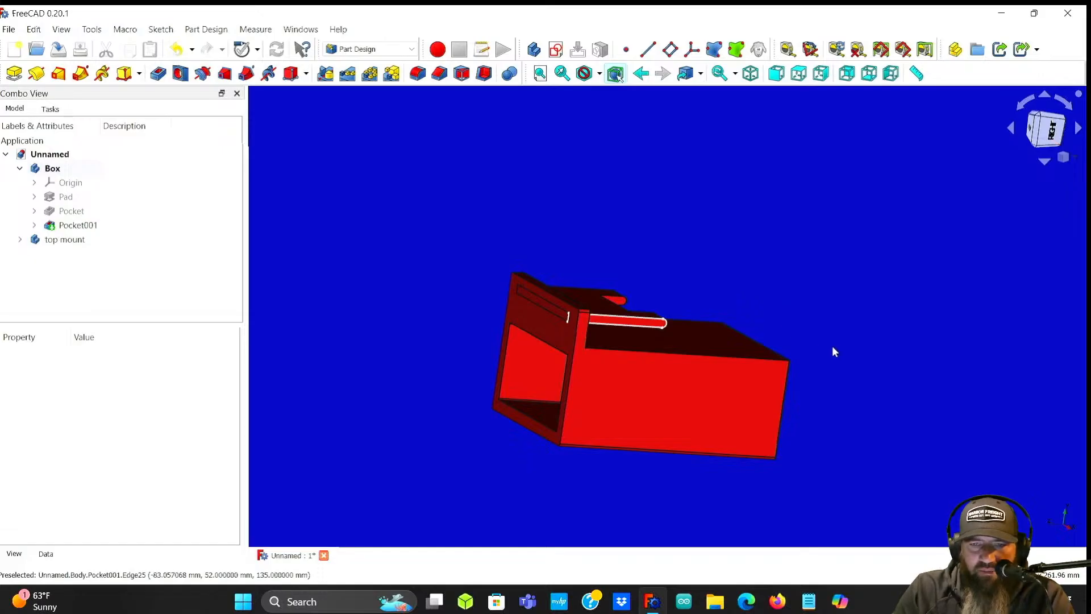
middle_click_drag(847, 385, 492, 317)
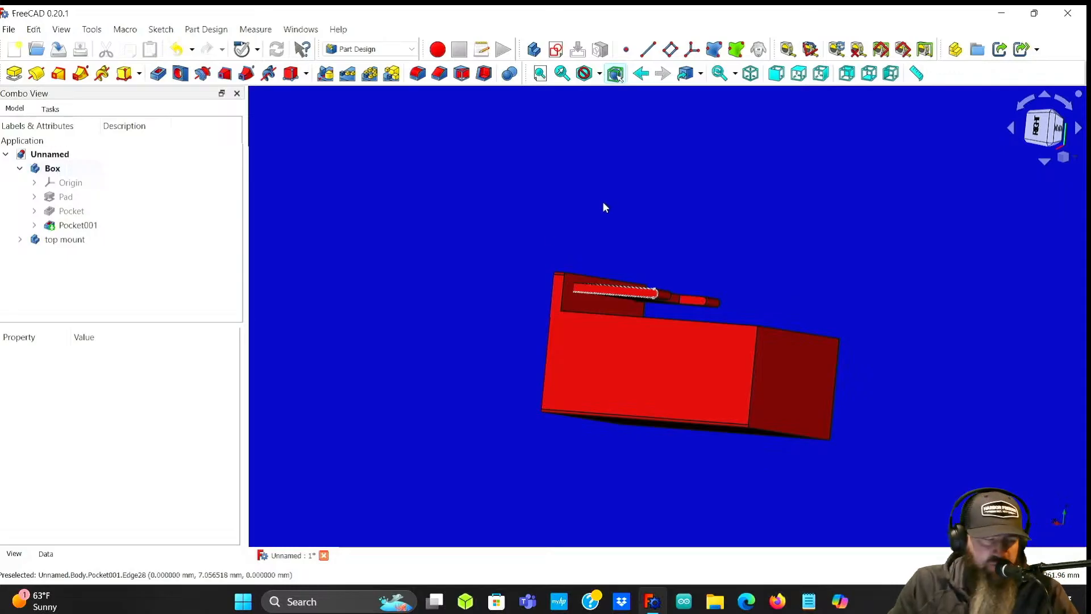